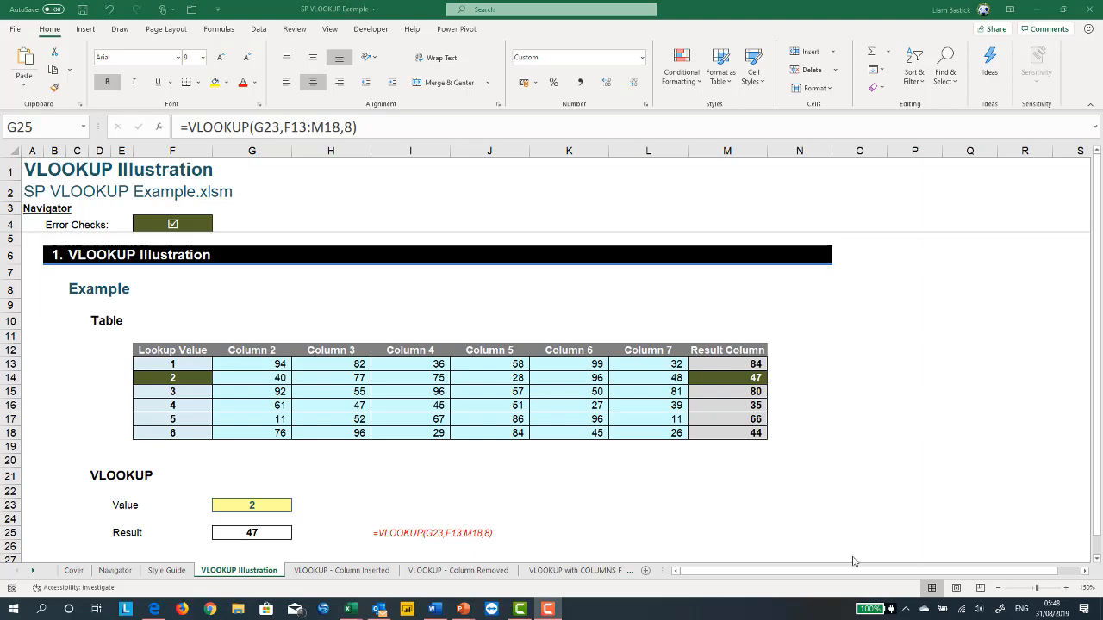
Examine the VLOOKUP formula in G25, its referenced ranges, and the formula text display in I25
left_click(257, 532)
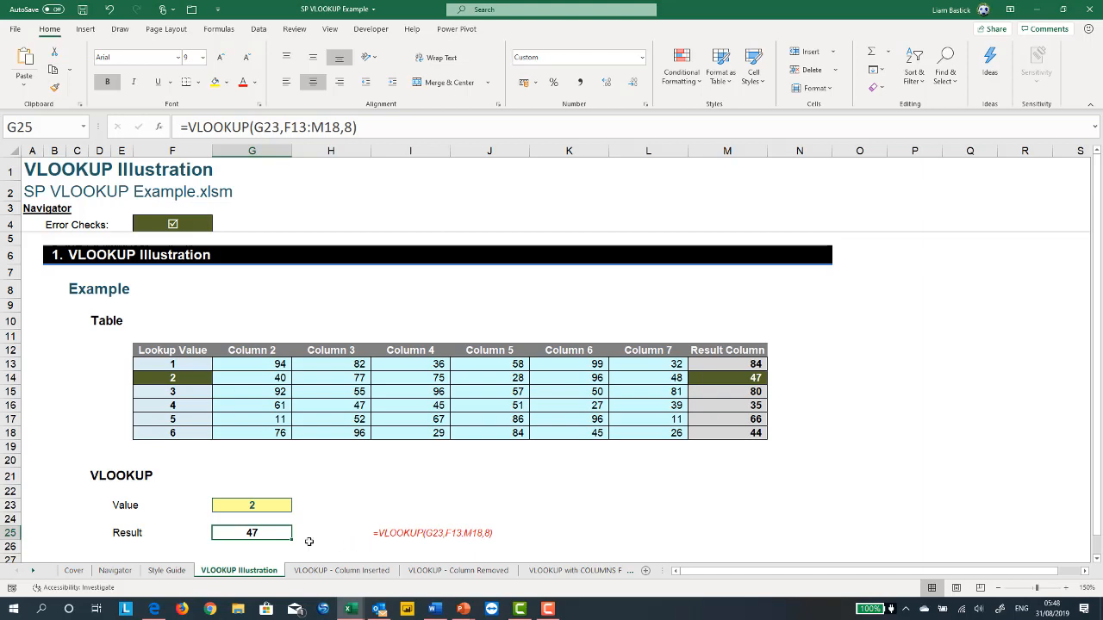
key("F2")
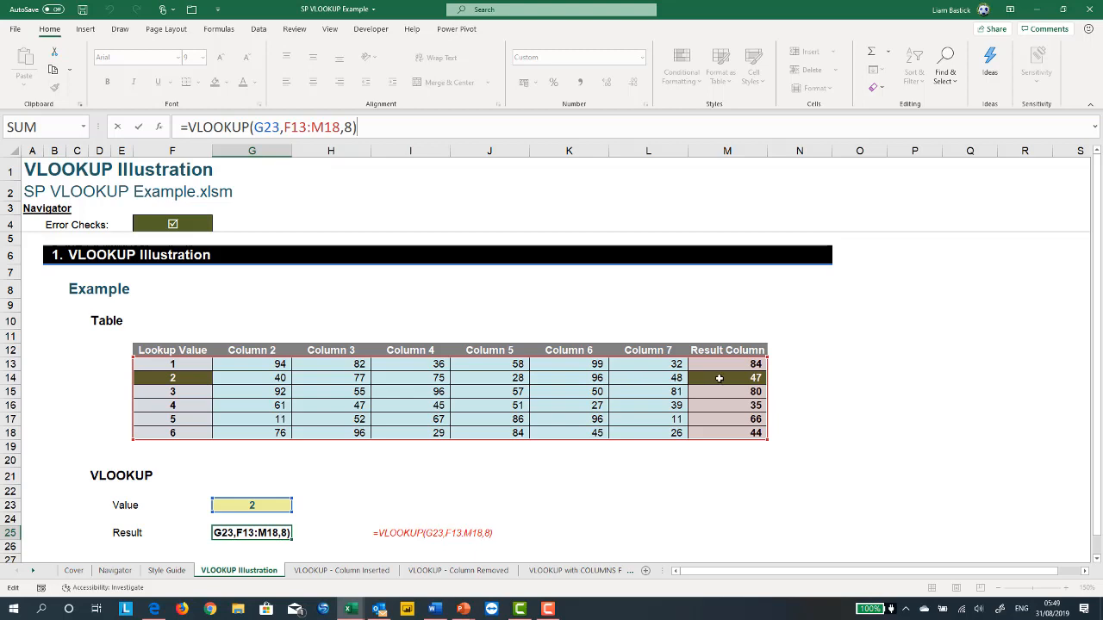
left_click(388, 533)
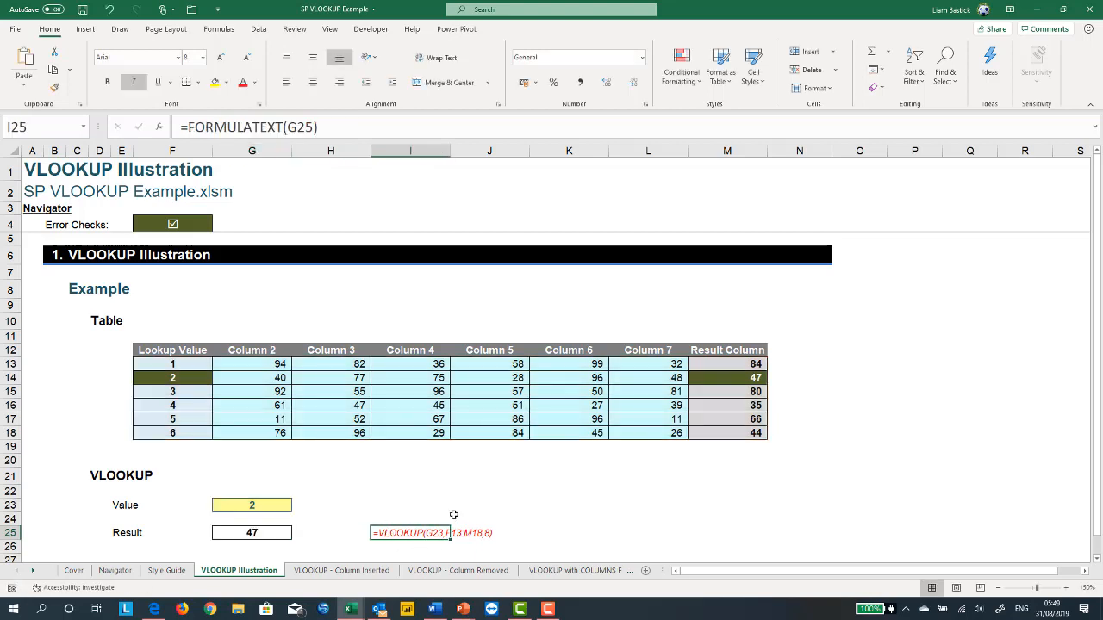
left_click(250, 534)
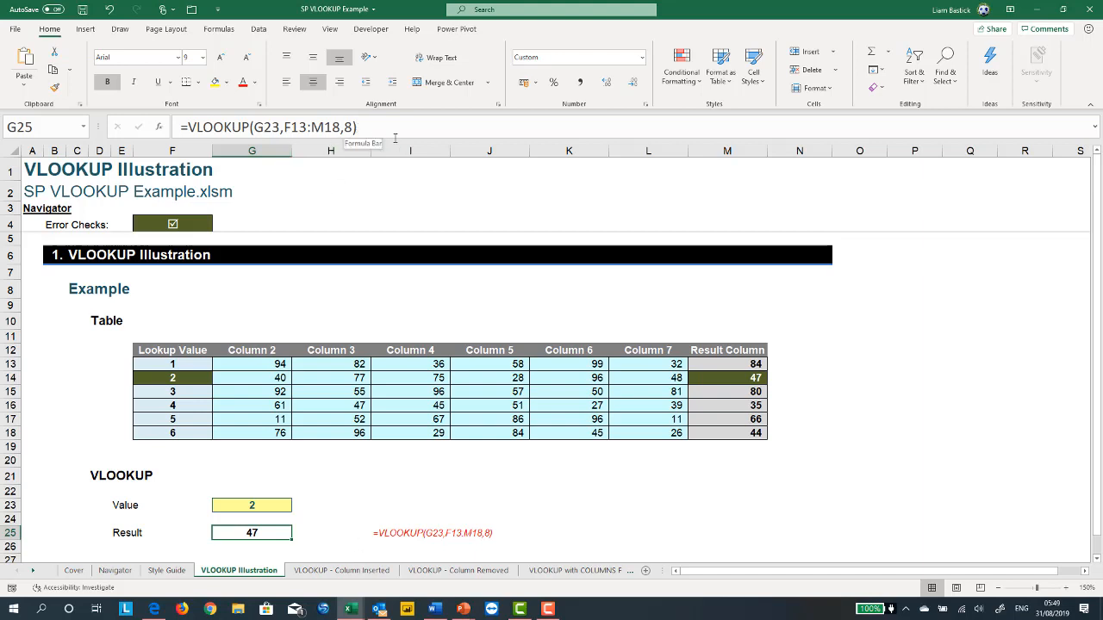
Insert two columns before Column 5 to test the hard-coded VLOOKUP in G25, and undo the insertion
left_click_drag(503, 150, 562, 149)
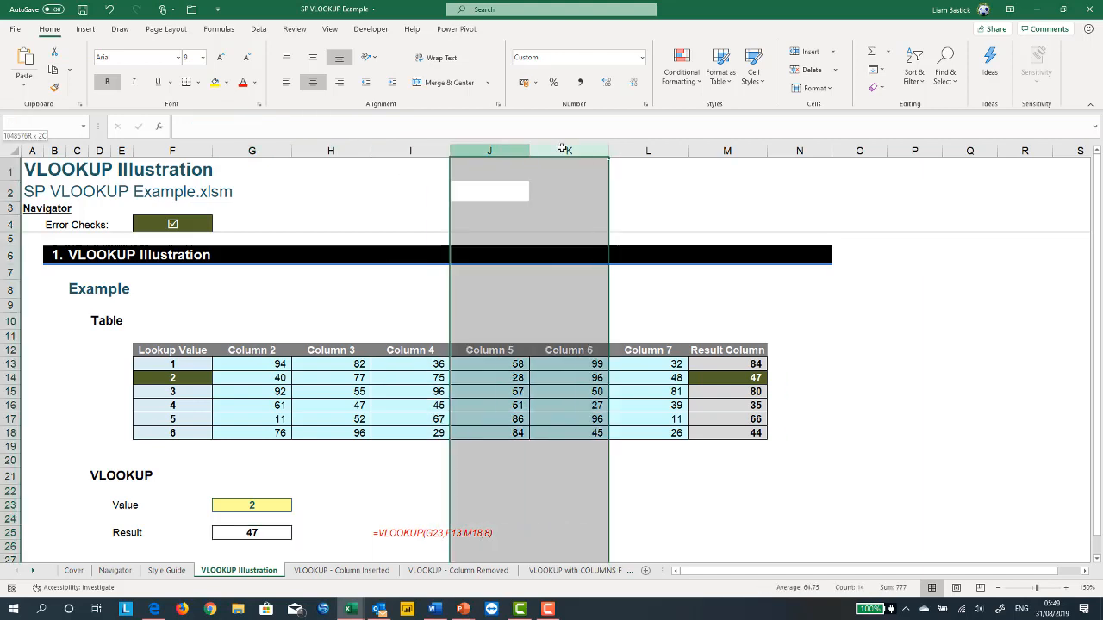
right_click(567, 187)
left_click(609, 286)
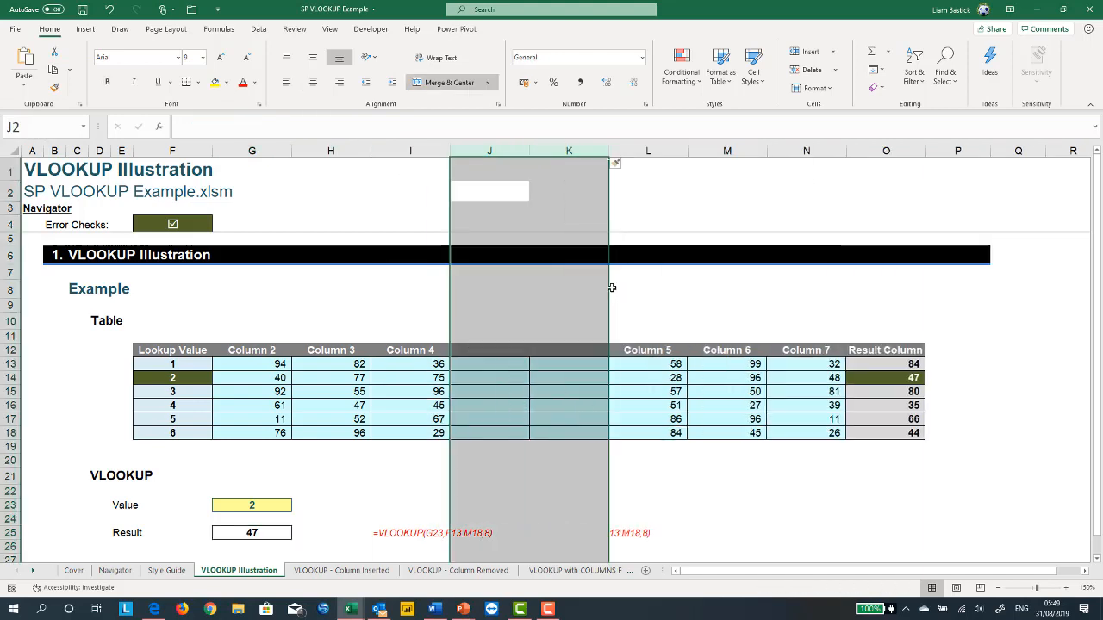
left_click(271, 535)
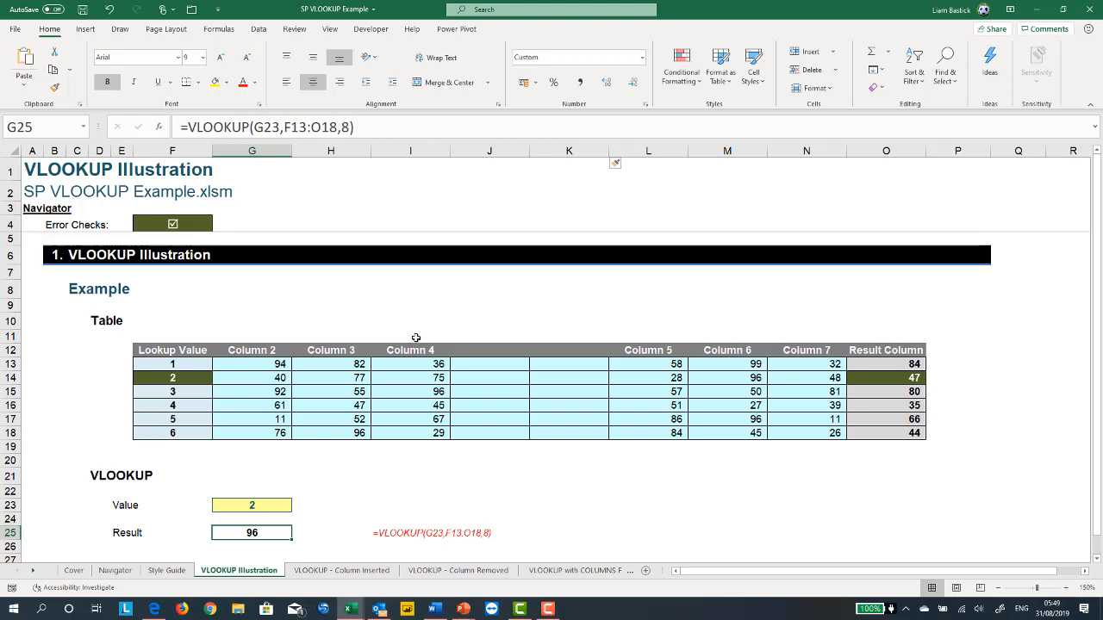
key("ctrl+z")
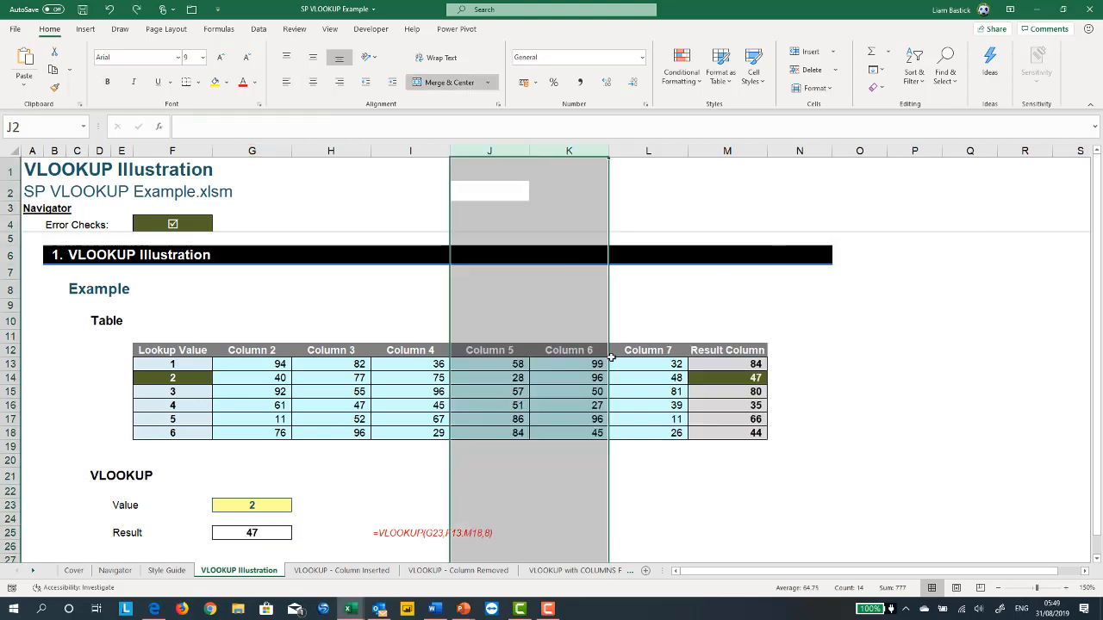
Delete columns J and K to test the hard-coded VLOOKUP, and undo the deletion
right_click(552, 297)
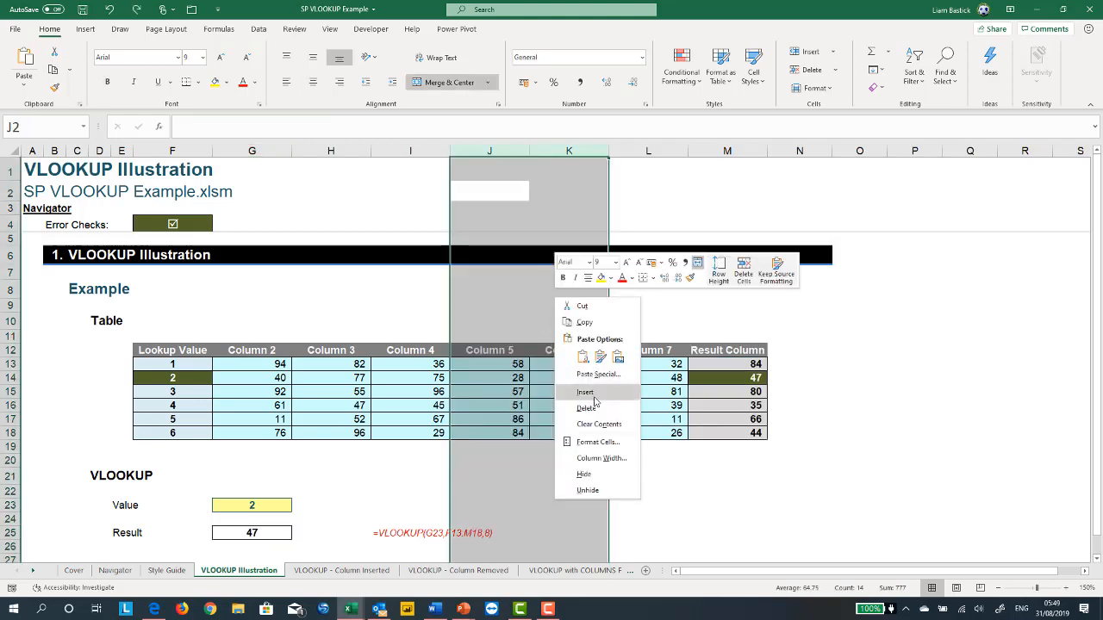
left_click(592, 408)
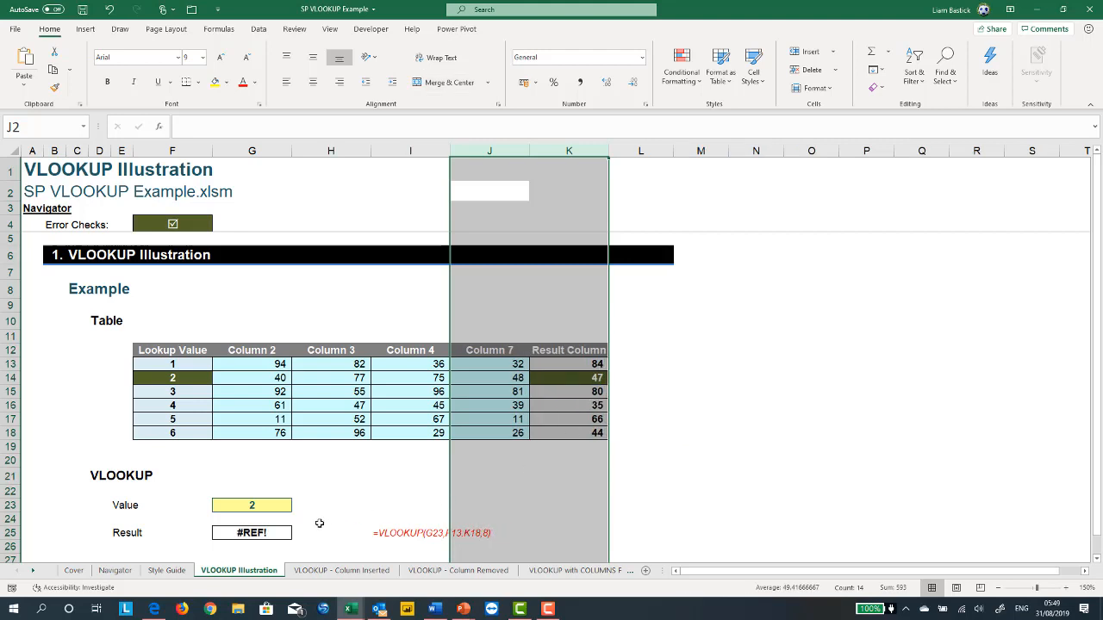
key("ctrl+z")
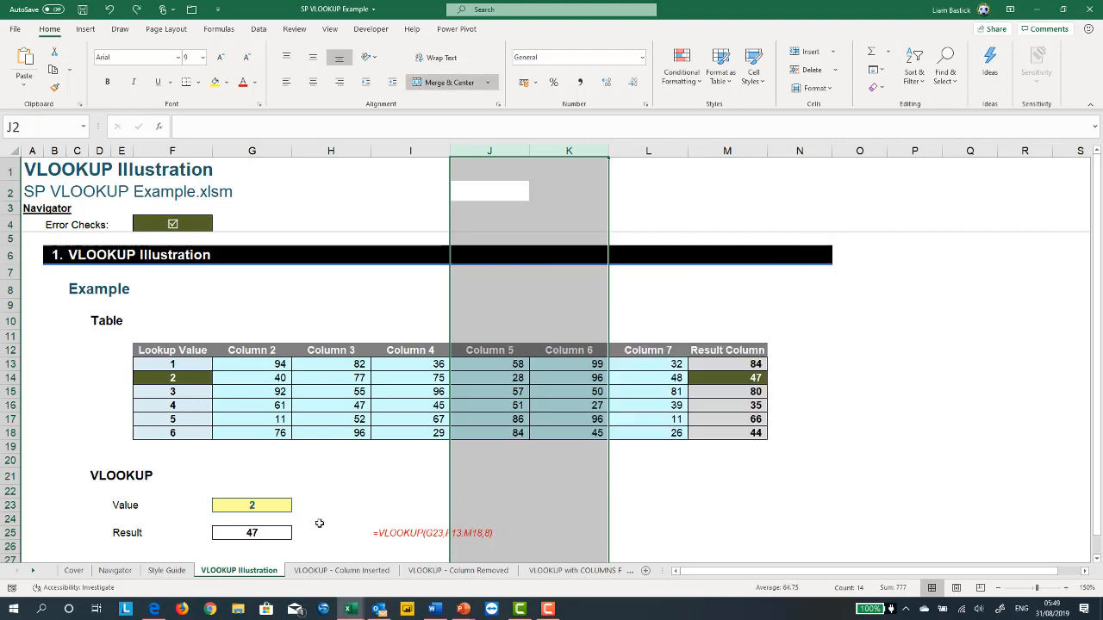
Replace the column index 8 in G25's VLOOKUP formula with COLUMNS(F10:M10)
left_click(379, 533)
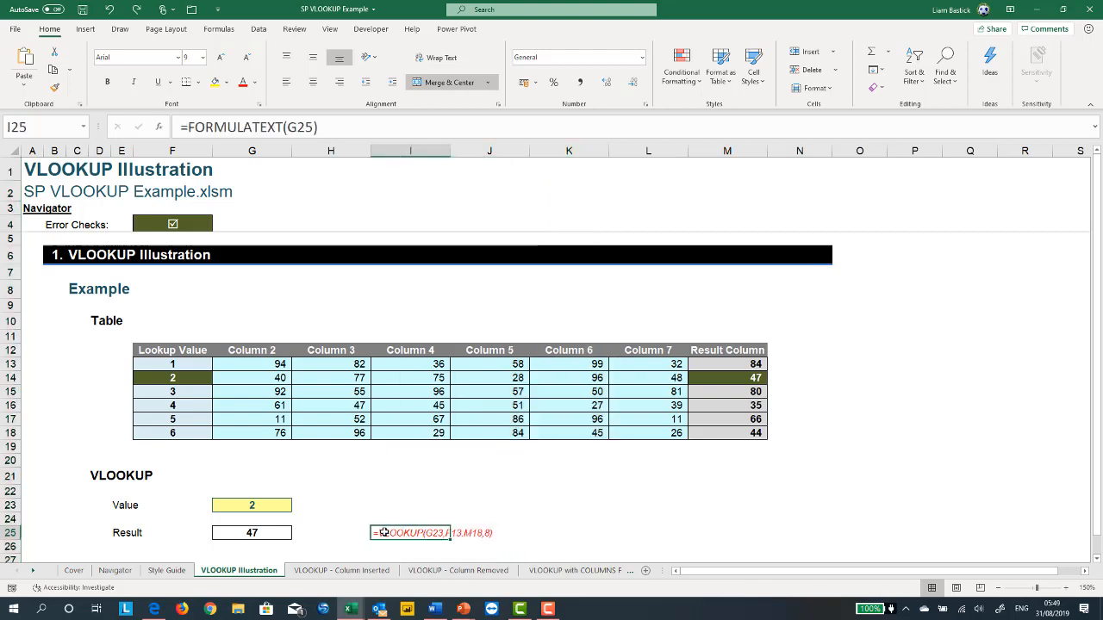
left_click(250, 533)
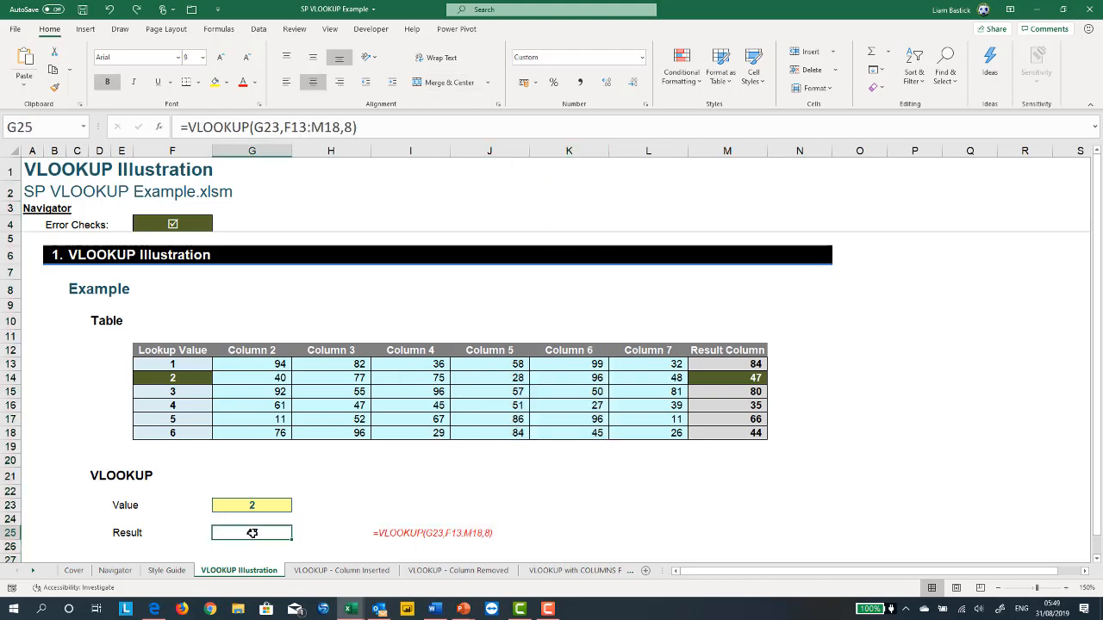
double_click(347, 128)
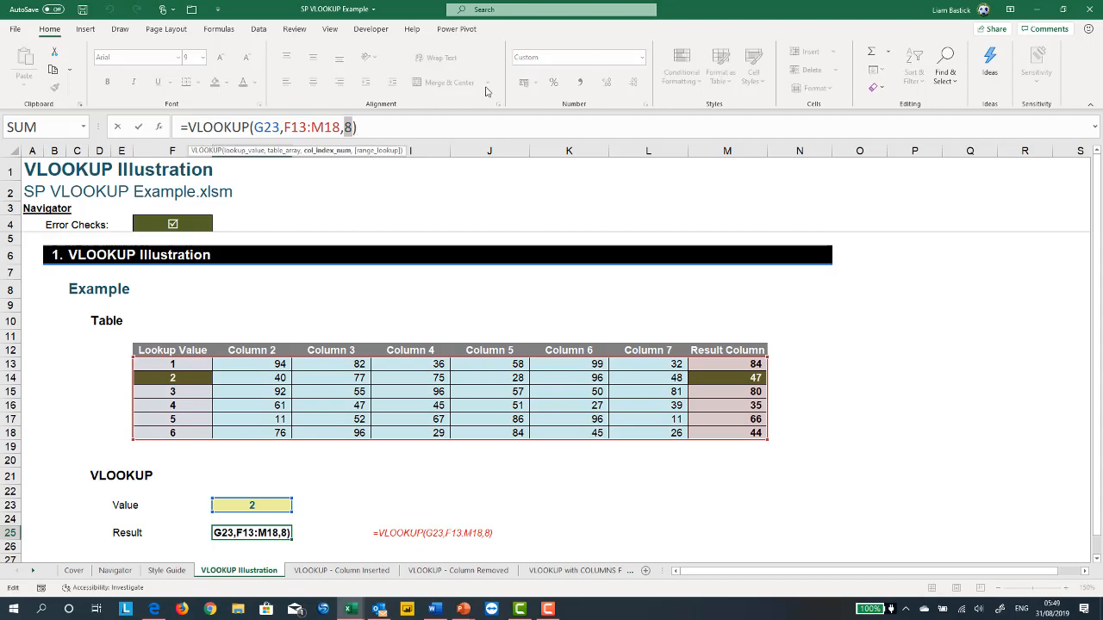
type("columns")
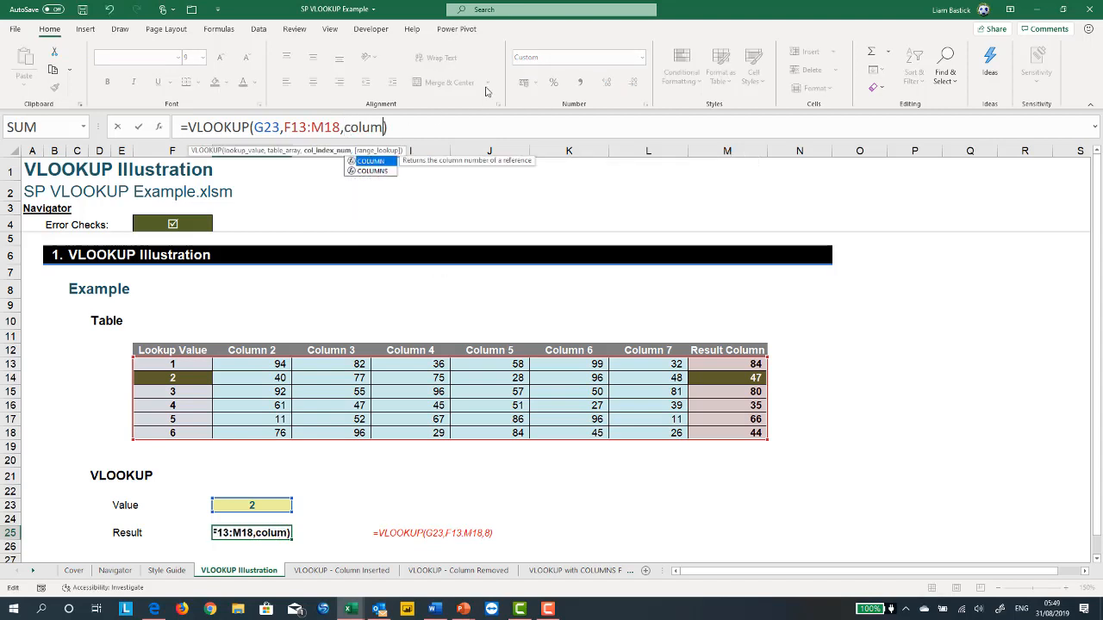
type("(")
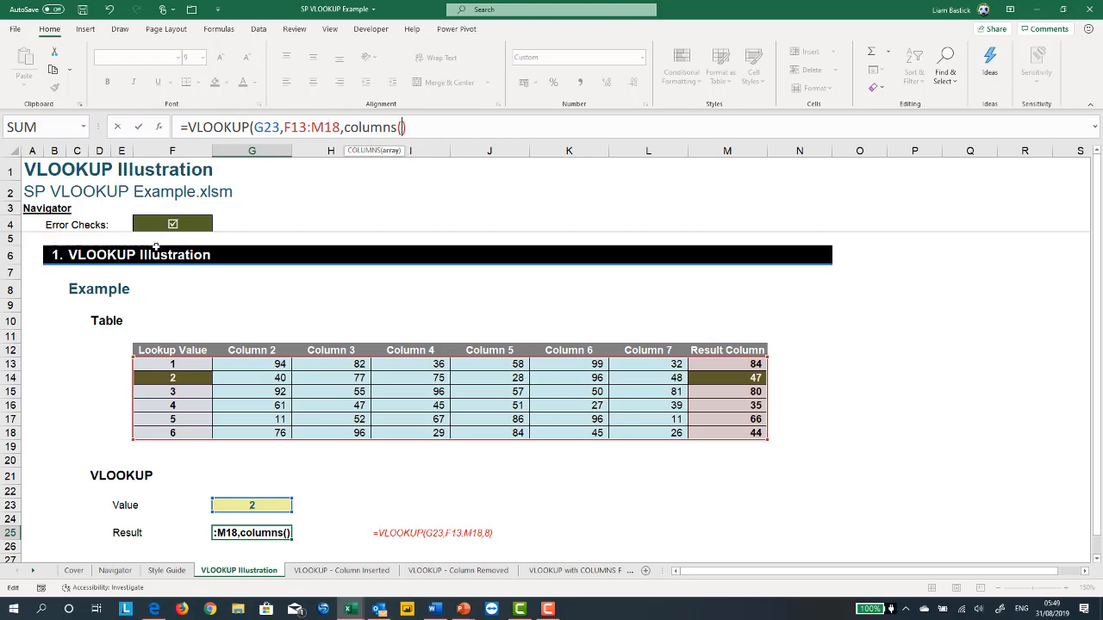
left_click_drag(170, 318, 738, 317)
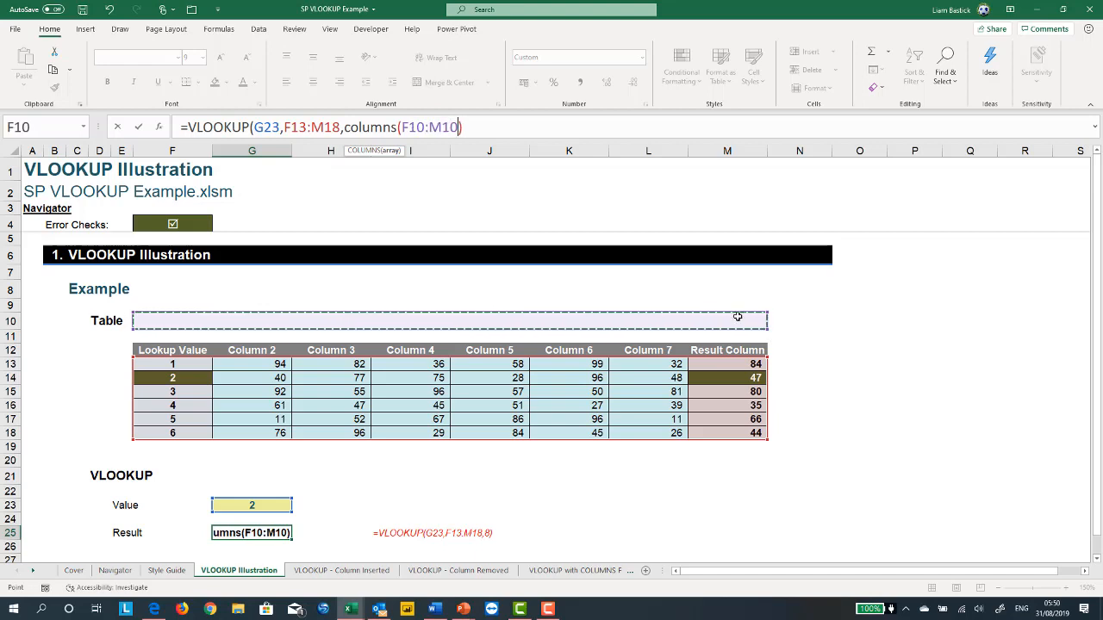
type(")")
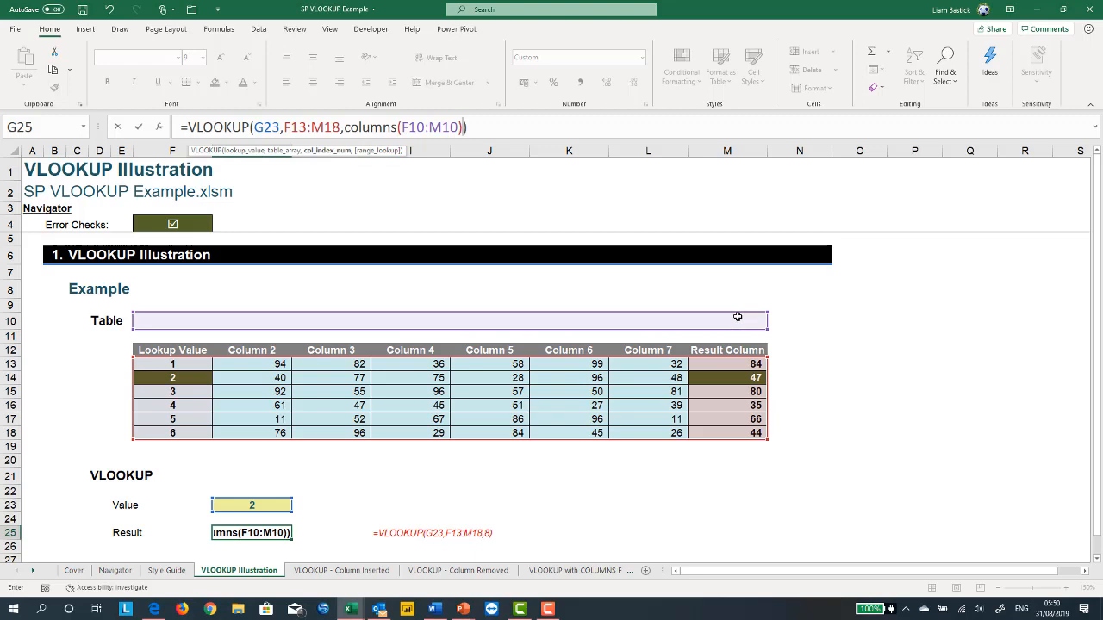
key("Return")
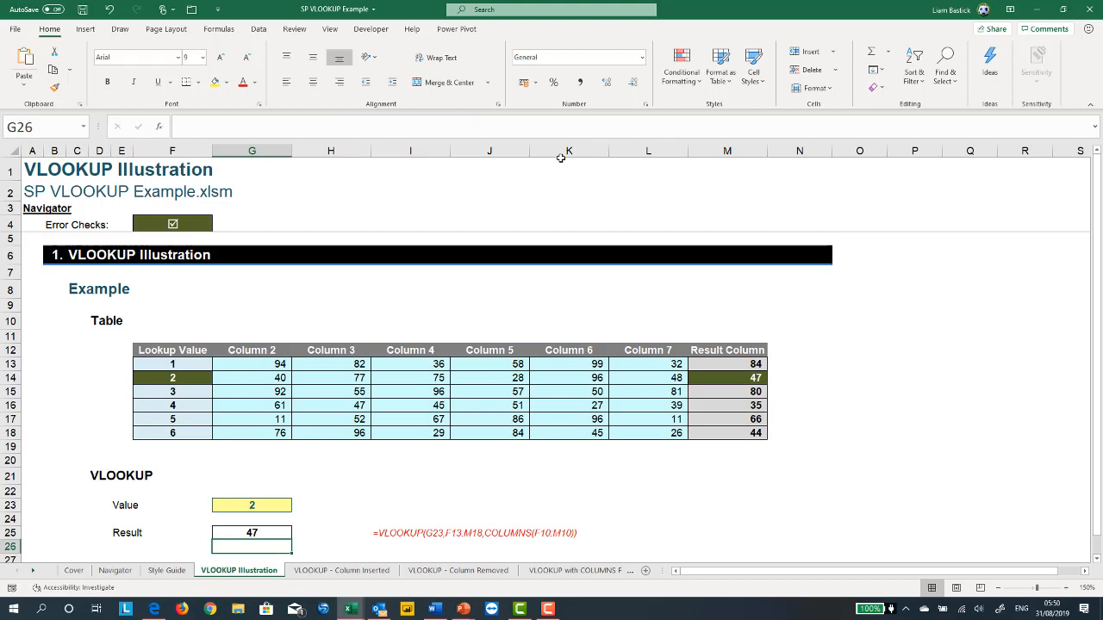
Insert two columns at J and K to test the COLUMNS-based VLOOKUP, and undo the insertion
left_click_drag(490, 151, 563, 194)
right_click(563, 194)
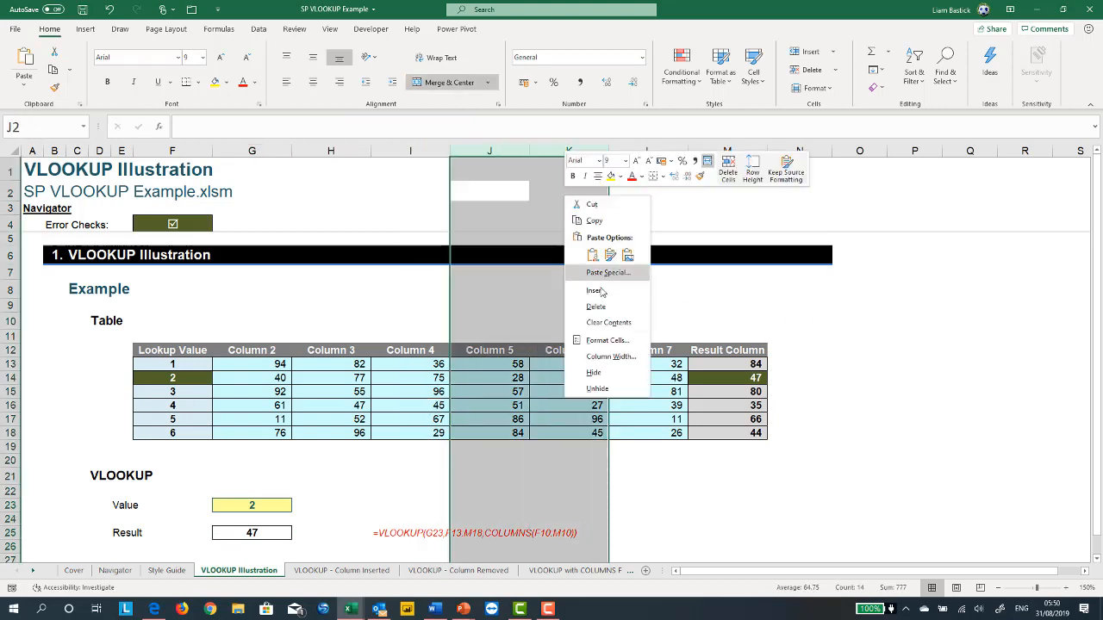
left_click(593, 292)
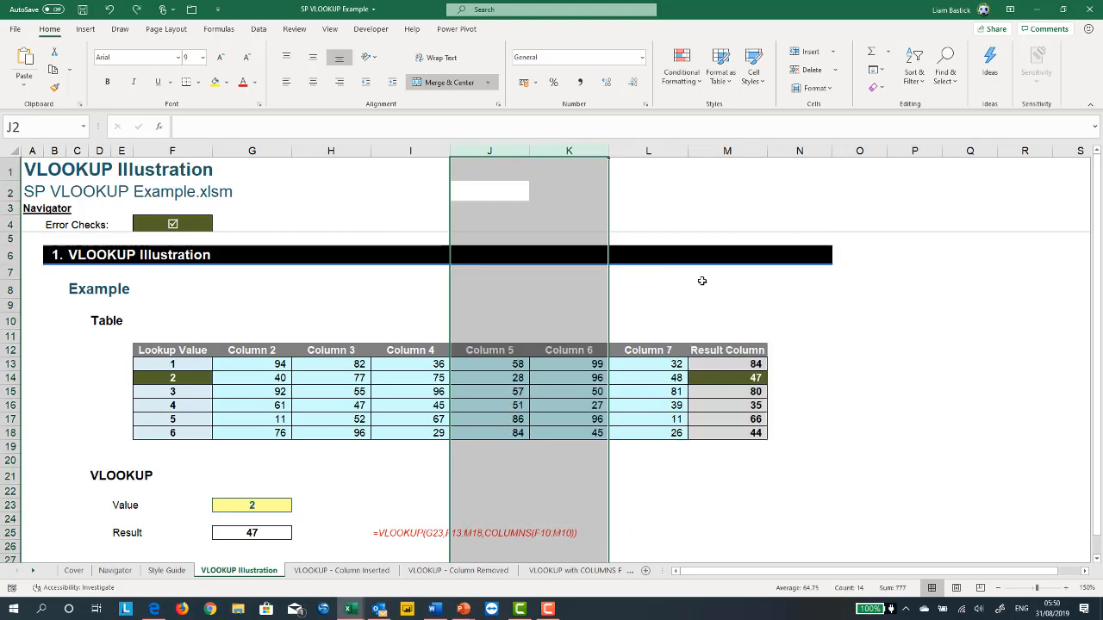
key("ctrl+z")
right_click(525, 172)
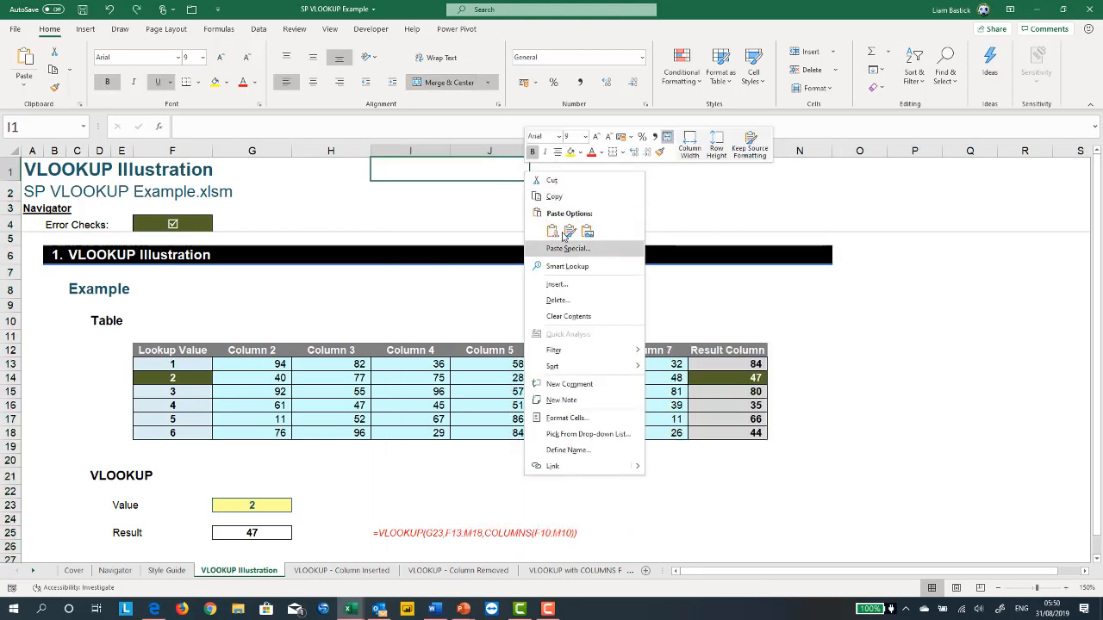
left_click(578, 301)
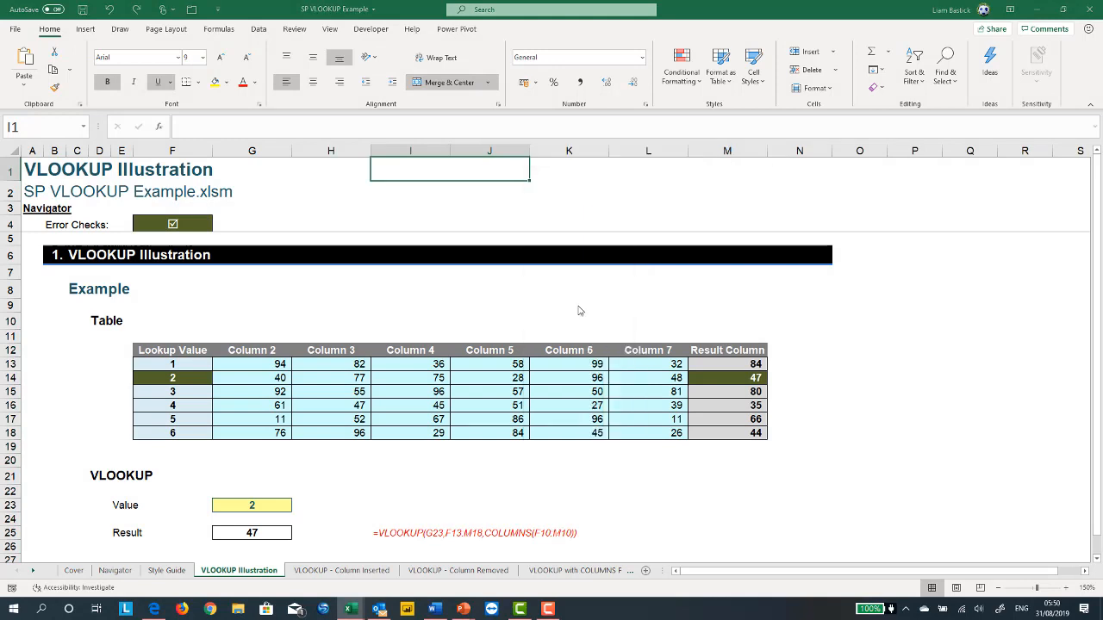
left_click(593, 341)
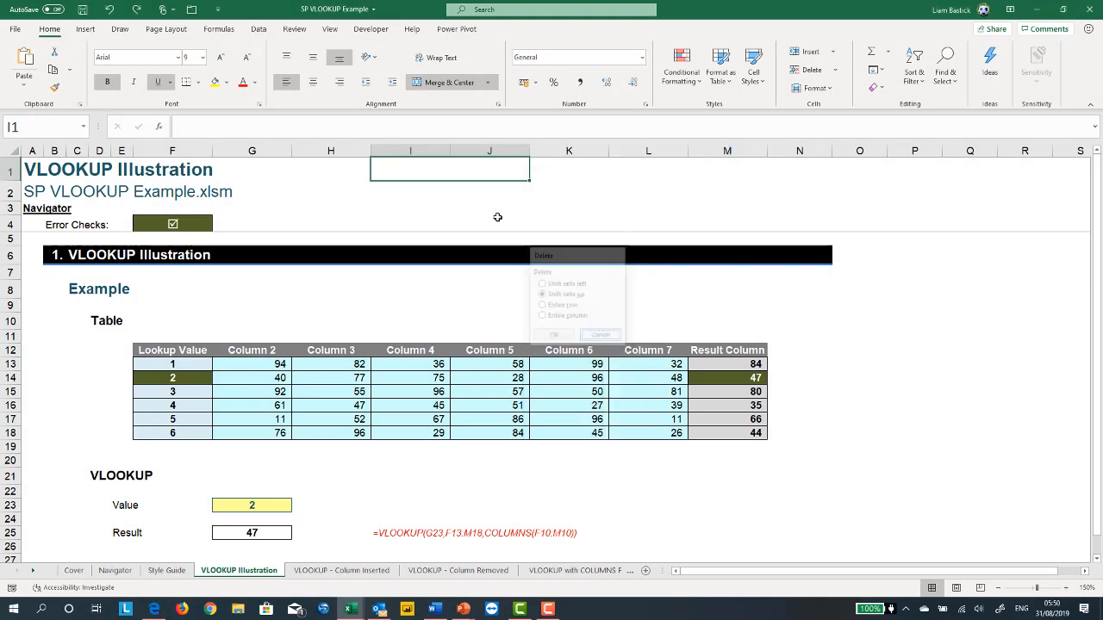
Delete columns I and J to test the COLUMNS-based VLOOKUP, and undo the deletion
left_click(493, 149)
right_click(491, 150)
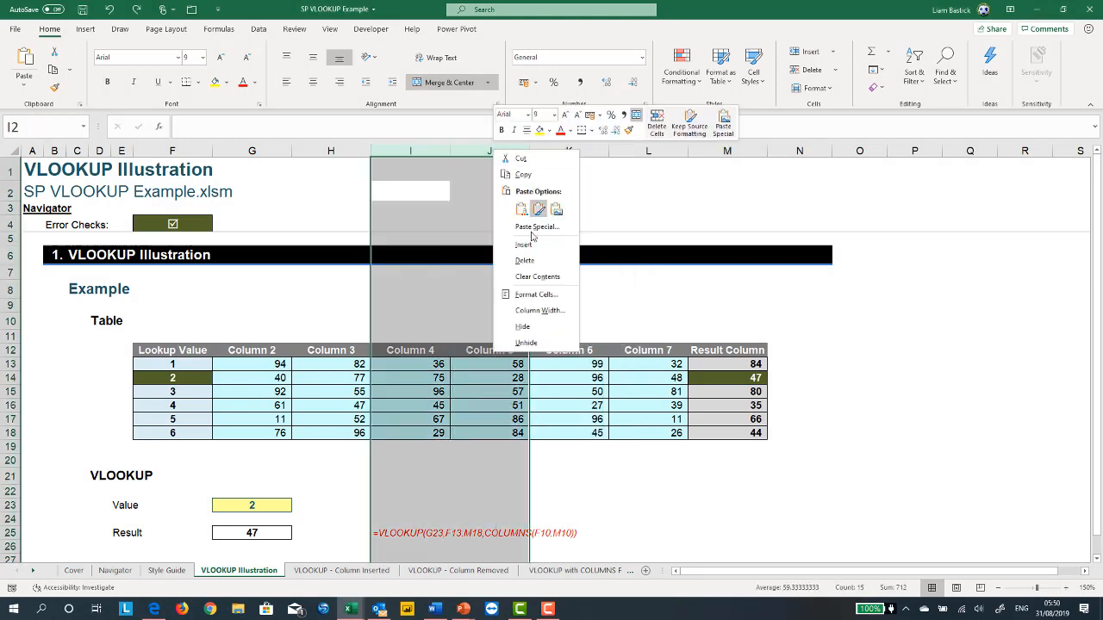
left_click(538, 256)
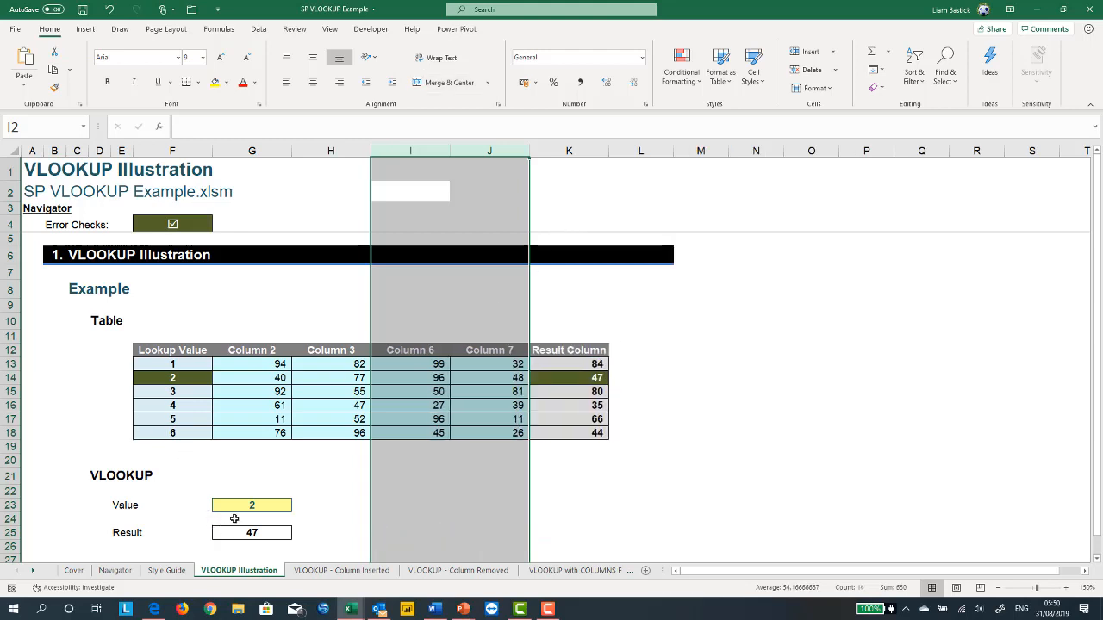
key("ctrl+z")
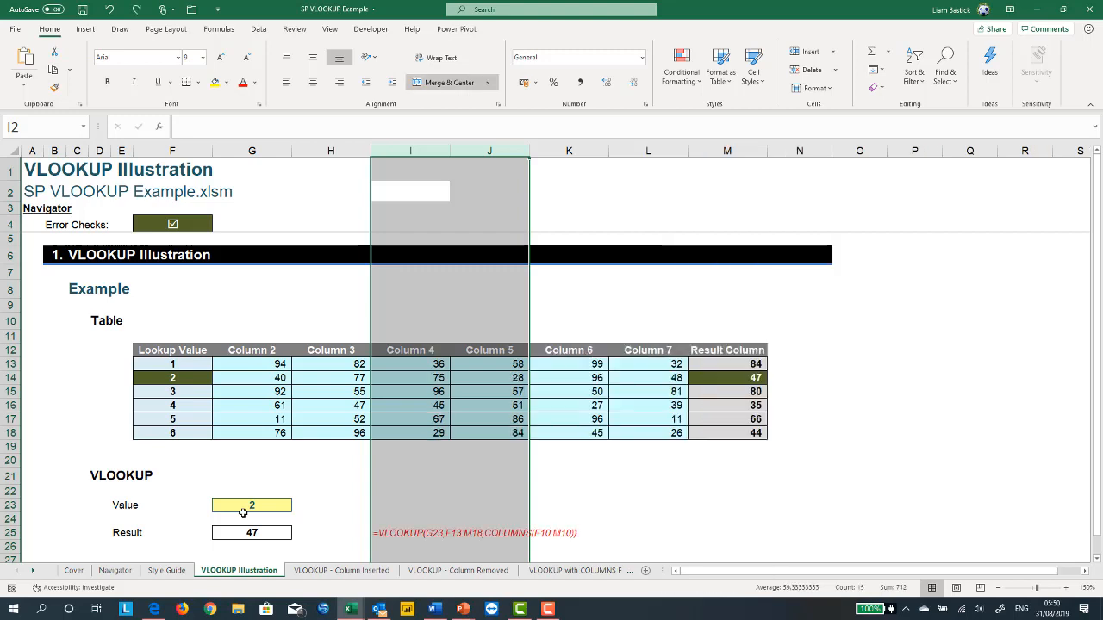
Set the table's first lookup value, in cell F13, to 2
left_click(238, 456)
left_click(196, 369)
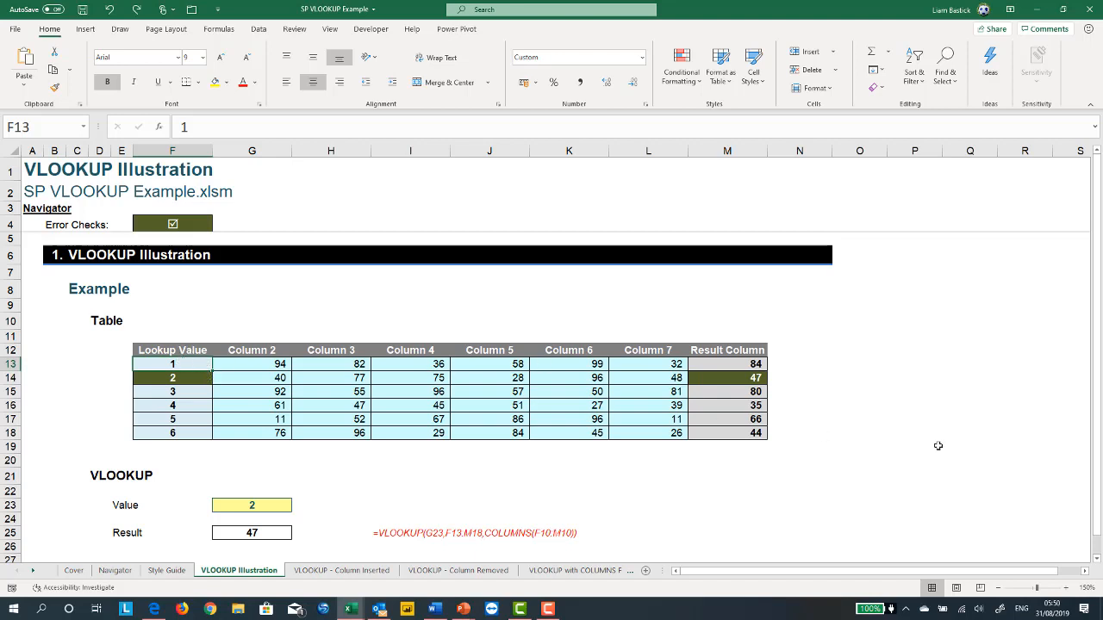
type("2")
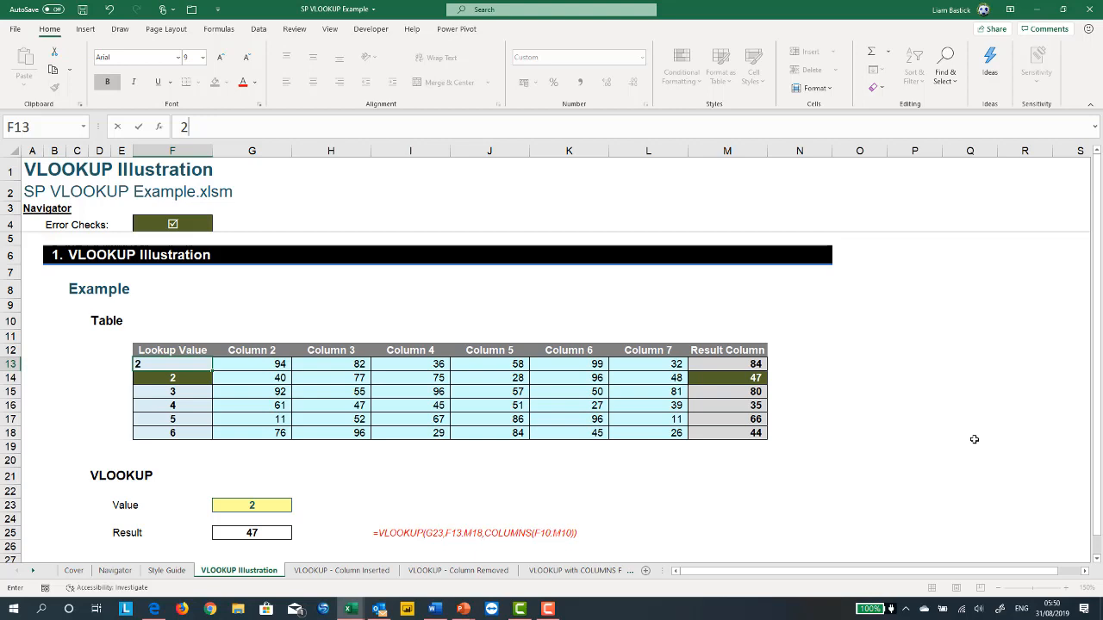
key("Return")
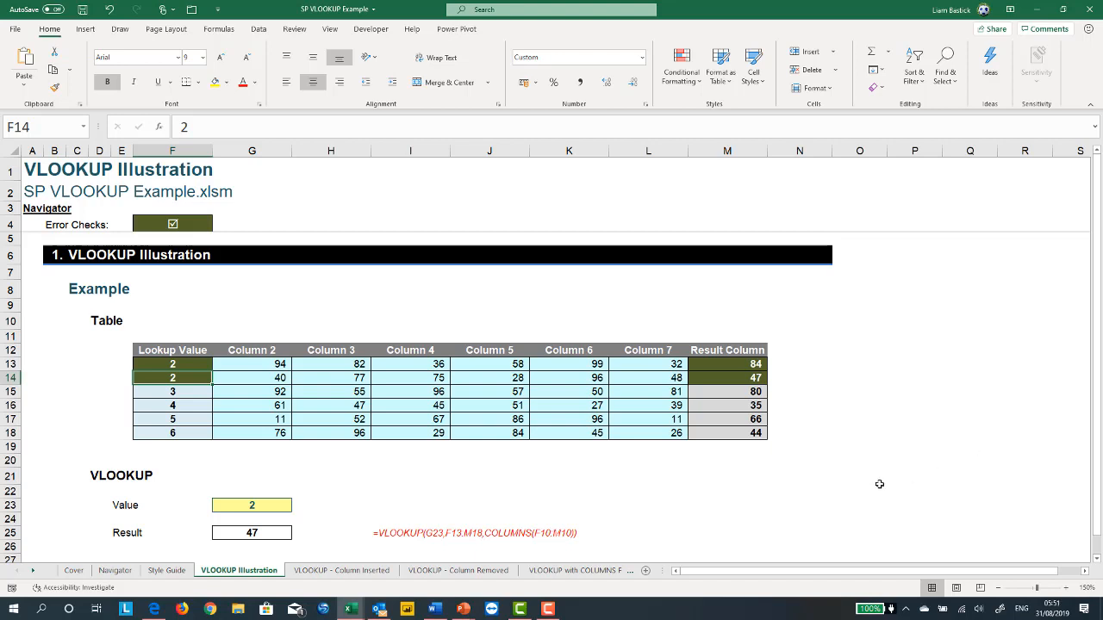
Set the lookup values in cells F15 and F17 to 2 as further duplicates
left_click(194, 392)
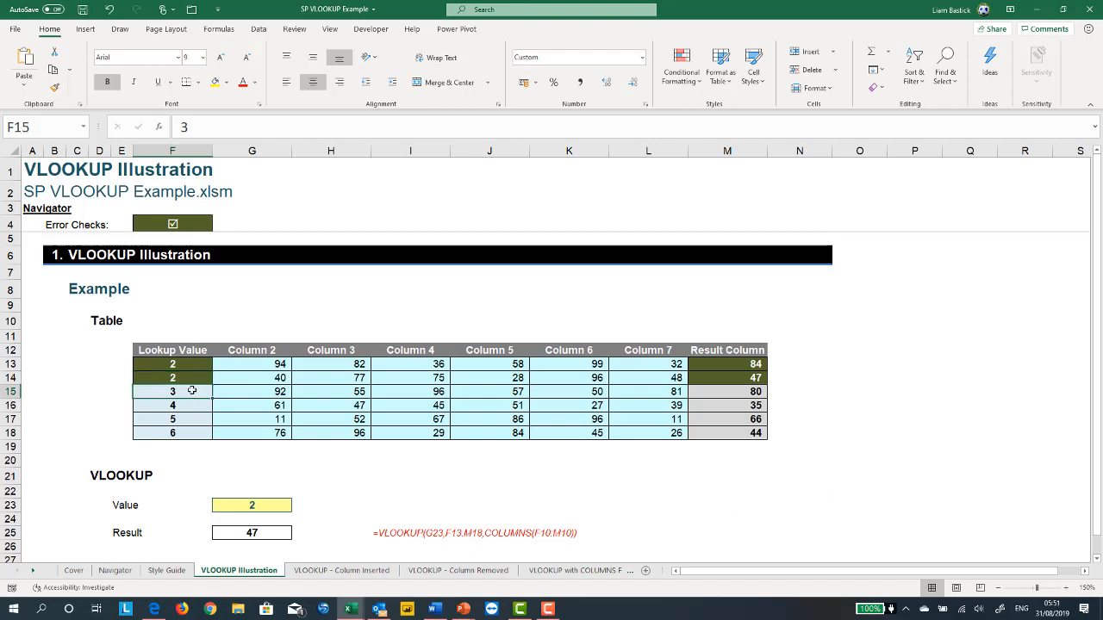
type("2")
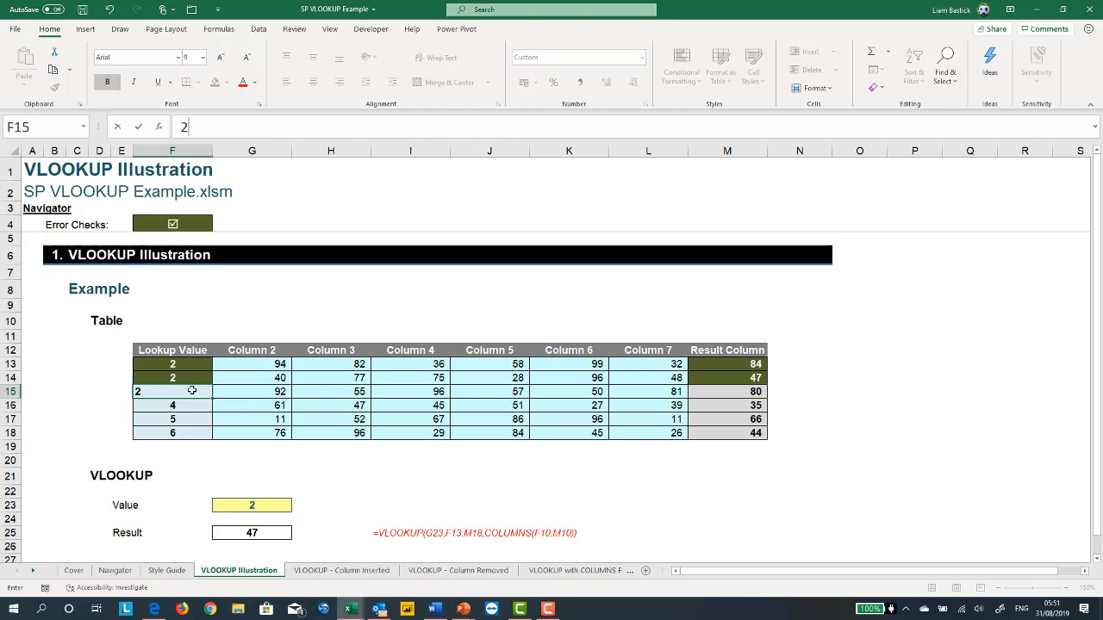
key("Return")
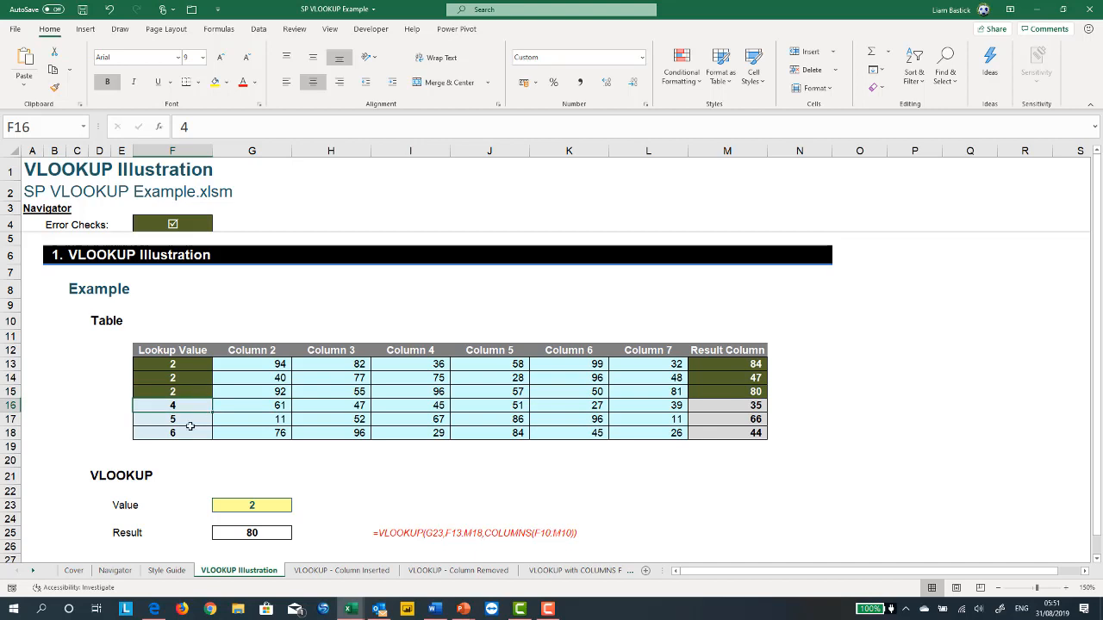
left_click(191, 424)
type("2")
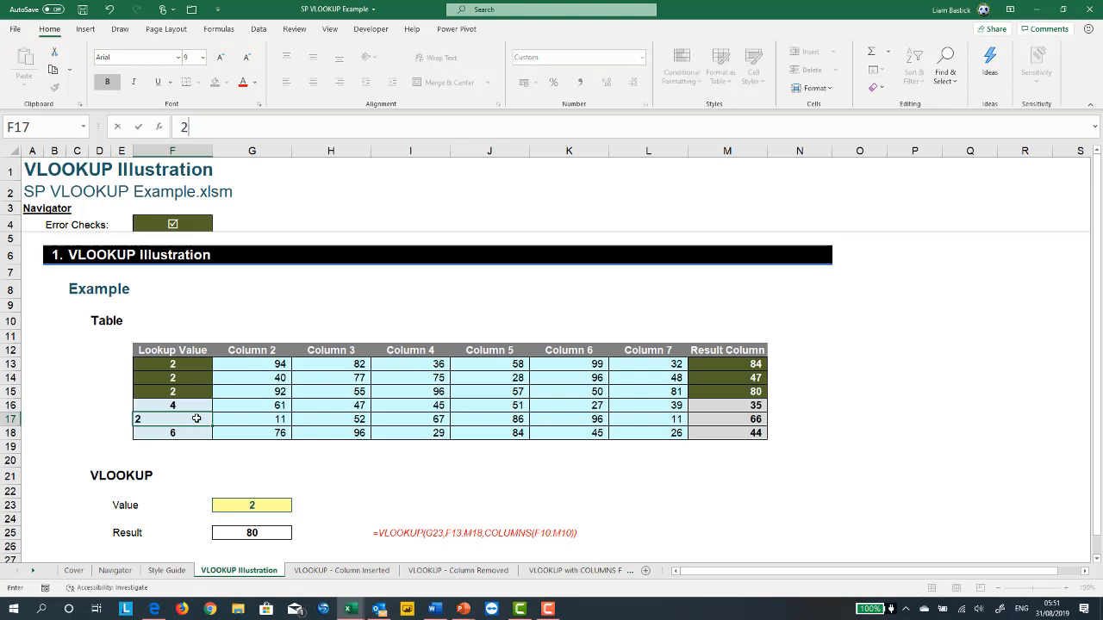
key("Return")
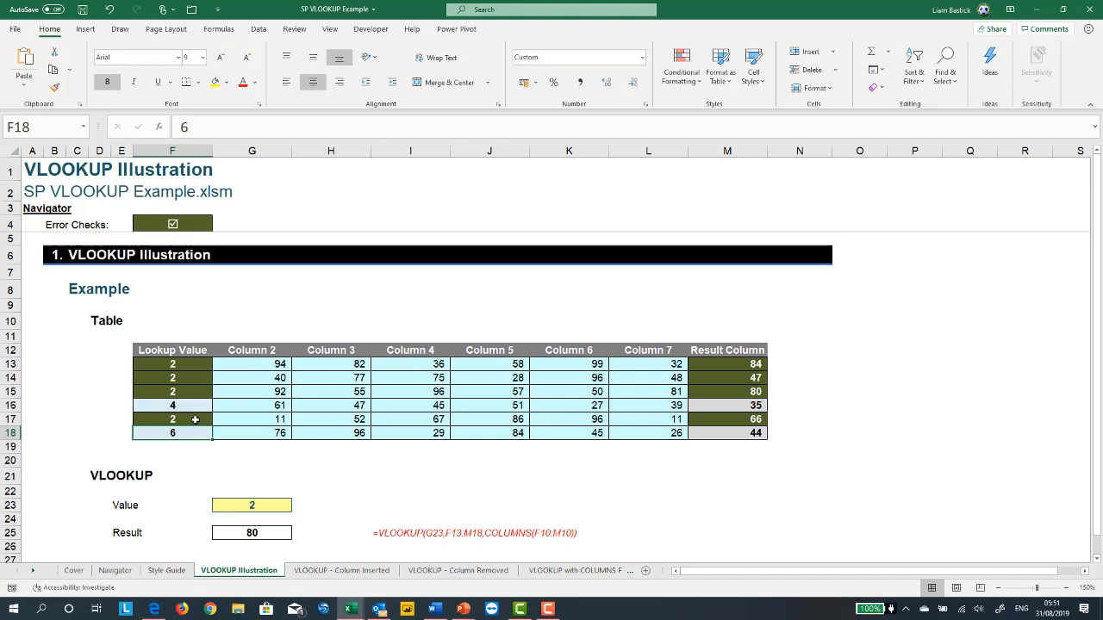
Add FALSE as the range lookup argument of the VLOOKUP formula in result cell G25
left_click(236, 534)
left_click(479, 127)
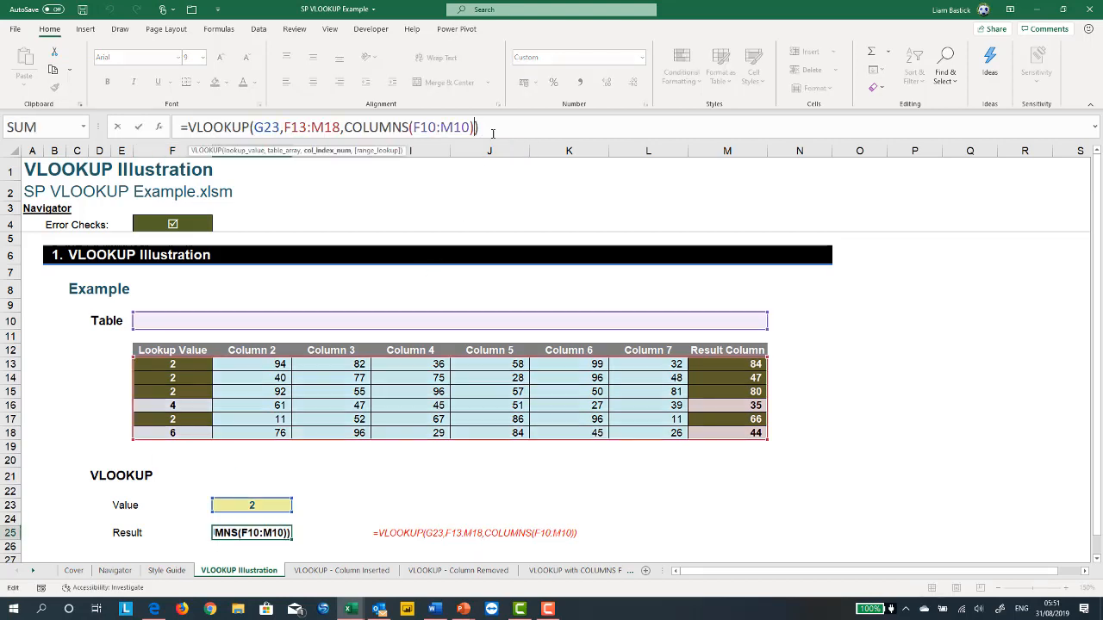
type(",")
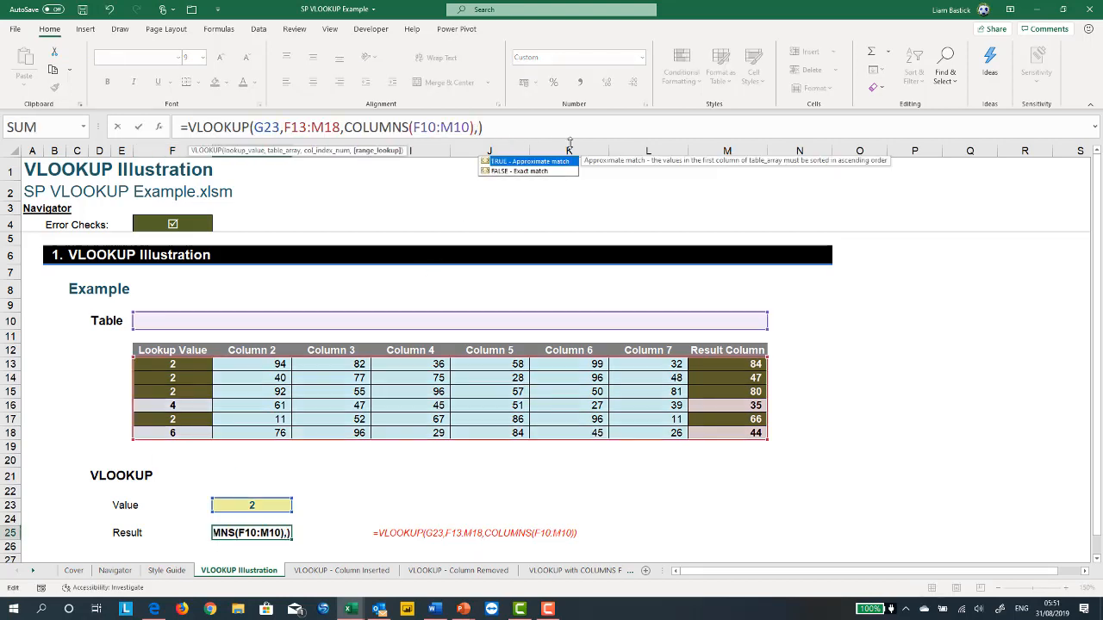
type("fa")
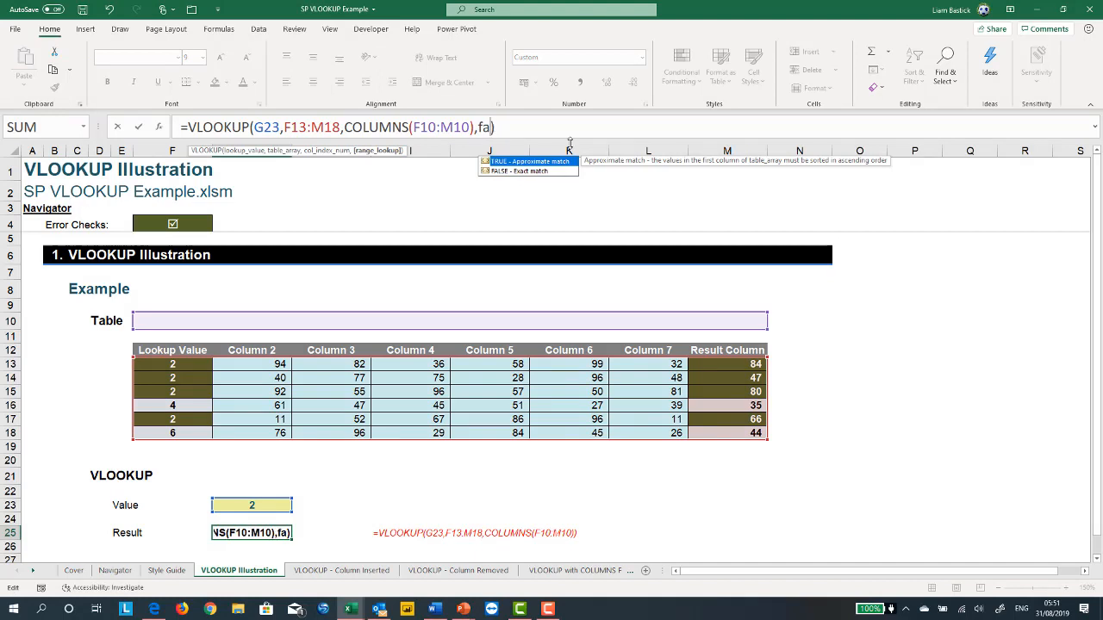
type("lse")
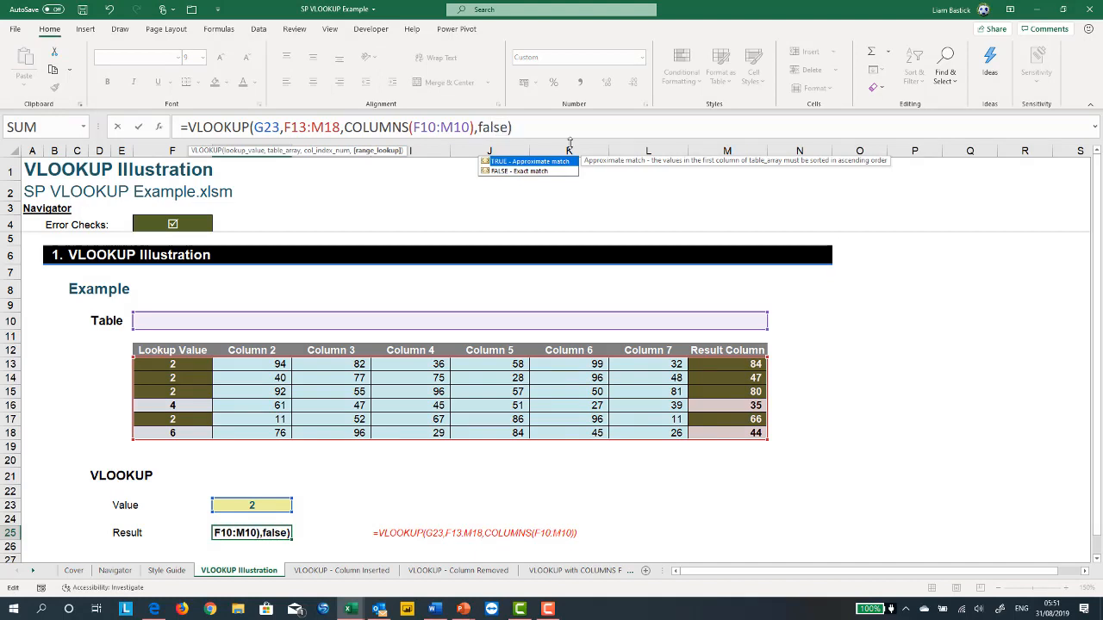
key("Return")
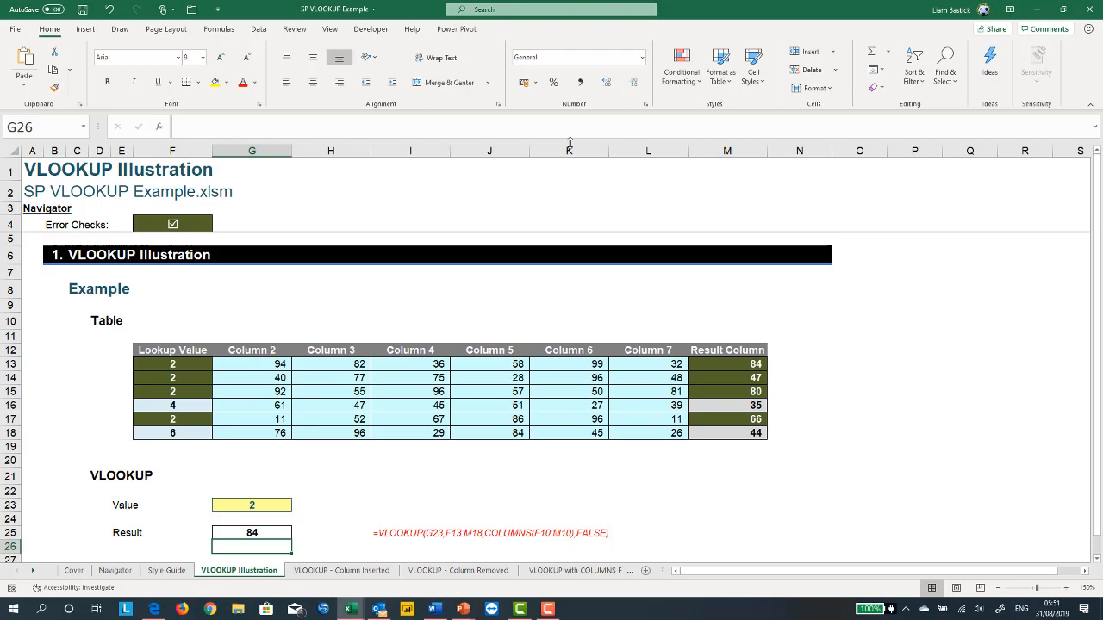
key("Up")
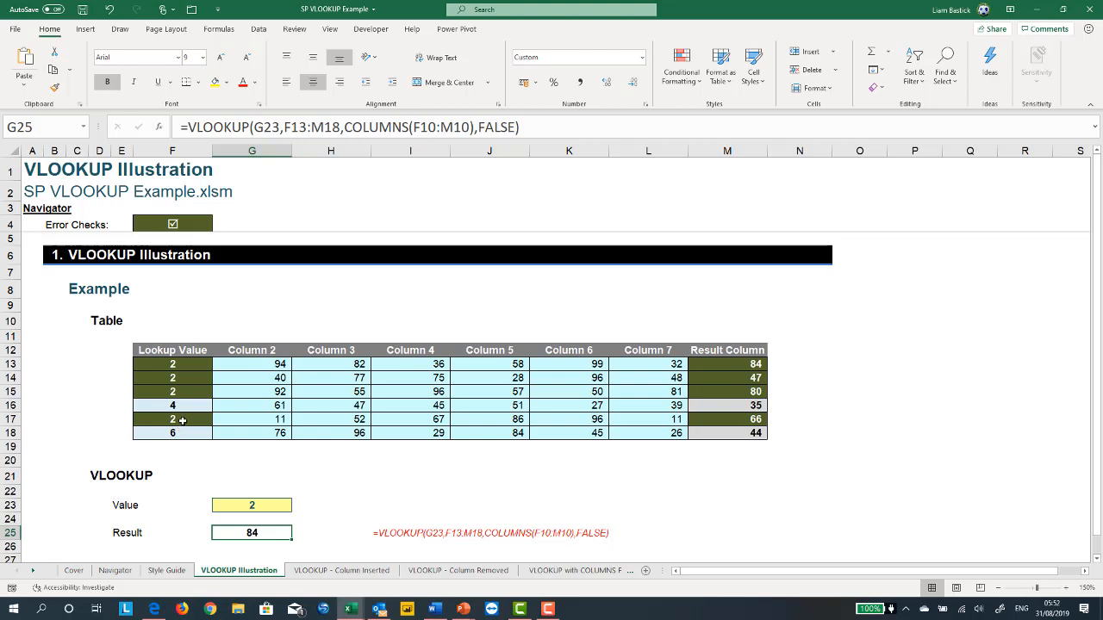
left_click(412, 392)
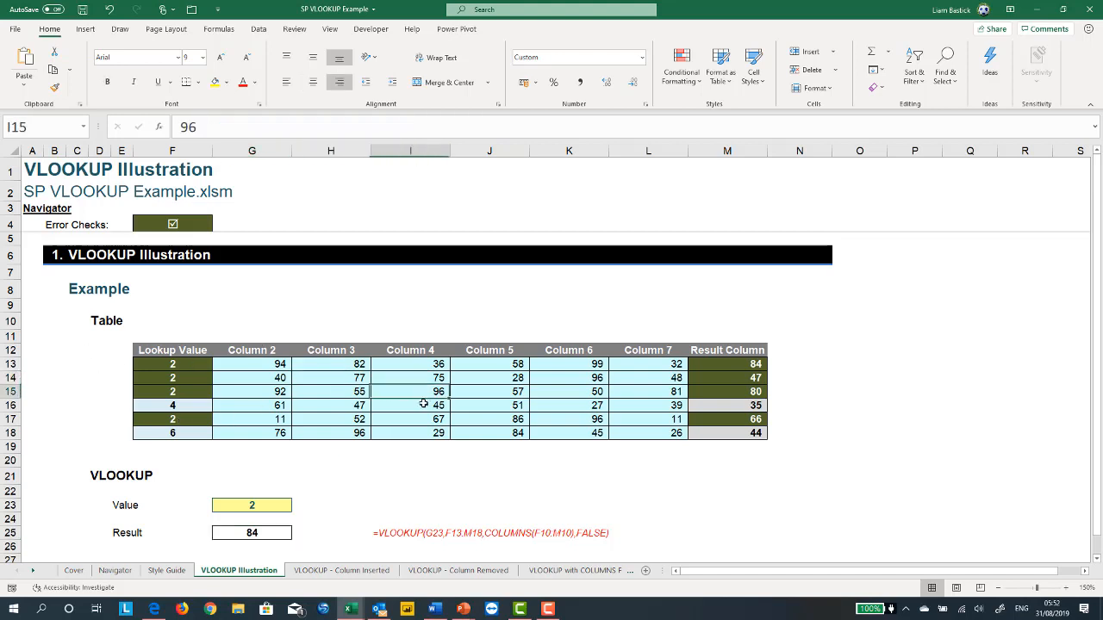
left_click(494, 420)
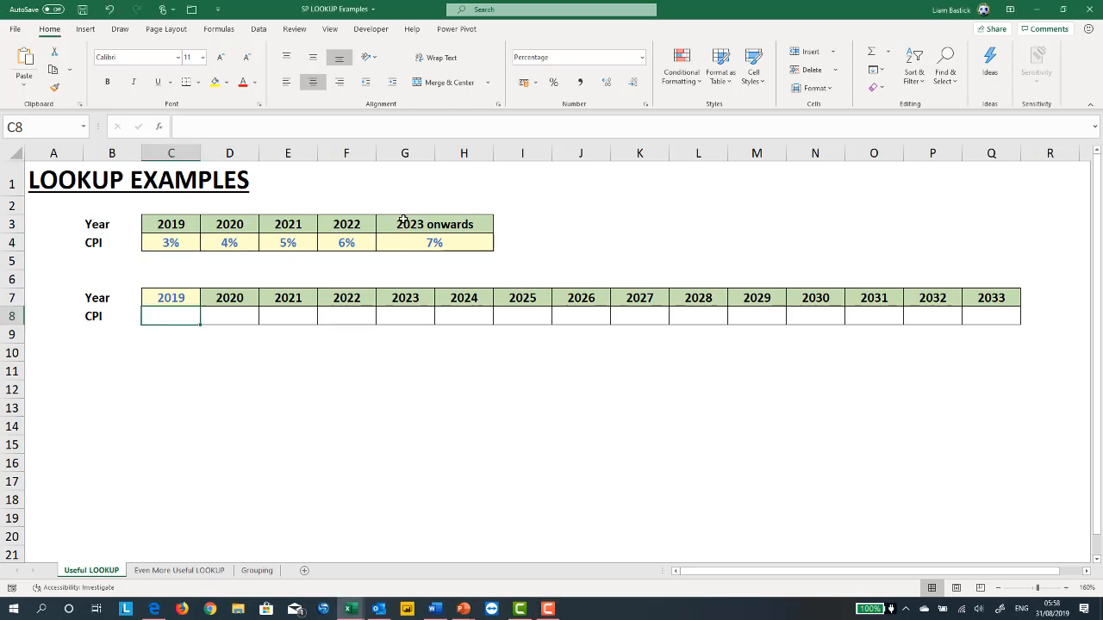
Start a LOOKUP formula in CPI cell C8 with C7 as the lookup value and C3:H4 as the array
left_click(402, 220)
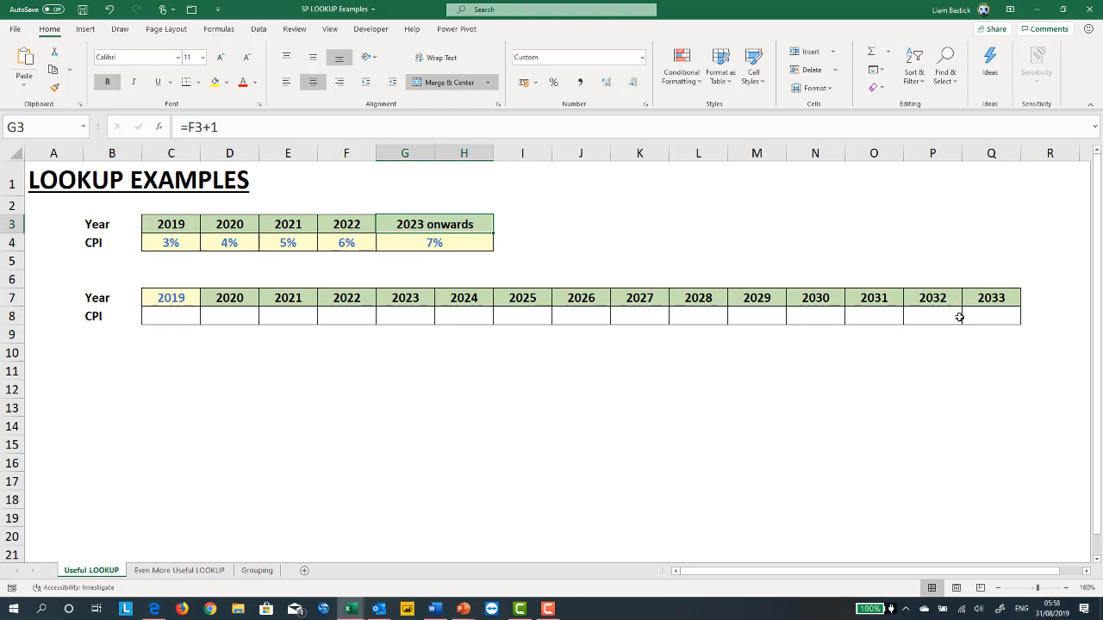
left_click(169, 320)
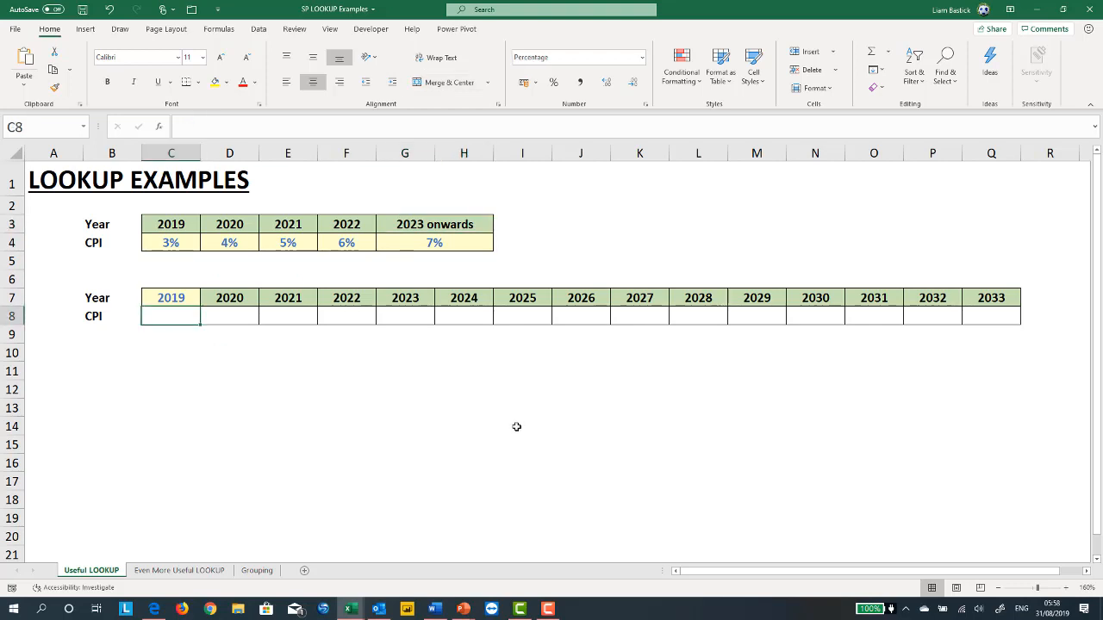
type("=")
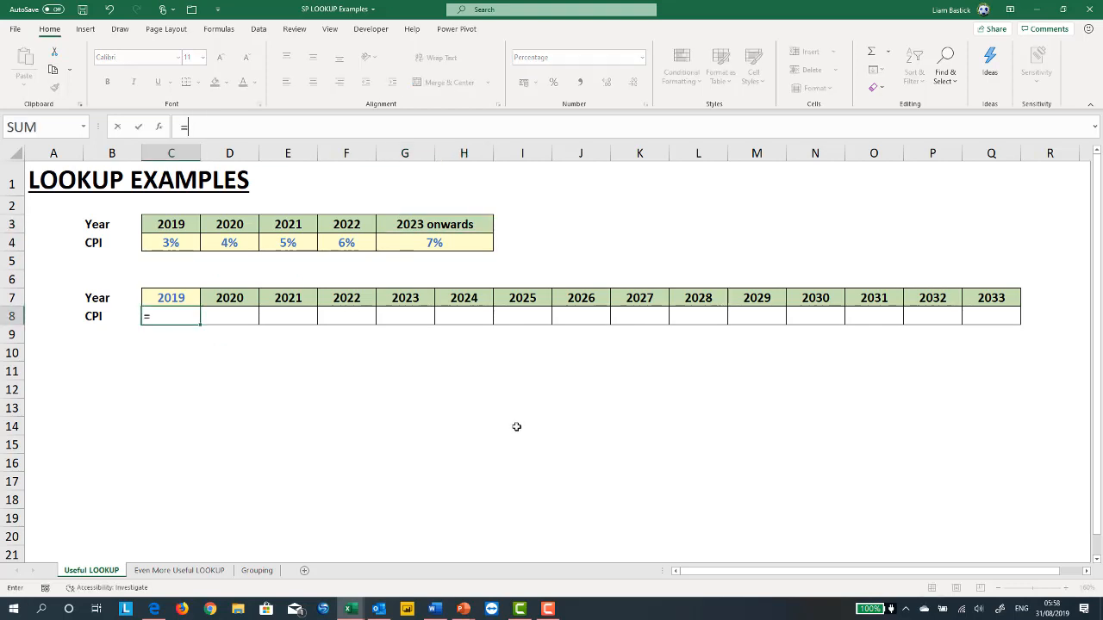
type("lookup(")
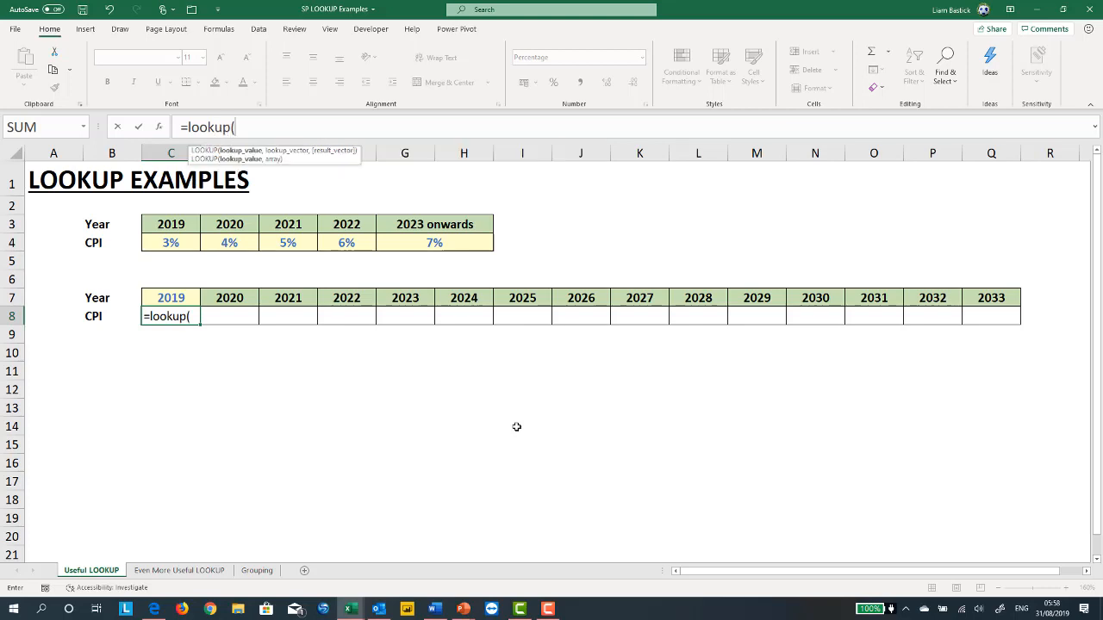
left_click(186, 297)
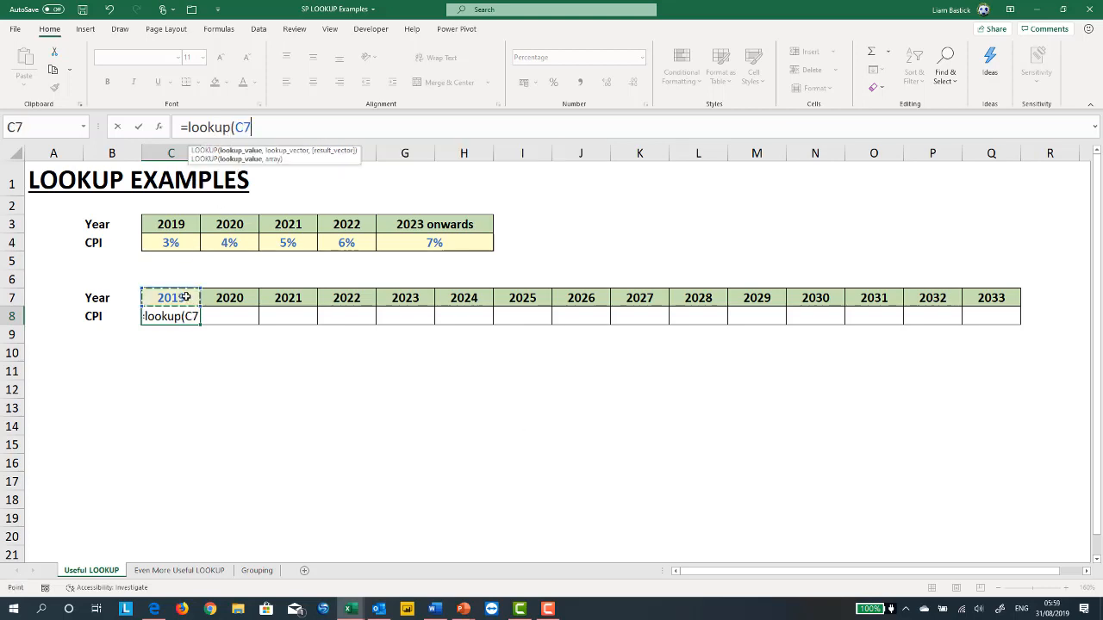
type(",")
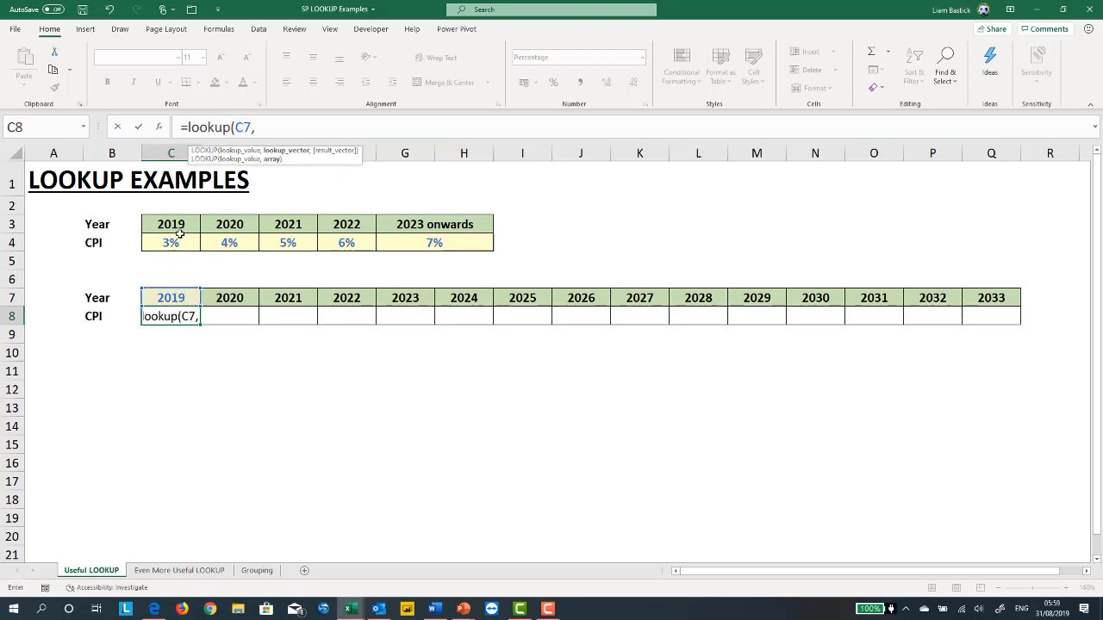
left_click_drag(172, 225, 440, 242)
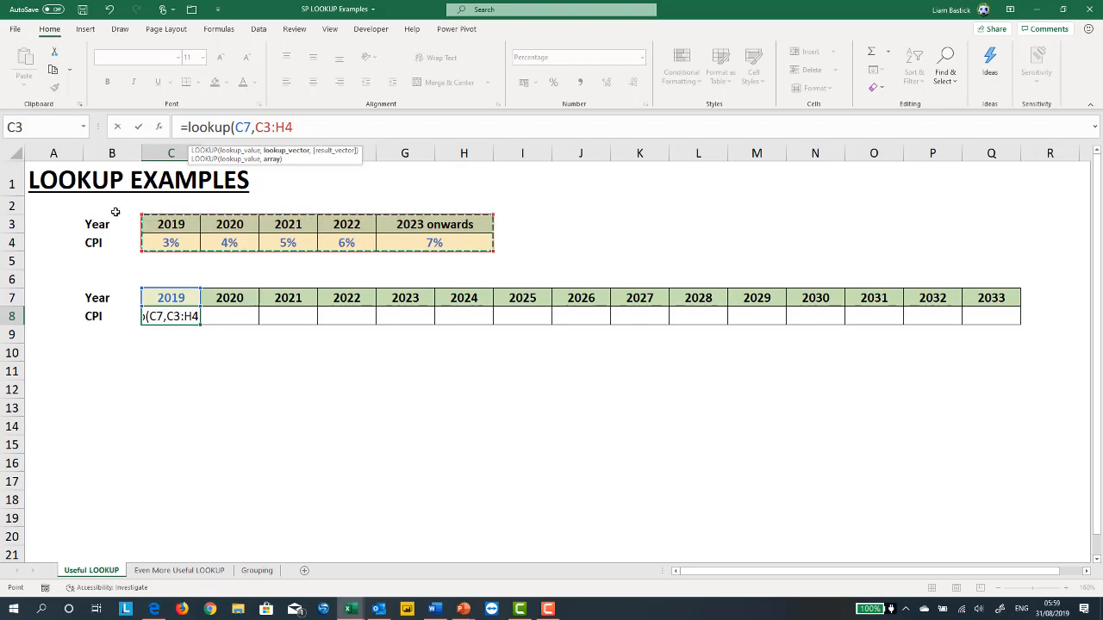
Replace the array in the C8 formula with lookup vector C3:H3 and result vector C4:H4, and close the function
key("F2")
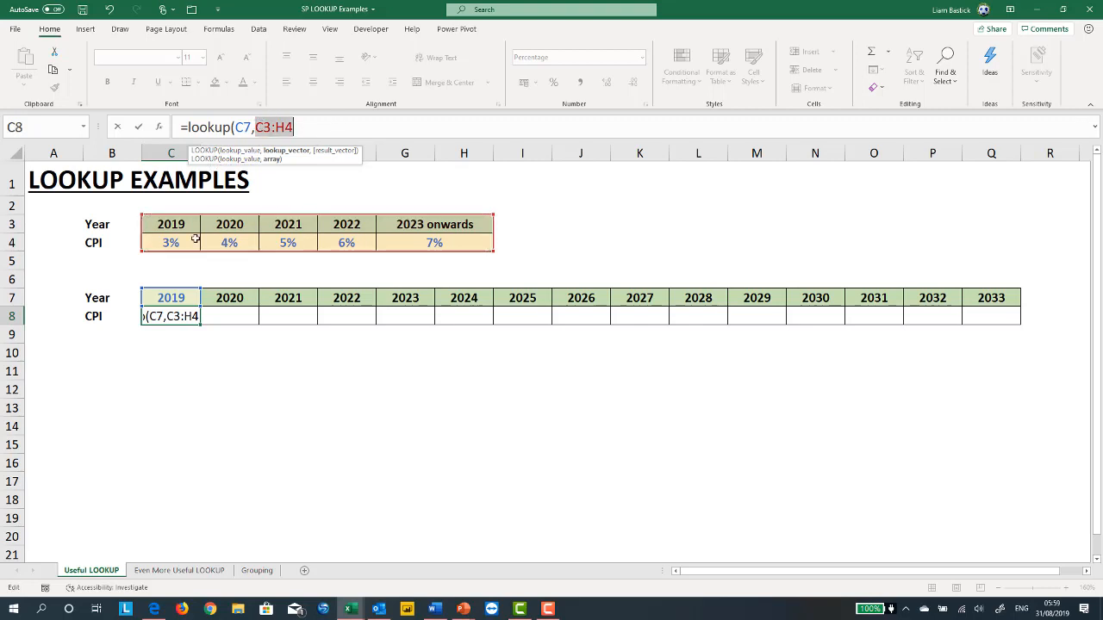
left_click_drag(171, 224, 430, 224)
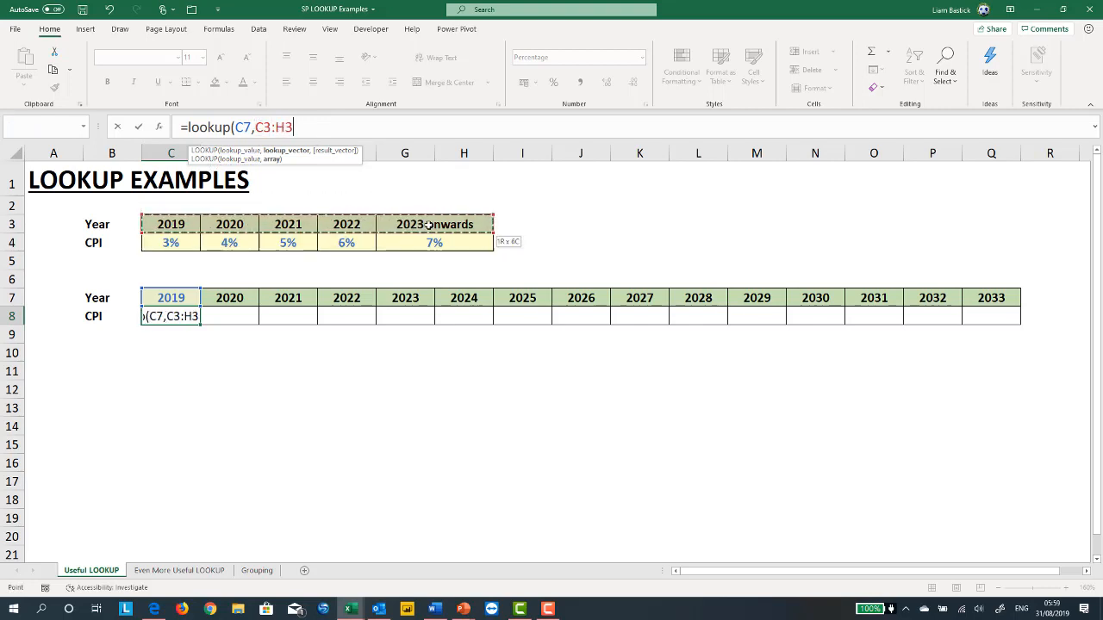
type(",")
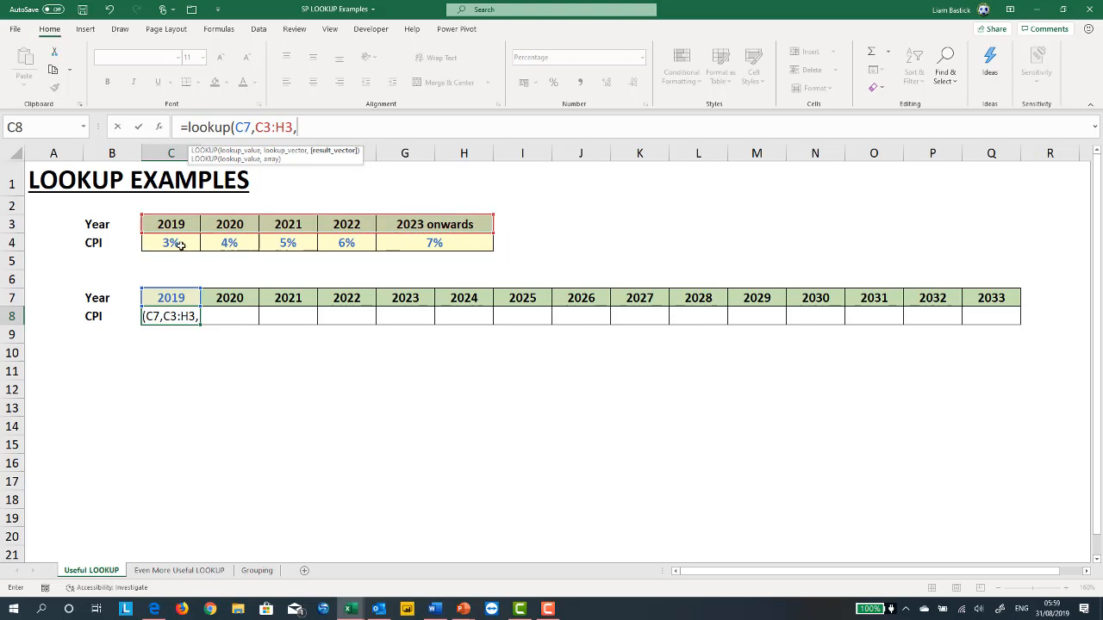
left_click_drag(172, 244, 441, 247)
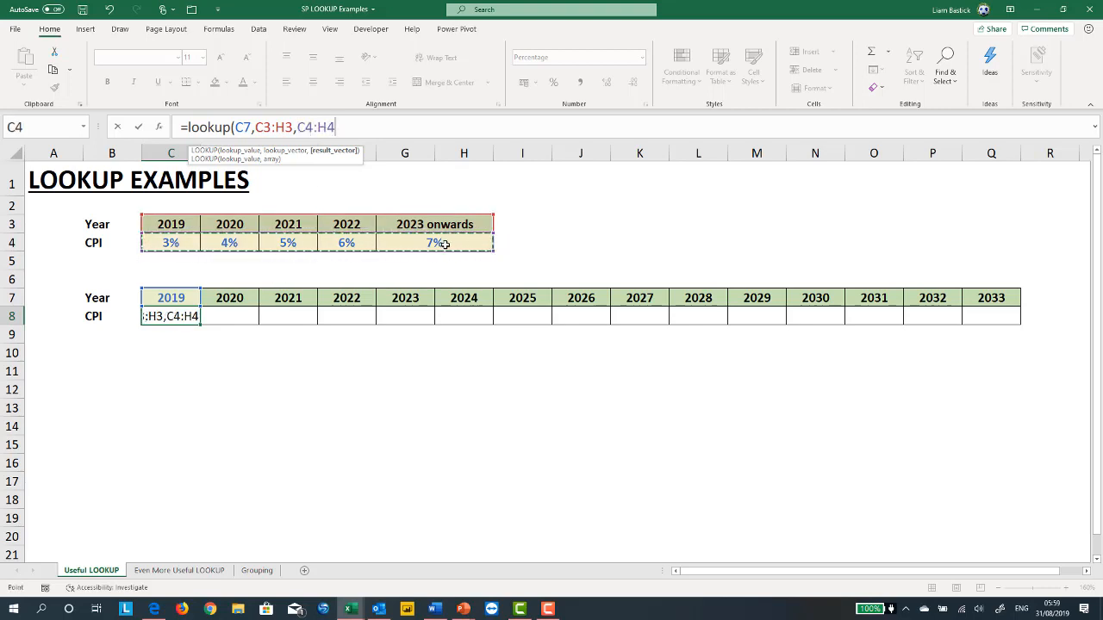
type(")")
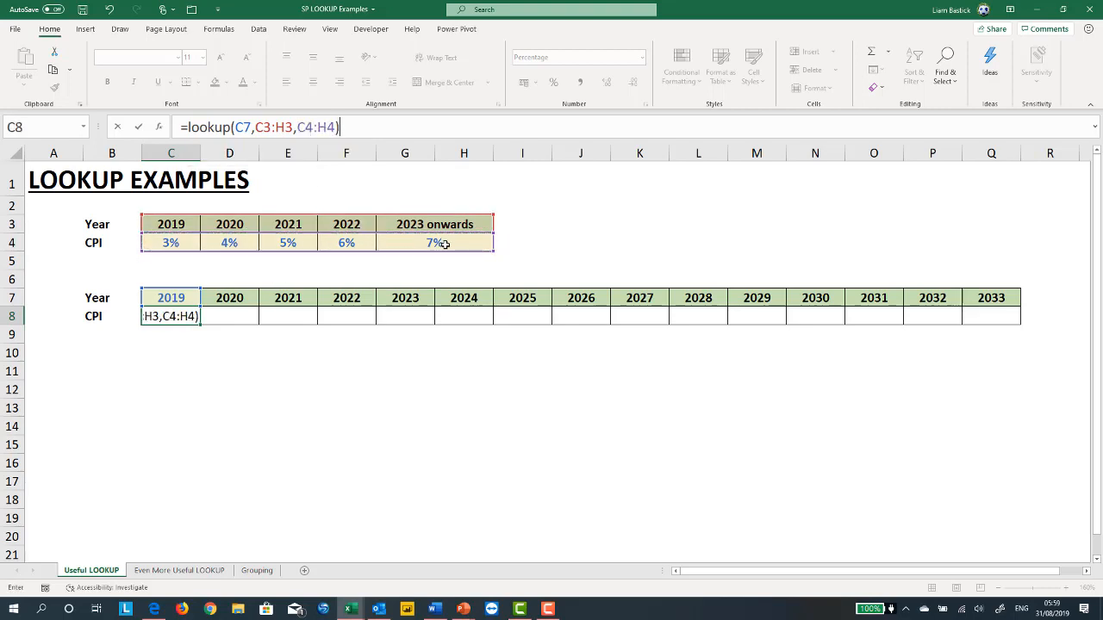
Anchor the LOOKUP formula's lookup value as C$7 and its lookup vector as $C$3:$H$3
left_click(247, 127)
key("F4")
key("F4")
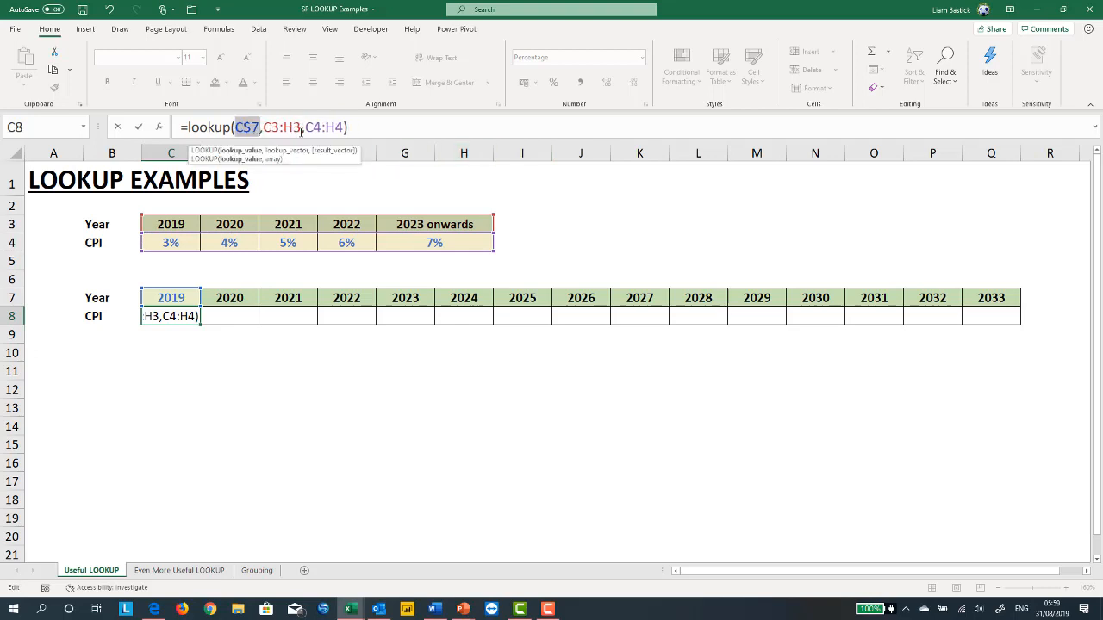
left_click(273, 127)
key("F4")
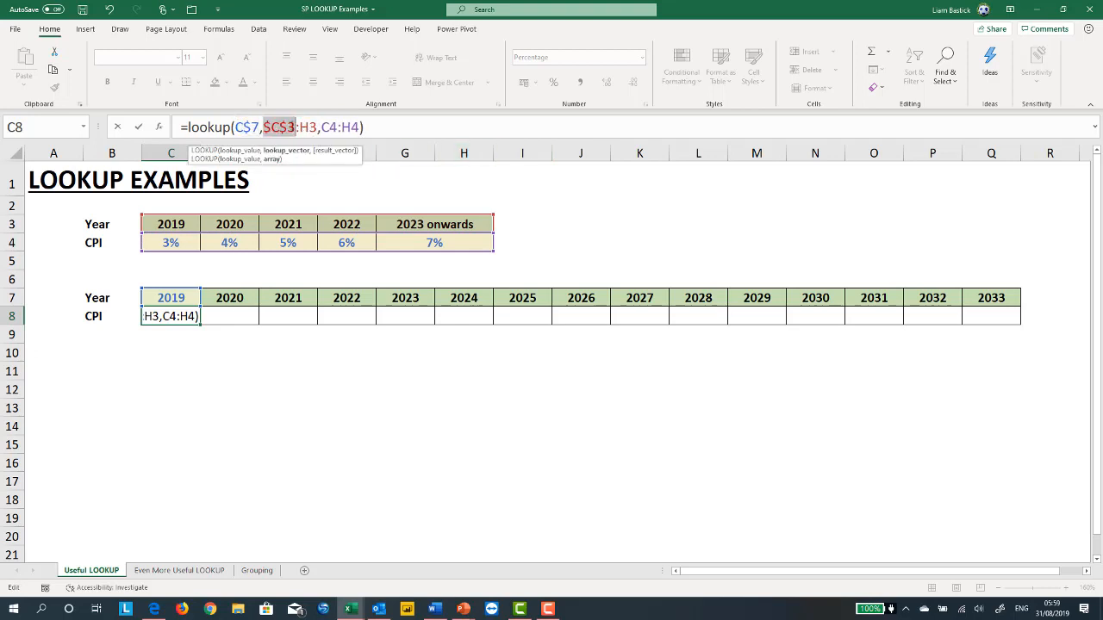
left_click(309, 127)
key("F4")
Anchor the result vector as $C$4:$H$4 and fill the completed LOOKUP formula from C8 across to Q8
left_click(353, 127)
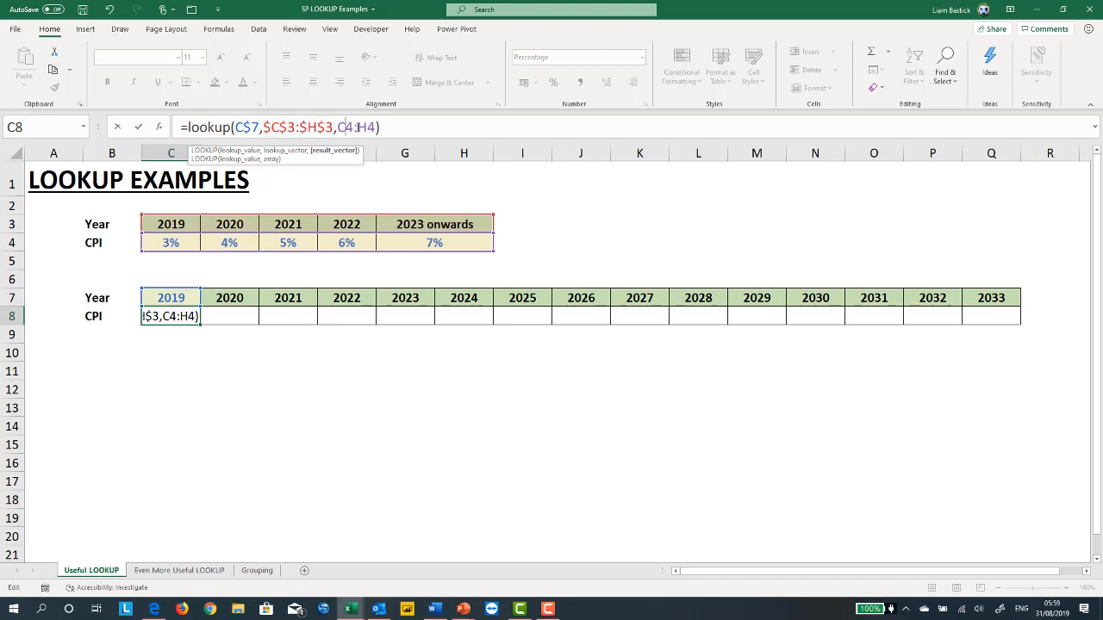
key("F4")
left_click(392, 127)
key("F4")
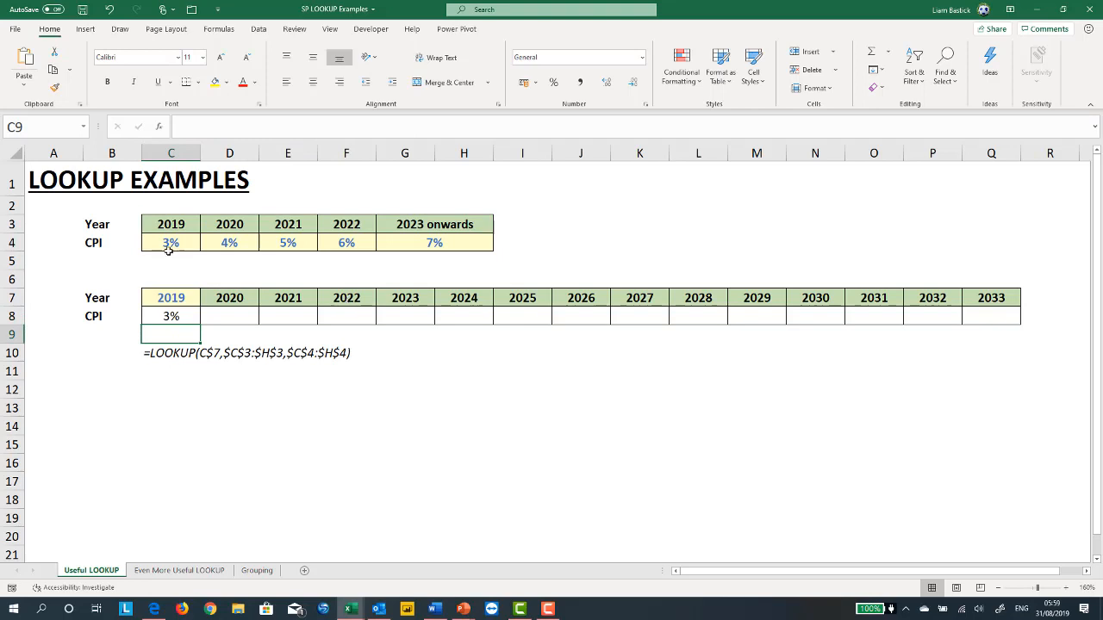
left_click(182, 314)
left_click_drag(202, 324, 996, 335)
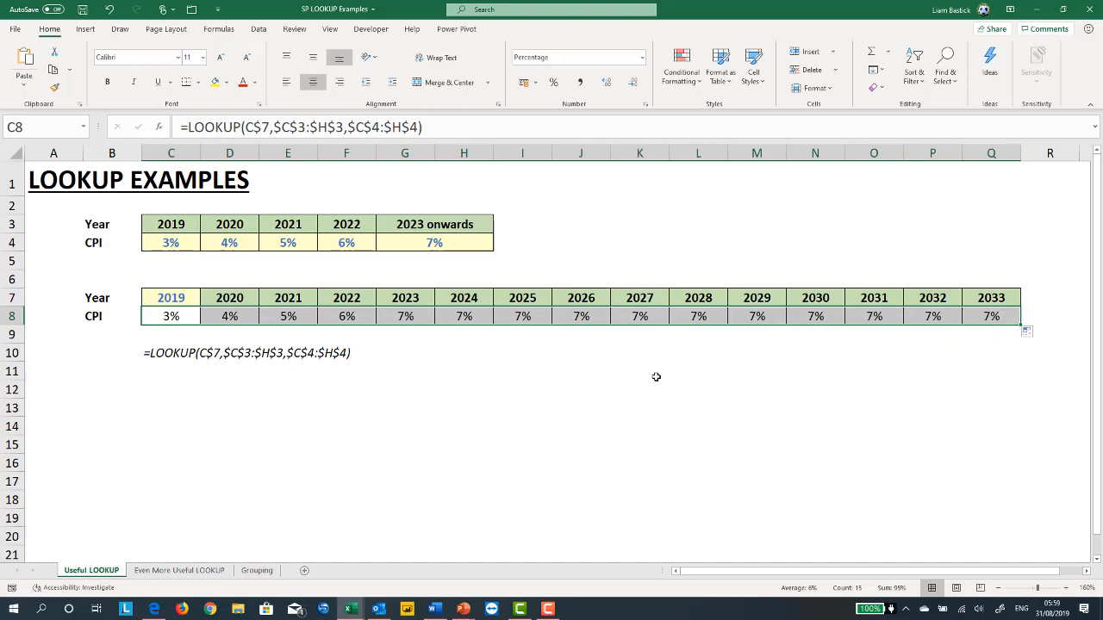
Set the start year in C7 to 2016 to test the LOOKUP with earlier years, and restore it to 2019
left_click(172, 296)
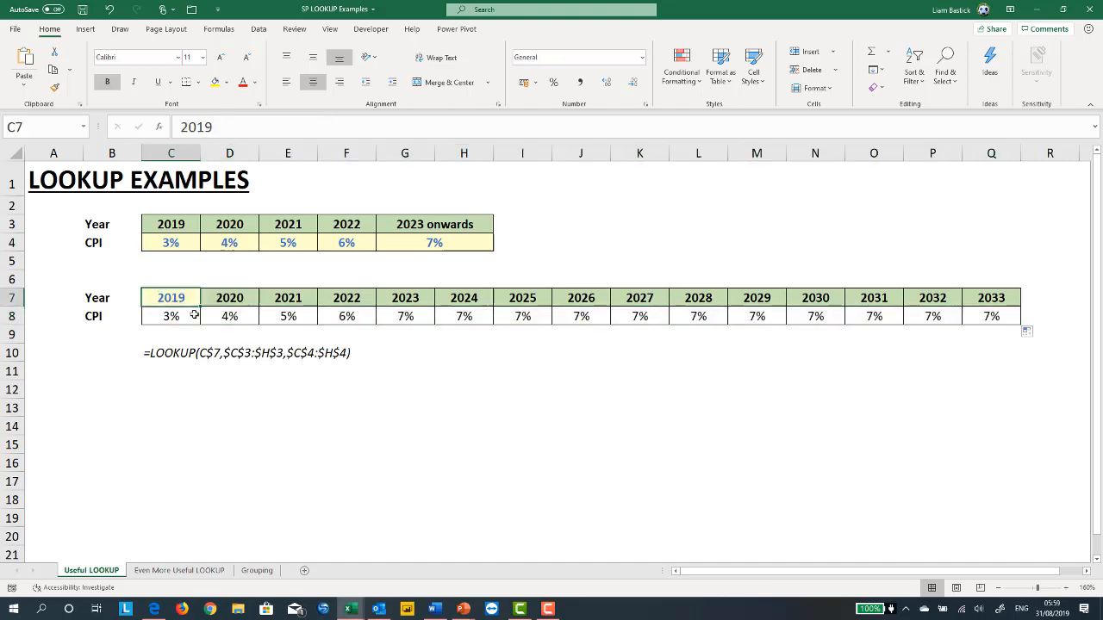
type("2016")
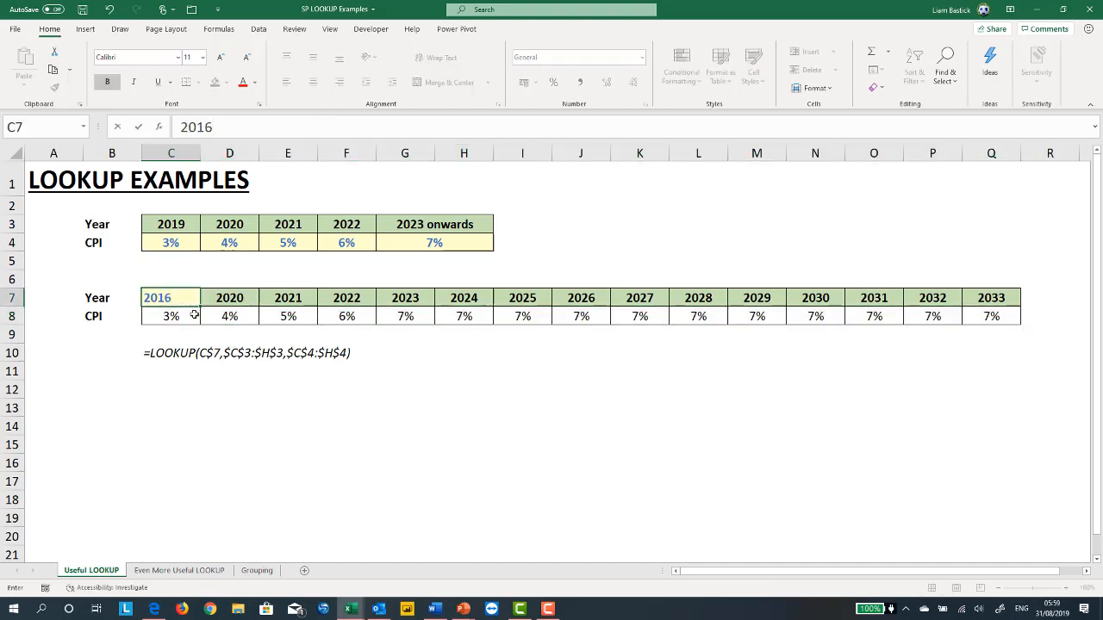
key("Return")
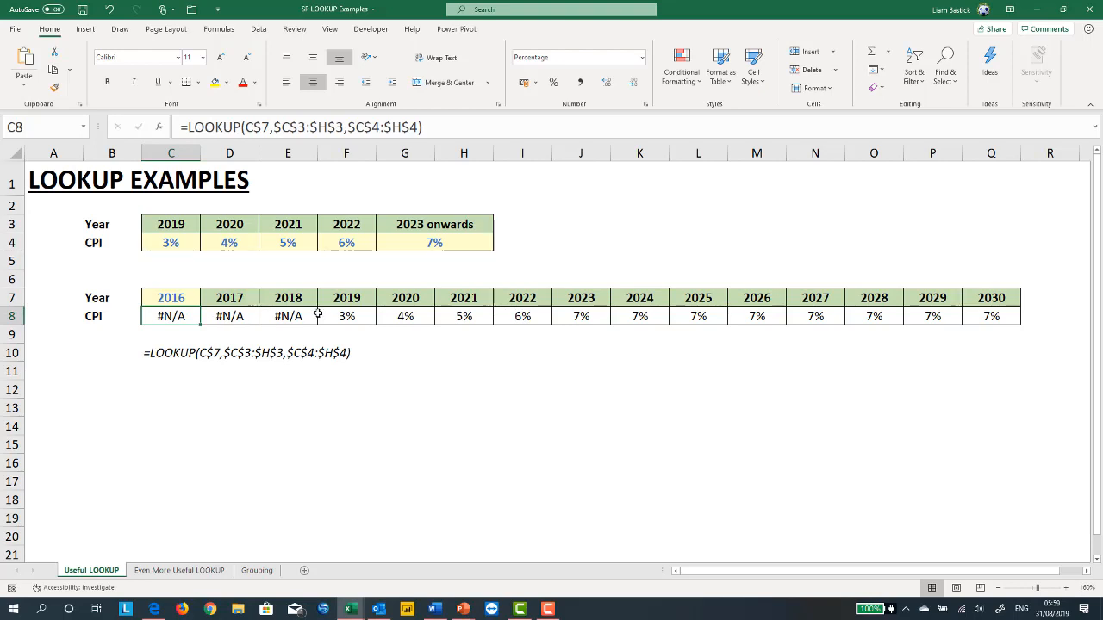
left_click(179, 298)
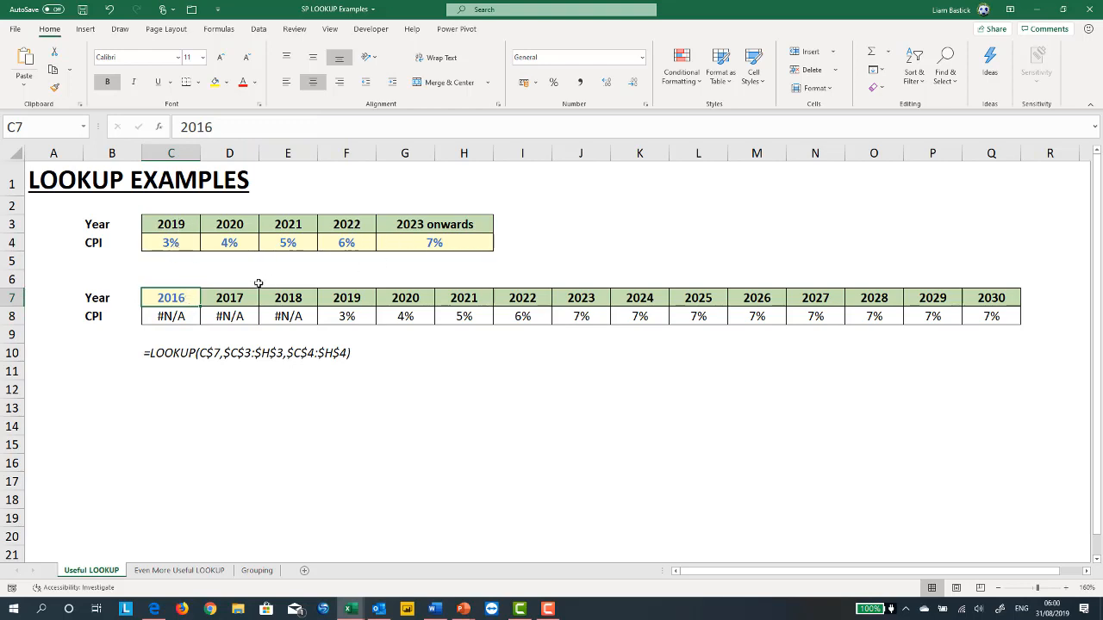
type("2019")
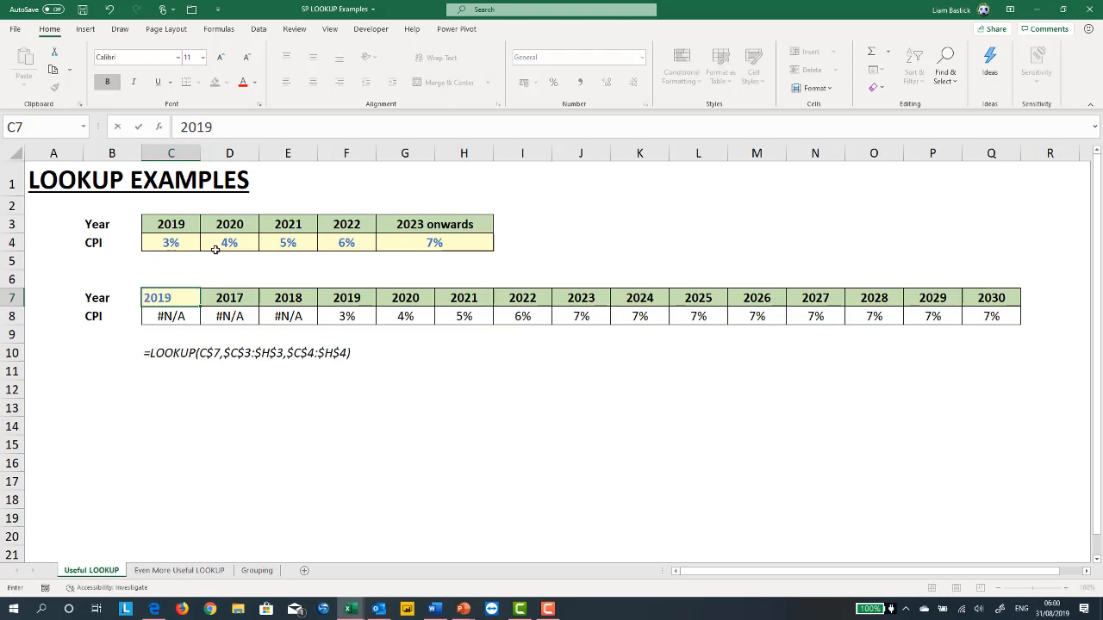
key("Return")
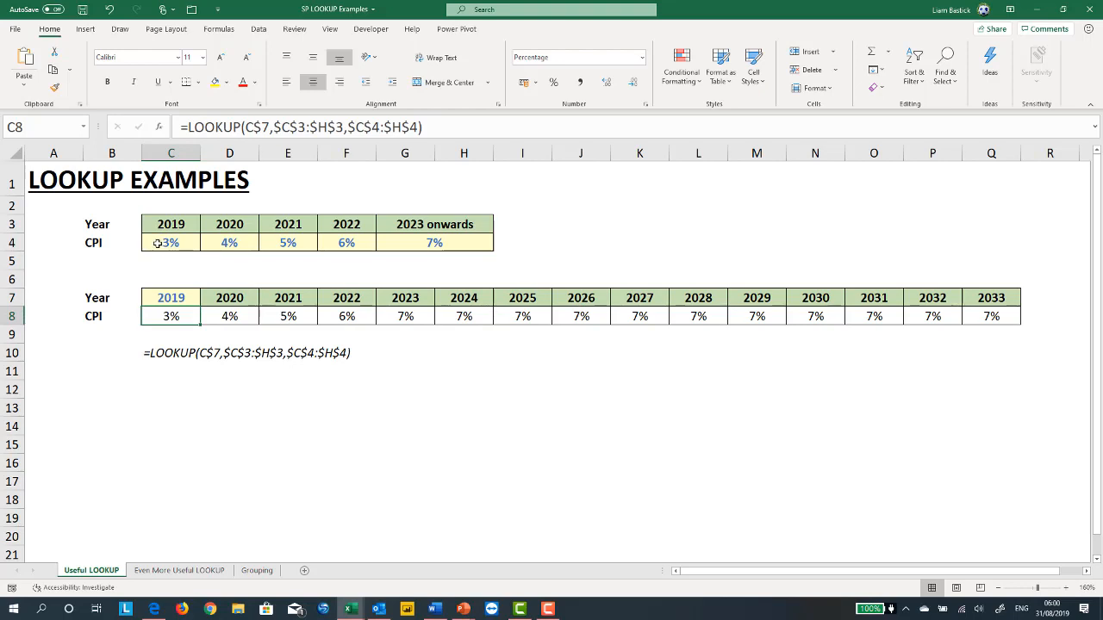
Change the start year in C7 to 2016 so the lower year row begins before the CPI table
left_click(525, 298)
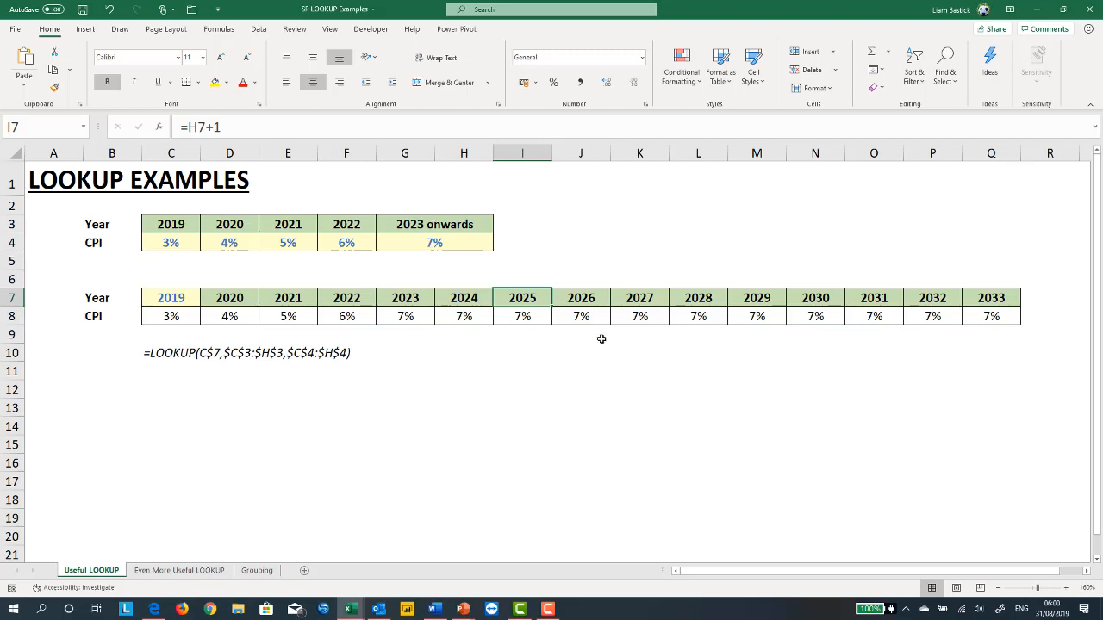
left_click(187, 300)
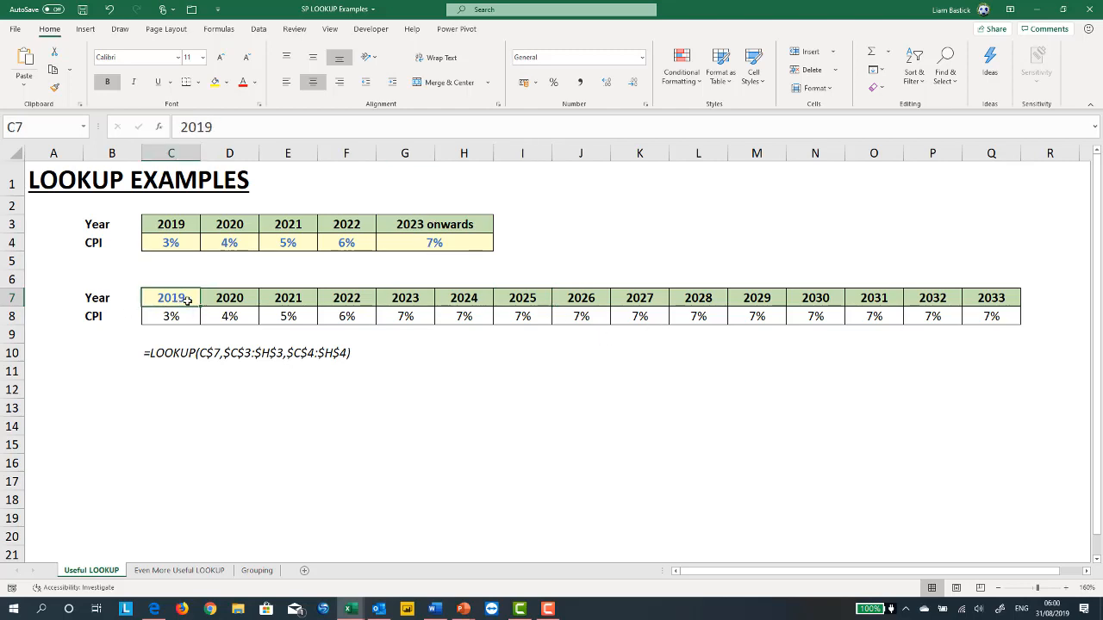
type("2016")
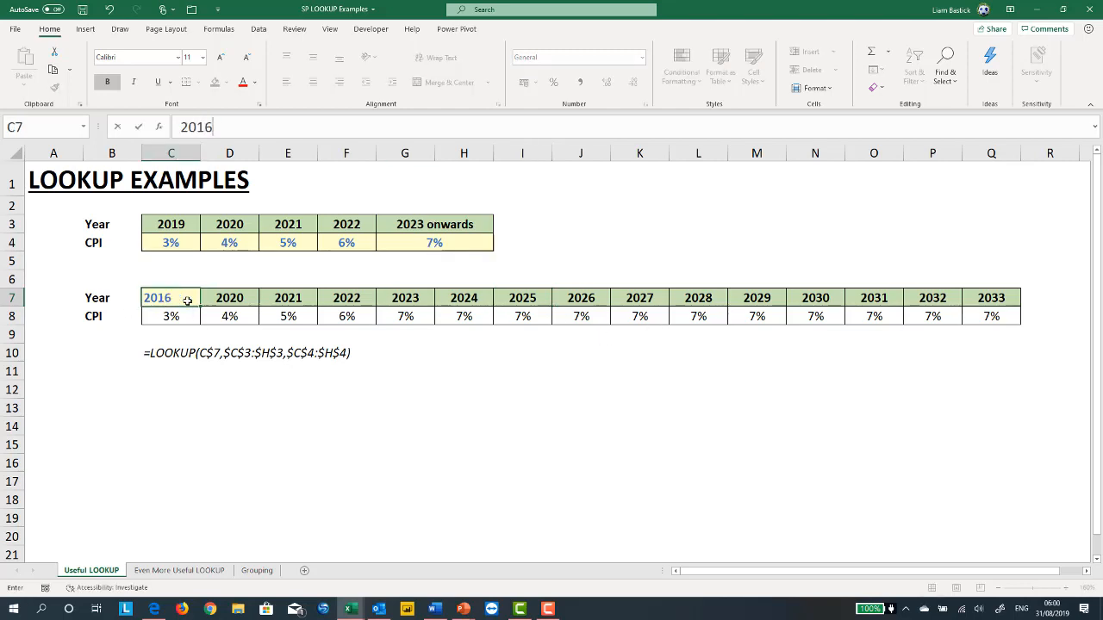
key("Return")
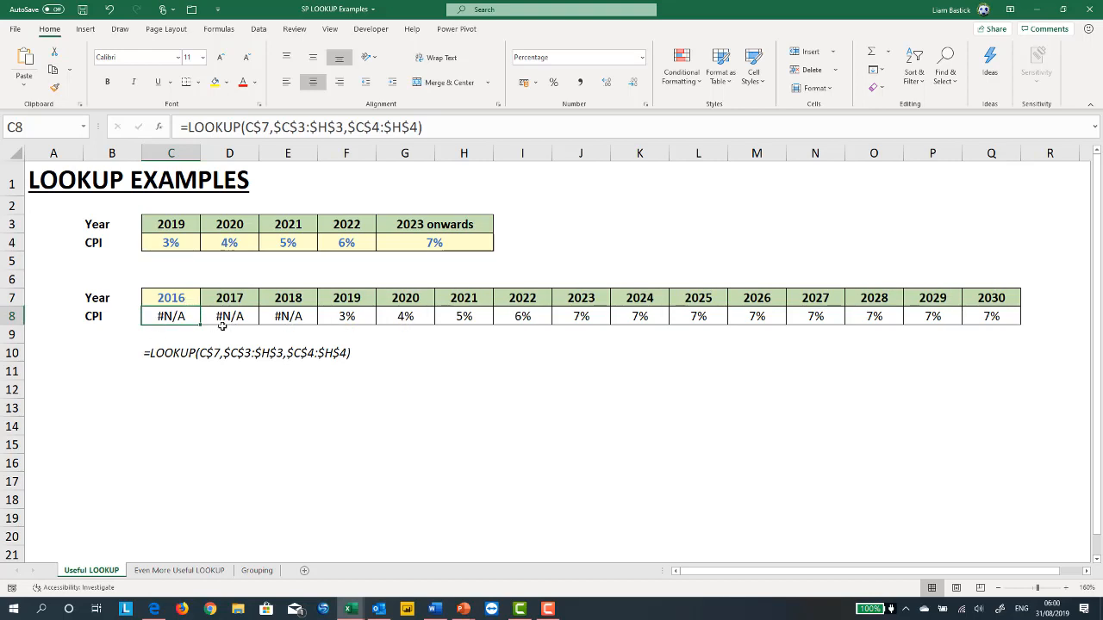
Wrap the LOOKUP formula in C8 in an IF whose logical test is C$7<$C$3
left_click(183, 130)
type("i")
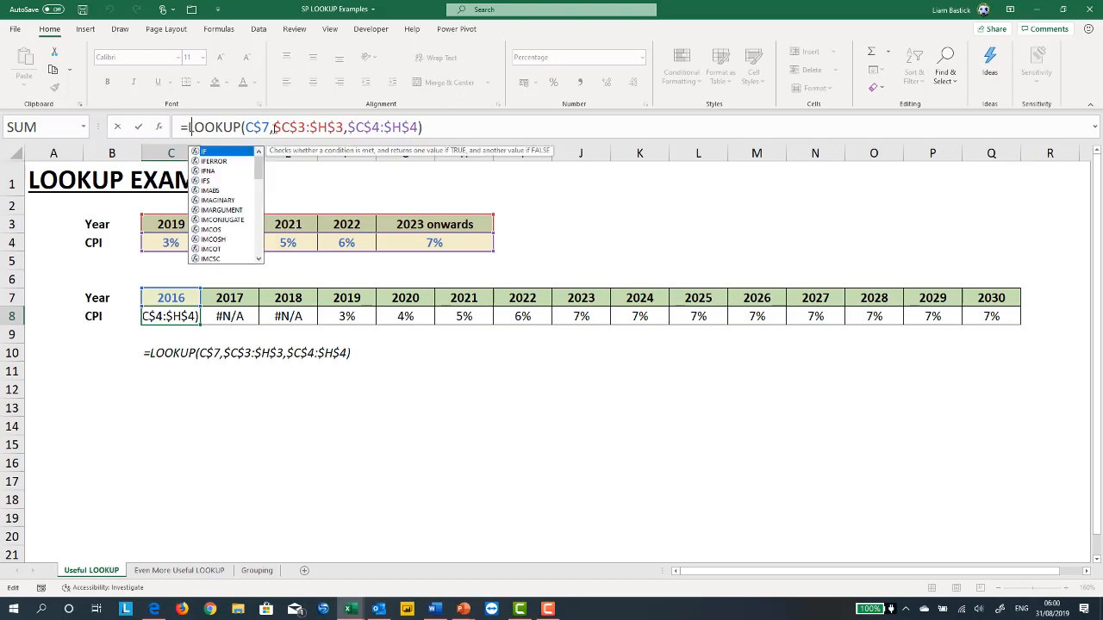
type("f(")
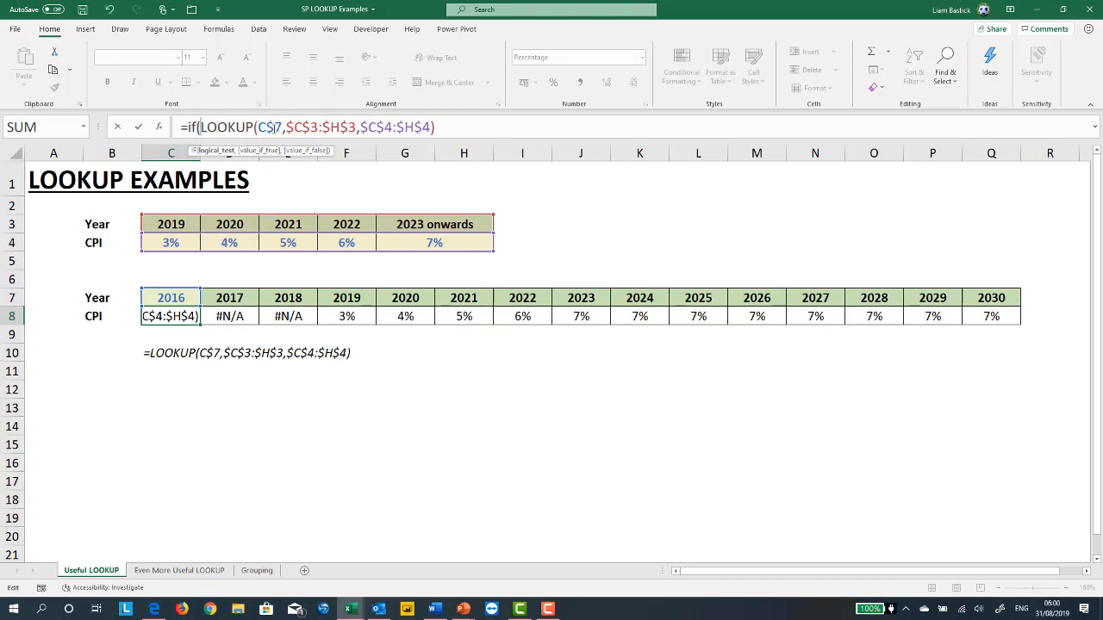
left_click(172, 297)
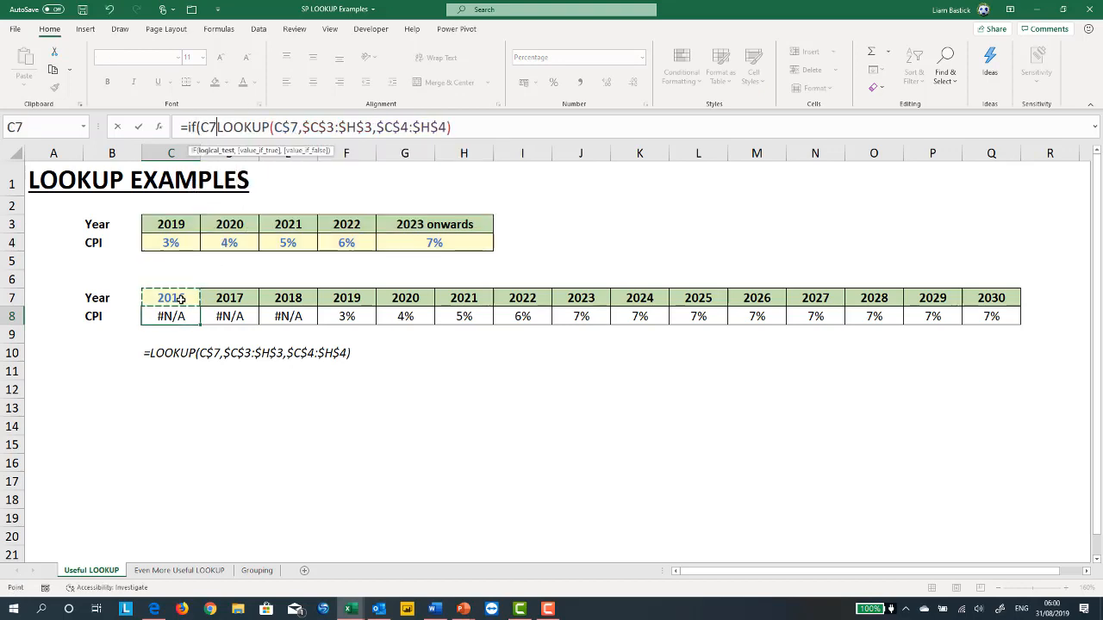
key("F4")
key("F4")
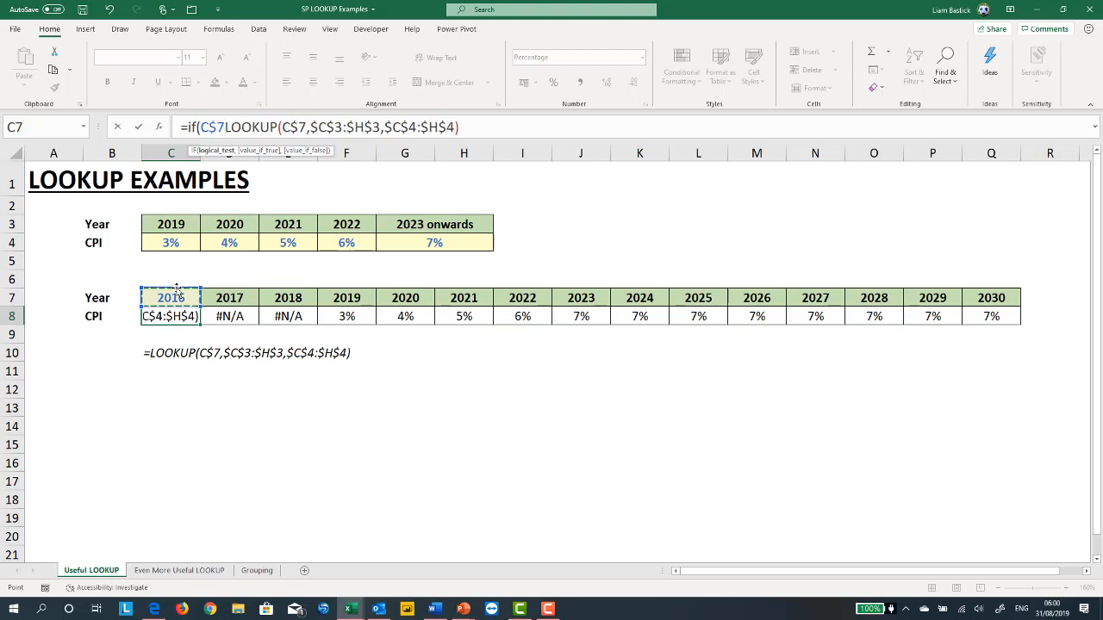
type("<")
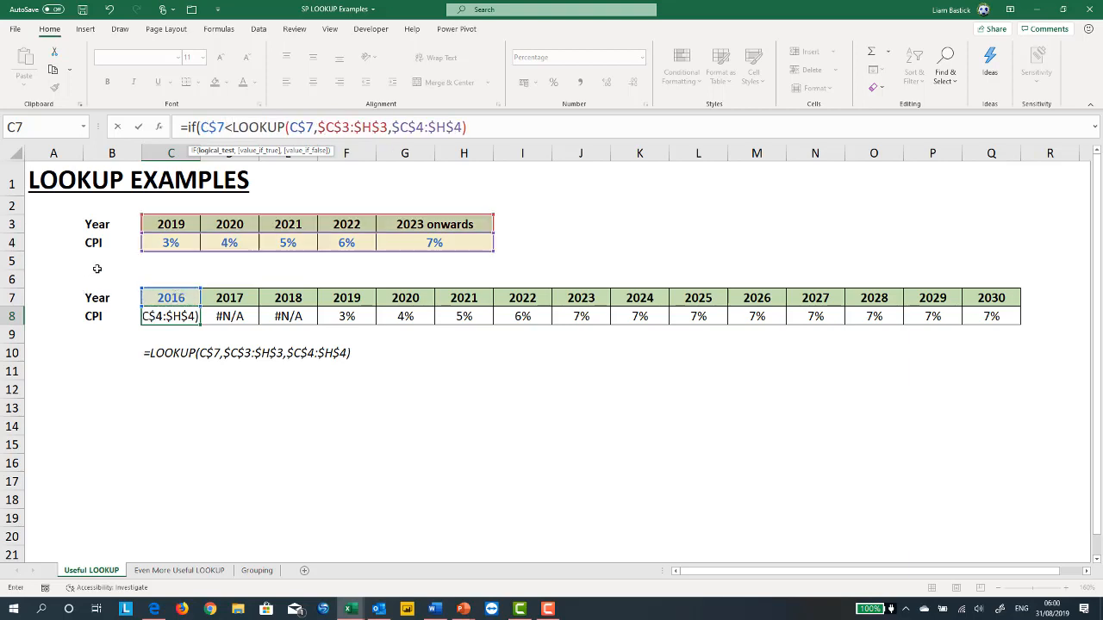
left_click(160, 221)
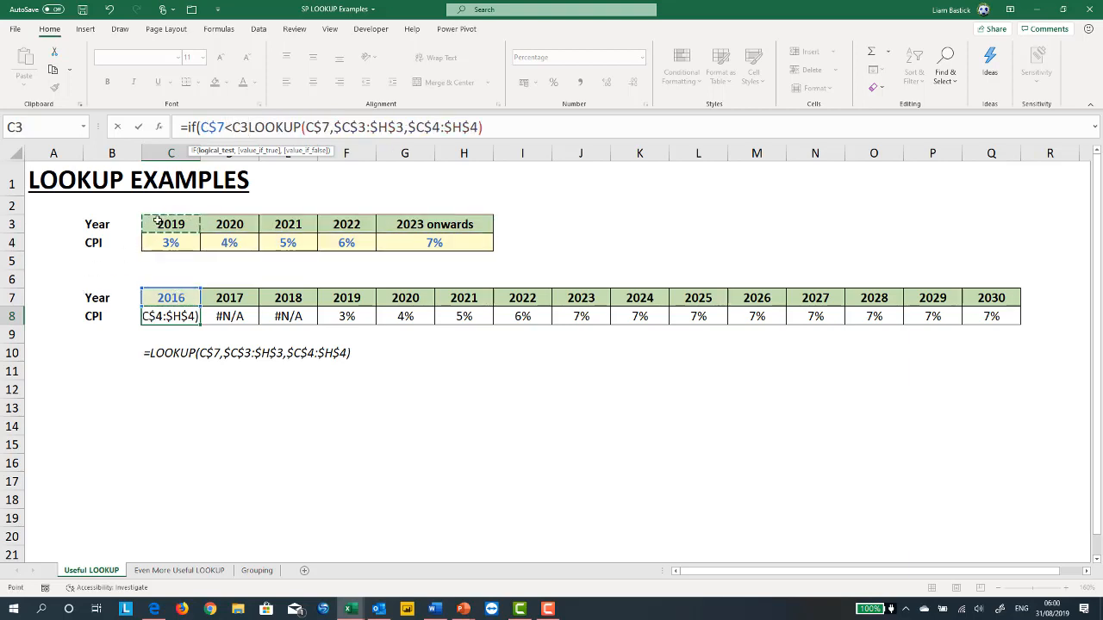
key("F4")
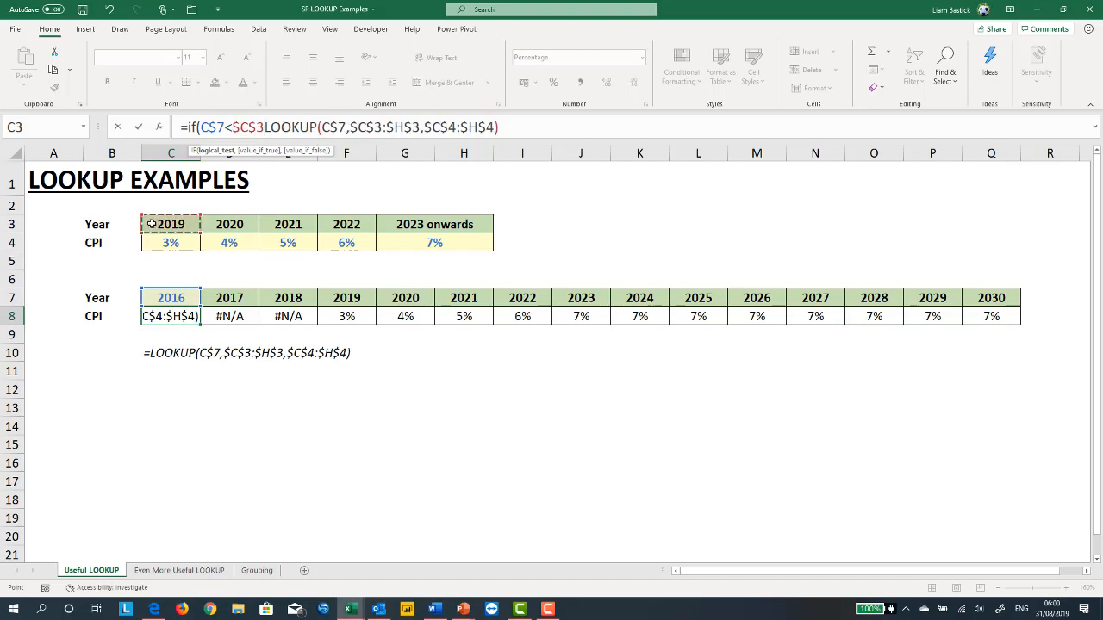
Complete the IF with $C$4 if true and the existing LOOKUP if false, and fill the formula from C8 across to Q8
type(",")
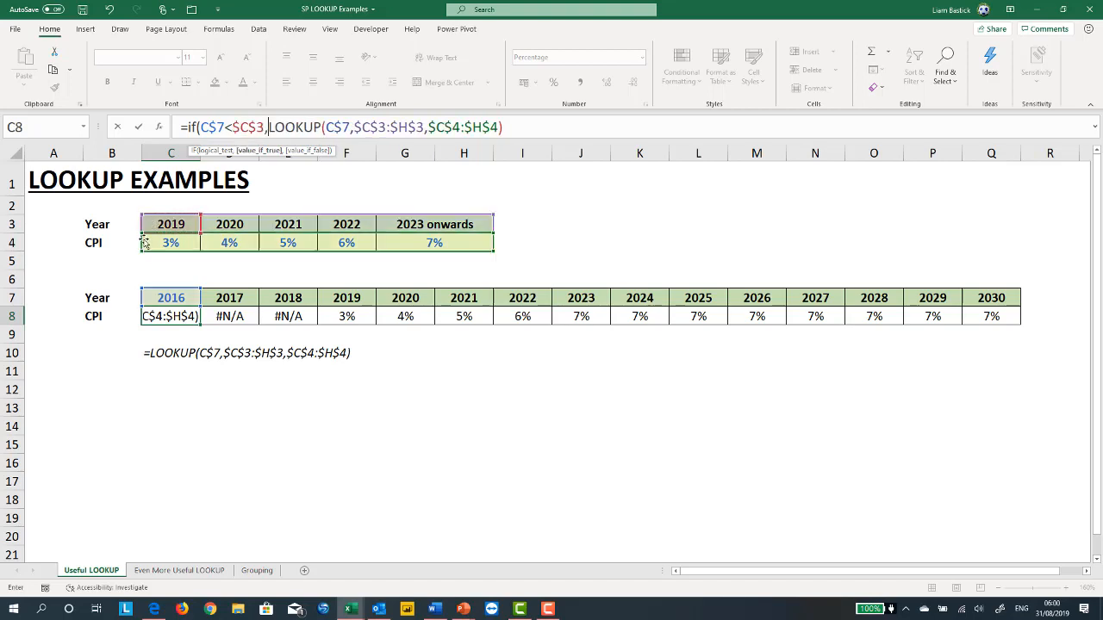
left_click(159, 243)
key("F4")
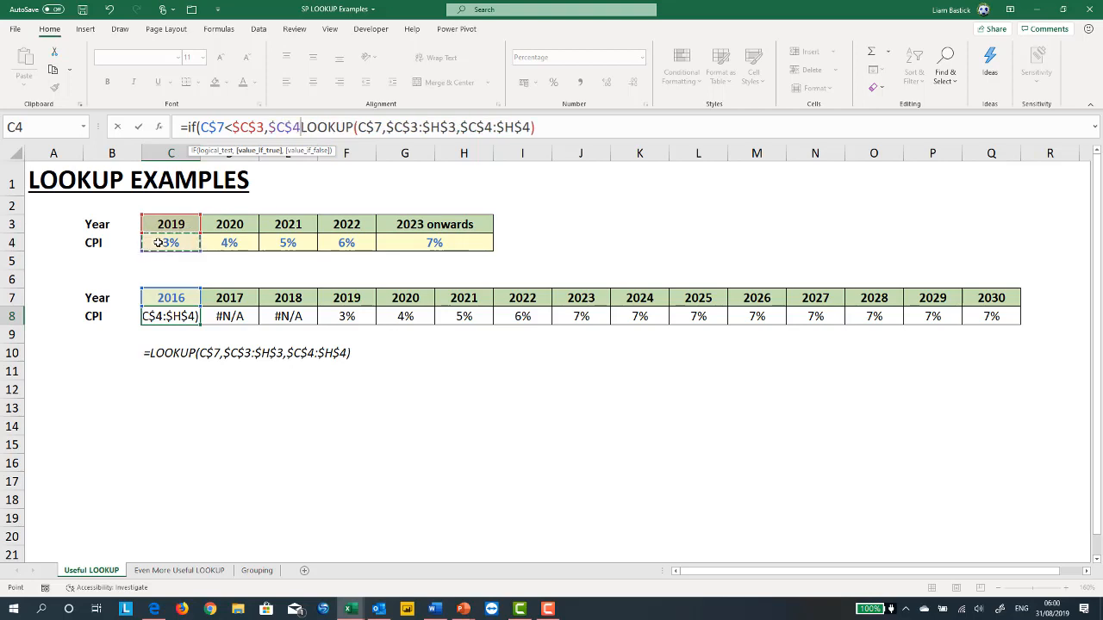
type(",")
left_click(605, 130)
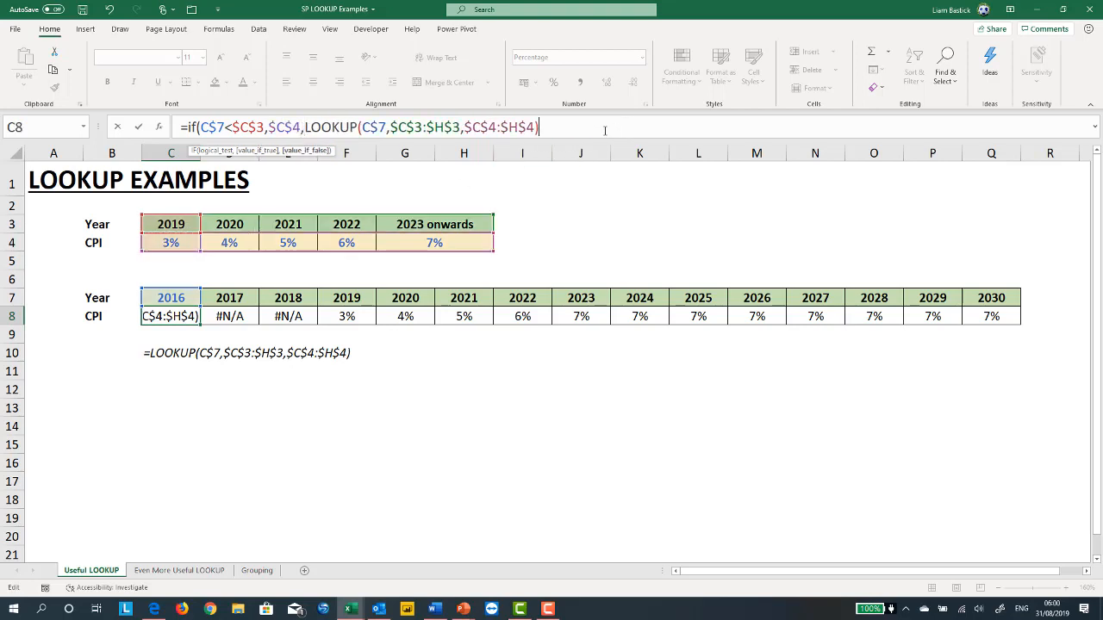
type(")")
key("Return")
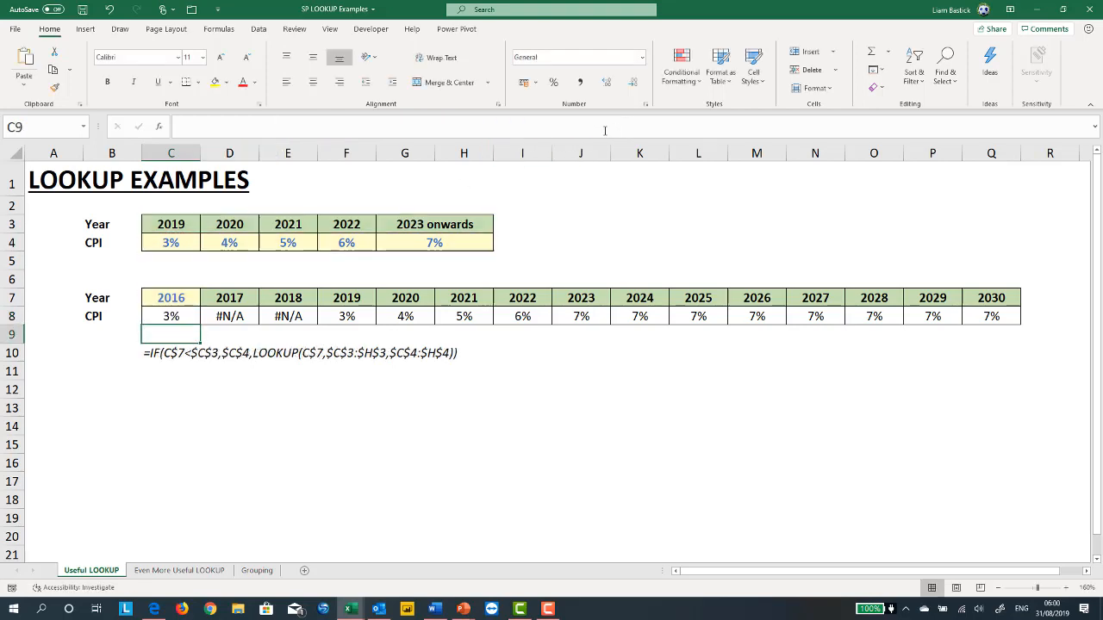
key("Up")
key("ctrl+shift+Right")
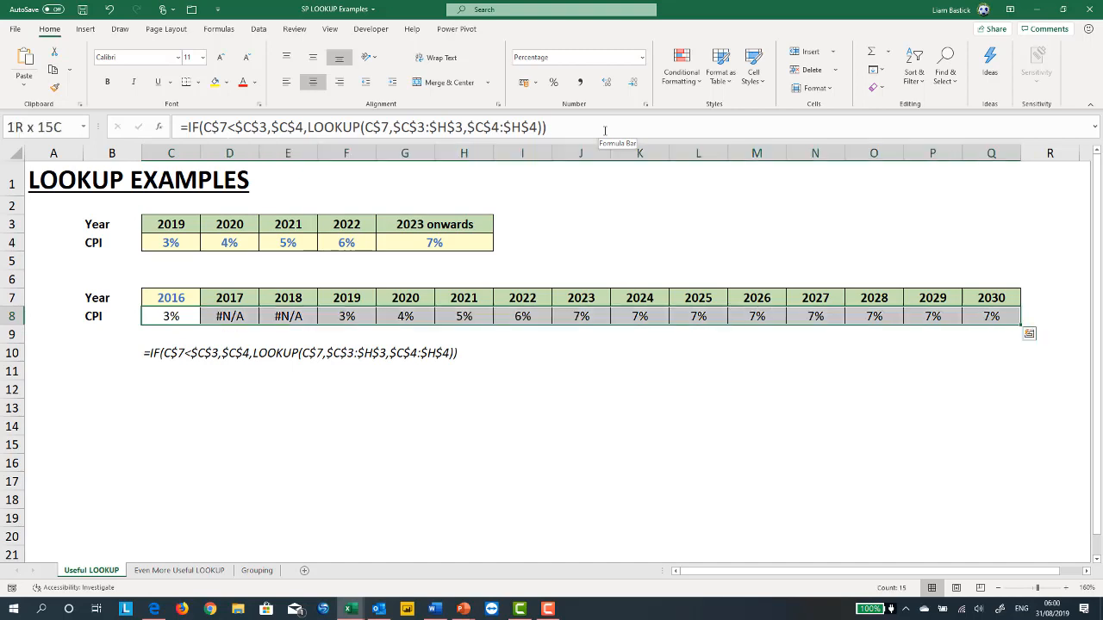
key("ctrl+r")
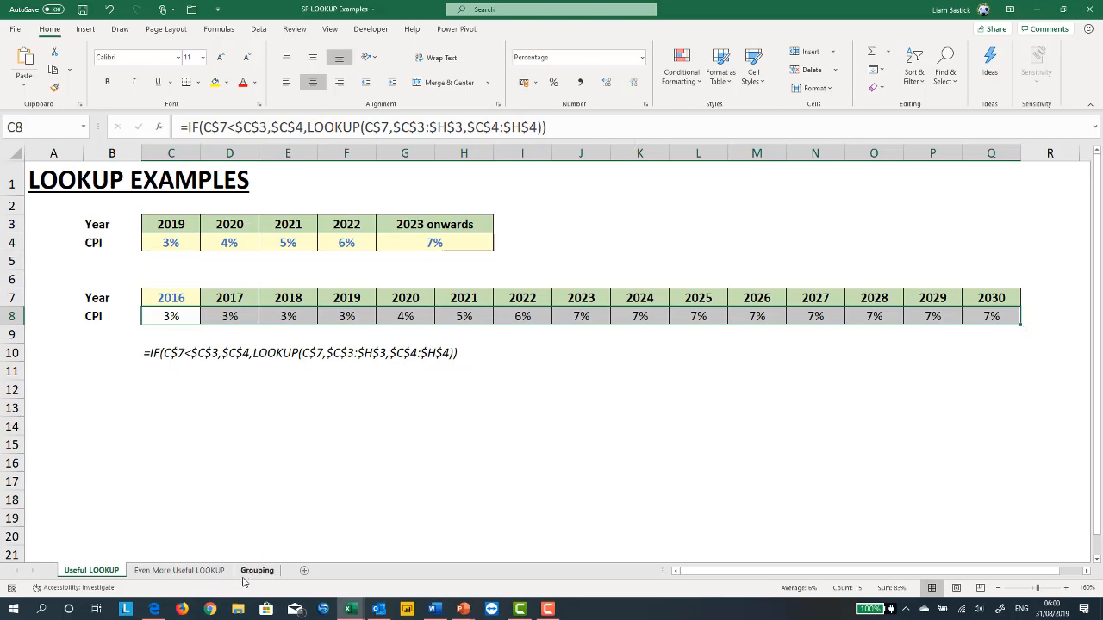
On the Grouping sheet, compare the monthly Sales and Net Assets figures with the quarterly SUMIF sales summary
left_click(246, 574)
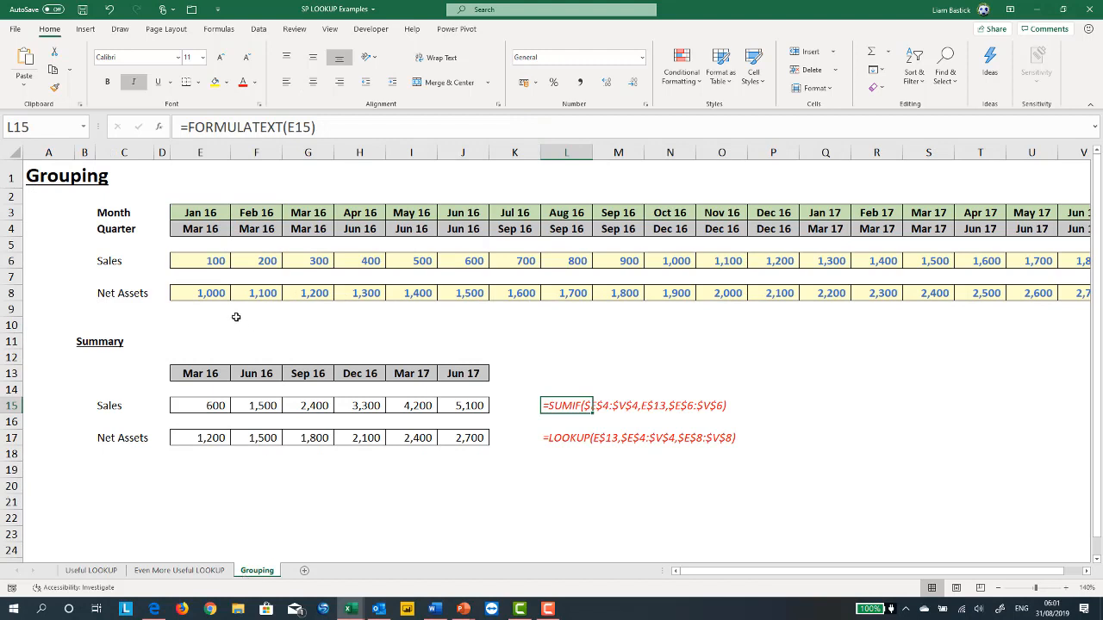
left_click(209, 213)
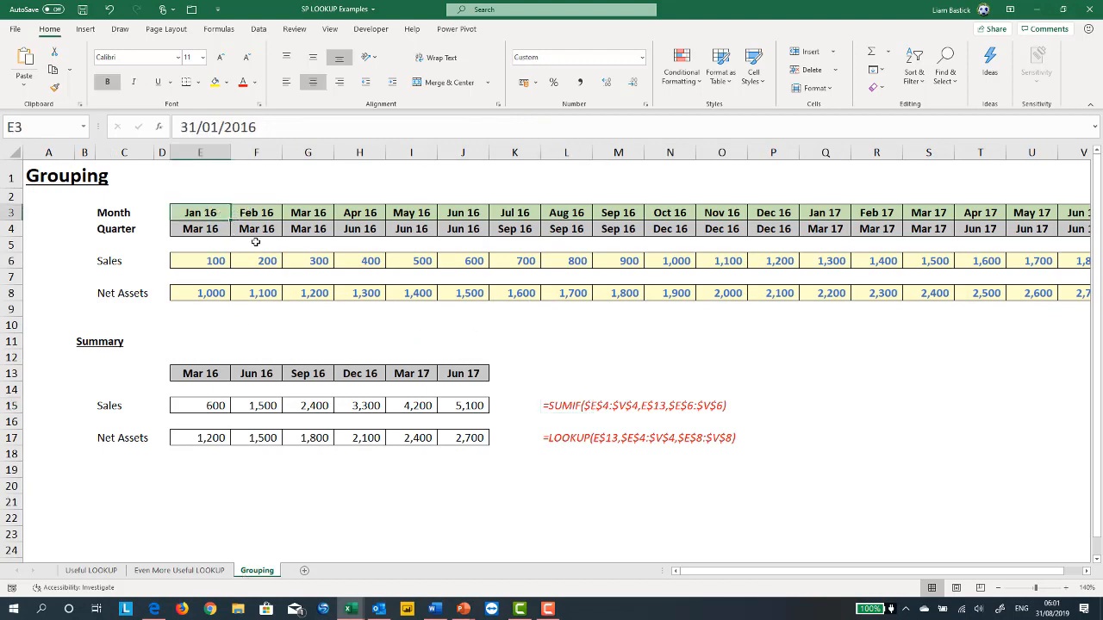
left_click(207, 258)
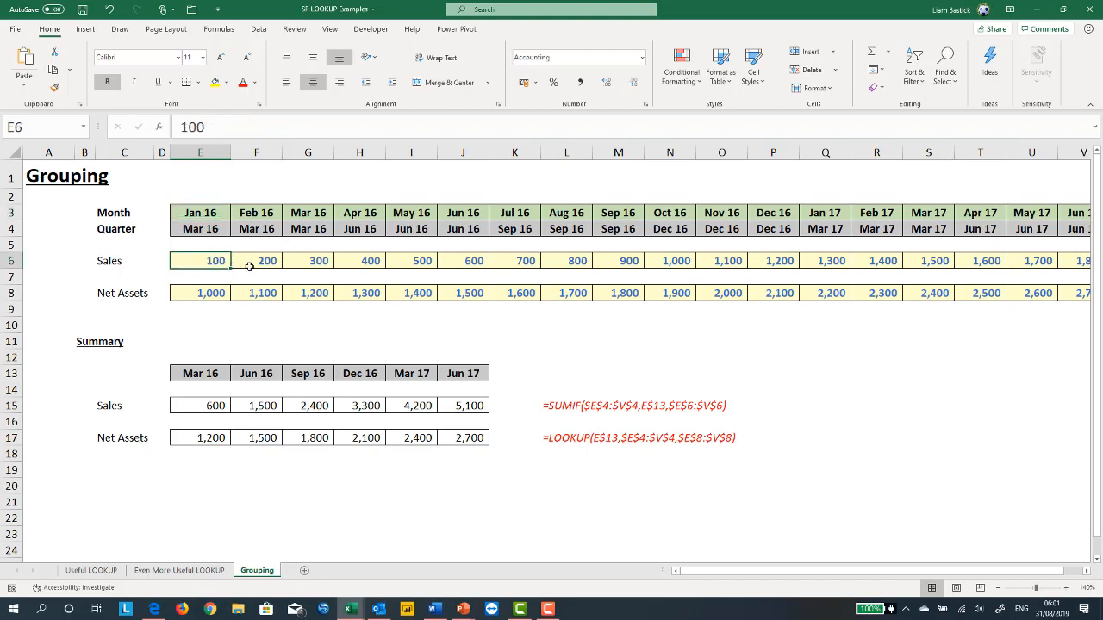
left_click_drag(225, 263, 289, 266)
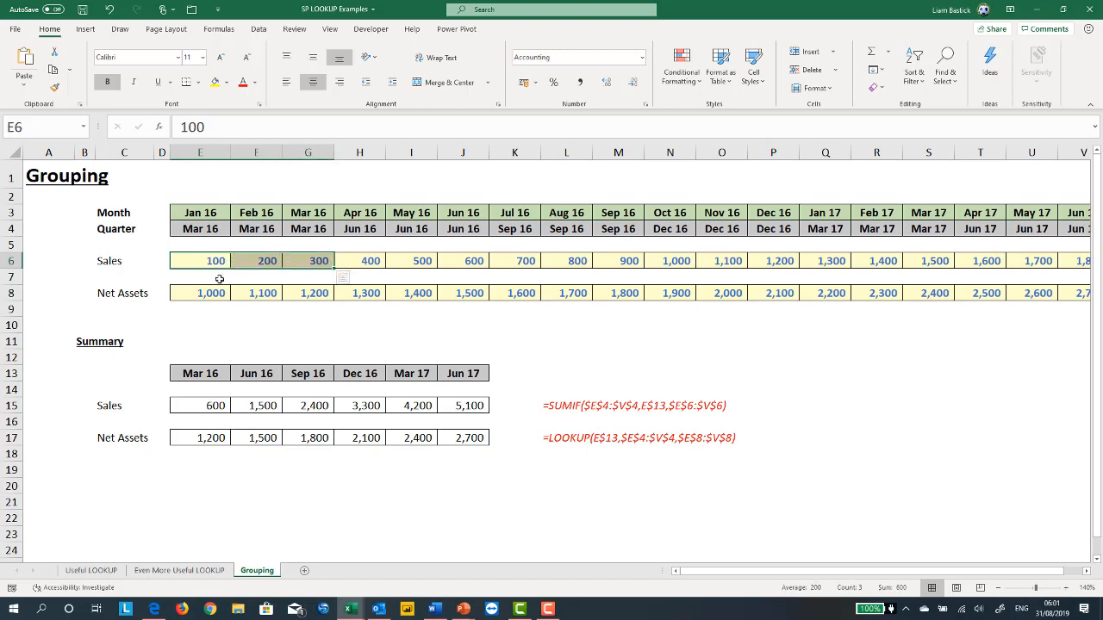
left_click(218, 406)
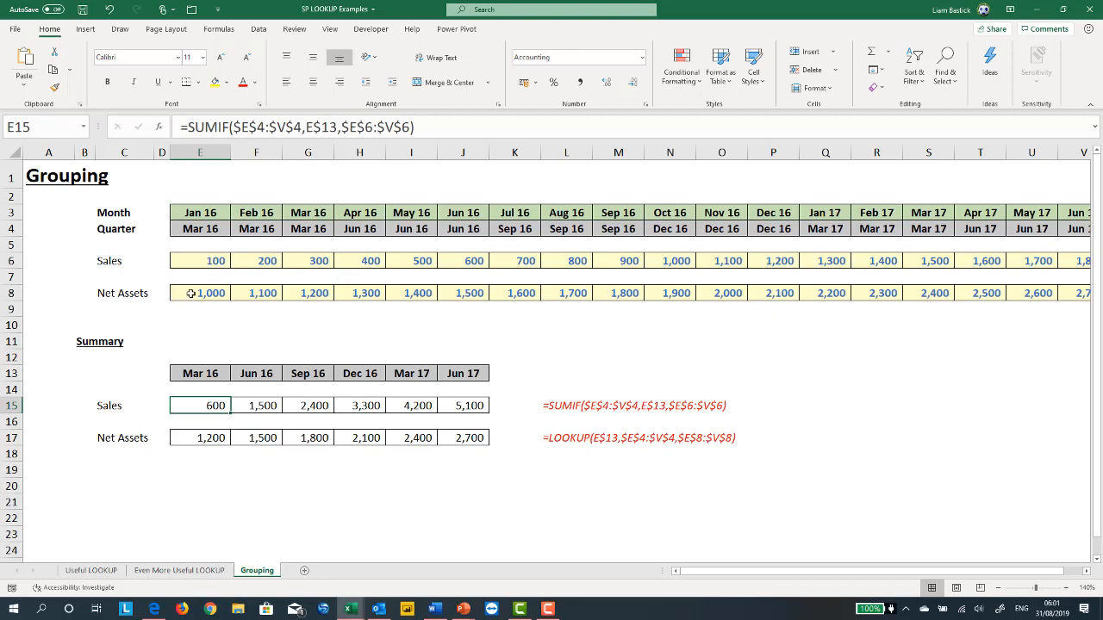
left_click_drag(192, 293, 321, 293)
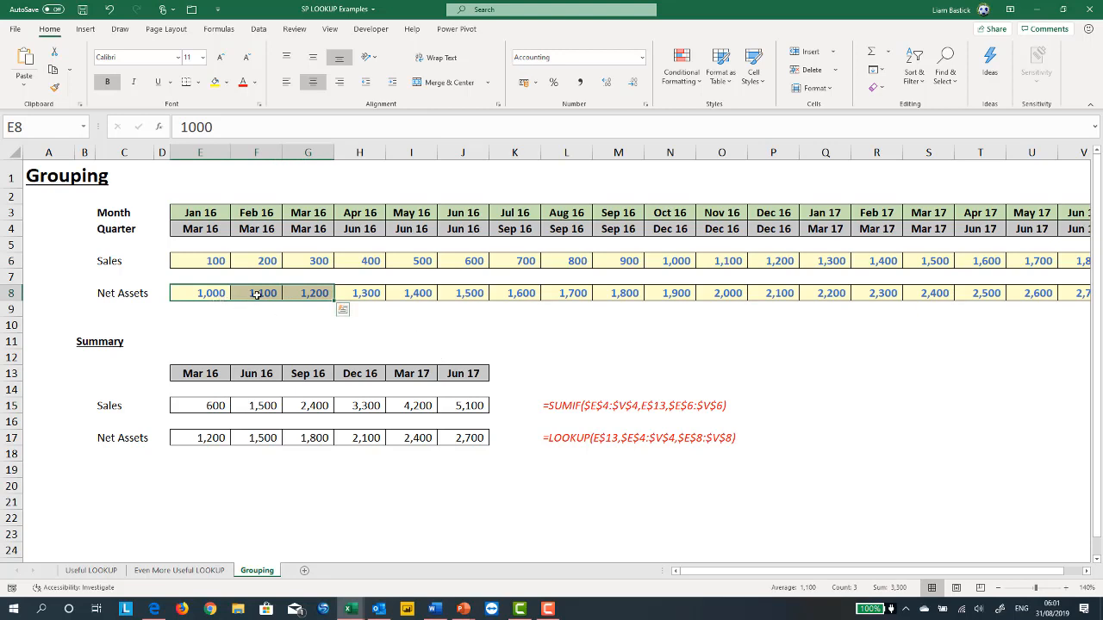
left_click(322, 292)
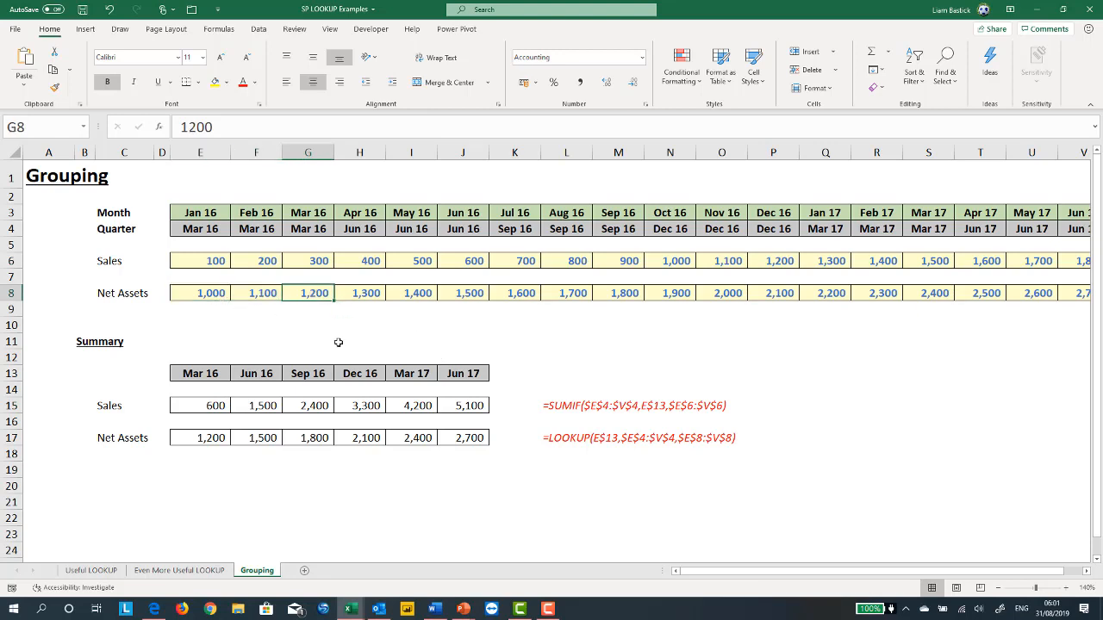
left_click(455, 292)
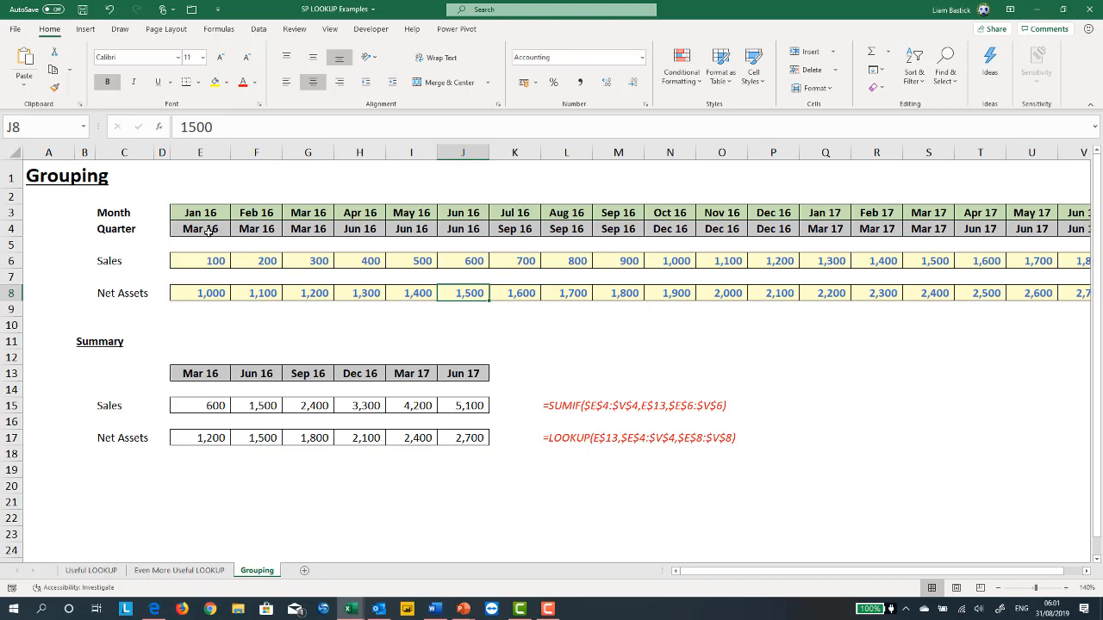
Trace how the summary's Net Assets LOOKUP matches each quarter in row 13 to the quarter's last monthly balance
left_click(207, 374)
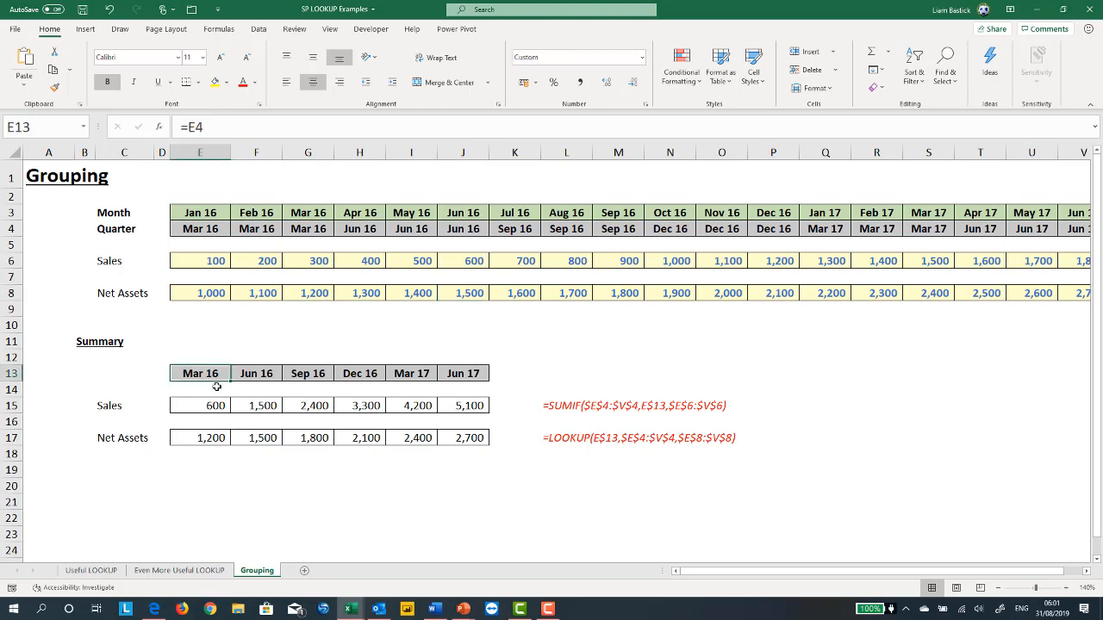
left_click(221, 294)
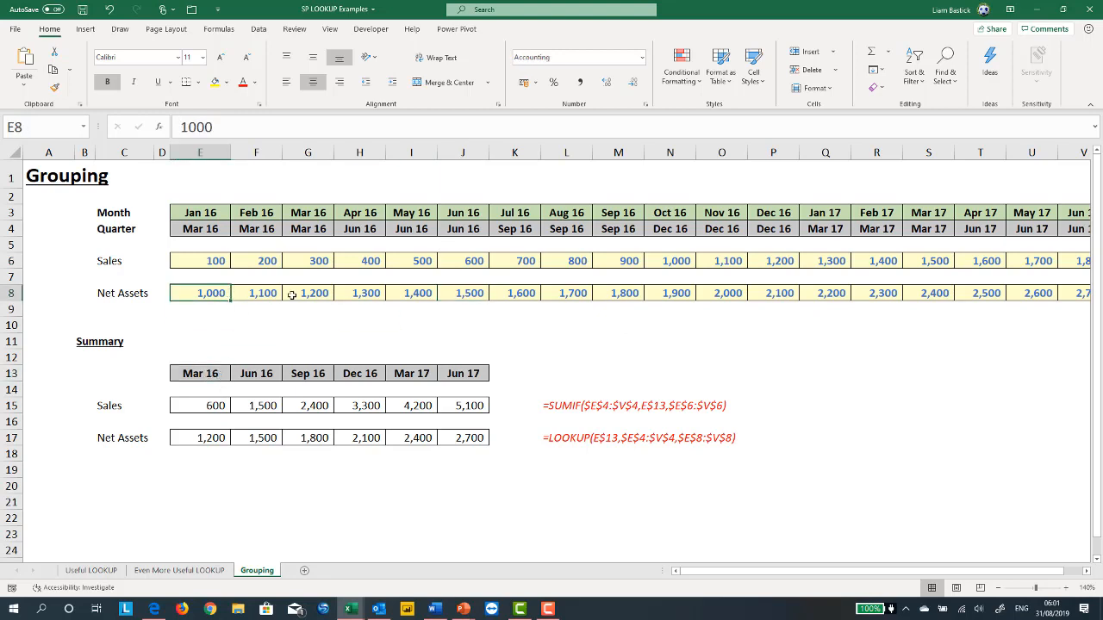
left_click(312, 233)
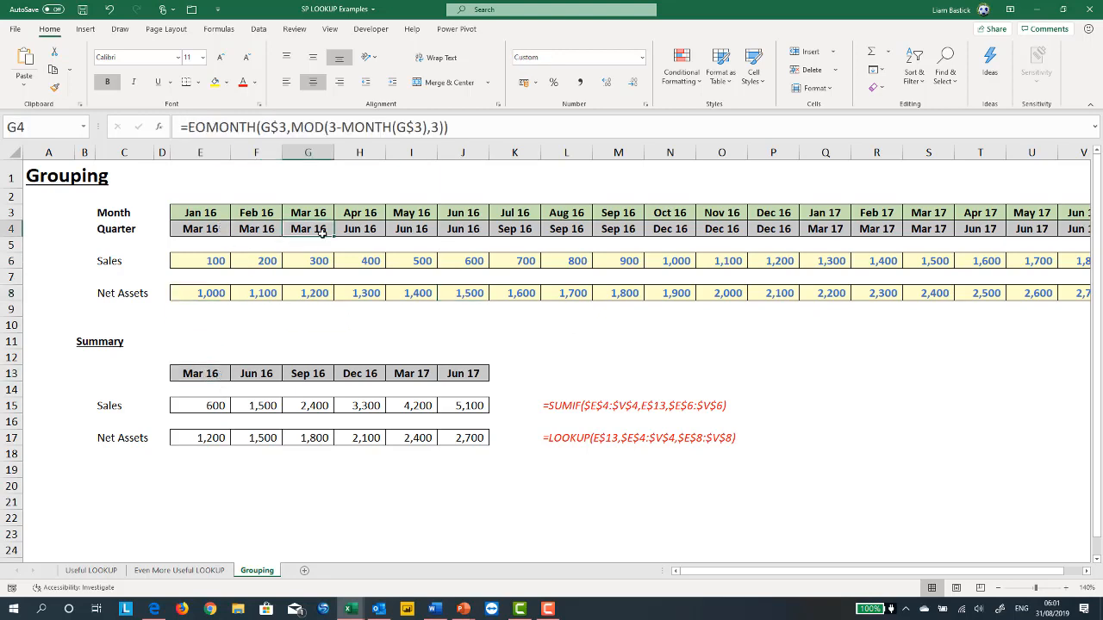
left_click(321, 293)
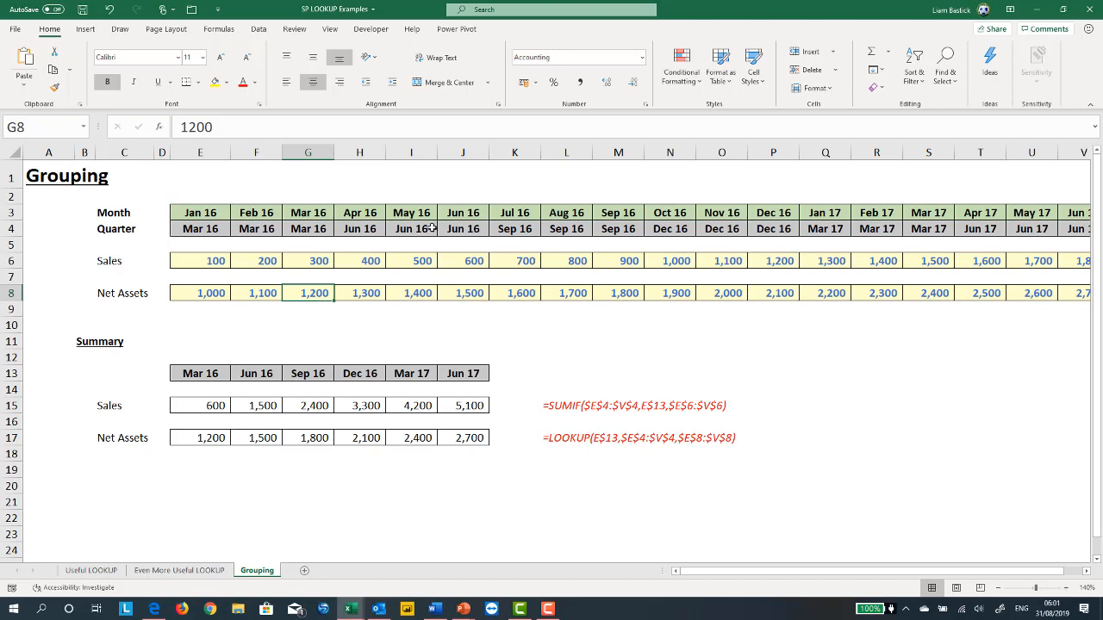
left_click(485, 226)
left_click(470, 291)
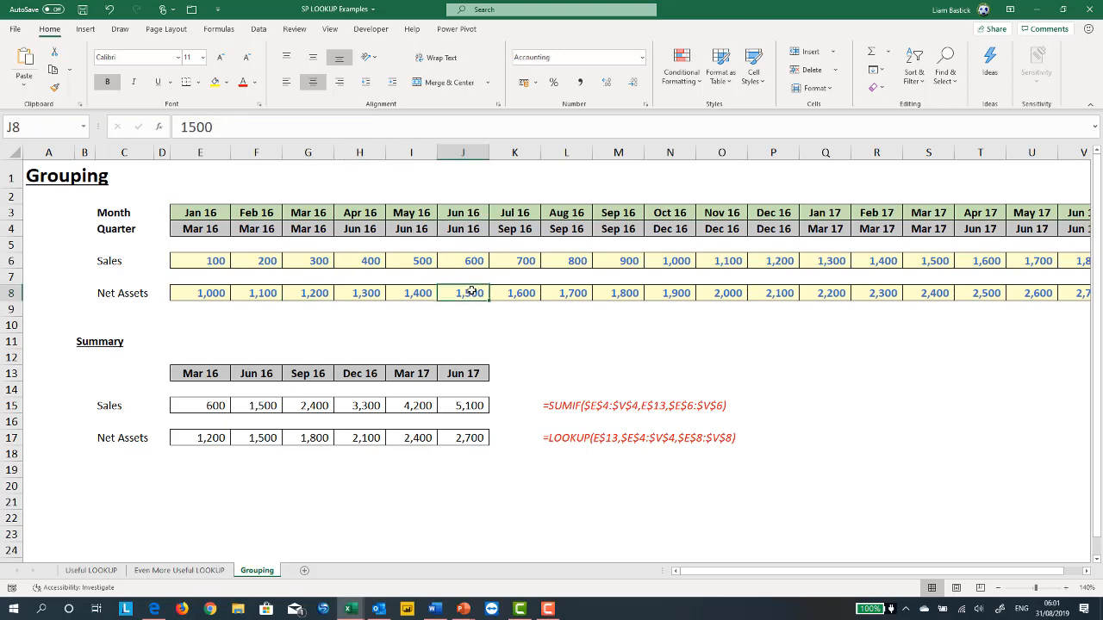
left_click(192, 440)
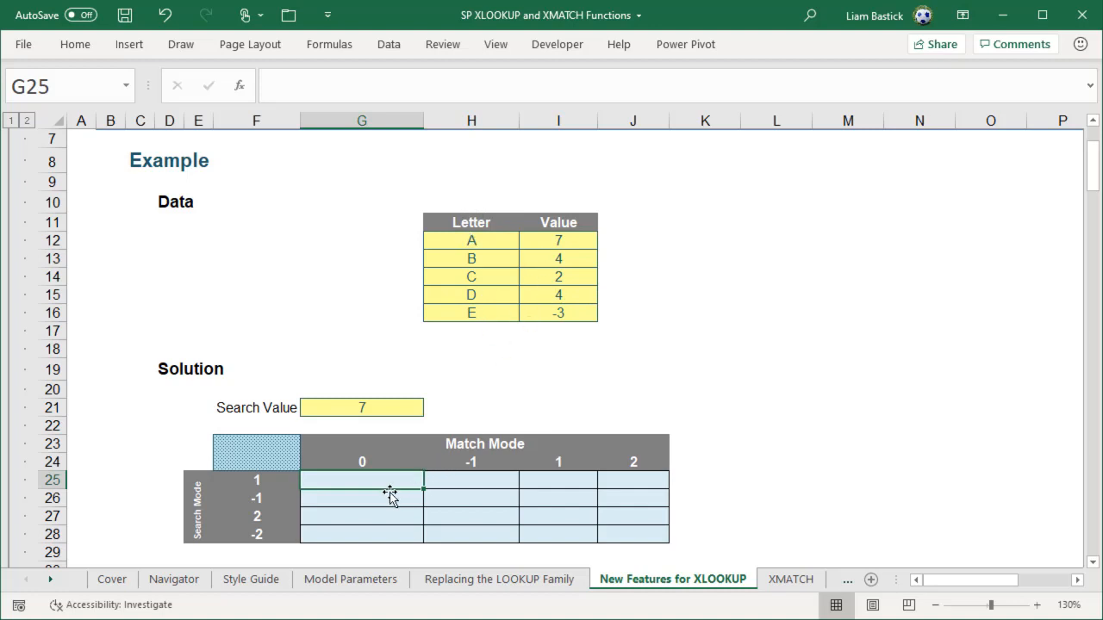
Start an XLOOKUP in G25 with search value G21 as the lookup value and I12:I16 as the lookup array
left_click(379, 410)
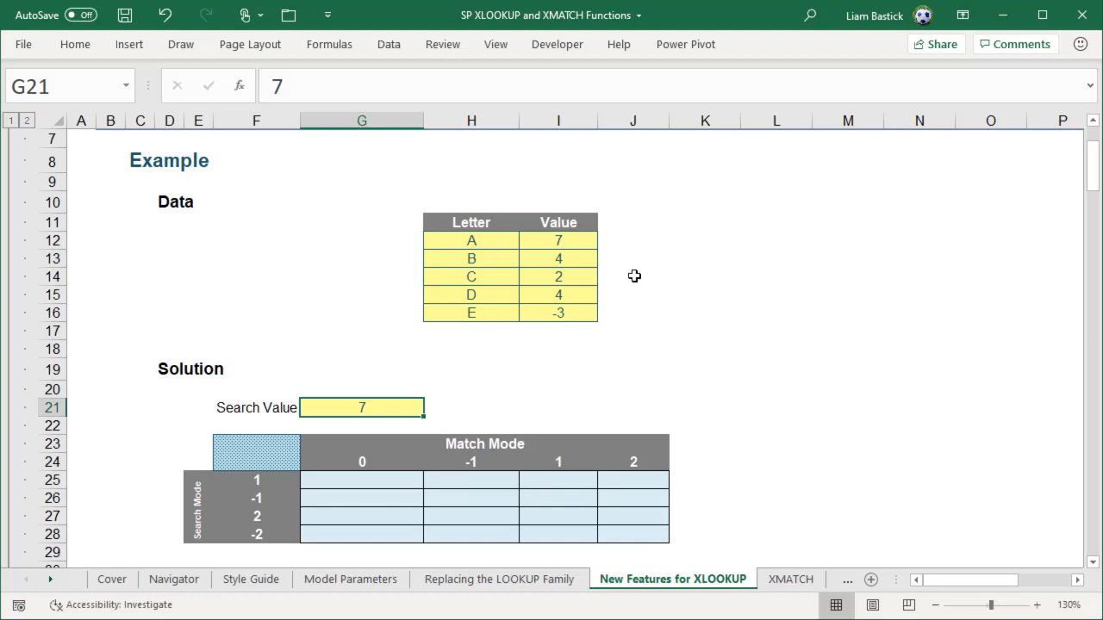
left_click(381, 481)
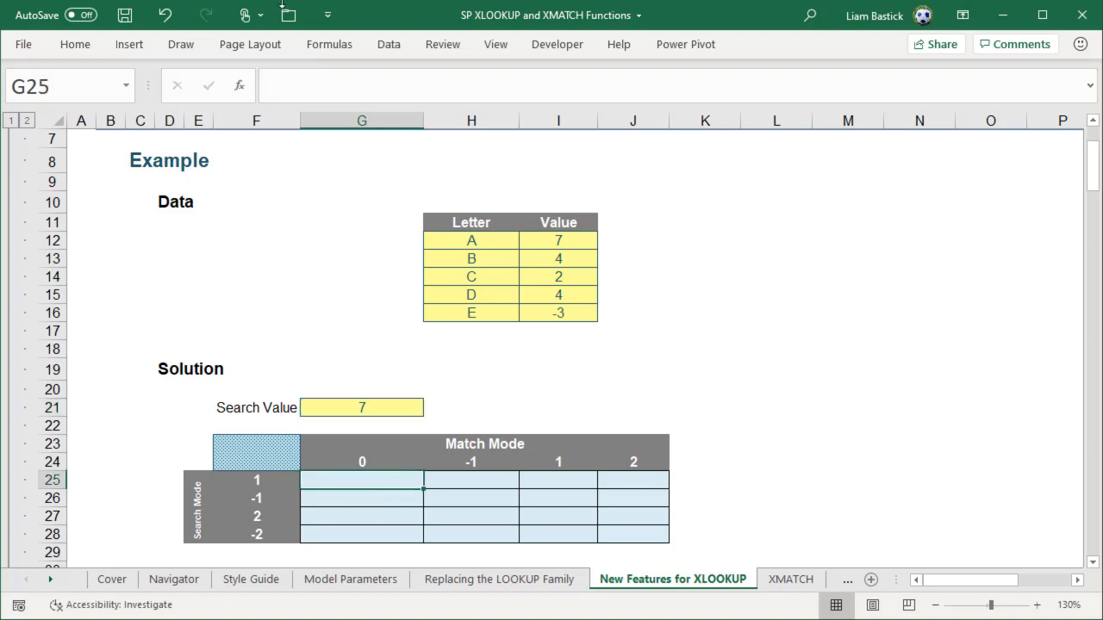
left_click(326, 77)
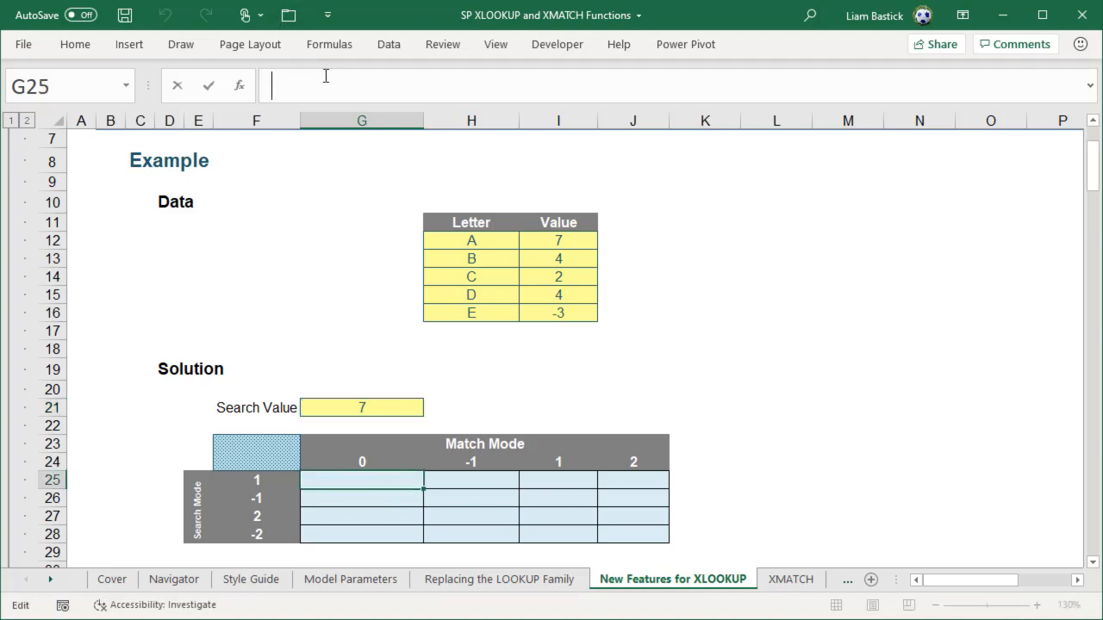
type("=xlook")
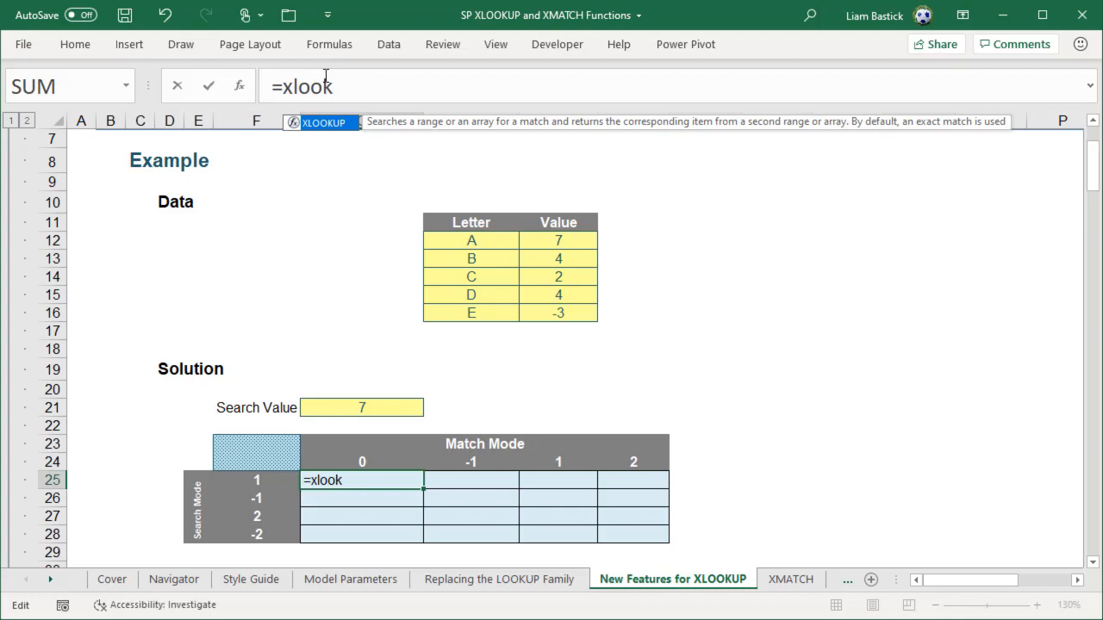
key("Tab")
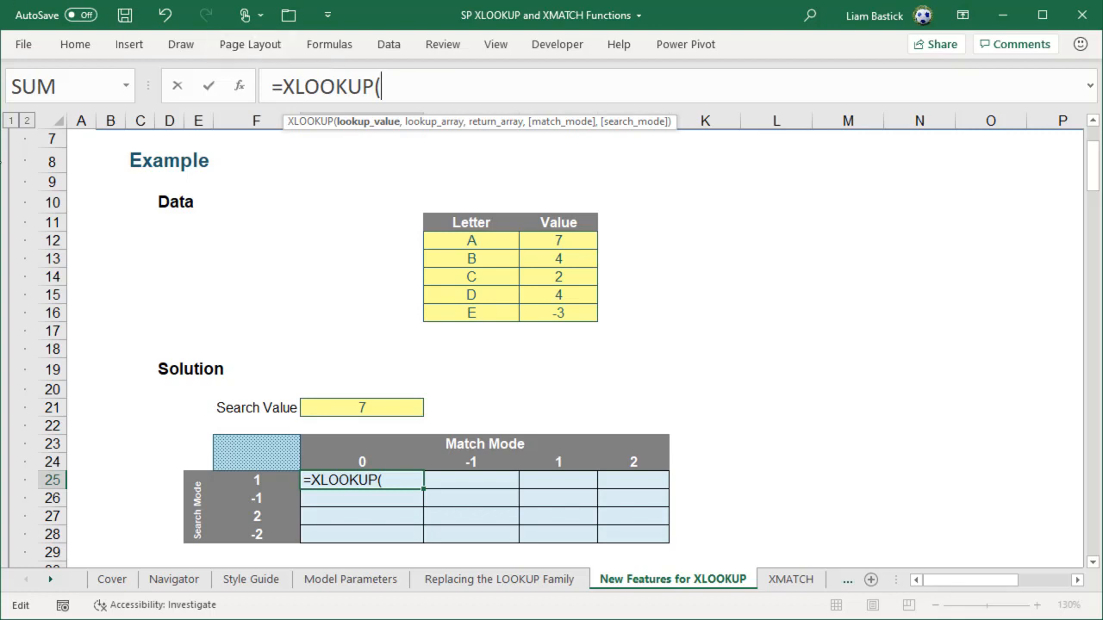
left_click(403, 407)
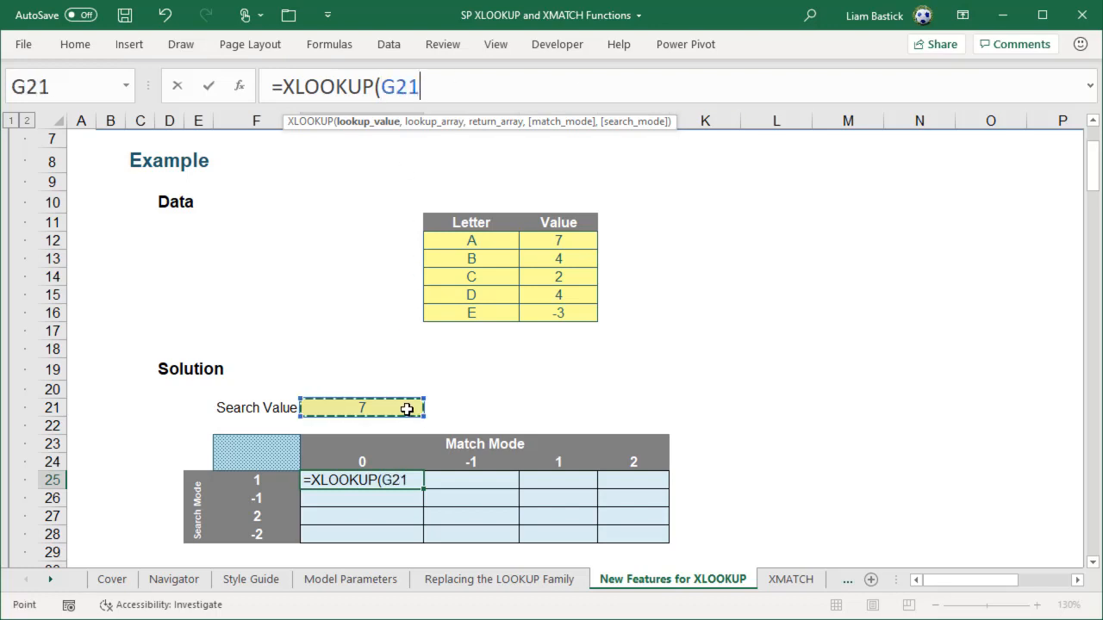
type(",")
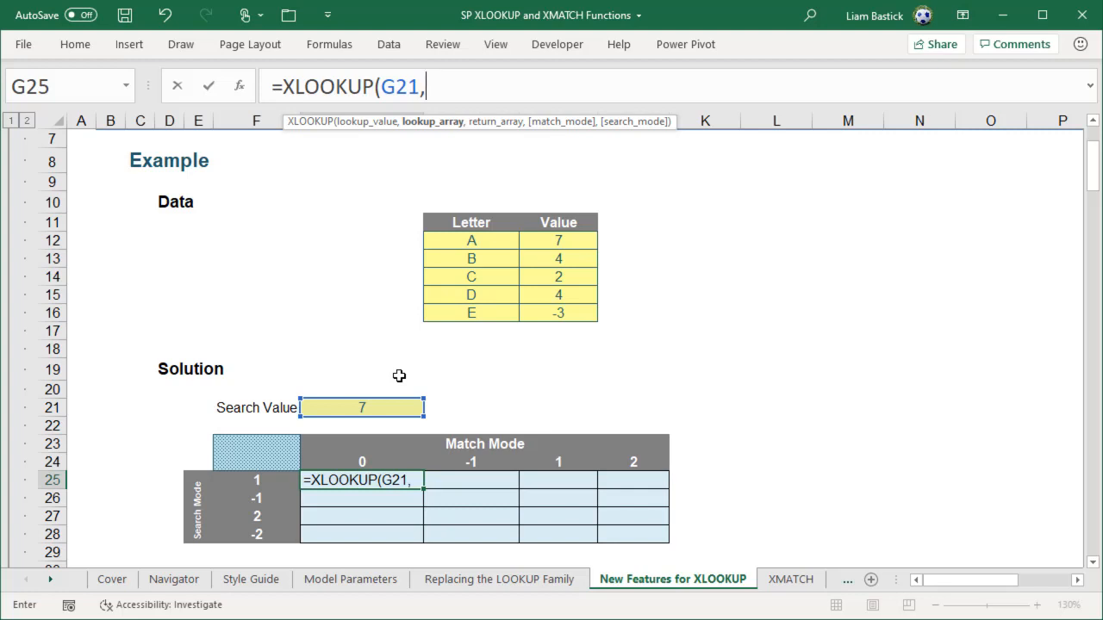
left_click_drag(556, 242, 563, 312)
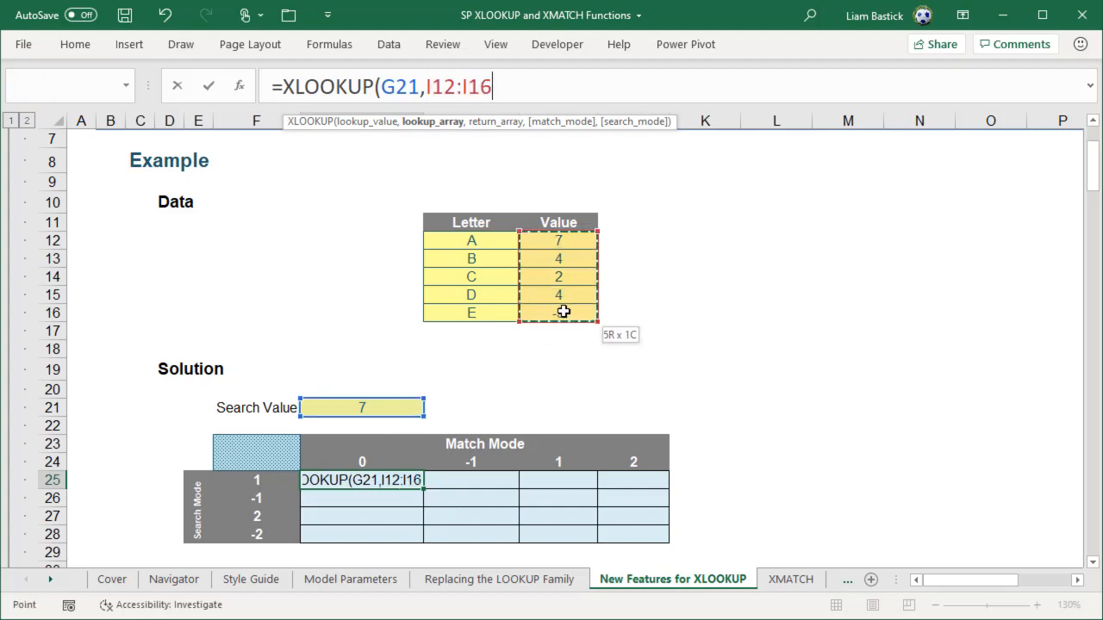
Make the lookup value and lookup array references absolute as $G$21 and $I$12:$I$16
left_click(408, 87)
key("F4")
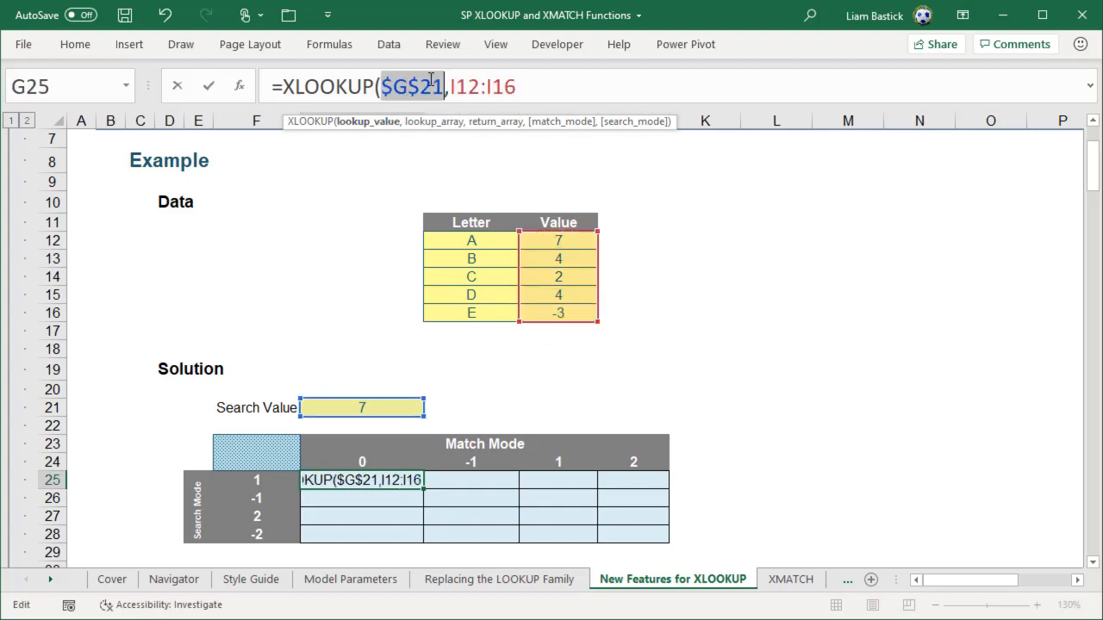
left_click(463, 89)
key("F4")
left_click(536, 86)
key("F4")
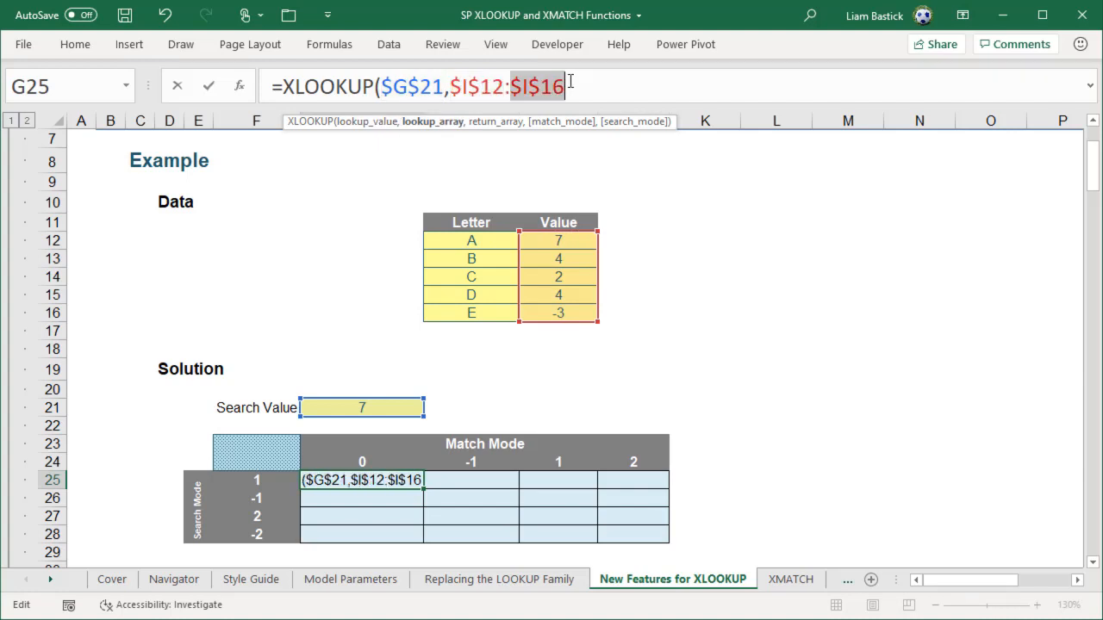
Add the Letter column as the XLOOKUP's return array with the absolute reference $H$12:$H$16
left_click(579, 82)
type(",")
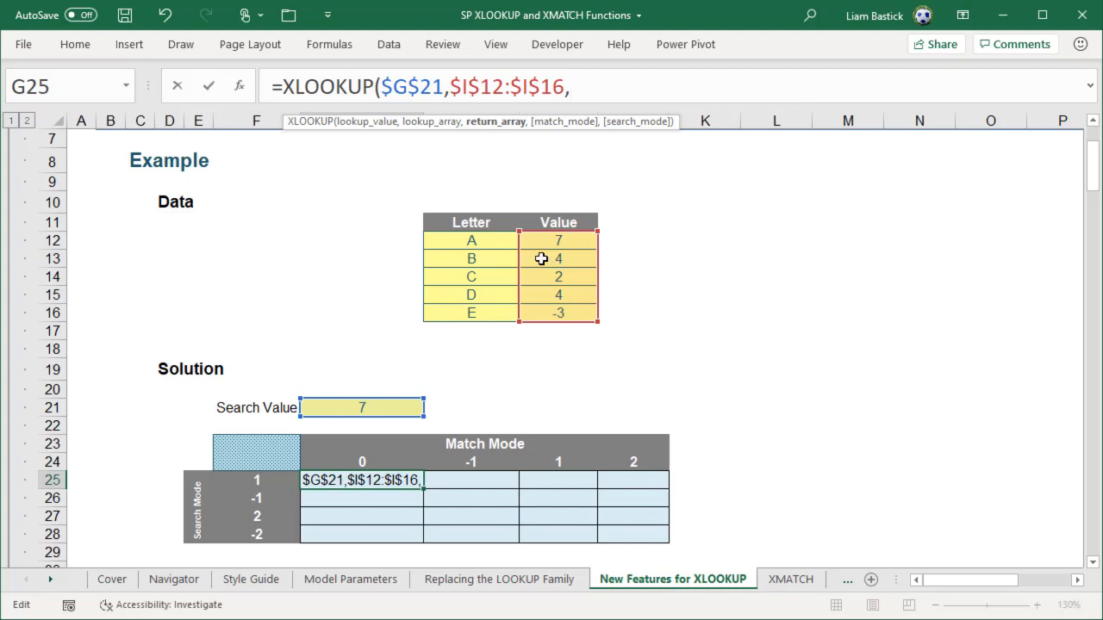
left_click_drag(489, 245, 483, 310)
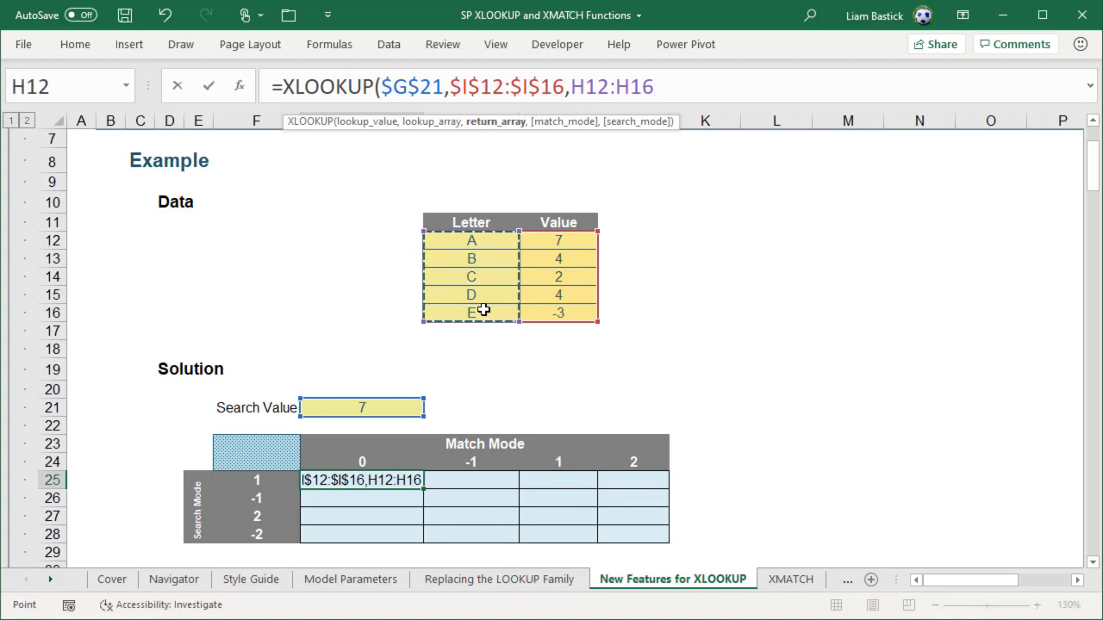
key("F4")
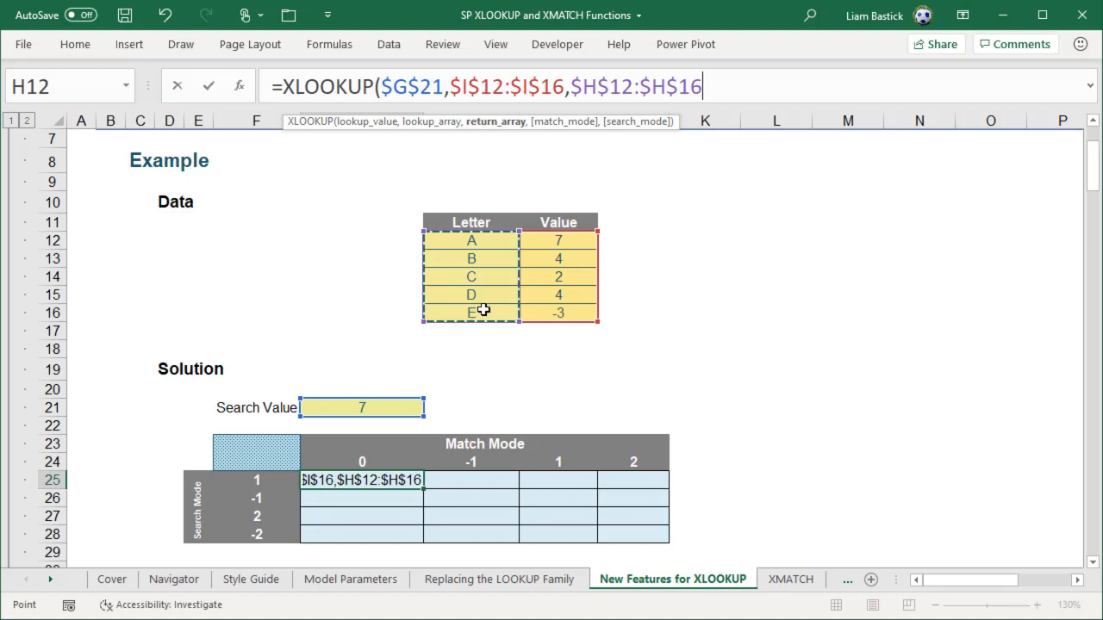
type(",")
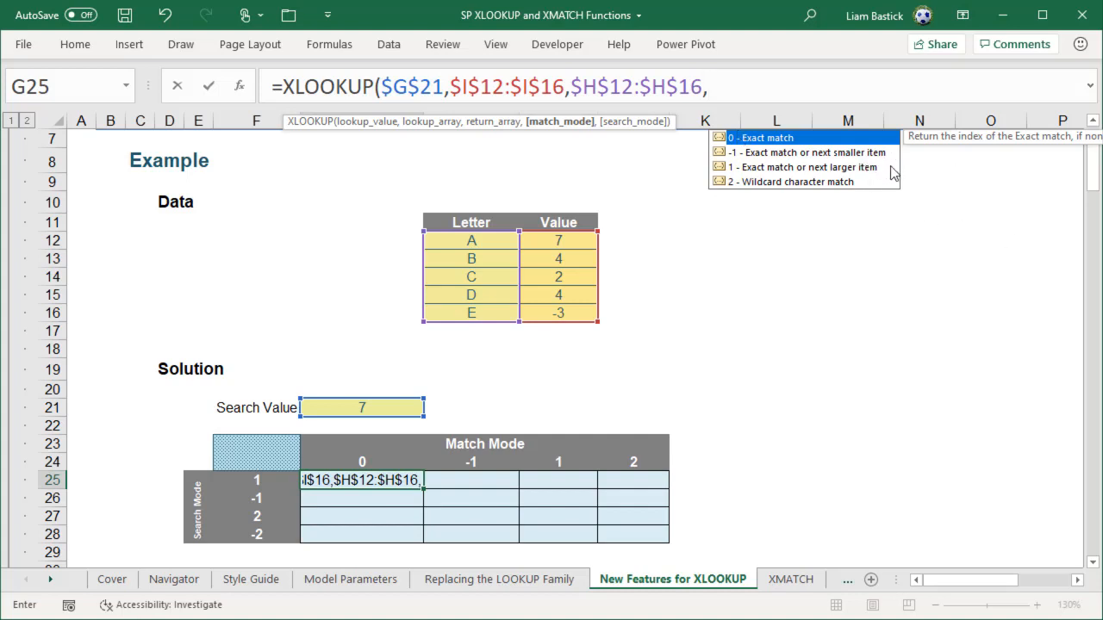
Try the constants -1 for match mode and 1 for search mode, and remove them from the formula
type("-1")
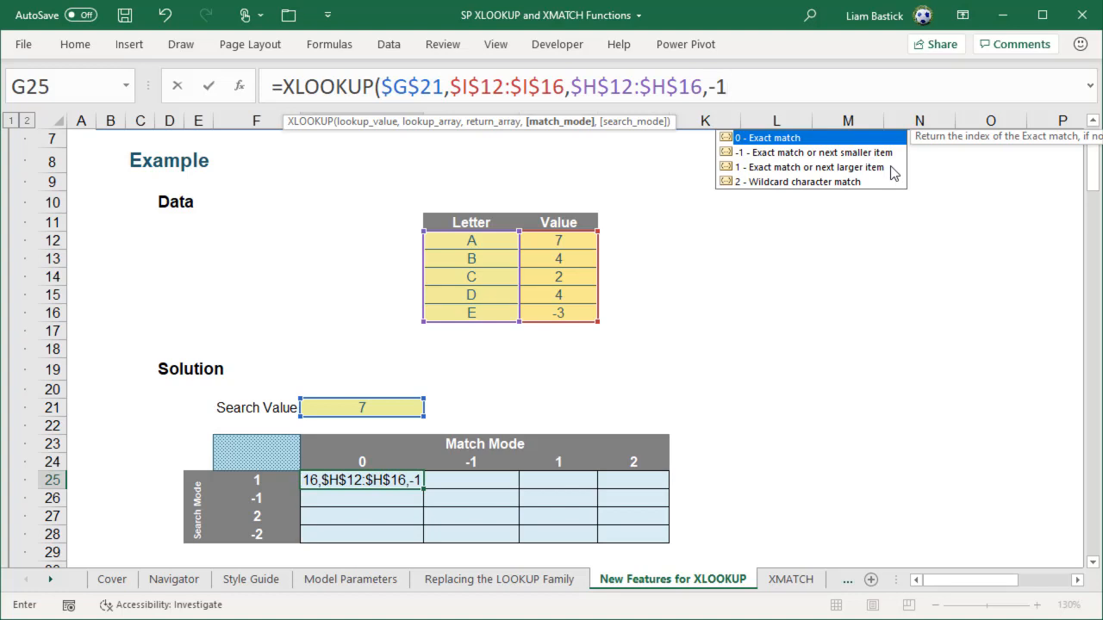
type(",")
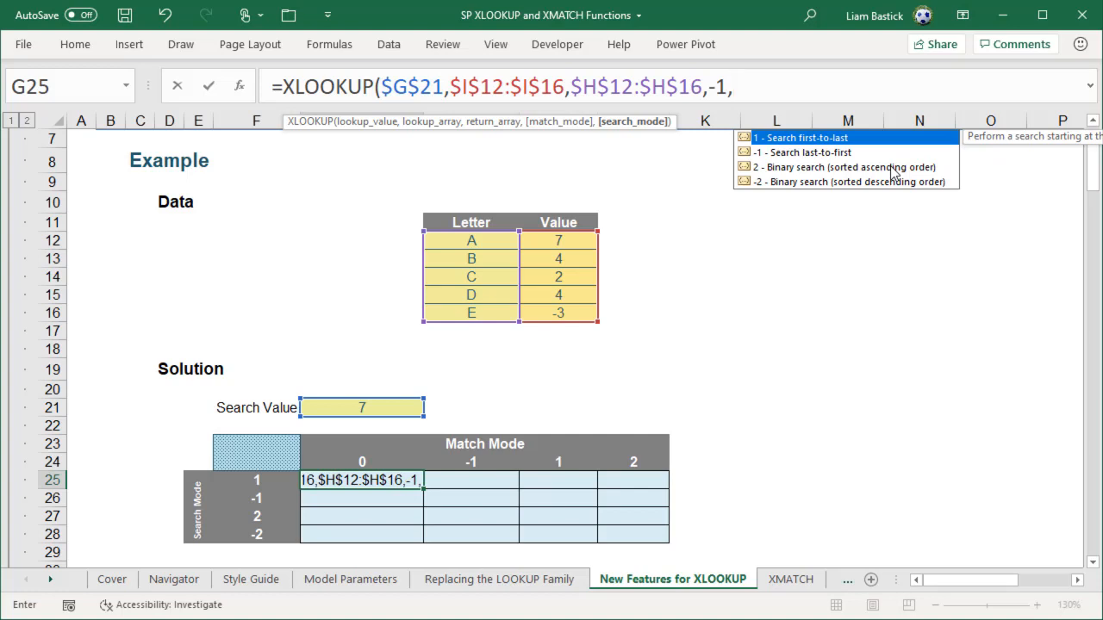
type("1")
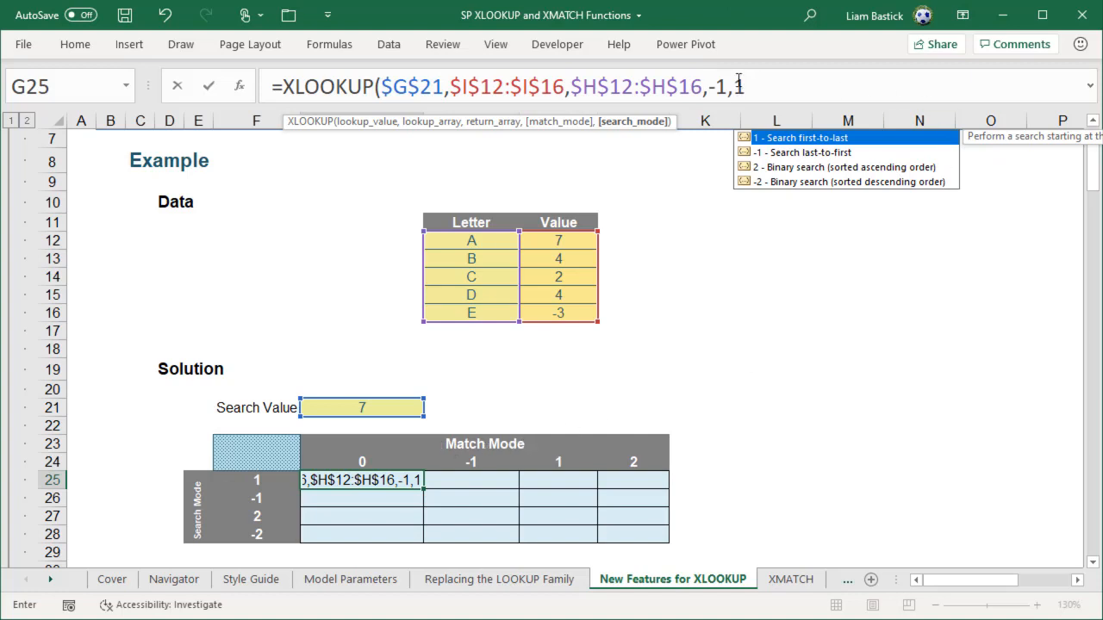
left_click_drag(713, 86, 825, 89)
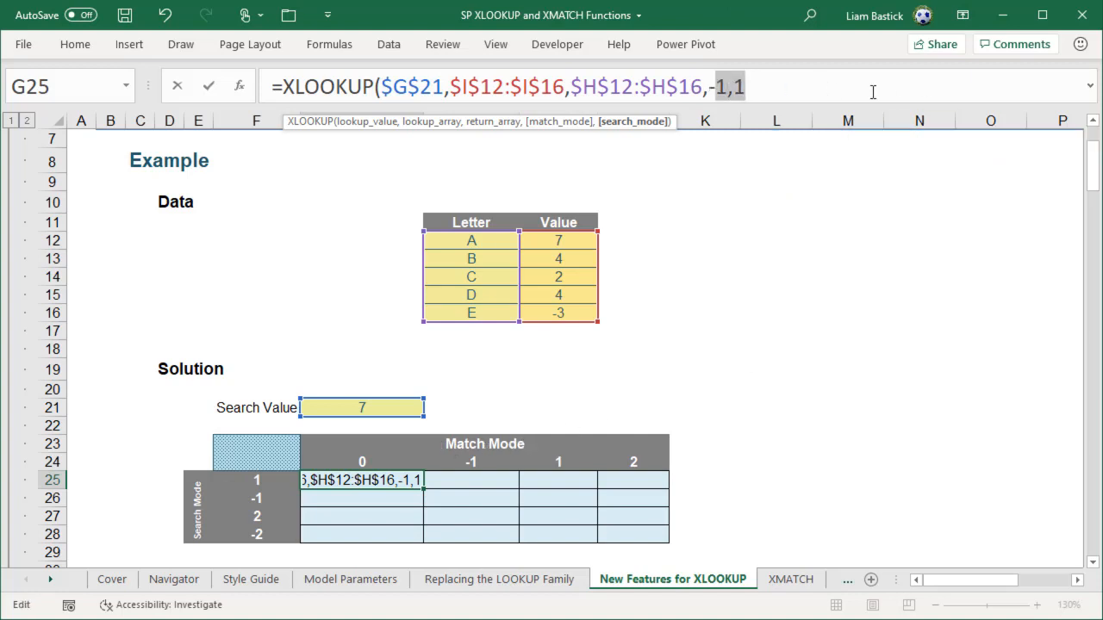
key("BackSpace")
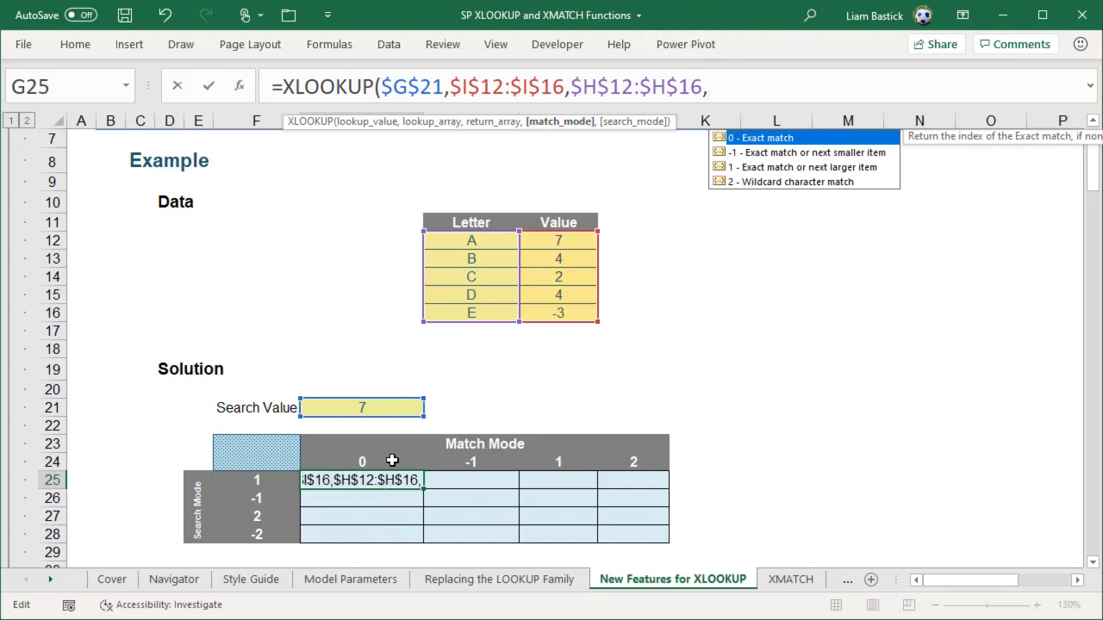
Complete the XLOOKUP in G25 with G$24 as the match mode and $F25 as the search mode
left_click(388, 462)
key("F4")
key("F4")
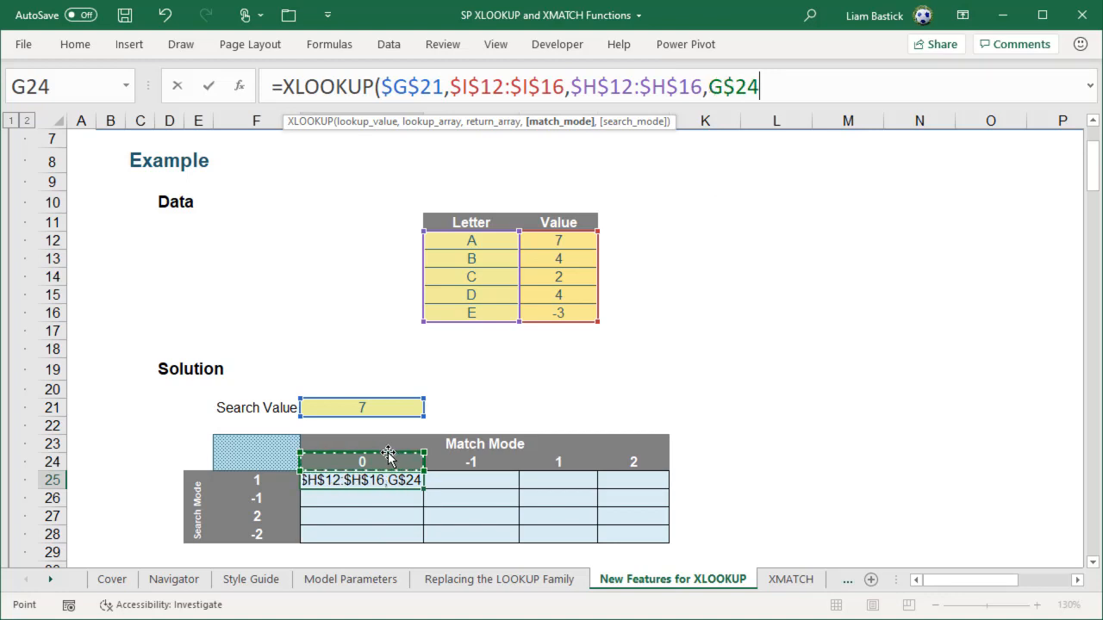
type(",")
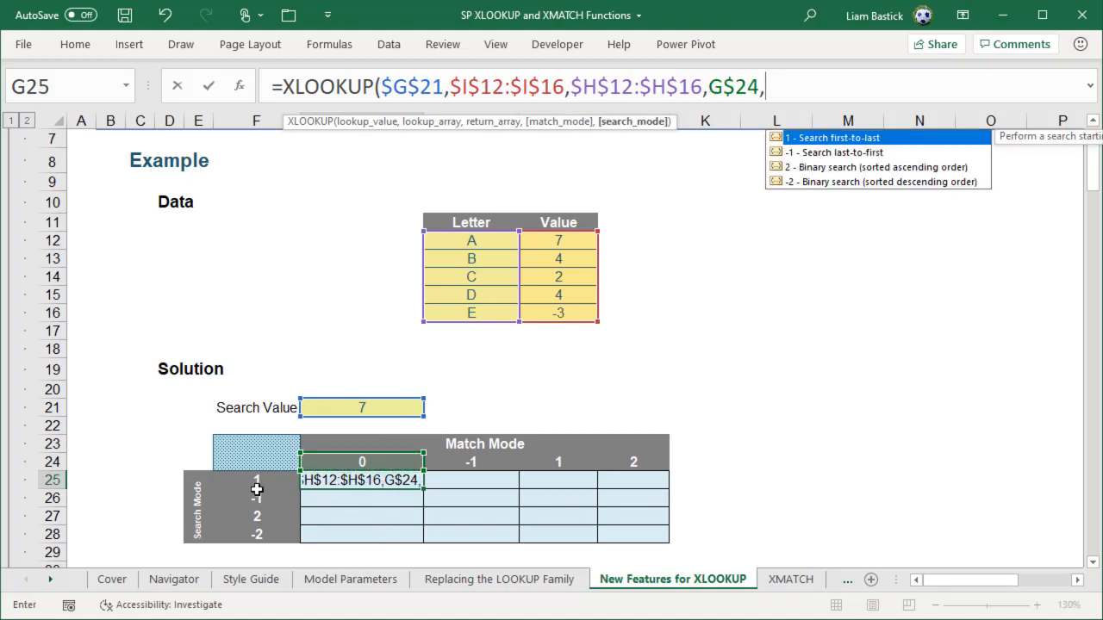
left_click(258, 484)
key("F4")
key("F4")
key("F4")
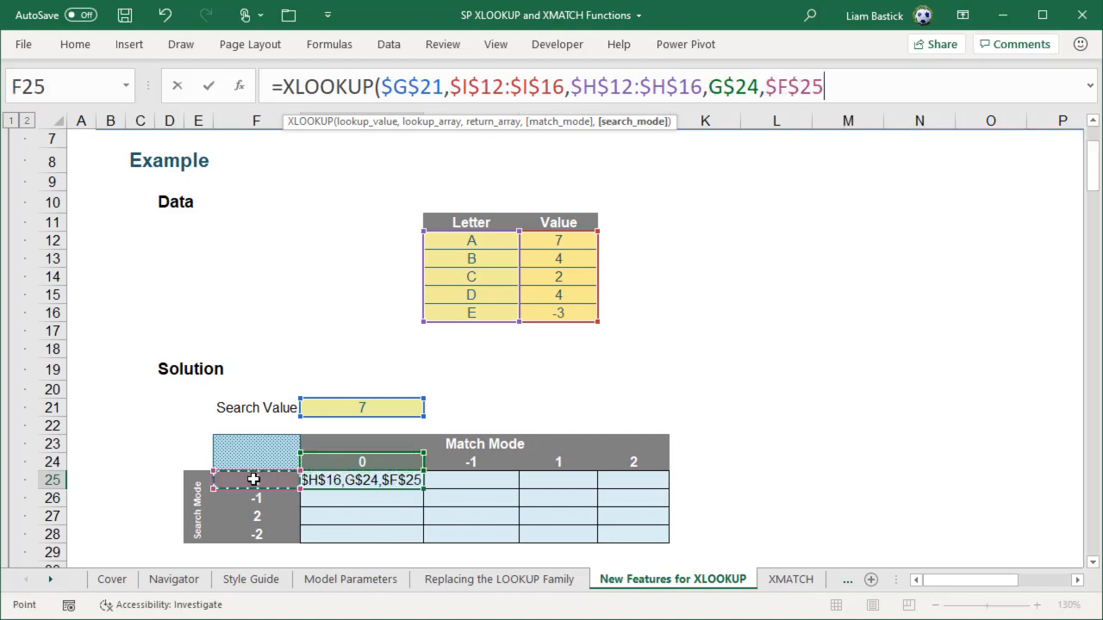
type(")")
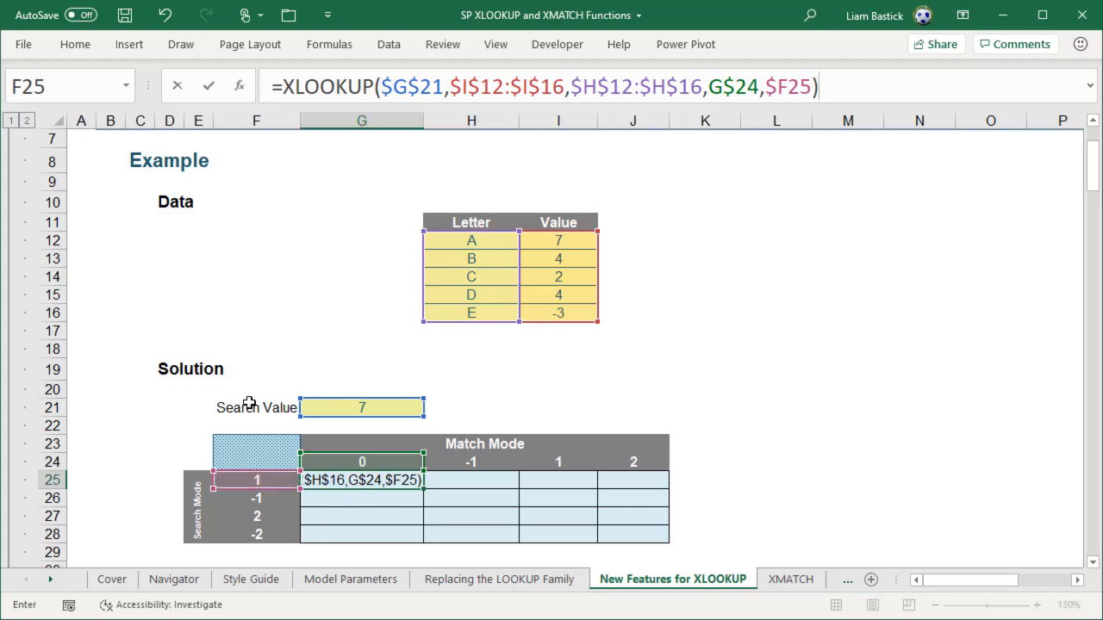
key("Return")
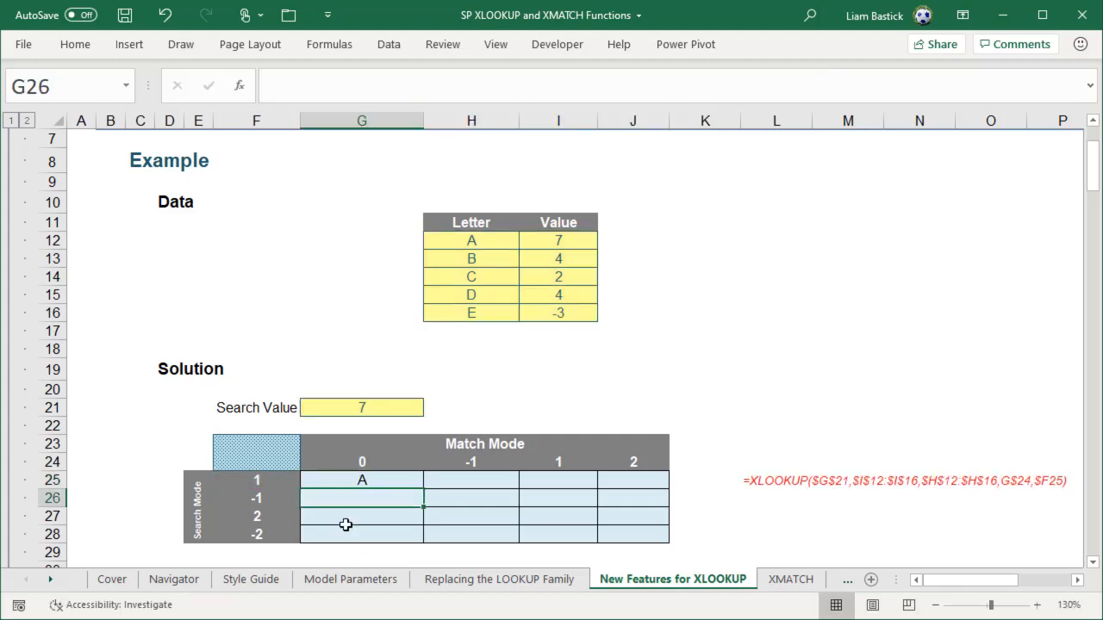
Fill the XLOOKUP formula from G25 across and down to J28
left_click(388, 476)
left_click_drag(425, 490, 648, 546)
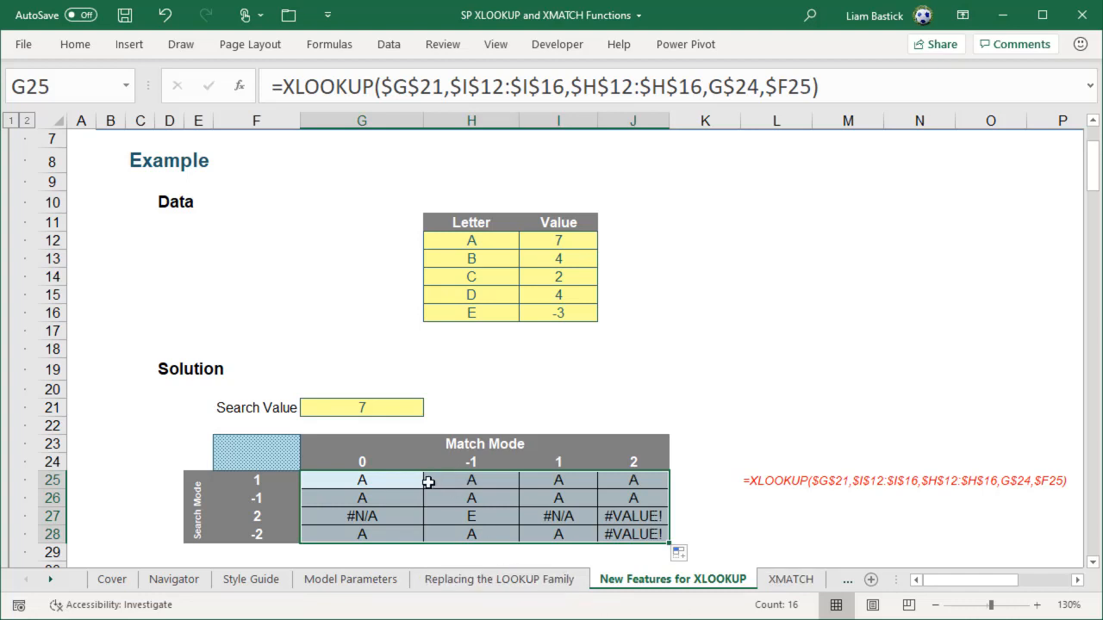
left_click(401, 486)
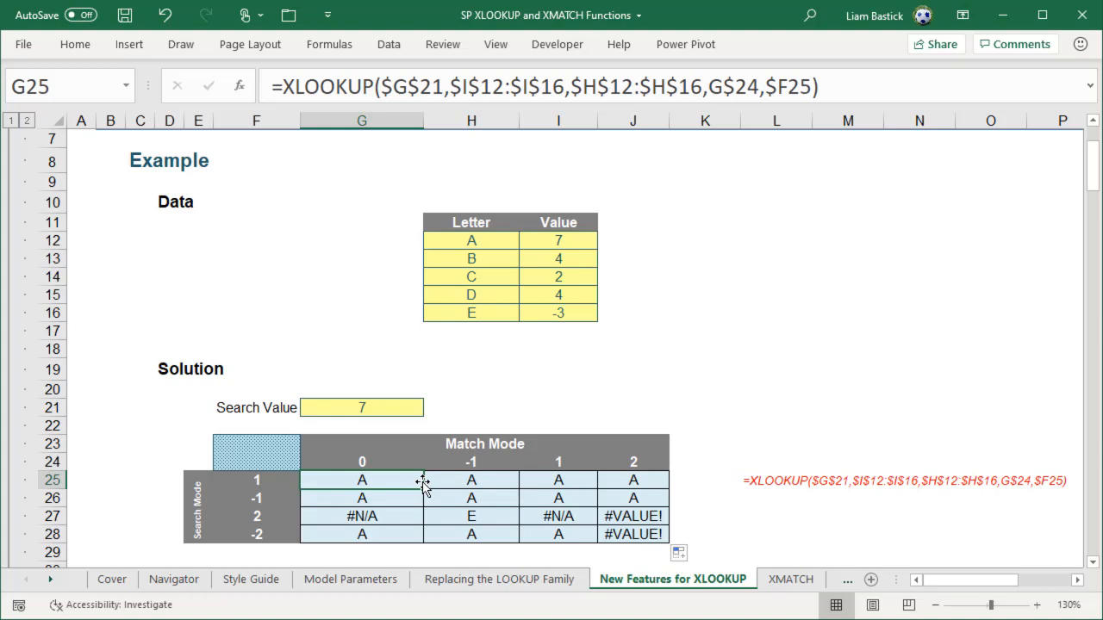
Set the search value in G21 to 4 and examine the binary search results in rows 27 and 28
left_click(376, 407)
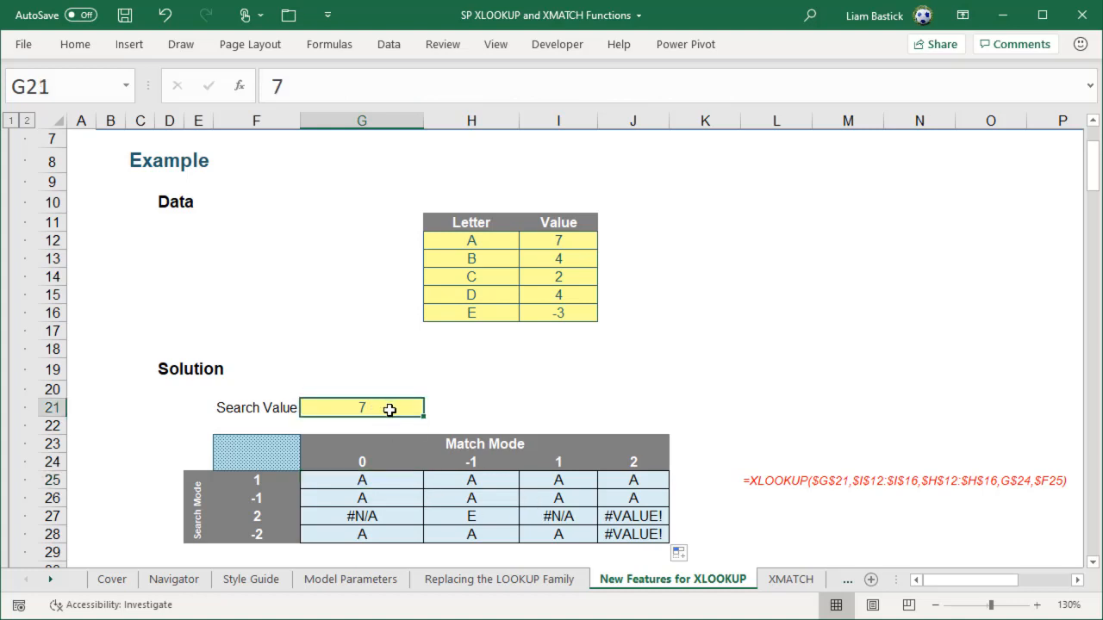
type("4")
key("Return")
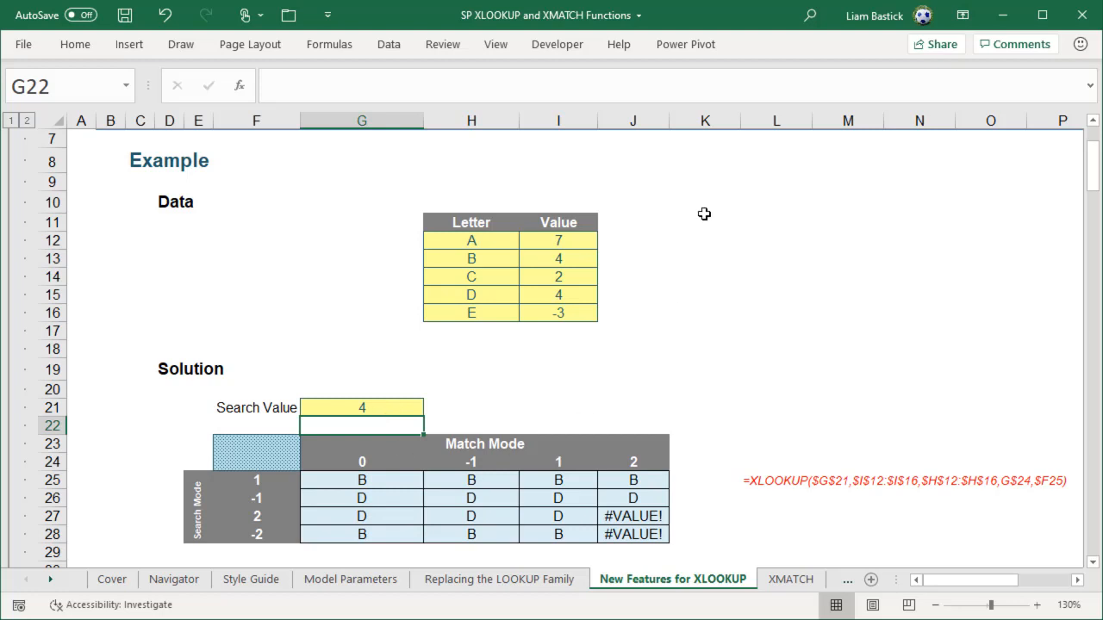
left_click_drag(261, 516, 628, 541)
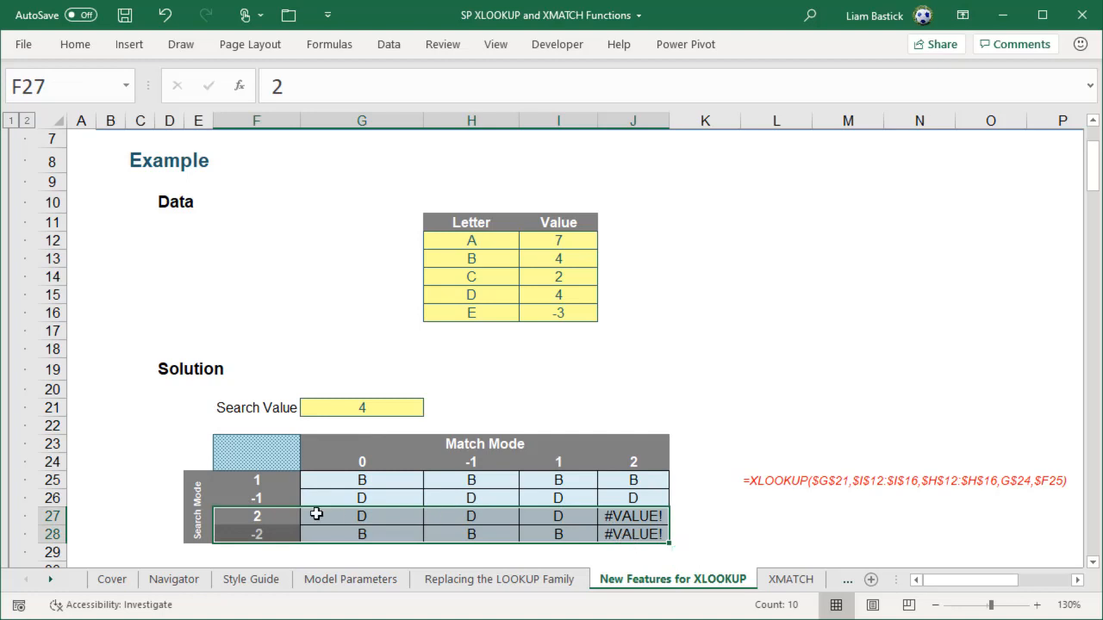
left_click(378, 479)
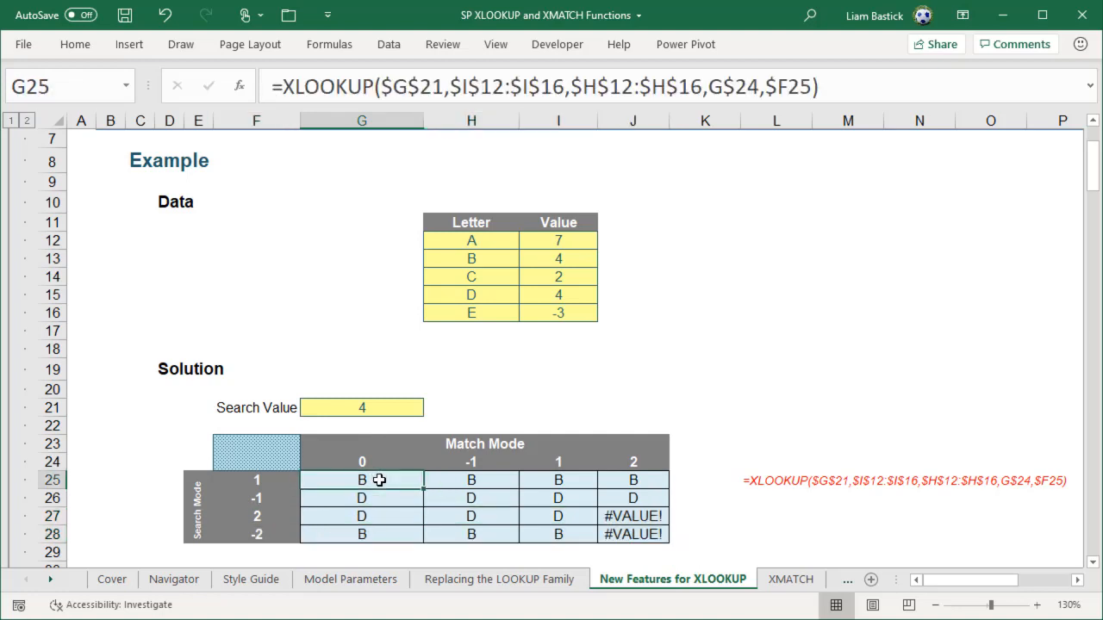
Set the search value in G21 to 3.5 and inspect the wildcard match formula in J25
left_click(368, 405)
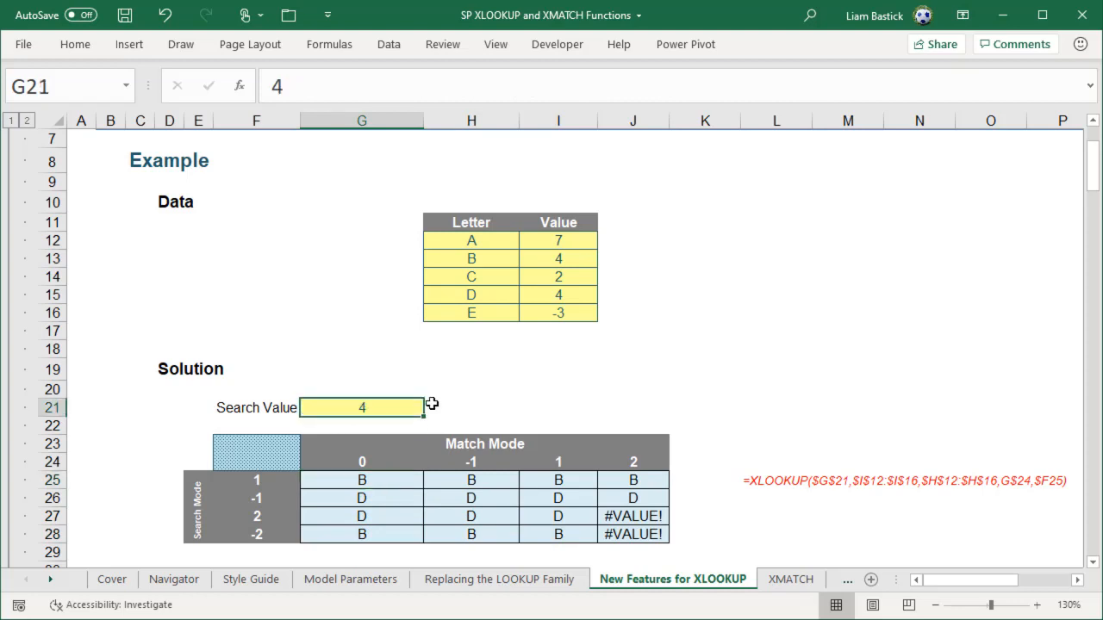
type("3.5")
key("Return")
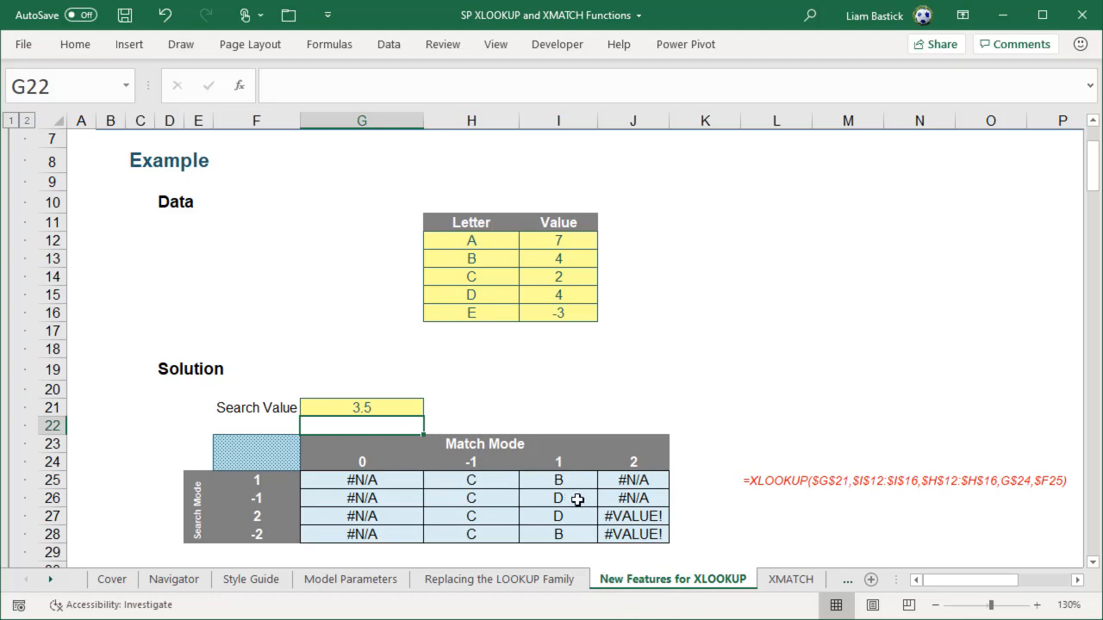
left_click(645, 479)
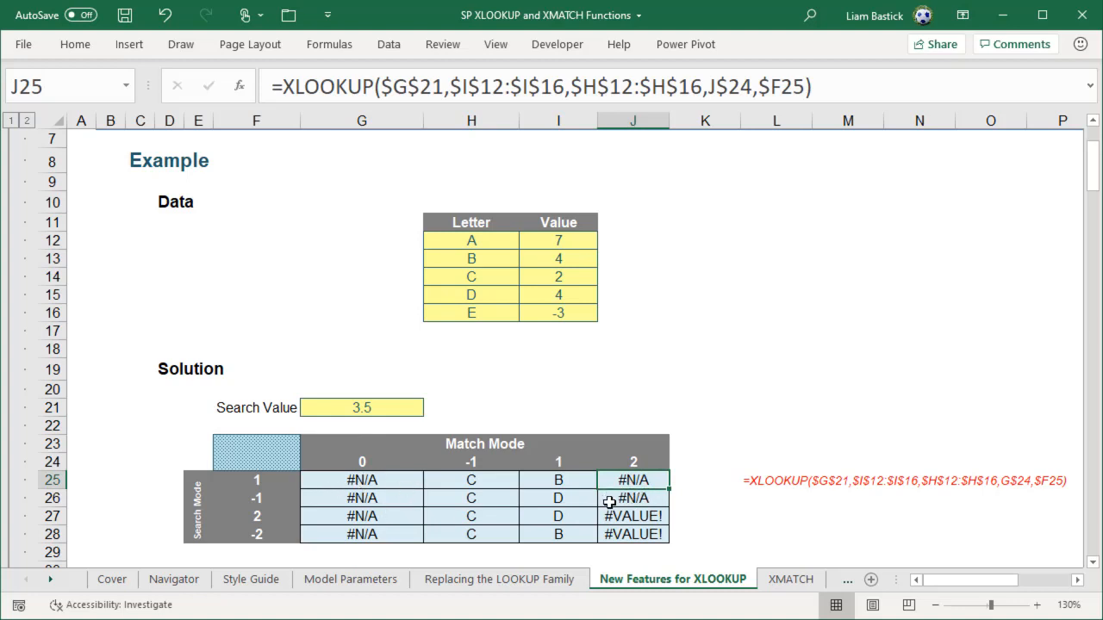
On the Replacing the LOOKUP Family sheet, check the student choices available in H52
left_click(536, 590)
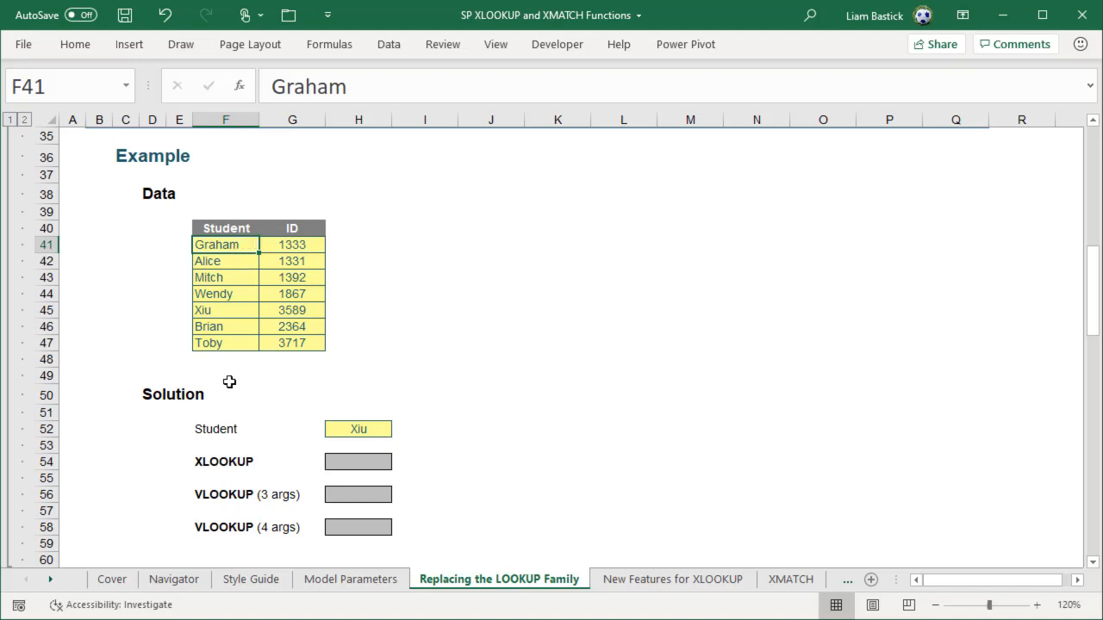
left_click(379, 429)
left_click(399, 429)
left_click(477, 397)
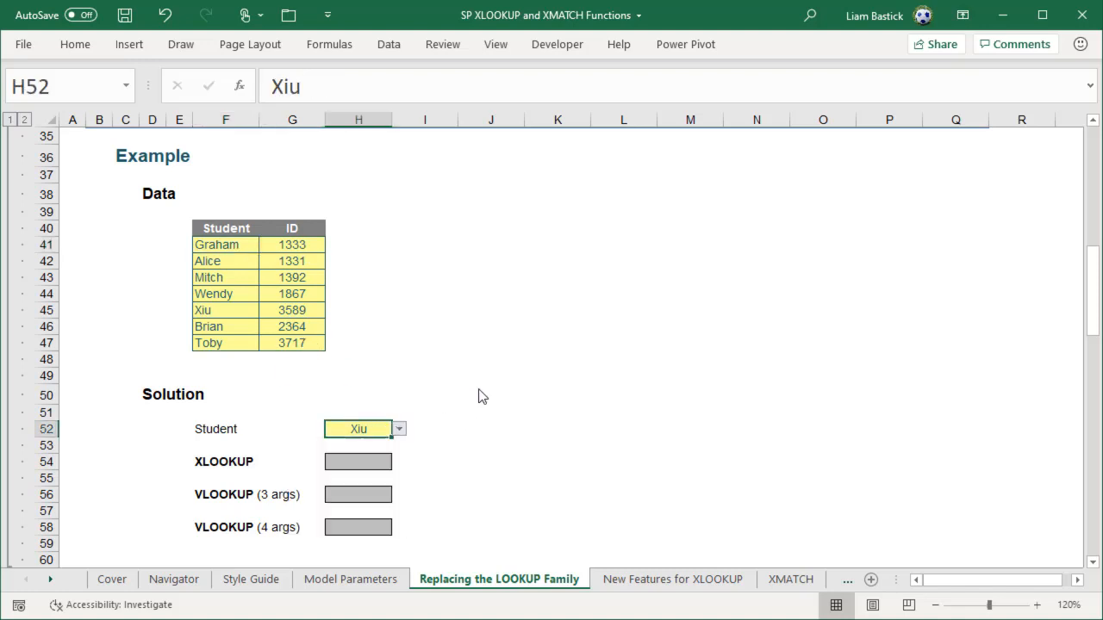
Enter =XLOOKUP(H52,F41:F47,G41:G47) in H54 to return the selected student's ID
left_click(362, 461)
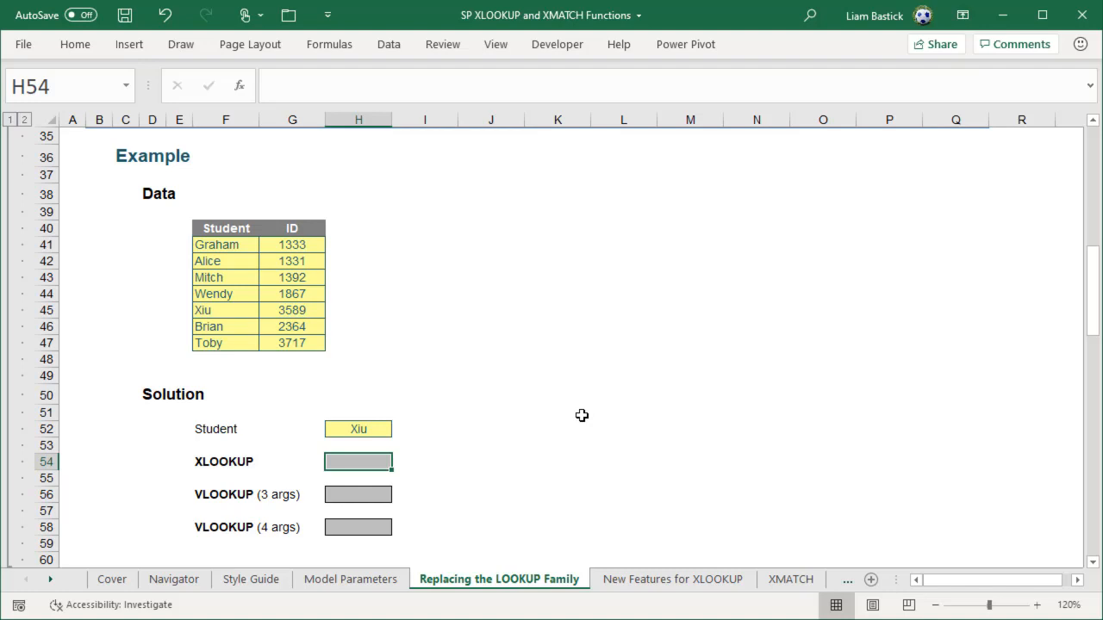
type("=")
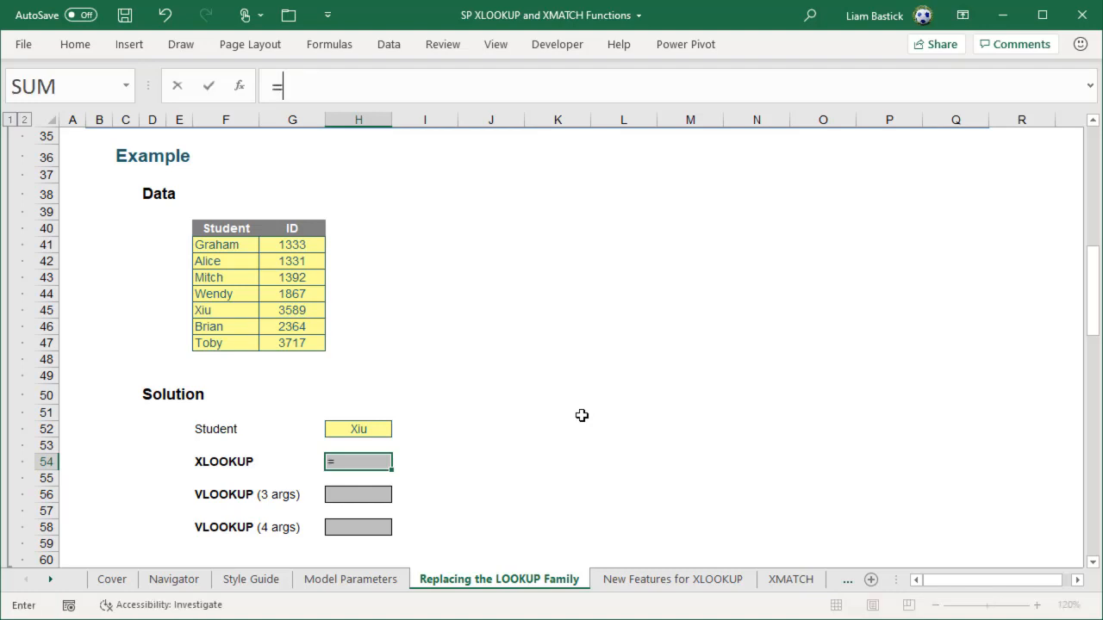
type("xlooku")
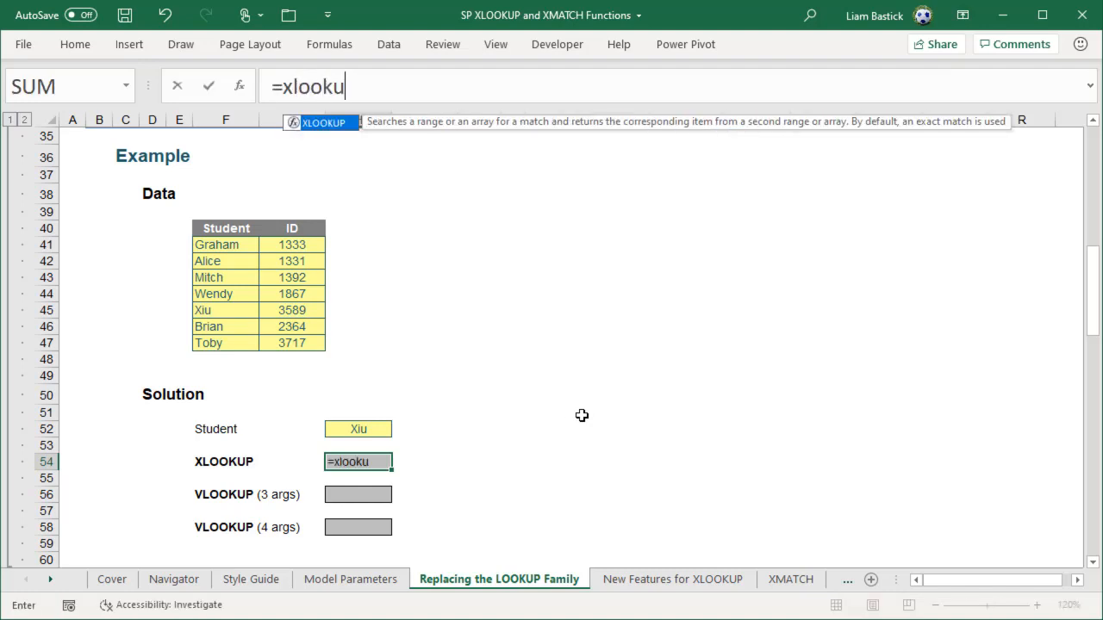
type("p(")
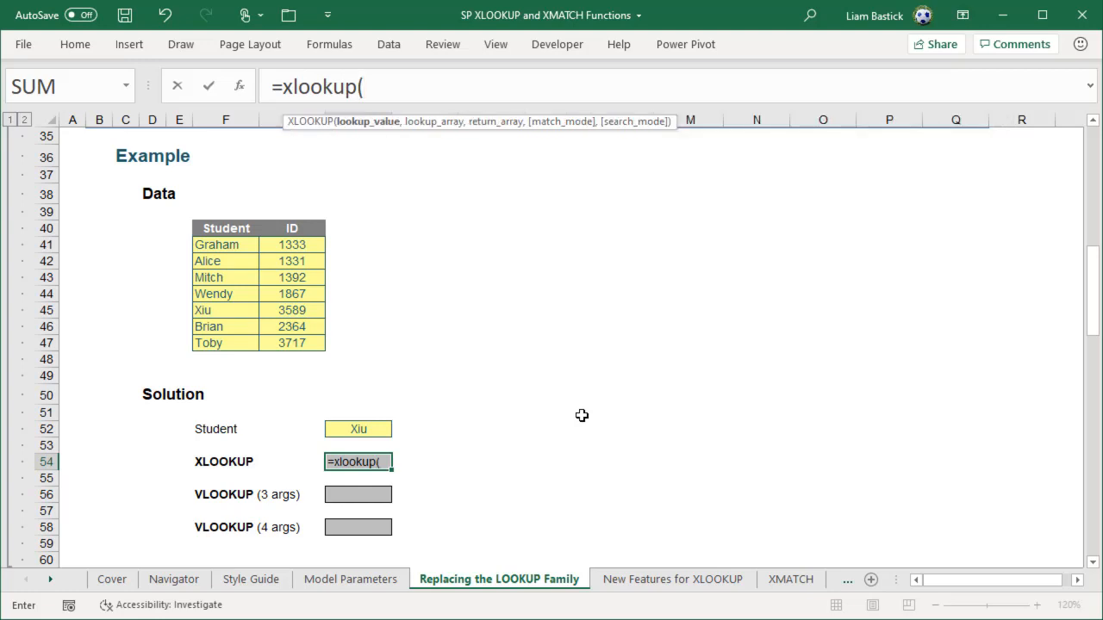
left_click(376, 427)
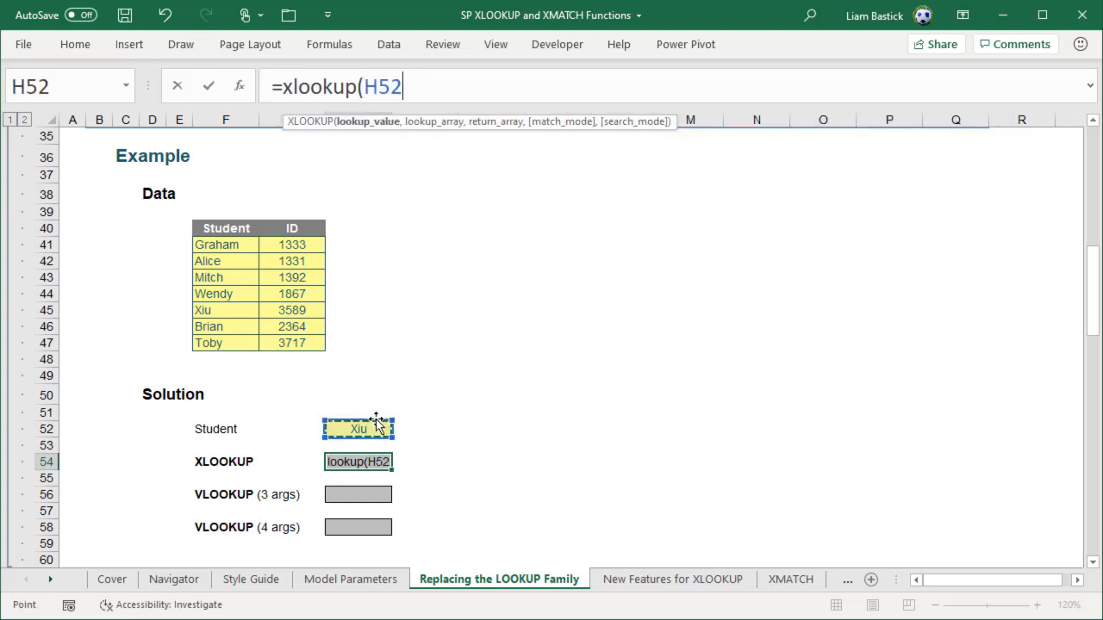
type(",")
left_click_drag(213, 246, 216, 347)
type(",")
left_click_drag(299, 245, 288, 353)
type(")")
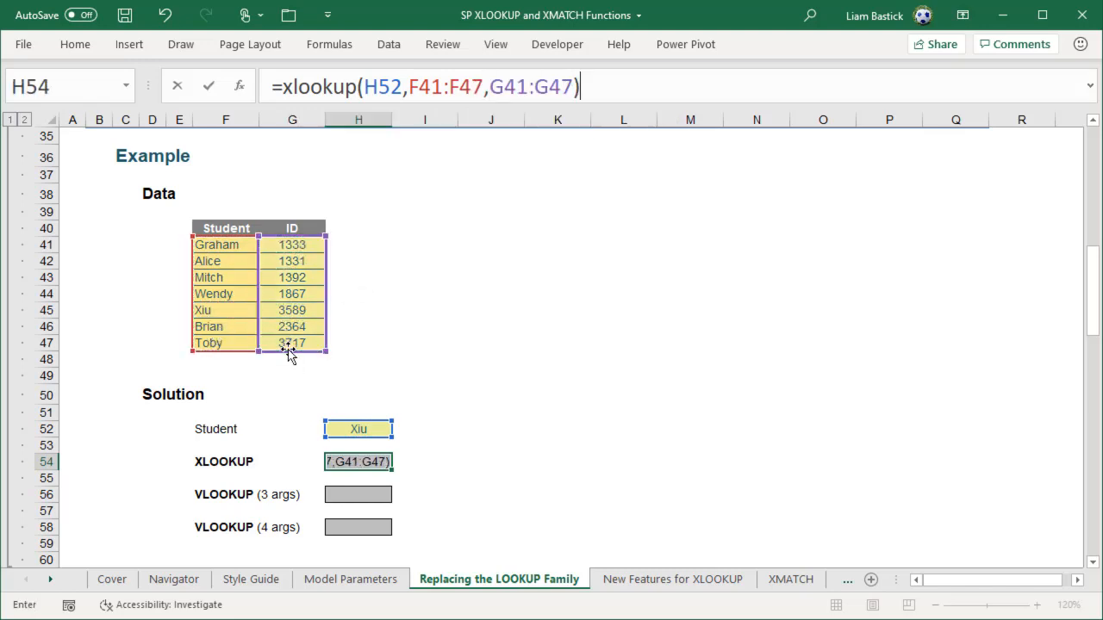
key("Return")
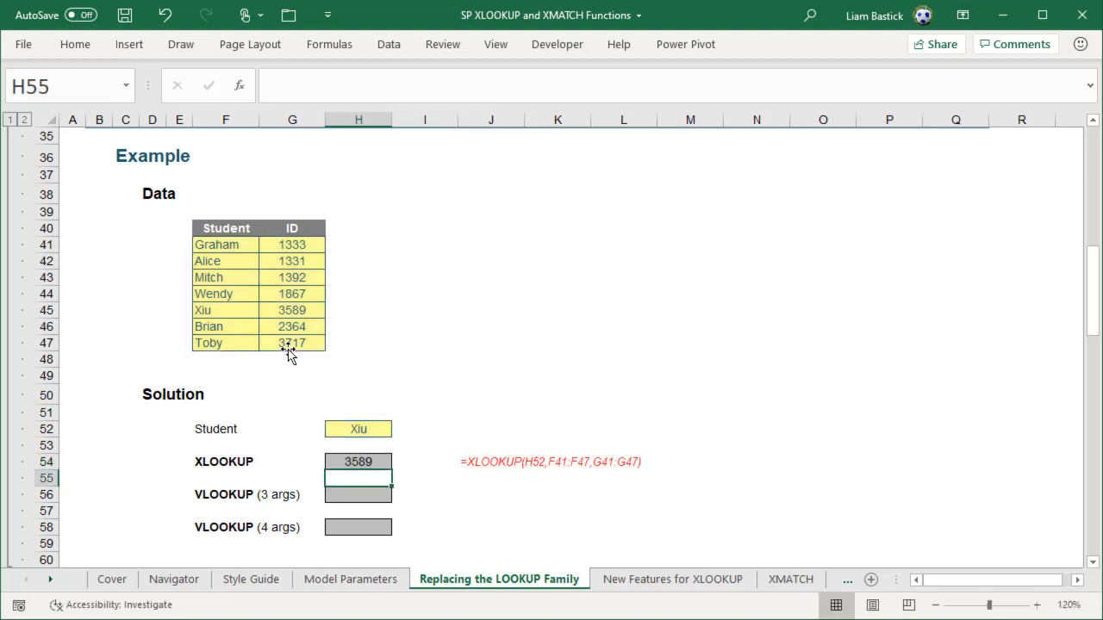
Enter the three-argument formula =VLOOKUP(H52,F41:G47,2) in H56 and check its result against the ID in G47
left_click(379, 493)
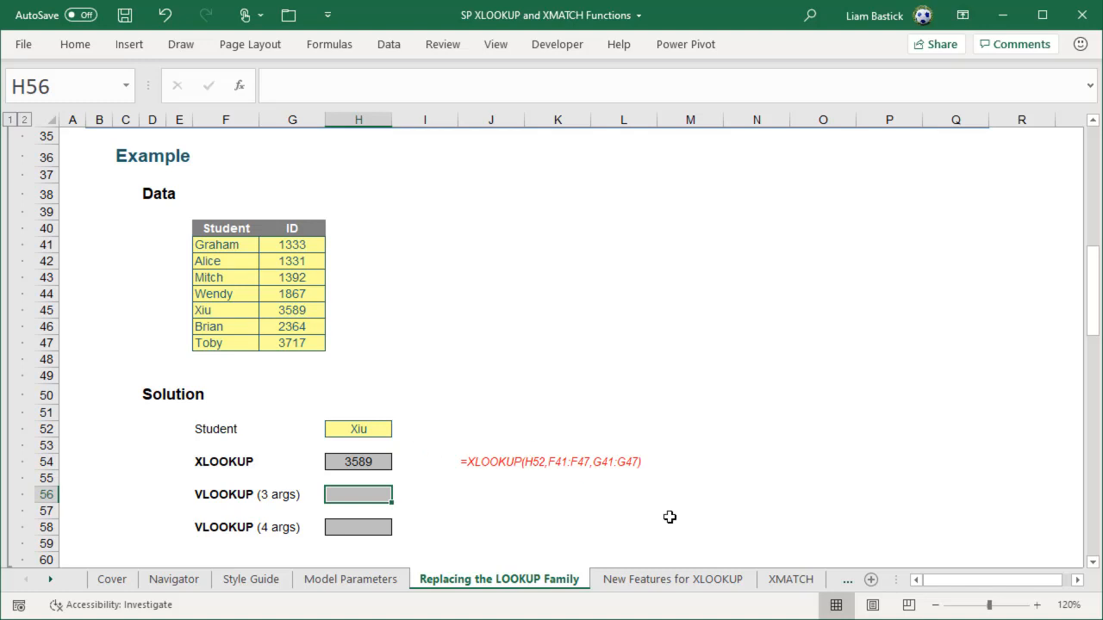
type("=")
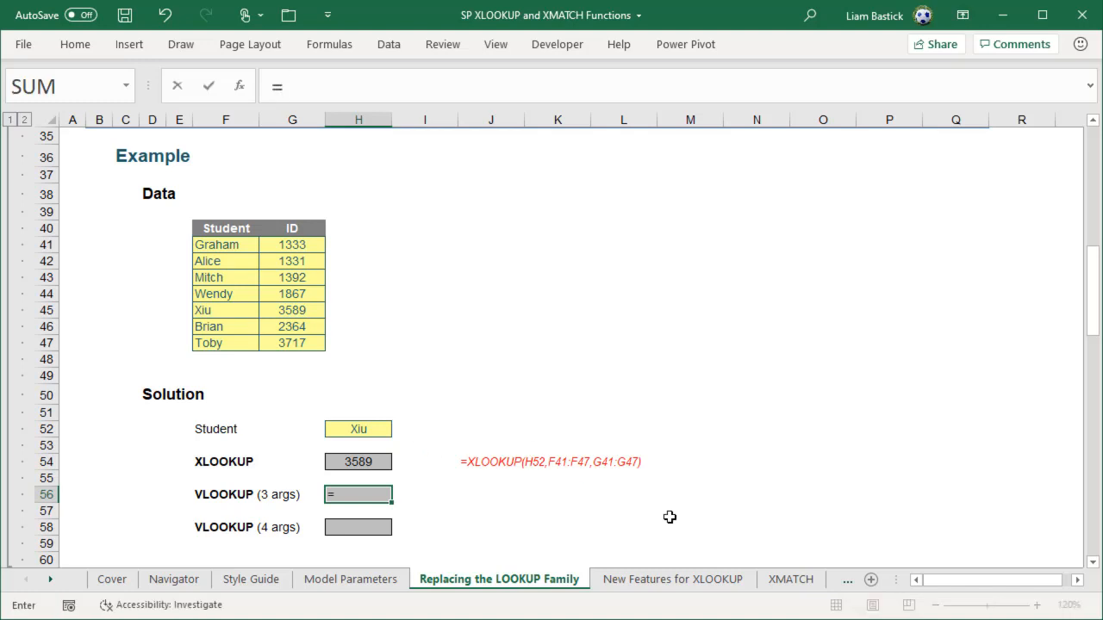
type("vlookup(")
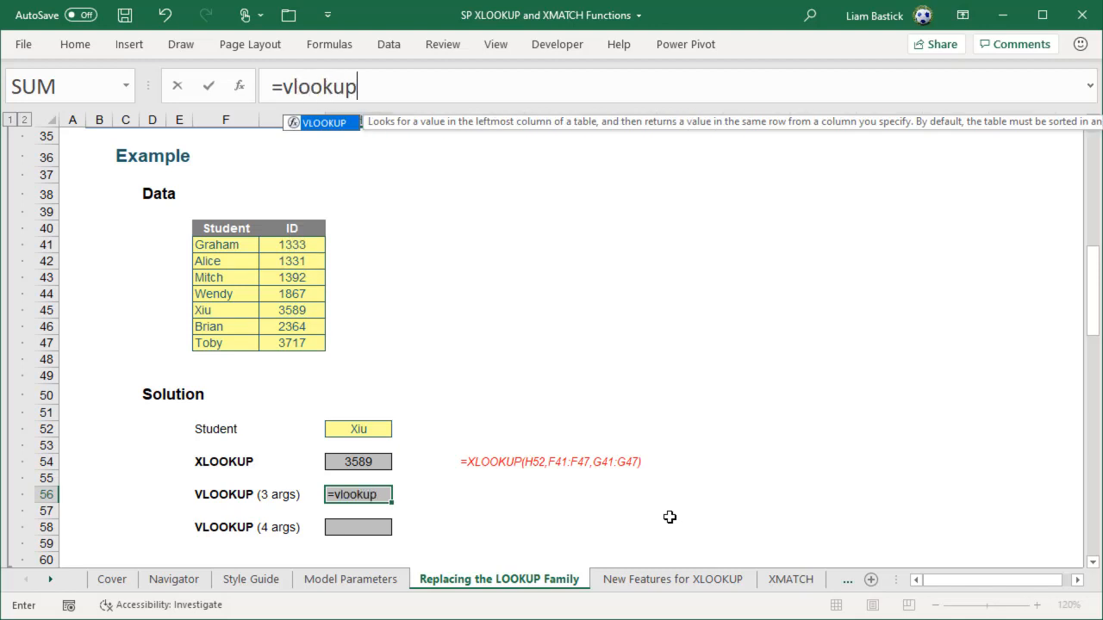
left_click(352, 428)
type(",")
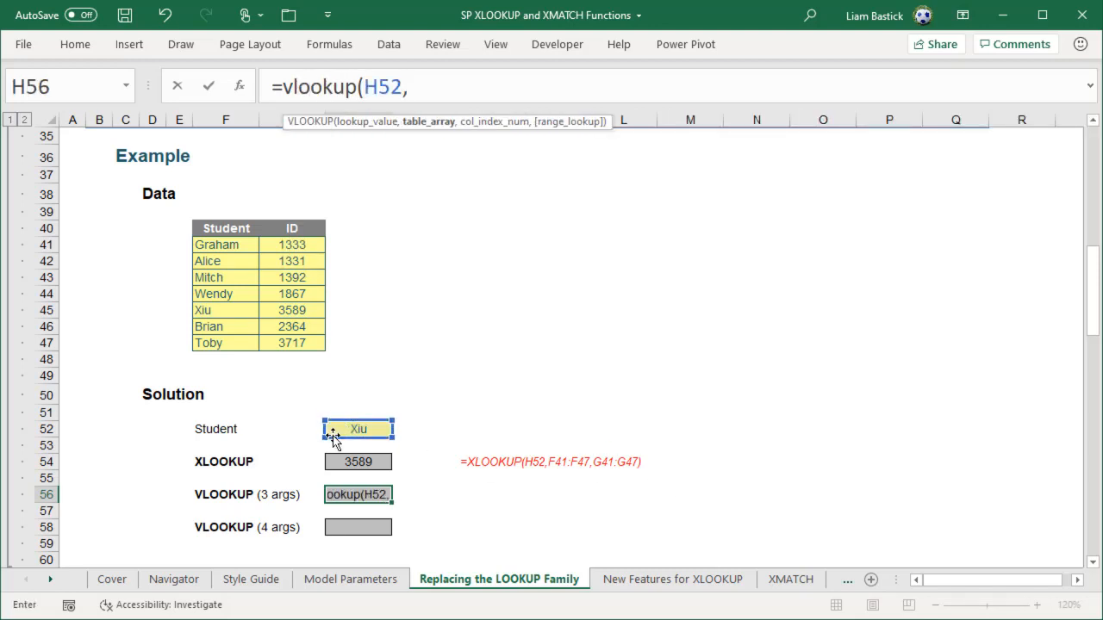
left_click_drag(238, 246, 292, 340)
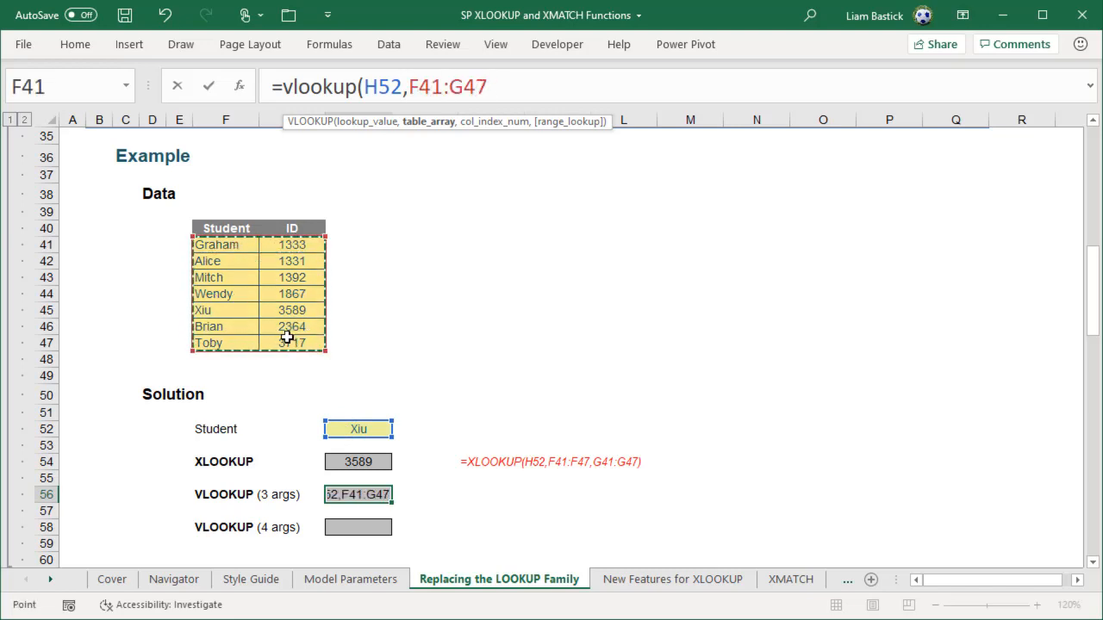
type(",2")
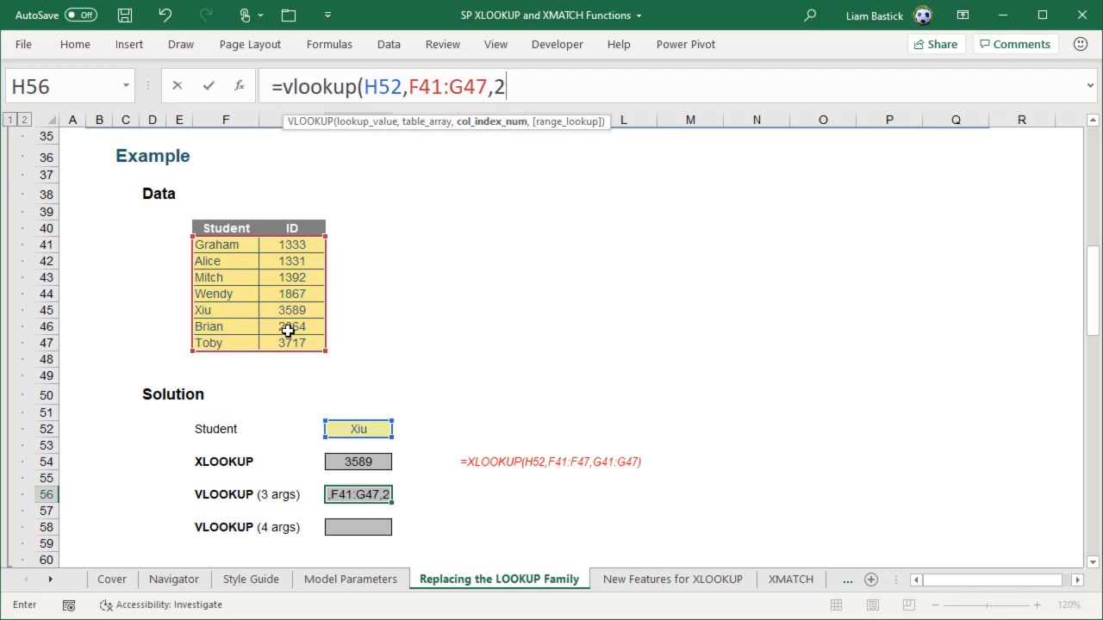
type(")")
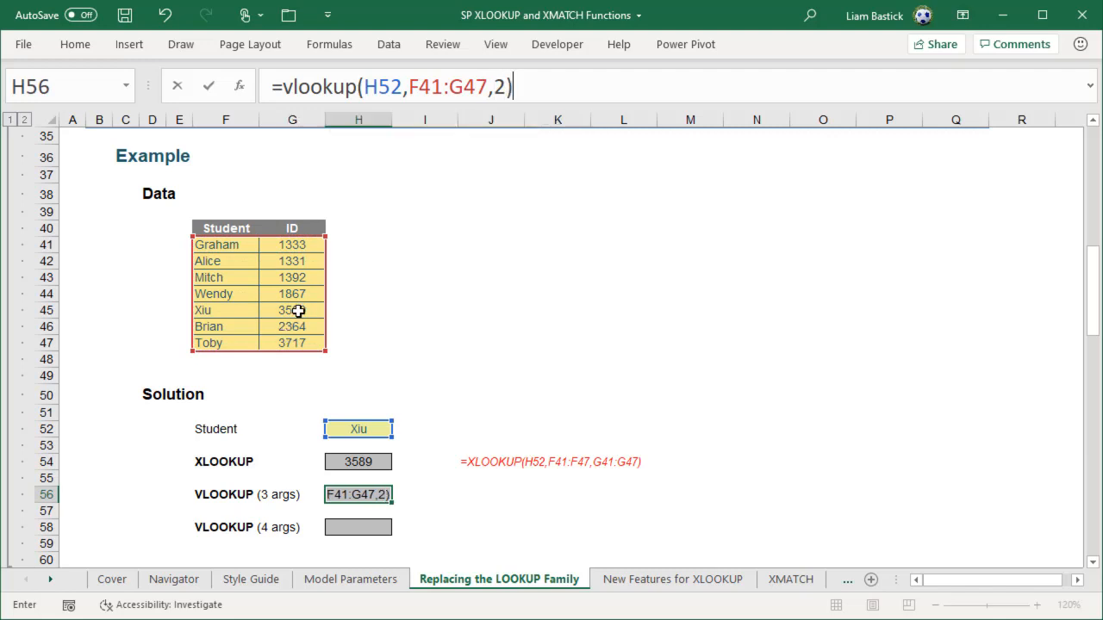
key("Return")
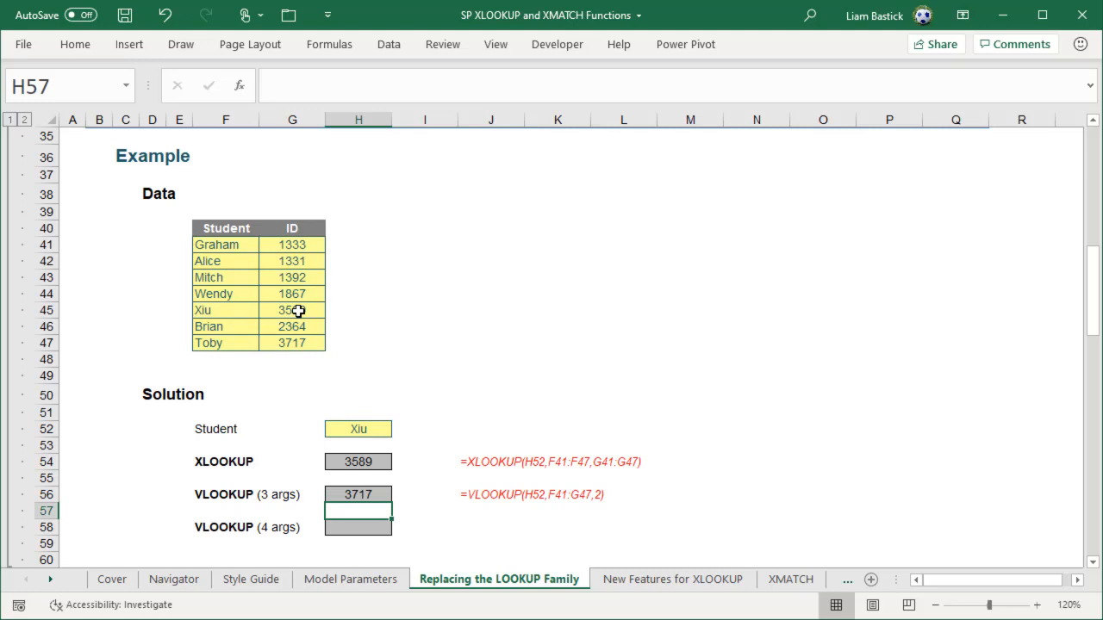
left_click(304, 343)
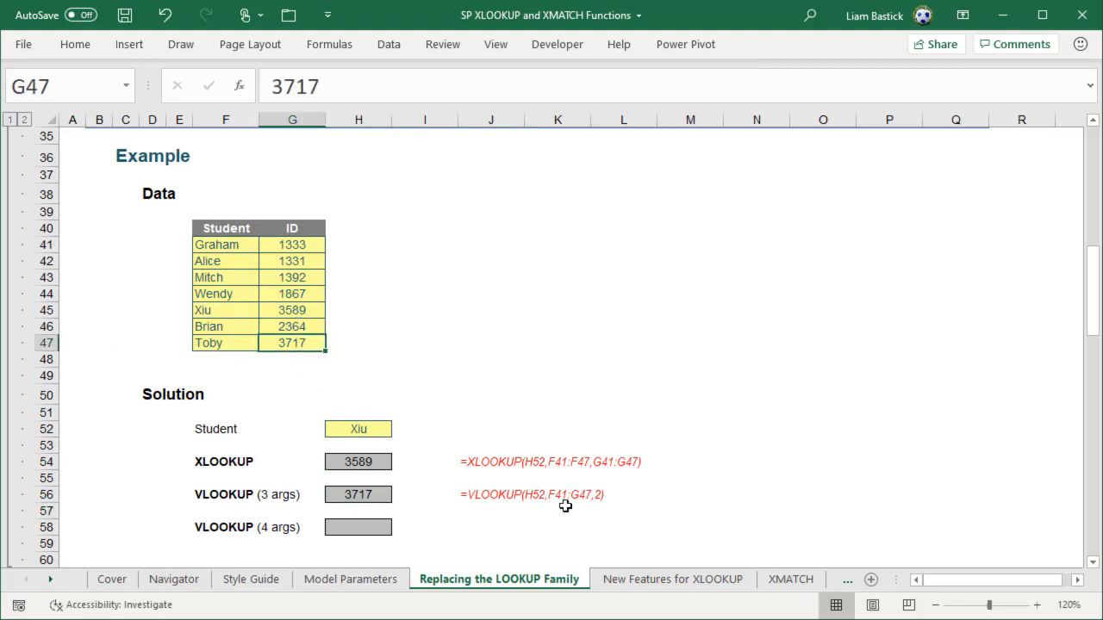
Copy the VLOOKUP formula text from H56 into H58 for the four-argument version
left_click(366, 498)
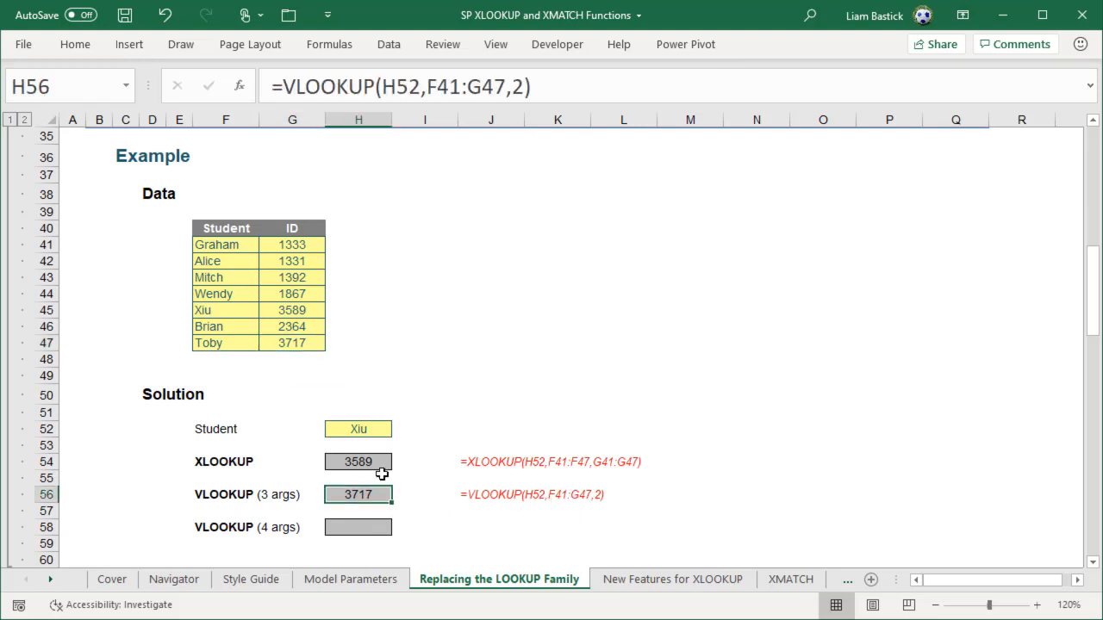
left_click_drag(531, 86, 75, 91)
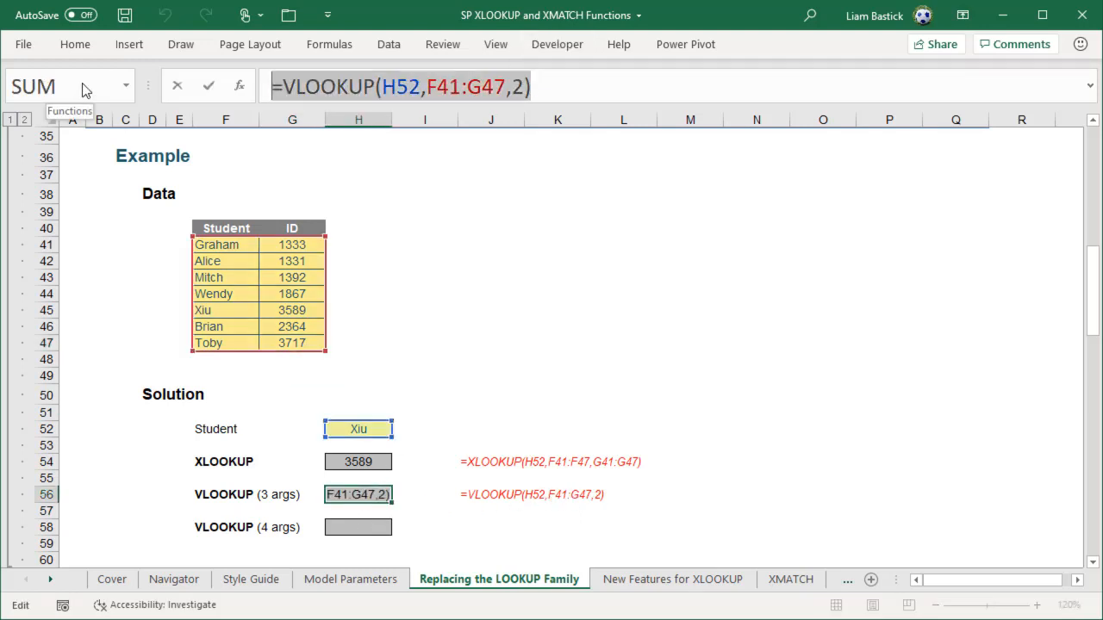
key("Return")
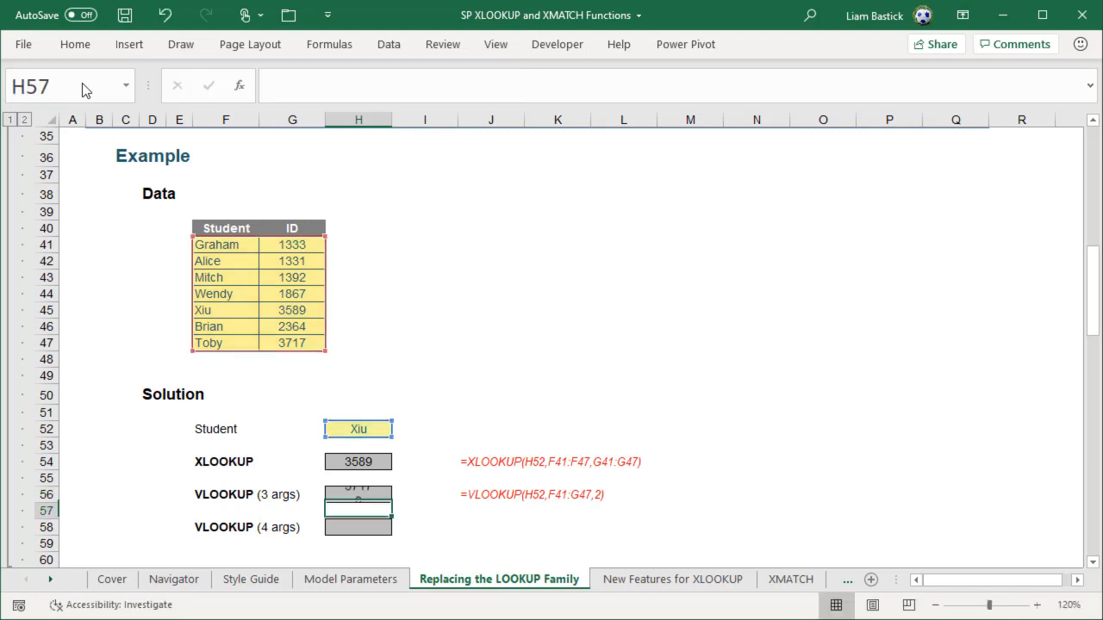
key("Down")
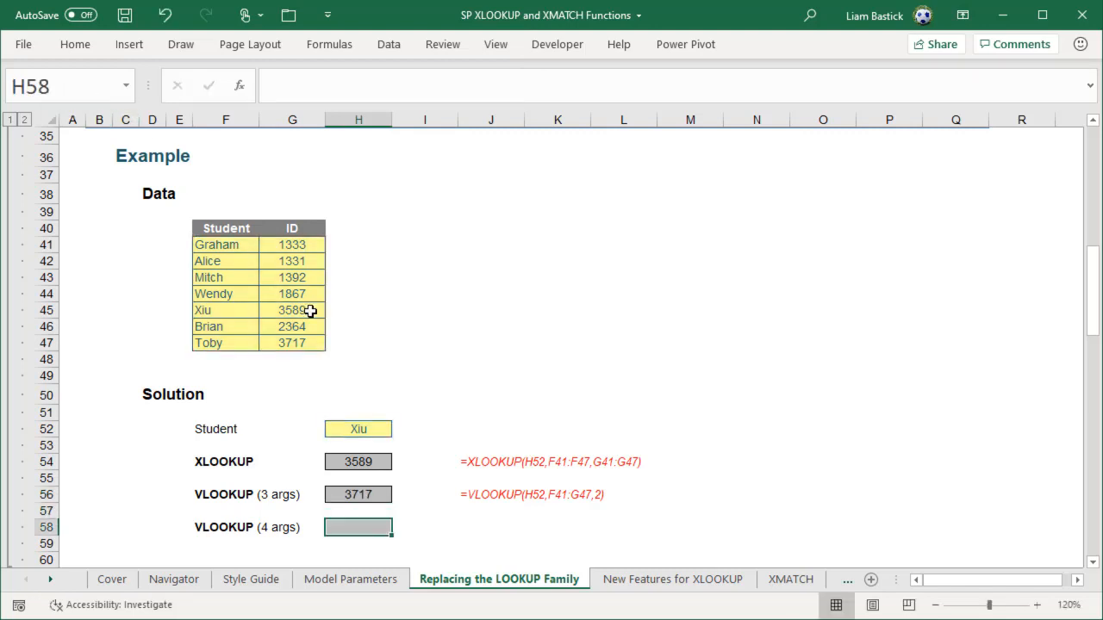
left_click(402, 86)
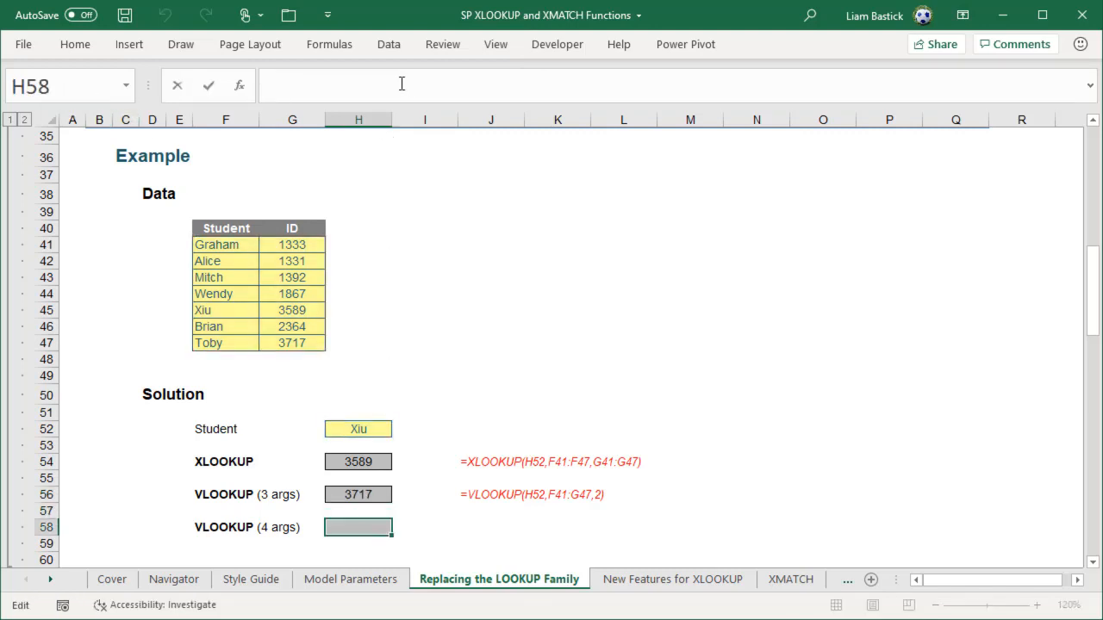
key("ctrl+v")
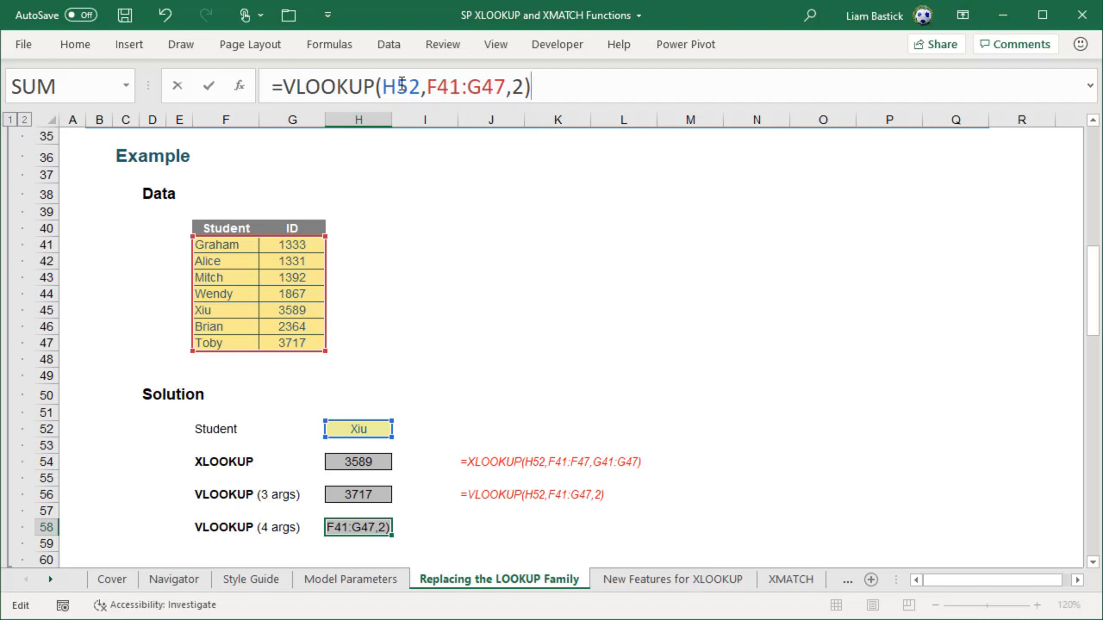
Add FALSE as the fourth argument in H58, making the formula =VLOOKUP(H52,F41:G47,2,FALSE)
key("BackSpace")
type(",TRUE")
key("Tab")
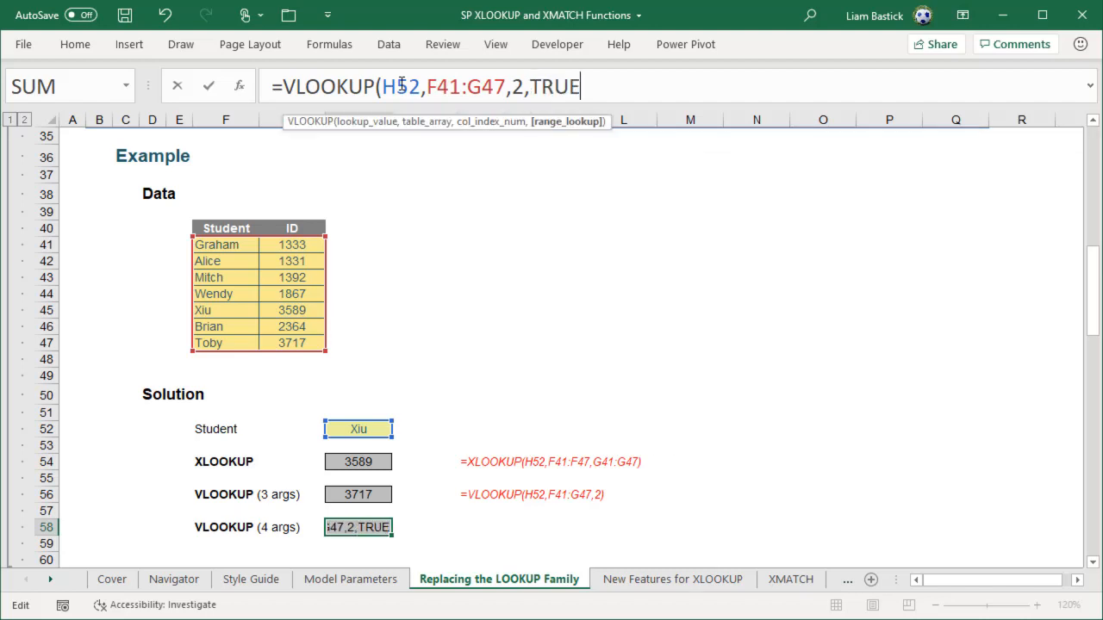
key("BackSpace")
key("BackSpace")
key("BackSpace")
key("BackSpace")
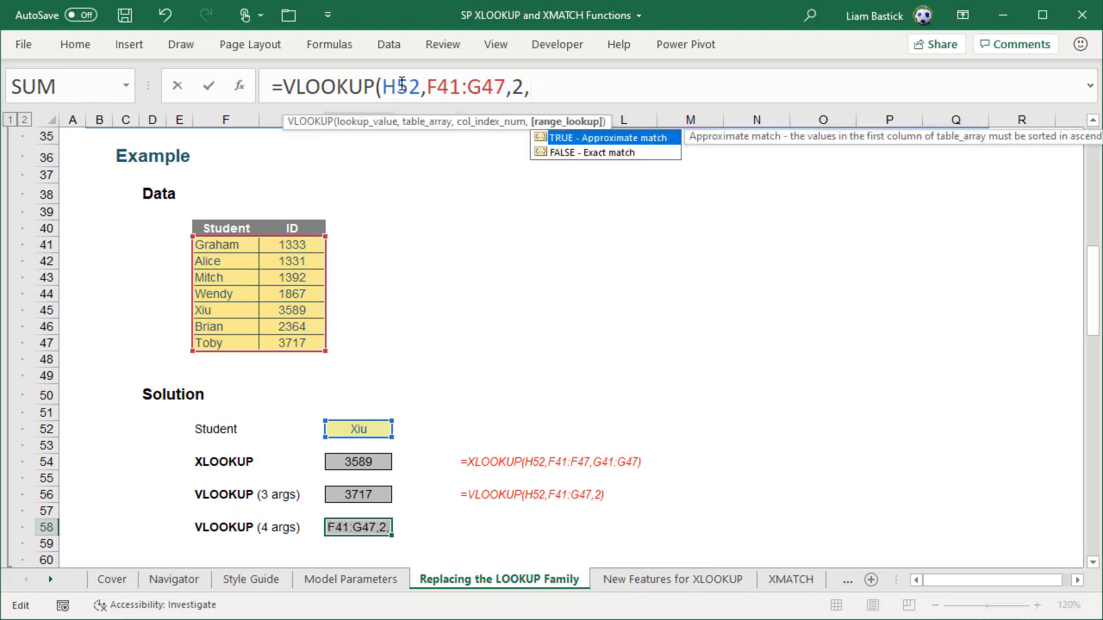
type(",")
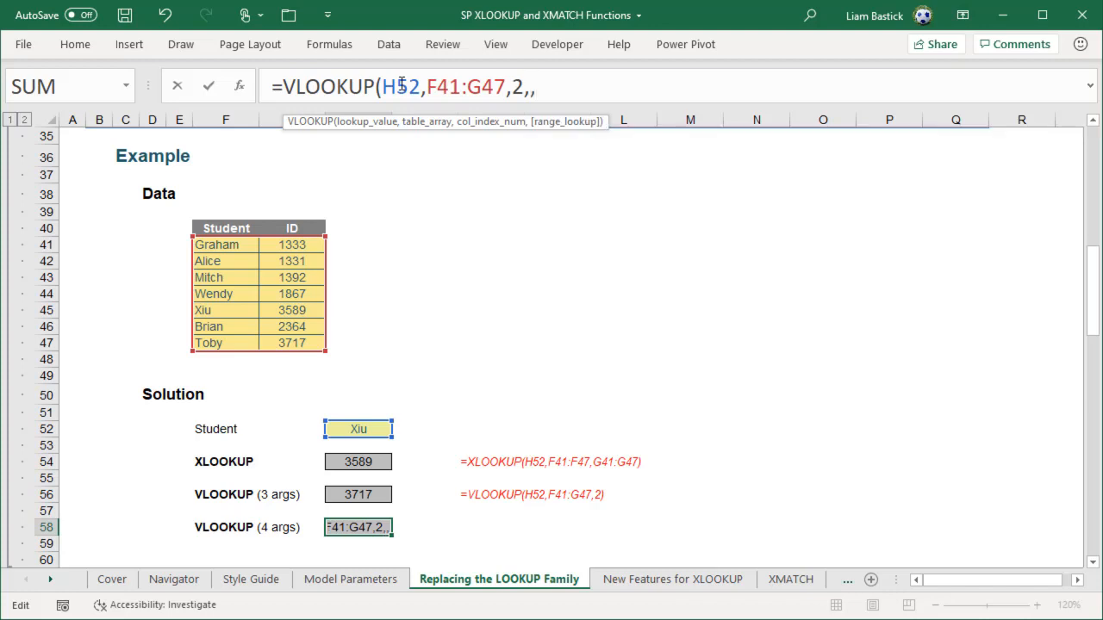
key("BackSpace")
type("fal")
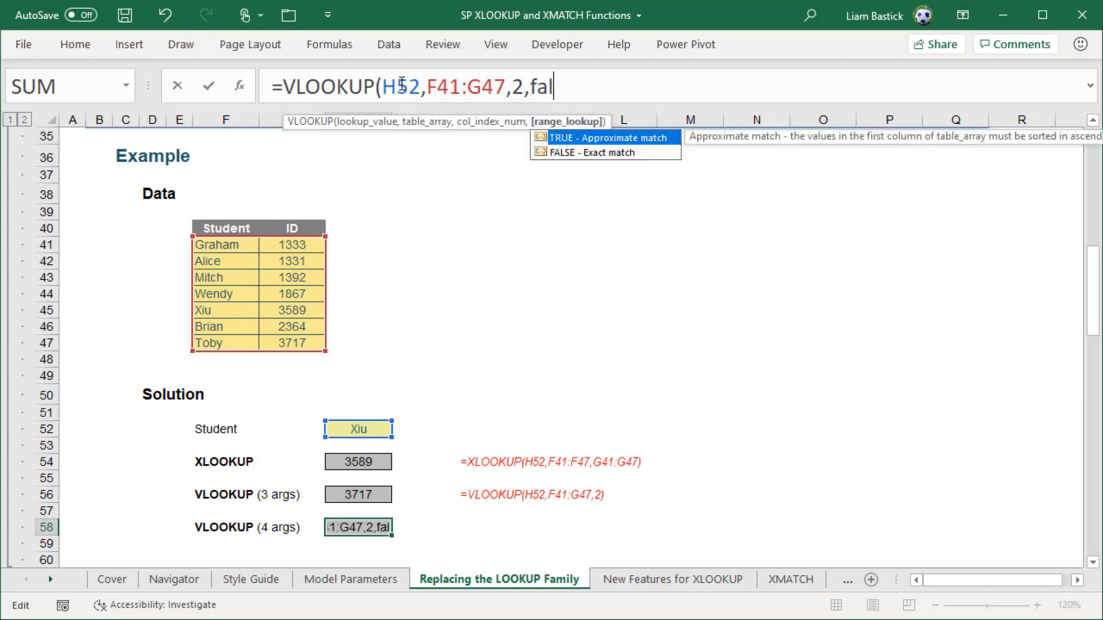
type("se")
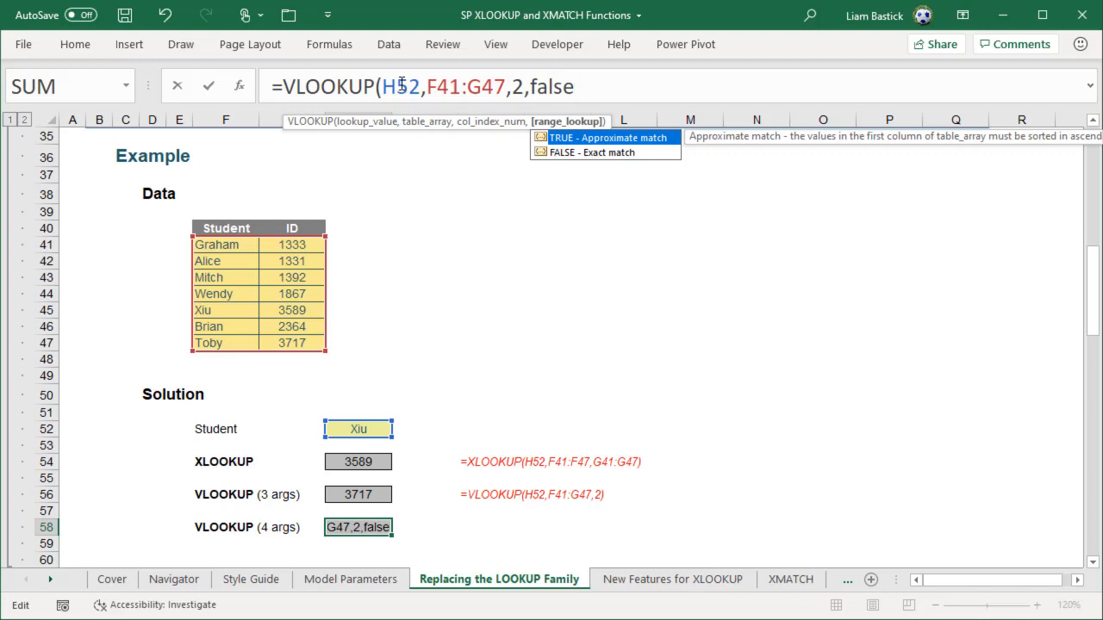
type(")")
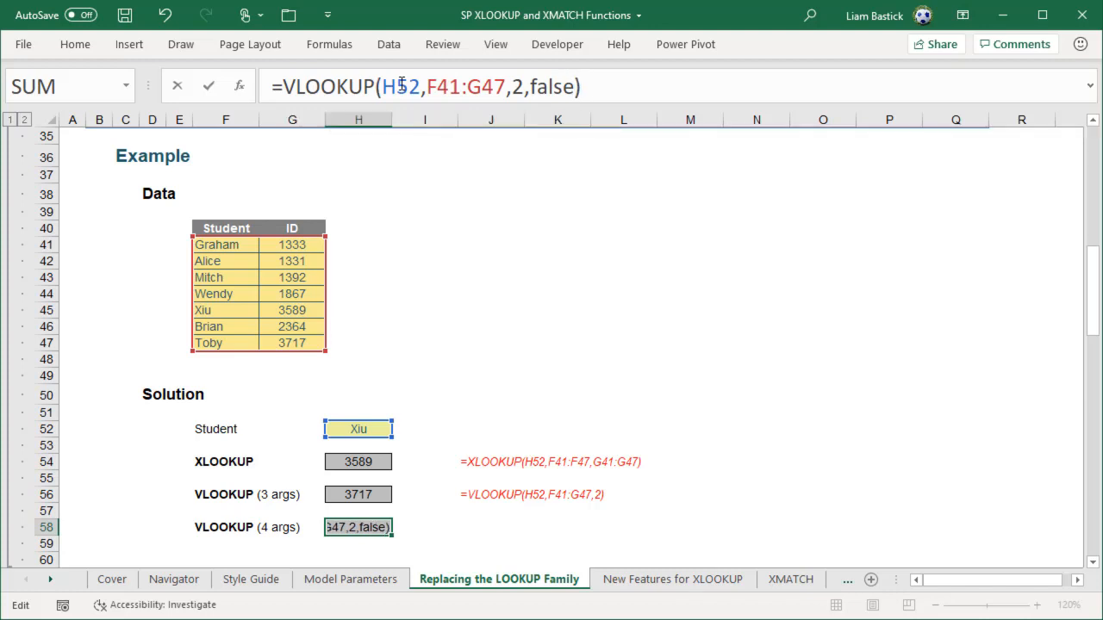
key("Return")
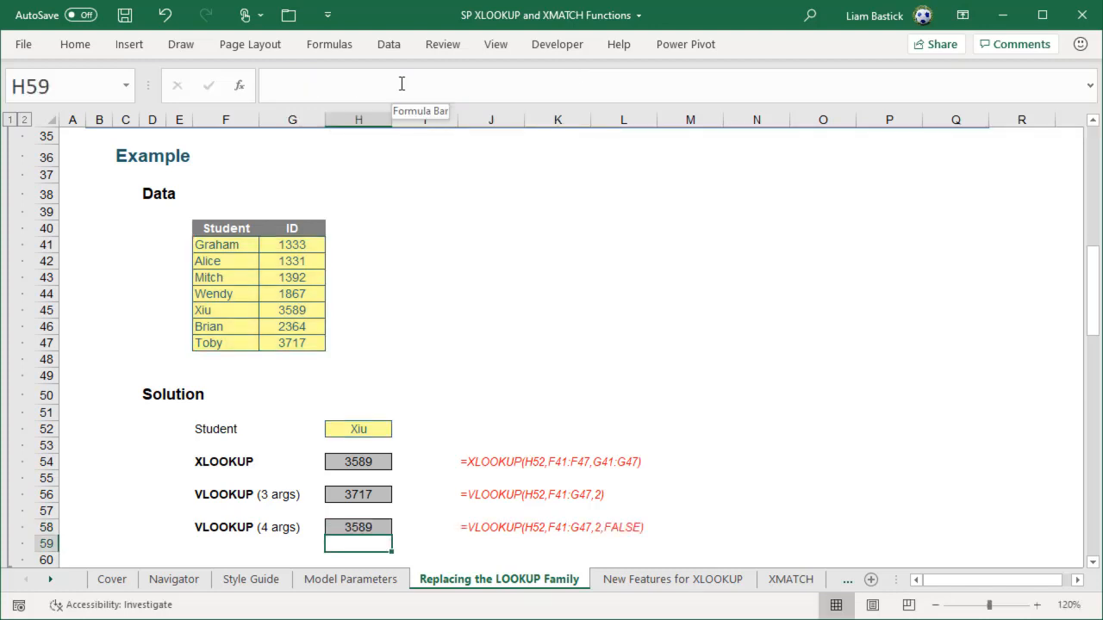
Compare the XLOOKUP formula text shown in J54 with the four-argument VLOOKUP text in J58
left_click(491, 527)
left_click(485, 462)
left_click(471, 540)
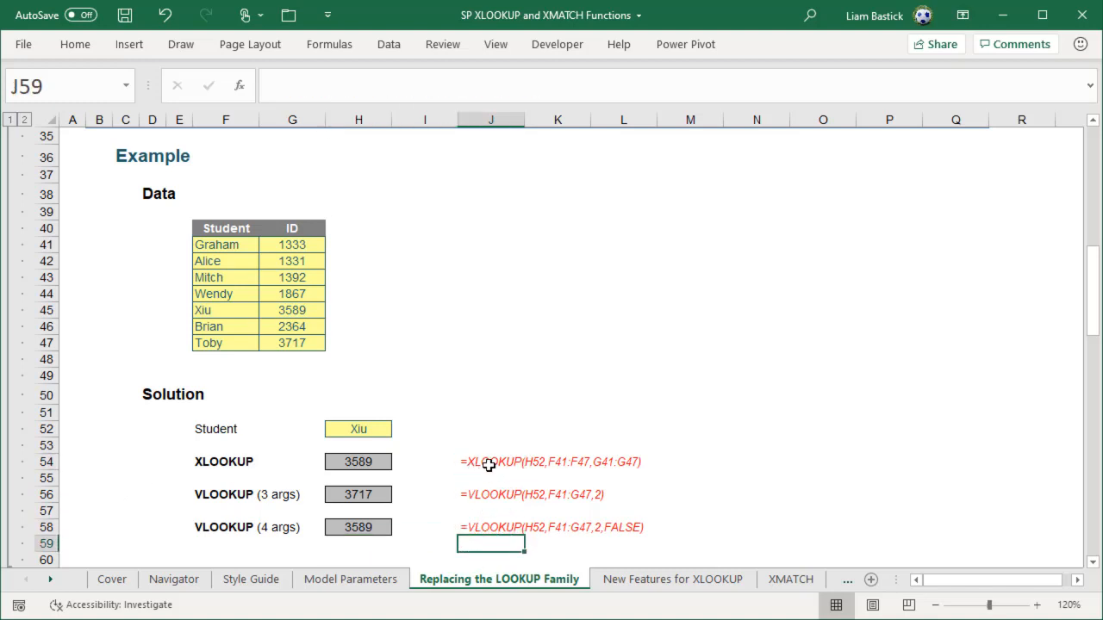
left_click(475, 527)
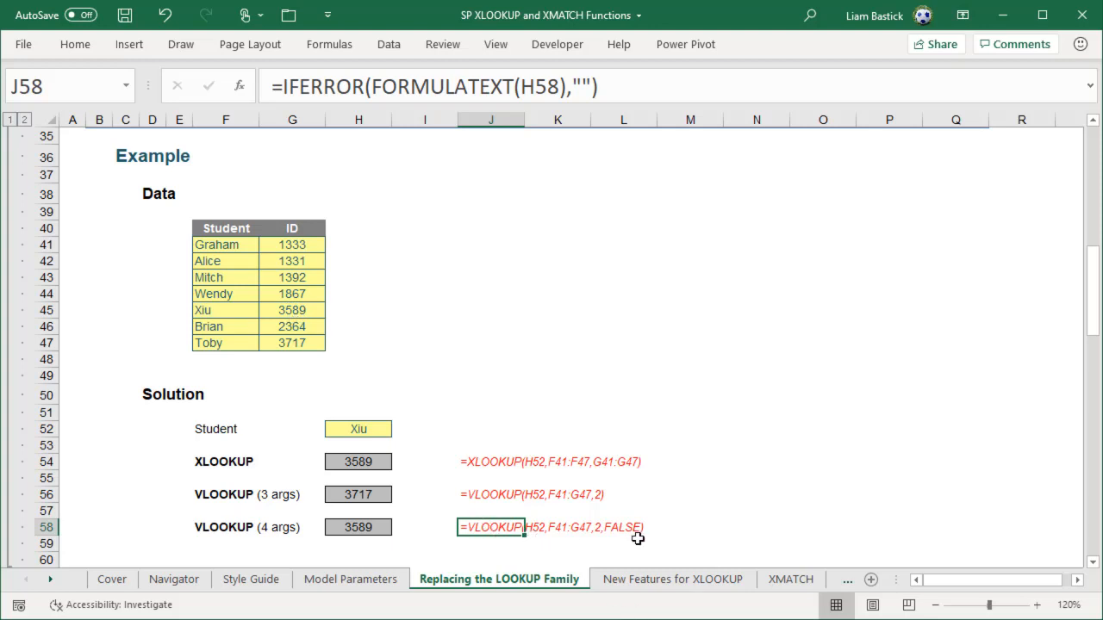
Enter =XLOOKUP(H18,J12:P12,J13:P13) in H20 of the horizontal student data example
scroll(632, 530, "up", 10)
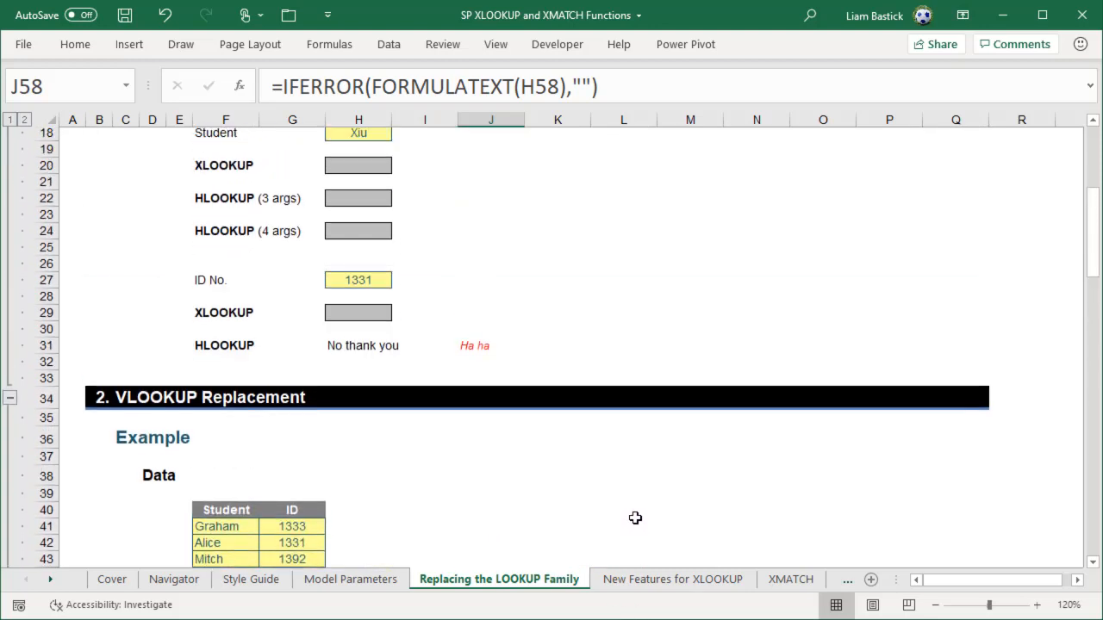
scroll(629, 521, "down", 1)
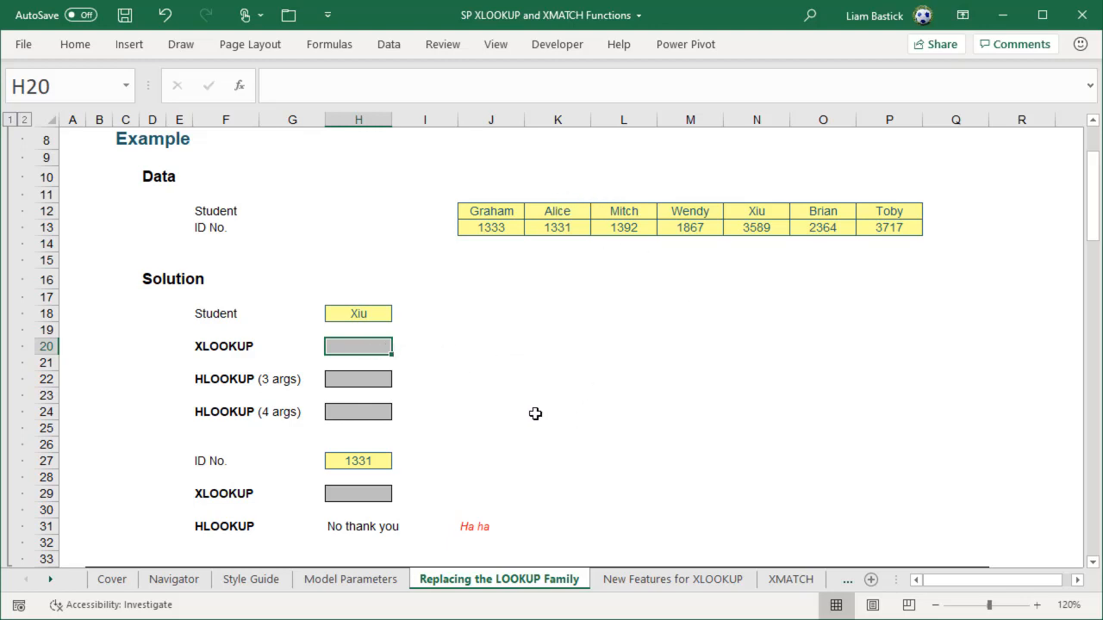
type("=xlo")
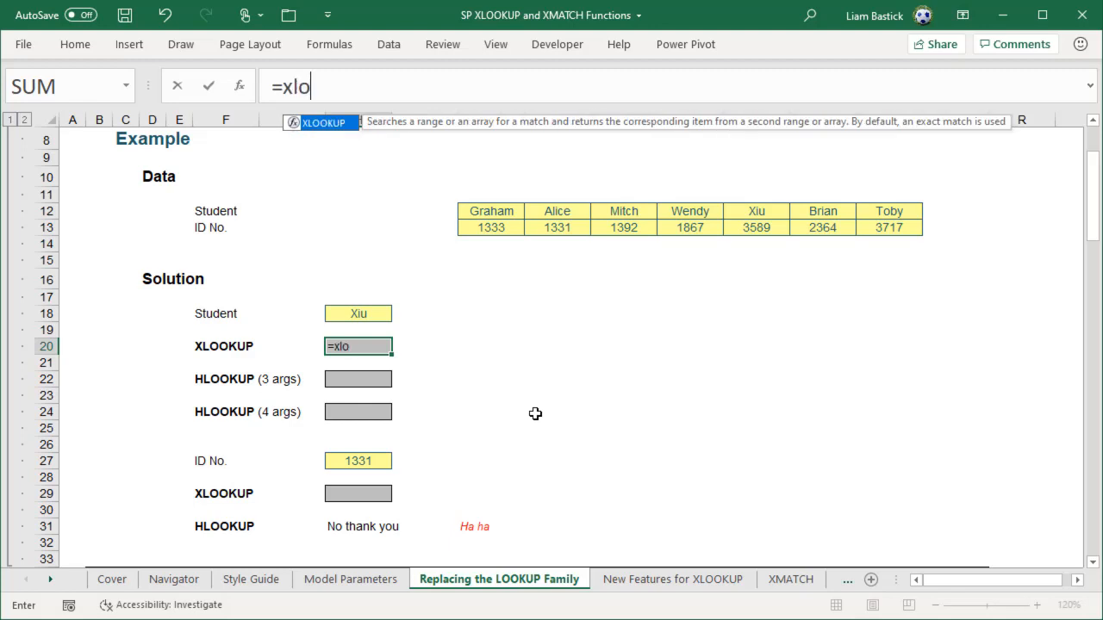
type("okup(")
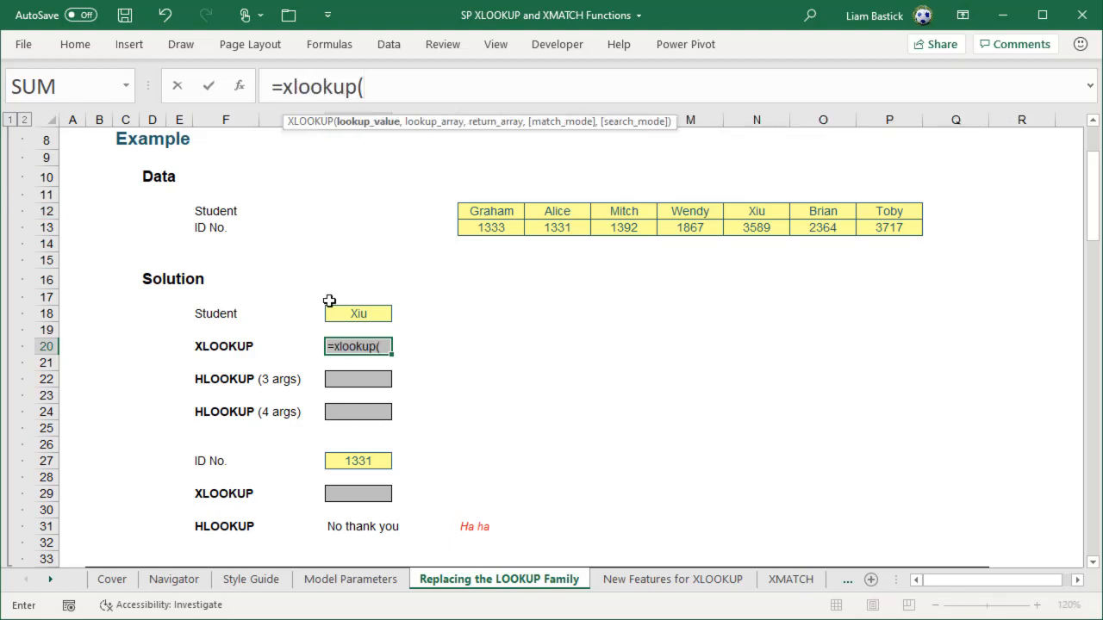
left_click(364, 312)
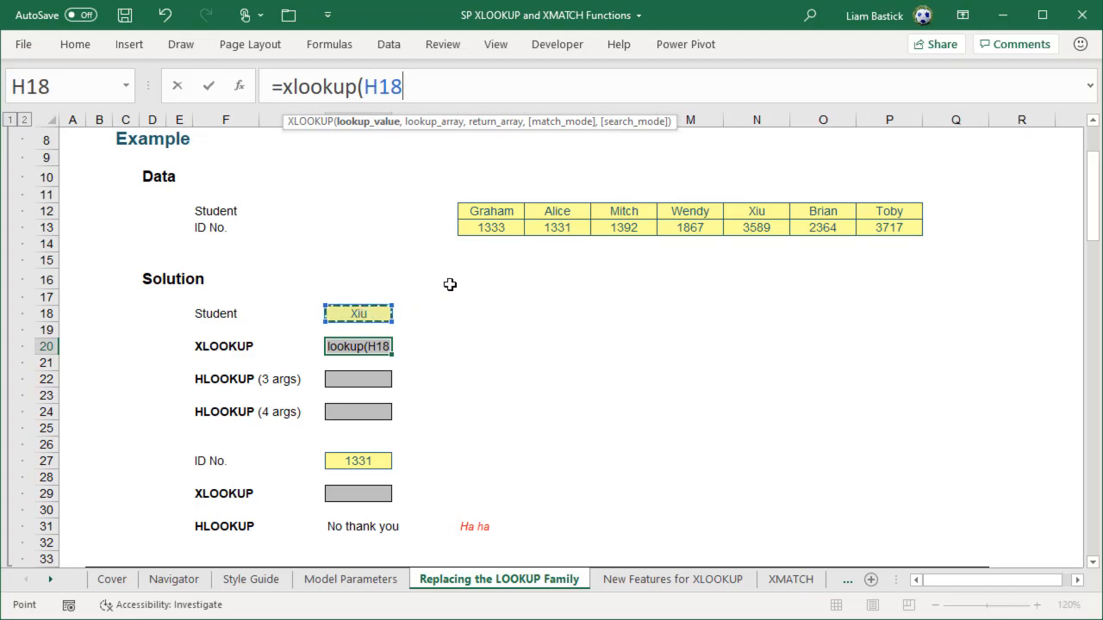
type(",")
left_click_drag(495, 212, 892, 212)
type(",")
left_click_drag(507, 227, 902, 227)
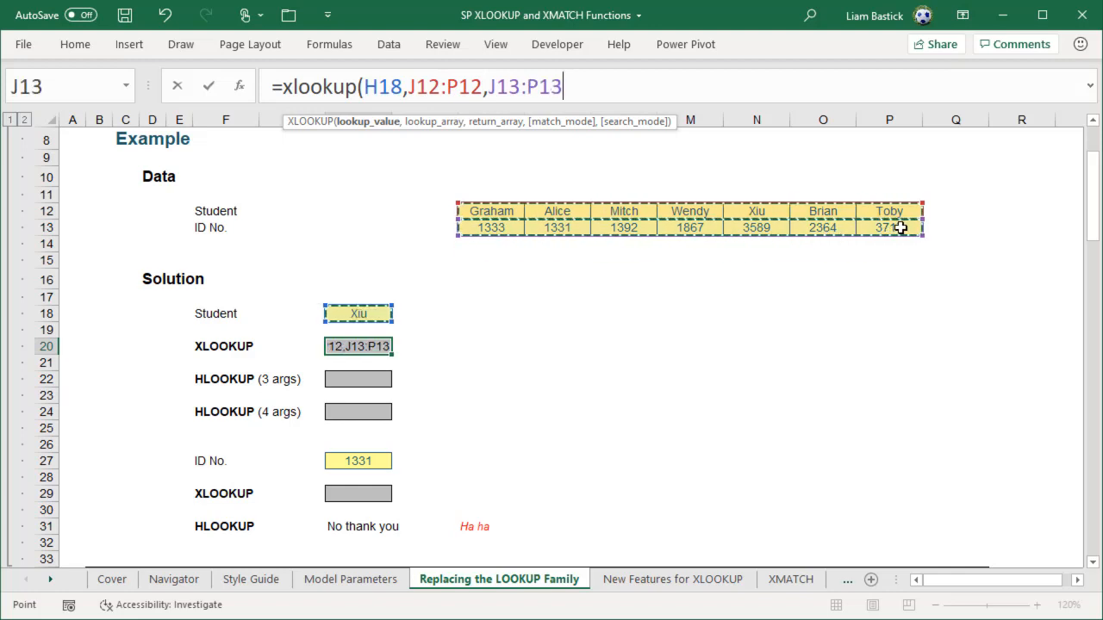
type(")")
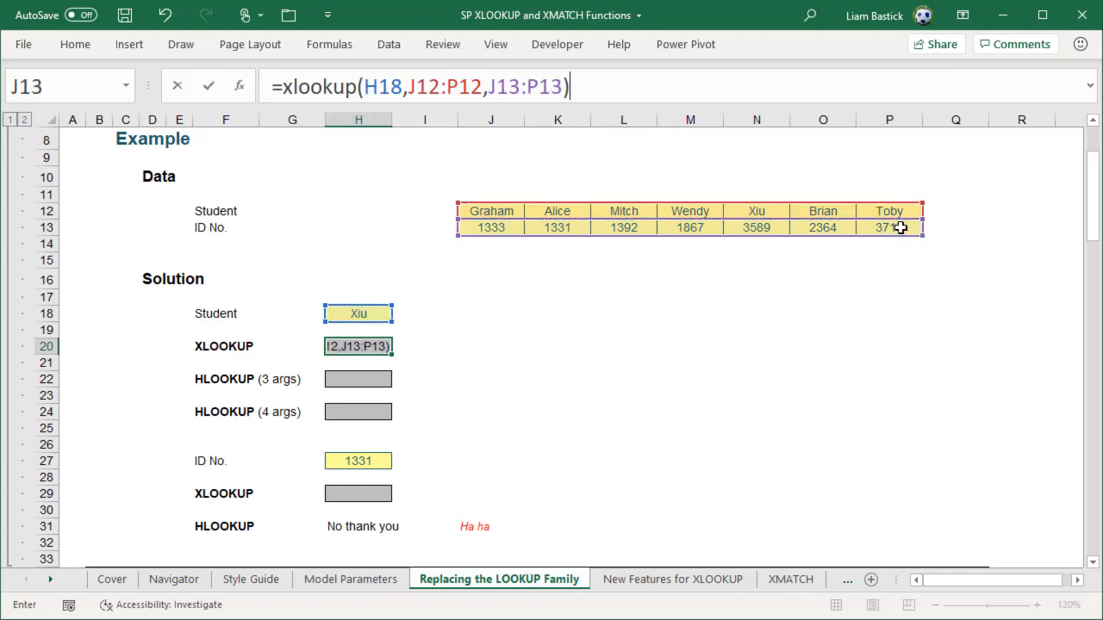
key("Return")
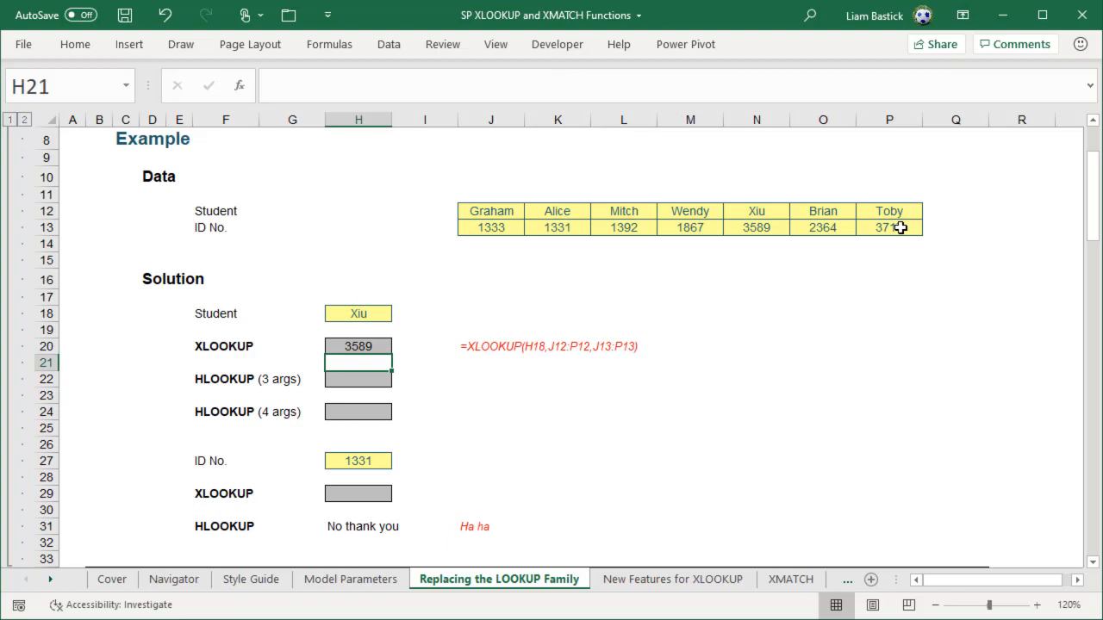
Write the three-argument formula =HLOOKUP(H18,J12:P13,2) in H22 to look up the student's ID
left_click(362, 379)
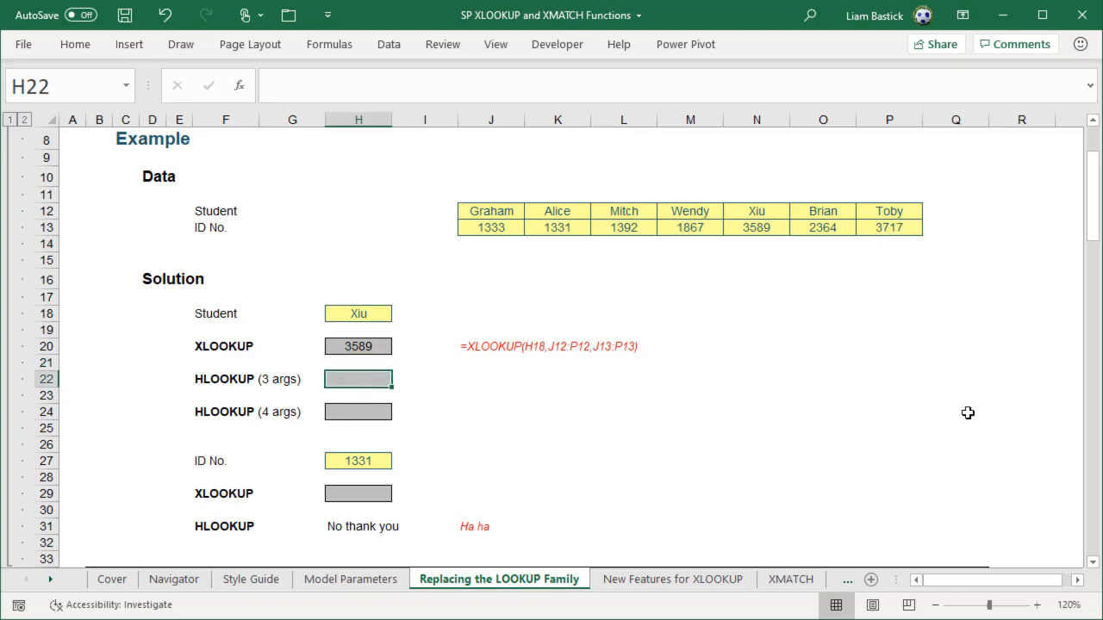
type("=hloo")
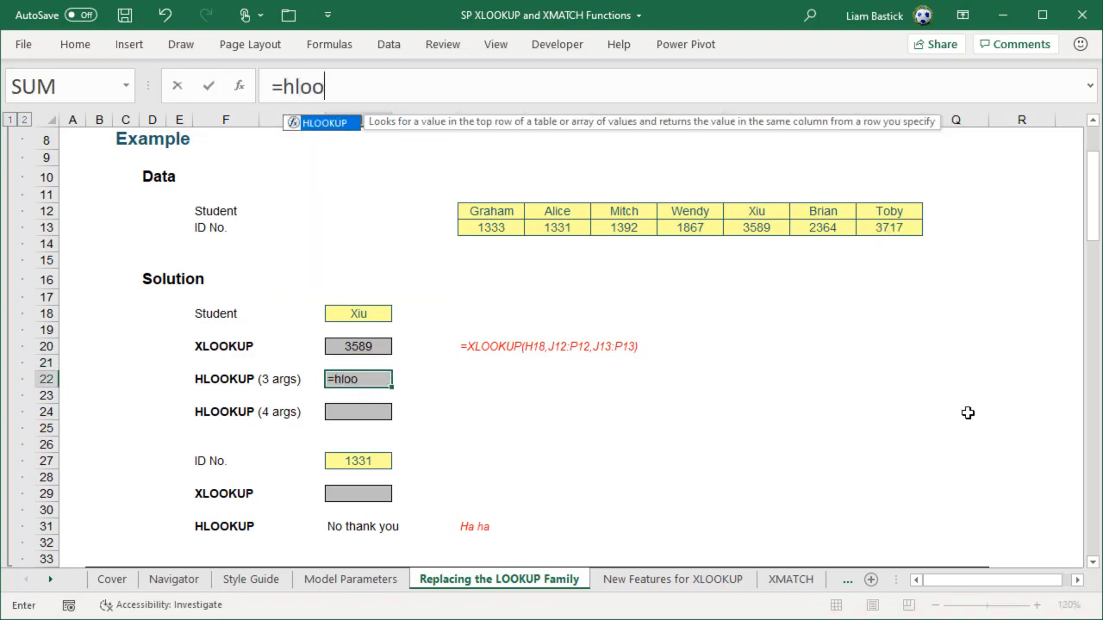
type("kup(")
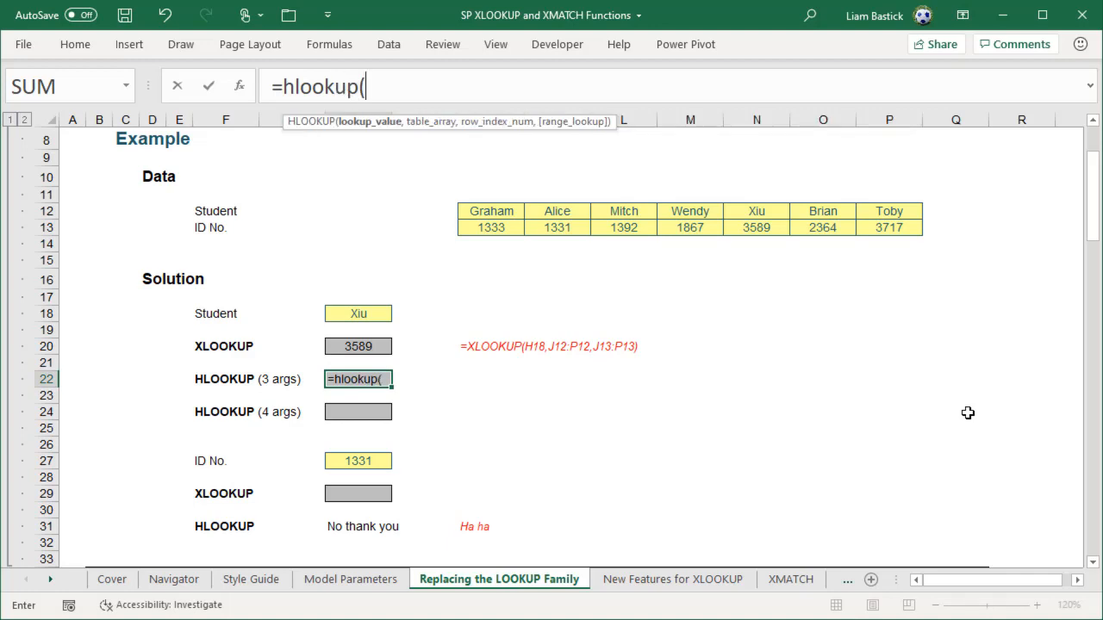
left_click(364, 312)
type(",")
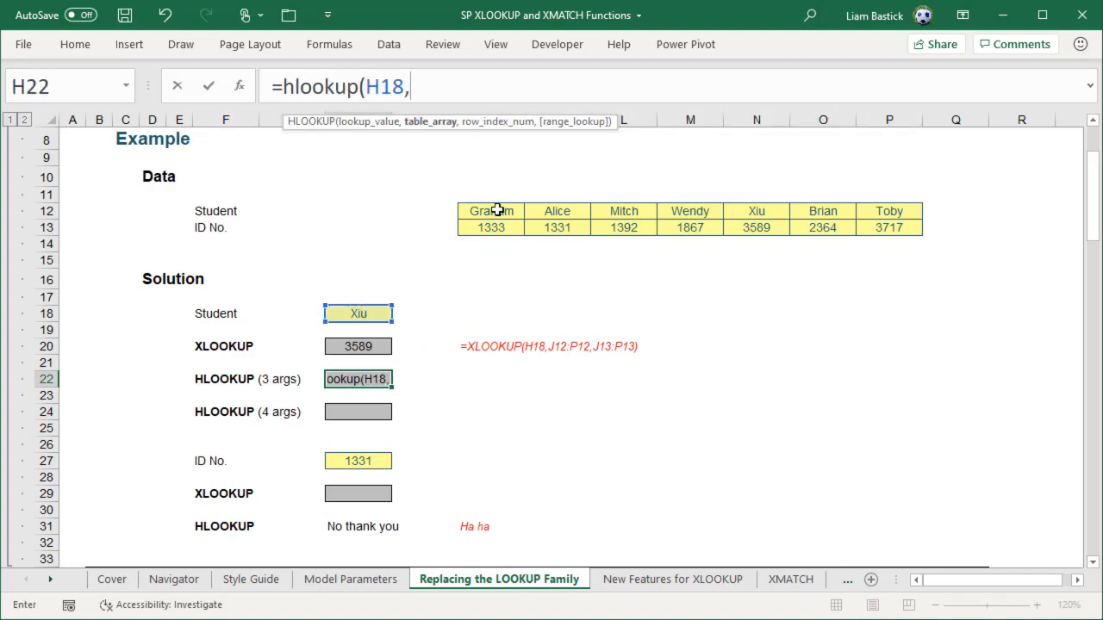
left_click_drag(497, 213, 848, 216)
type(",")
type("2:P13,2")
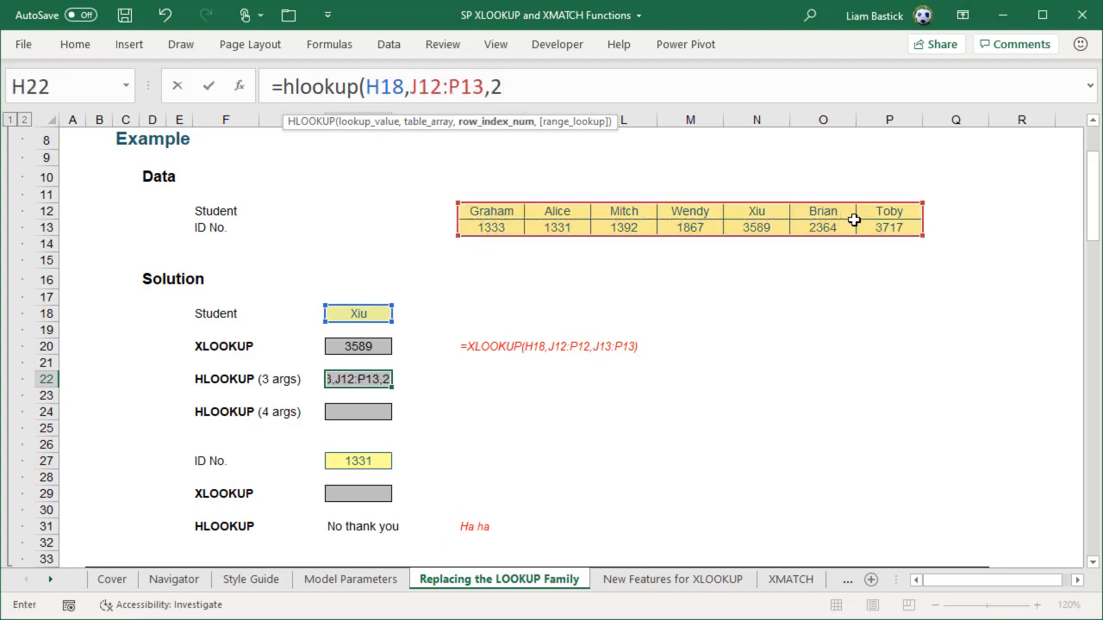
type(")")
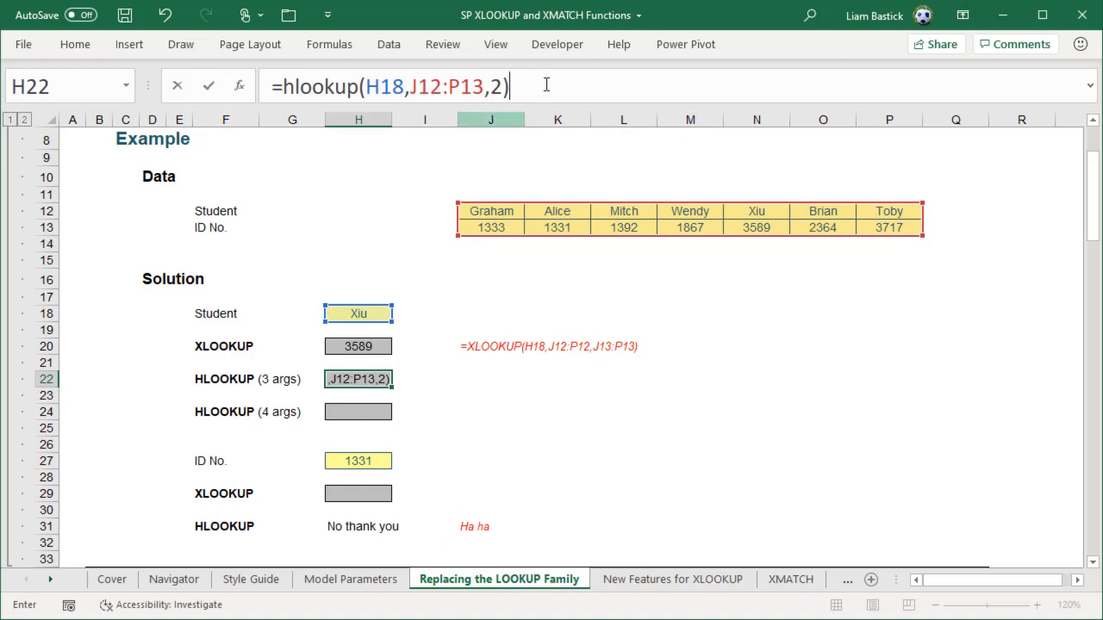
Copy the HLOOKUP formula text from H22 into H24 for the four-argument version
left_click_drag(546, 85, 150, 97)
key("ctrl+c")
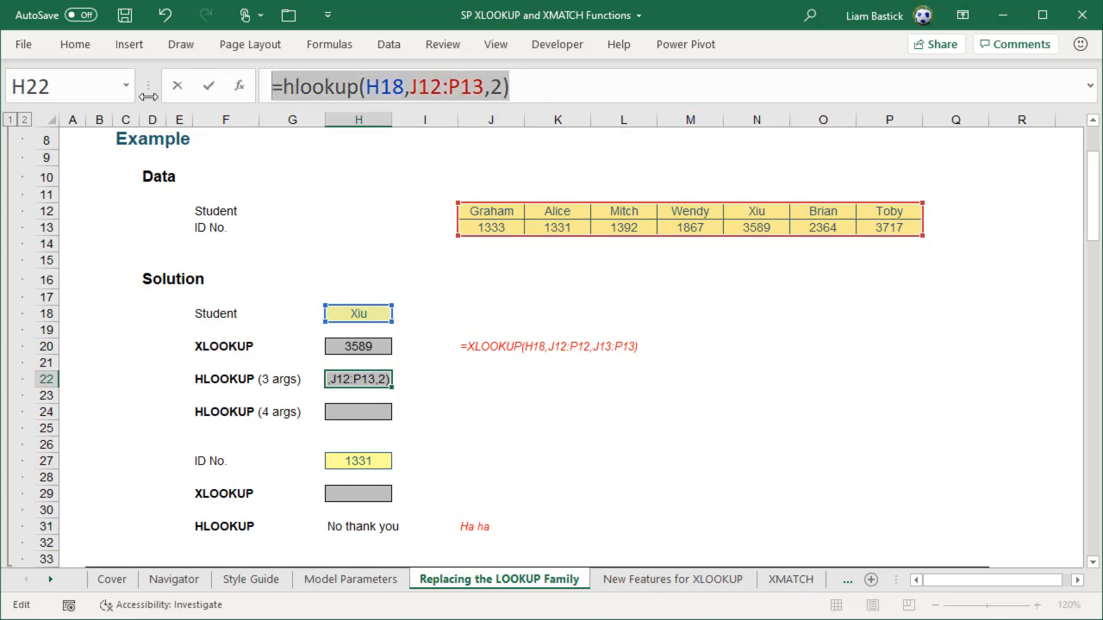
key("Return")
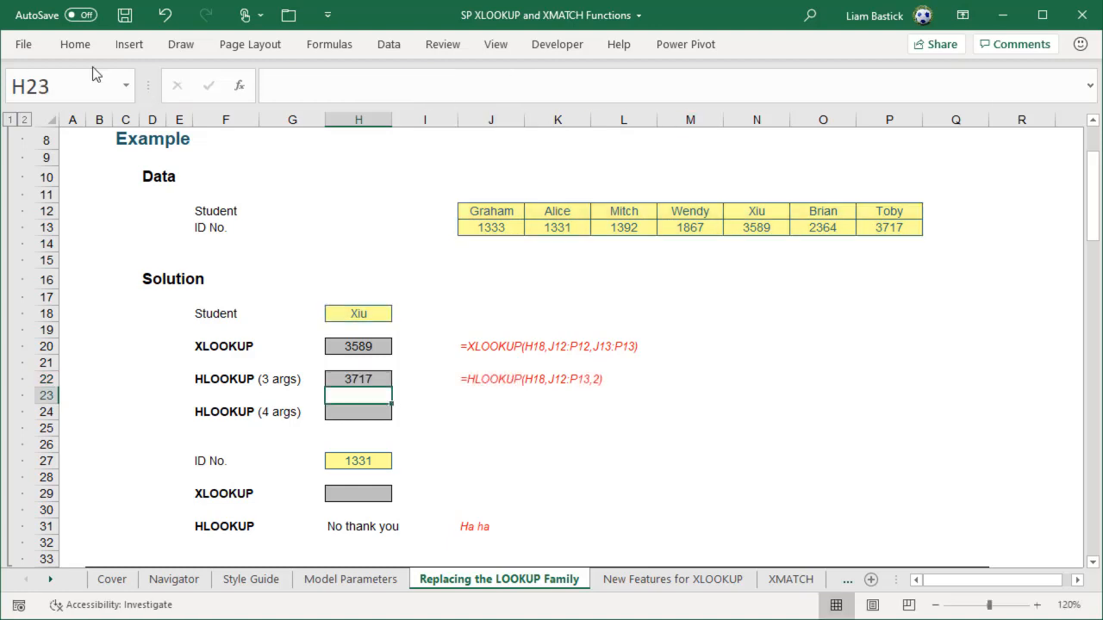
left_click(365, 418)
left_click(419, 85)
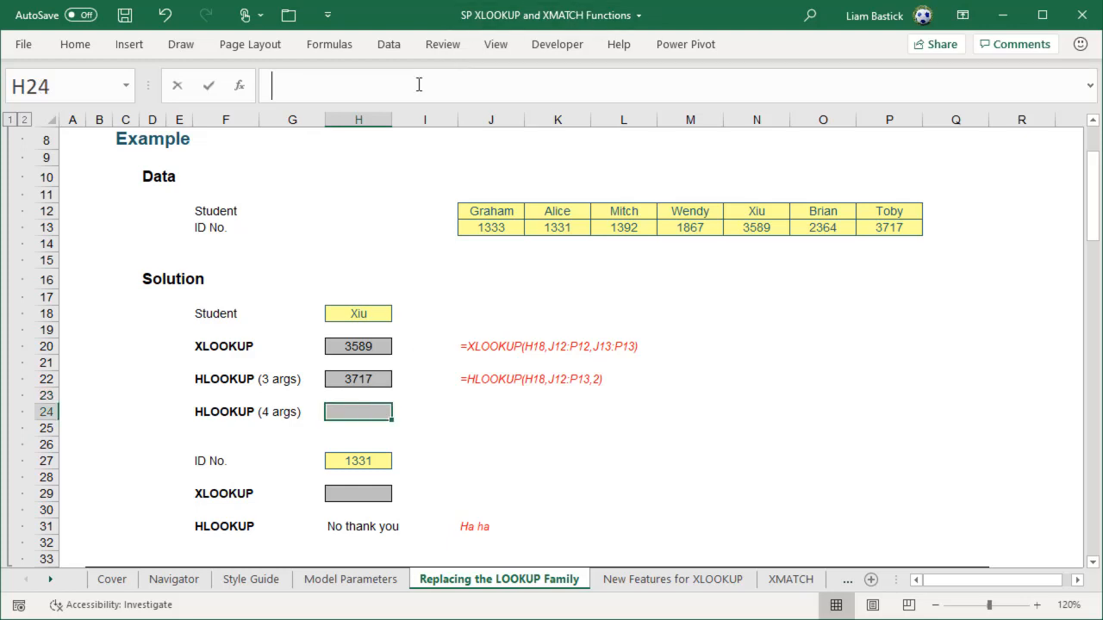
key("ctrl+v")
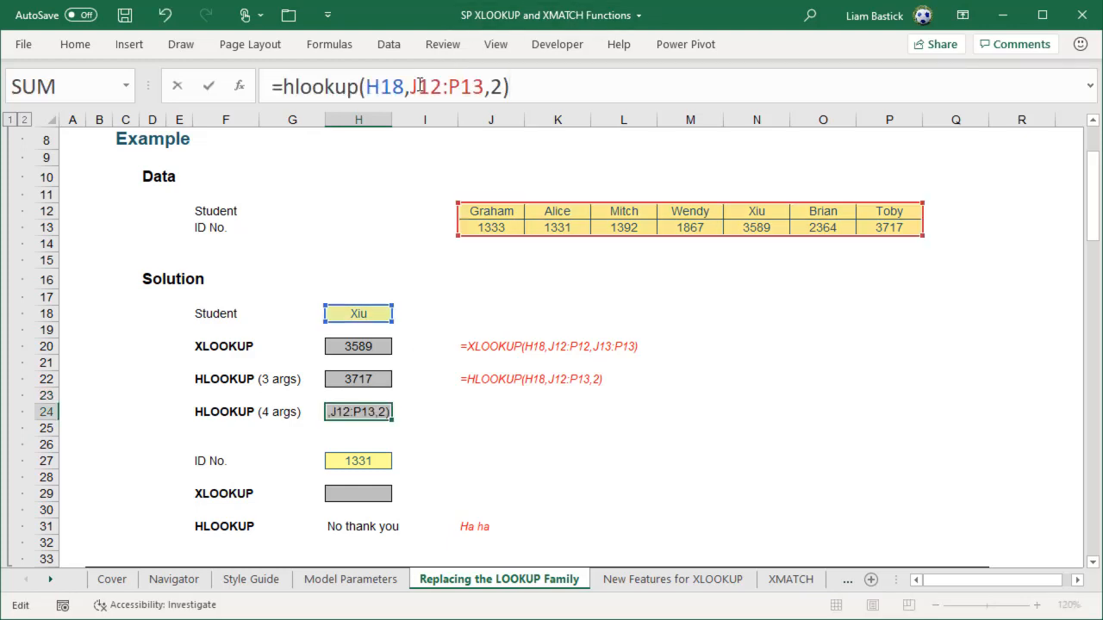
Add FALSE as the fourth argument in H24, making the formula =HLOOKUP(H18,J12:P13,2,FALSE)
key("BackSpace")
type(",f")
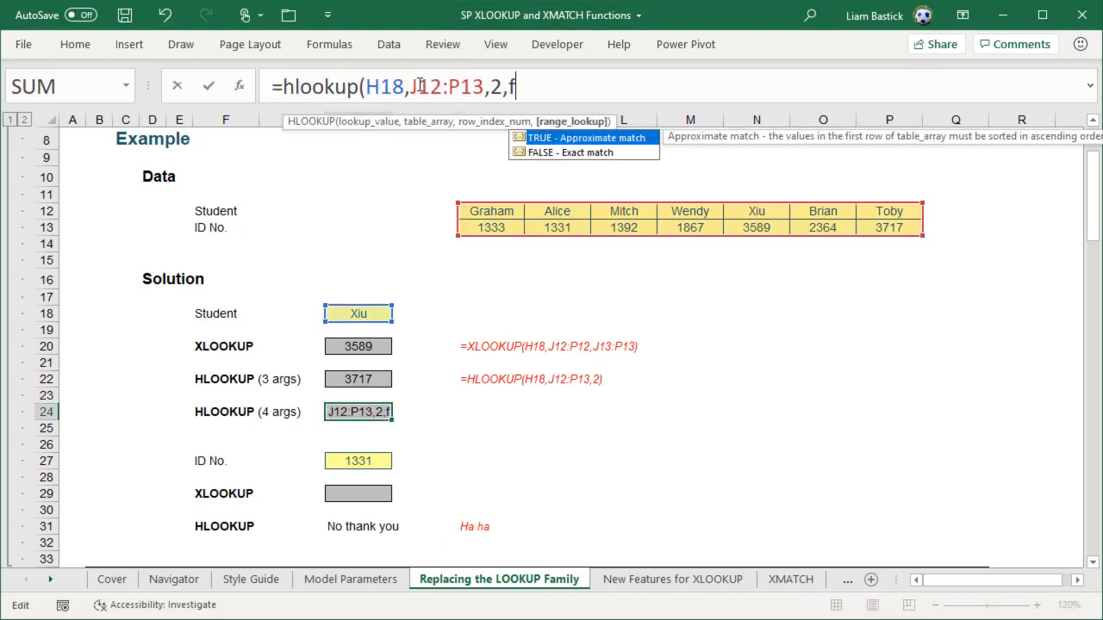
type("alse)")
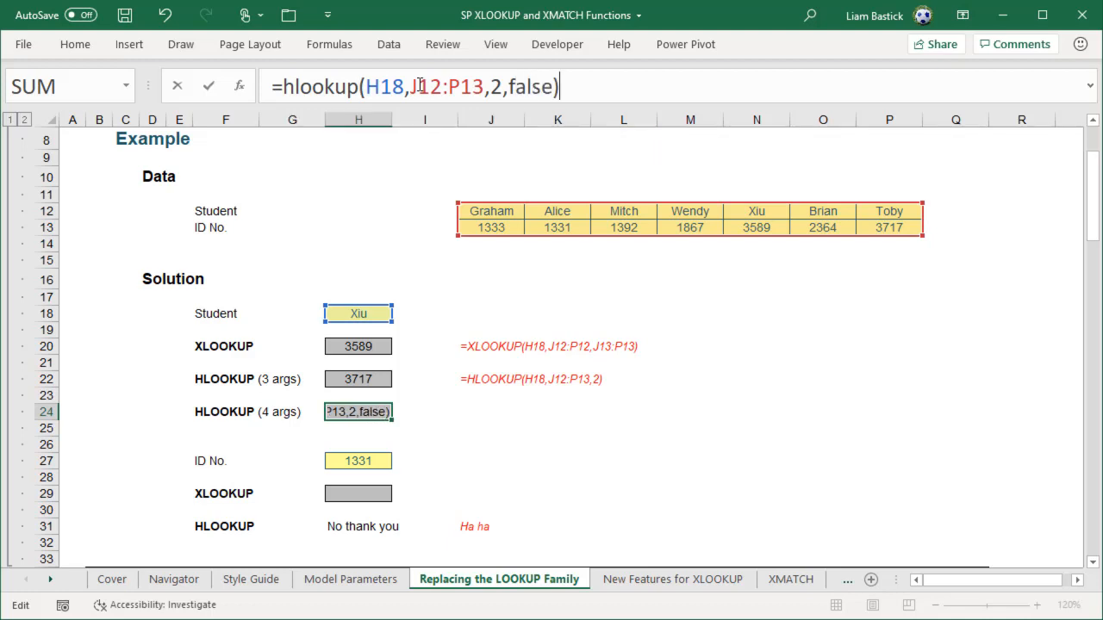
key("Return")
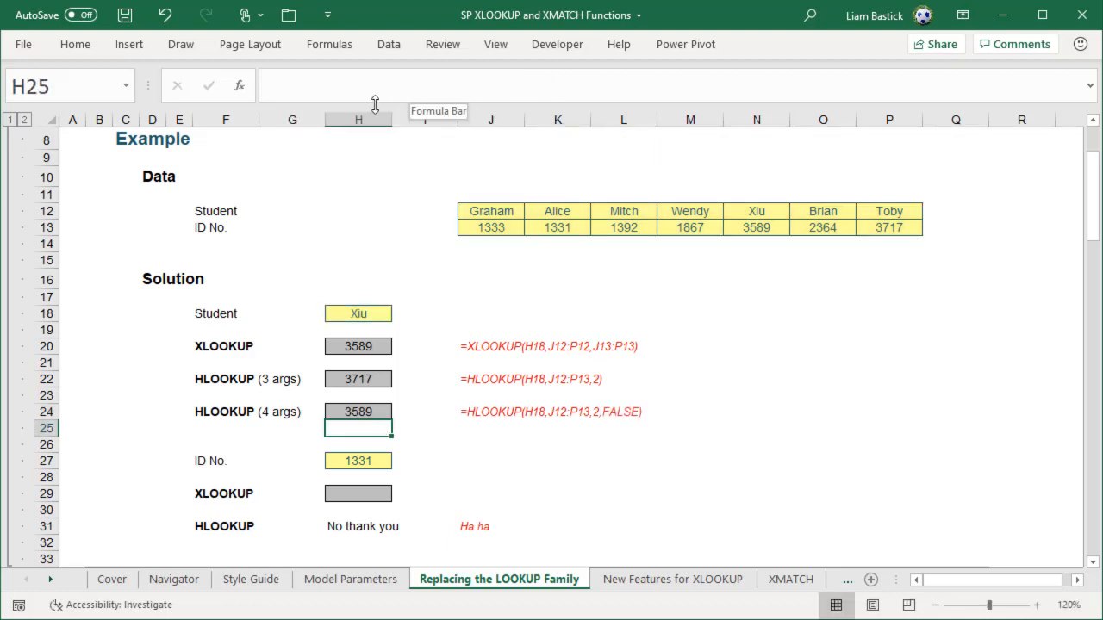
Enter the reverse lookup =XLOOKUP(H27,J13:P13,J12:P12) in H29 to return the student's name from the ID number
left_click(381, 494)
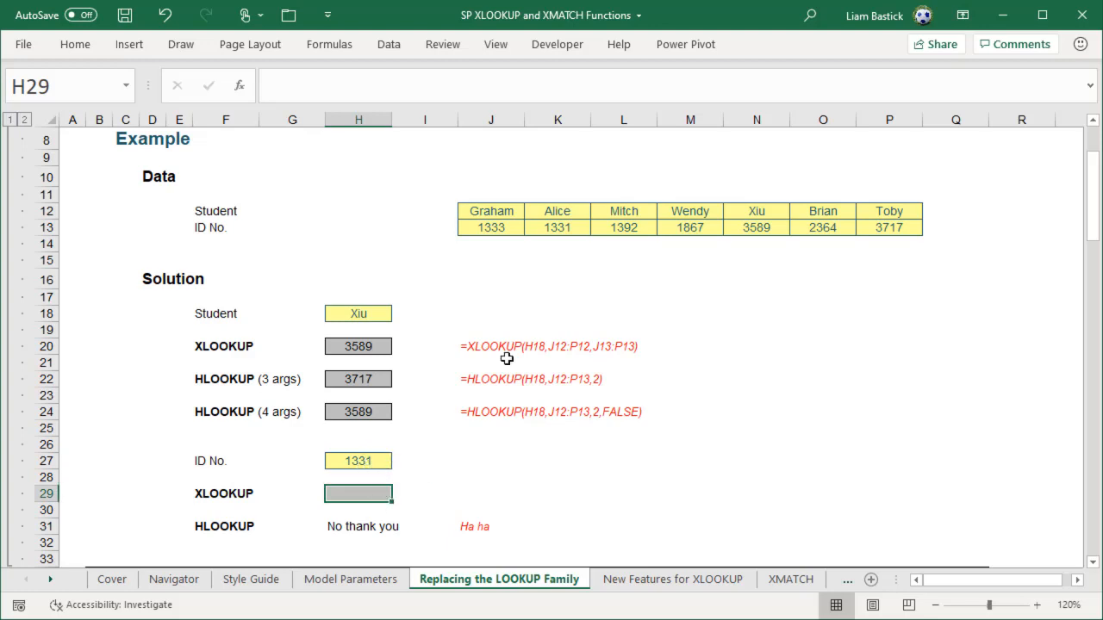
type("=")
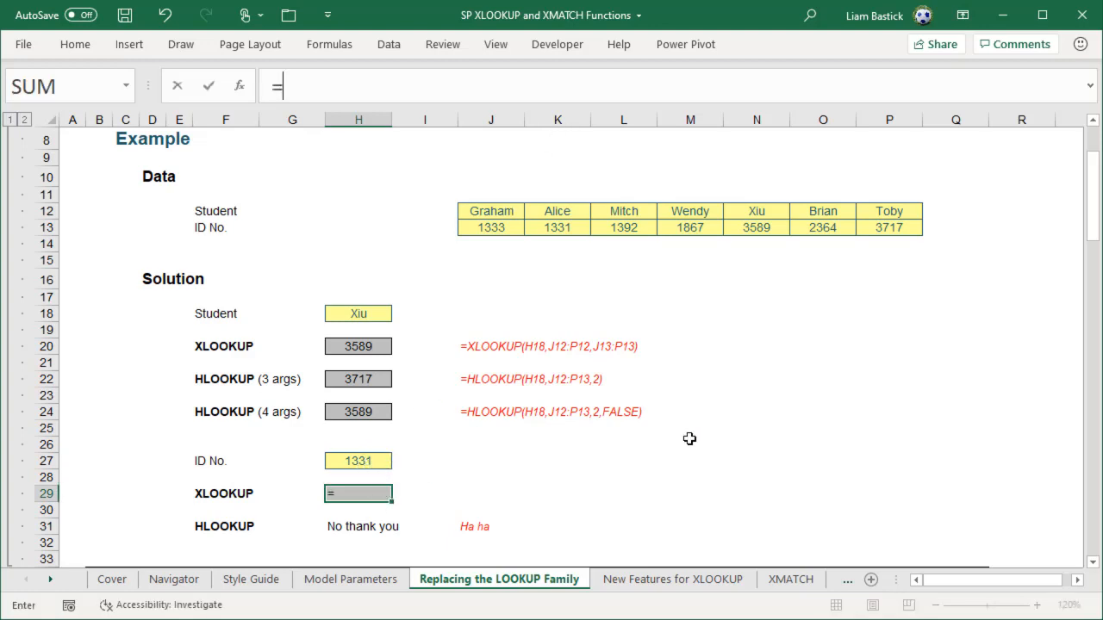
type("xlookup(")
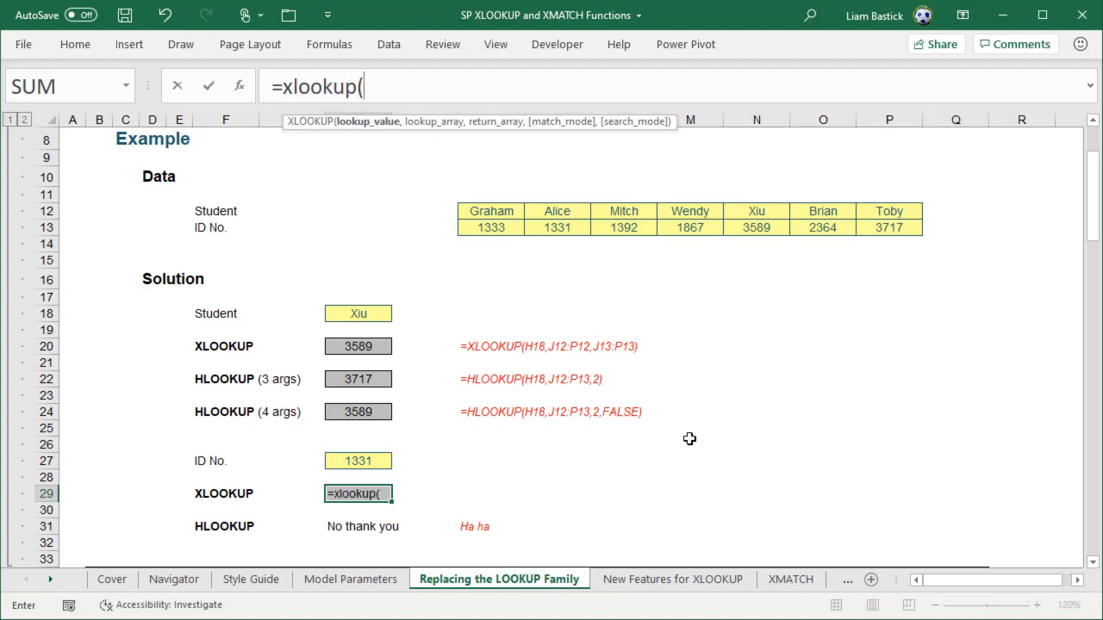
left_click(379, 454)
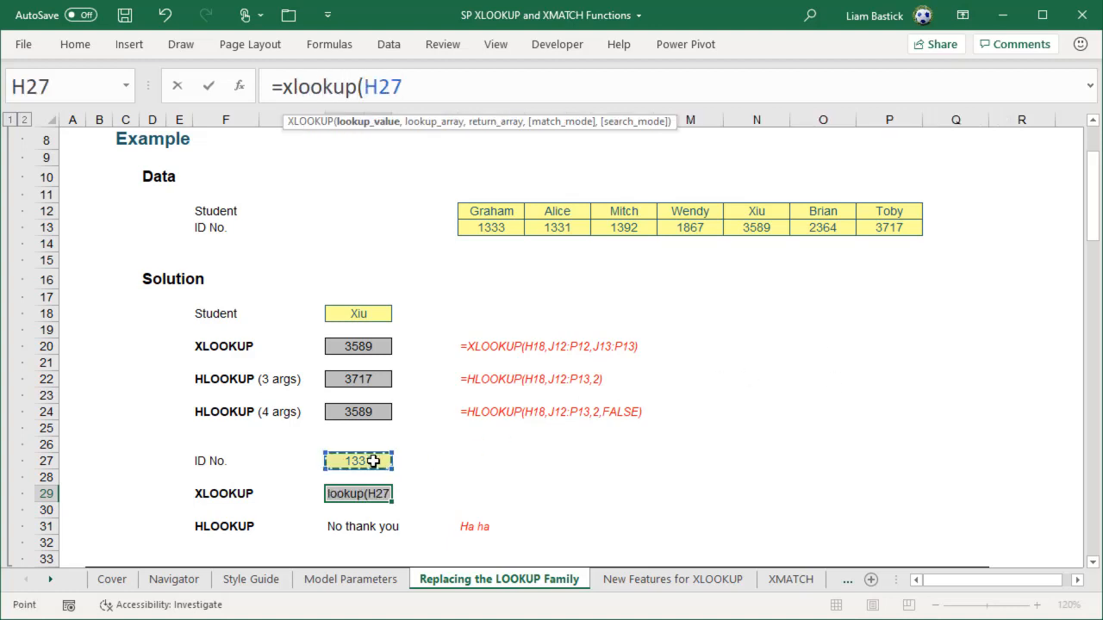
type(",")
left_click_drag(493, 227, 884, 229)
type(",")
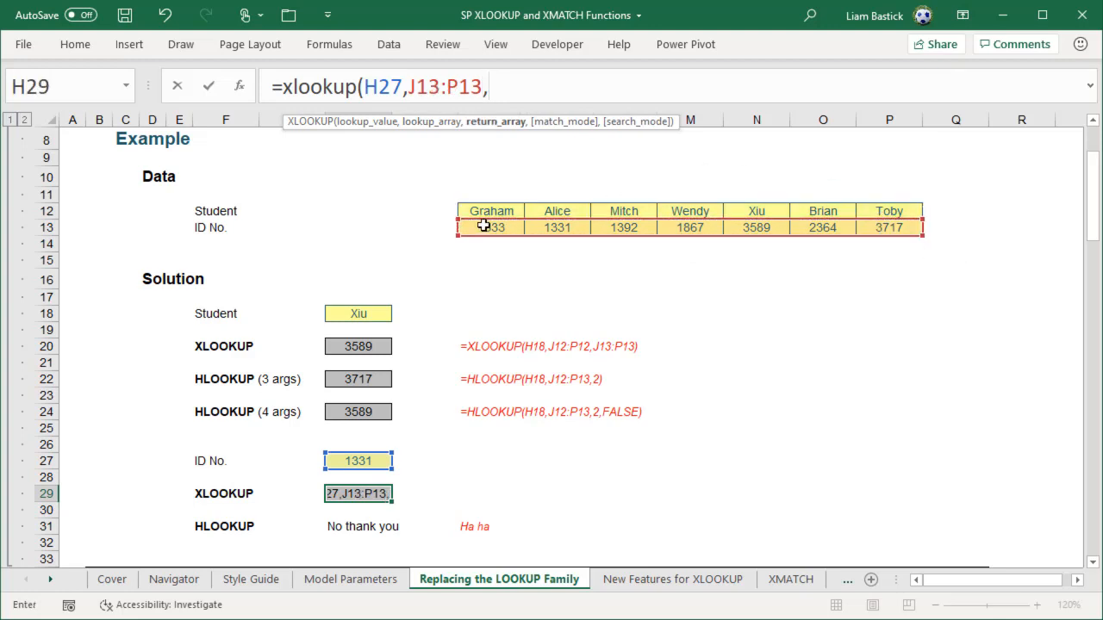
left_click_drag(498, 211, 891, 217)
type(")")
key("Return")
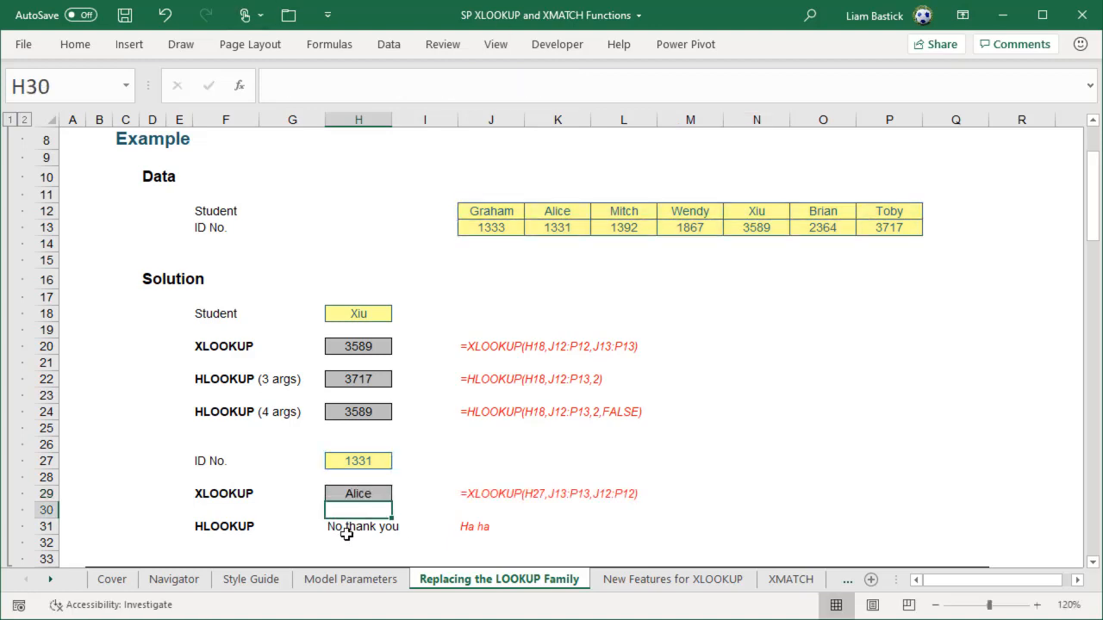
key("Down")
left_click(491, 505)
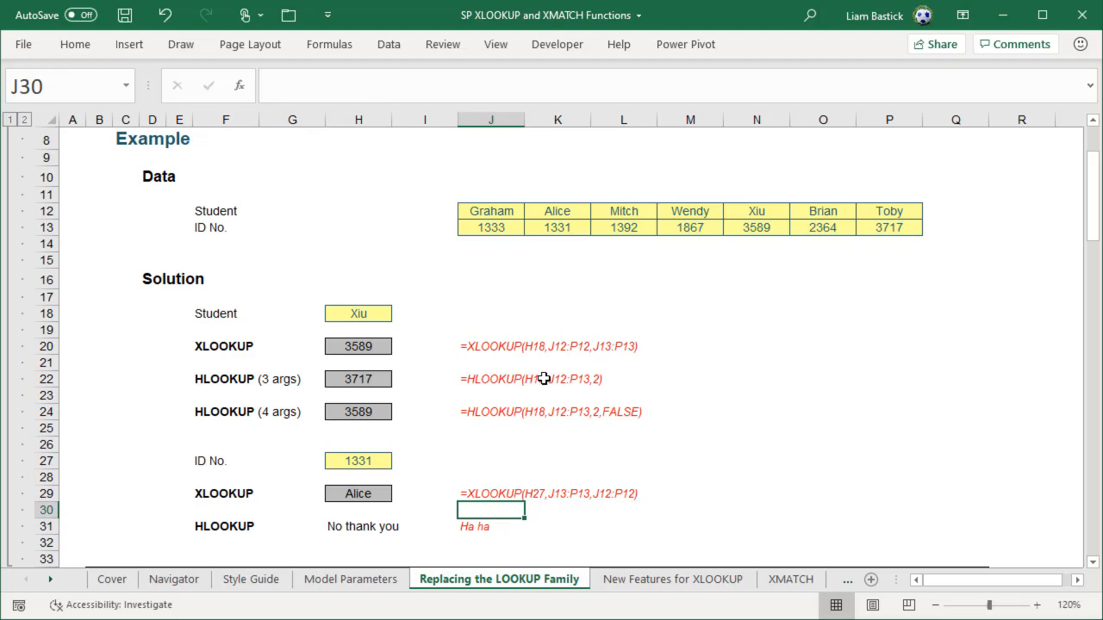
Examine the LOOKUP formula text in G77 of the LOOKUP Replacement section
scroll(543, 379, "down", 11)
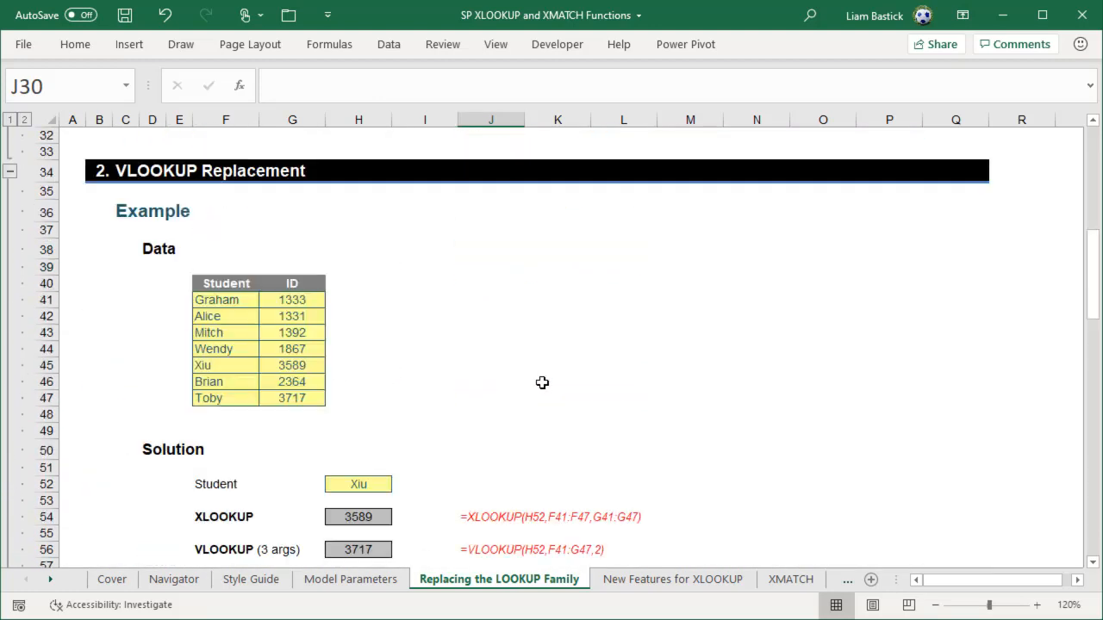
scroll(541, 385, "down", 6)
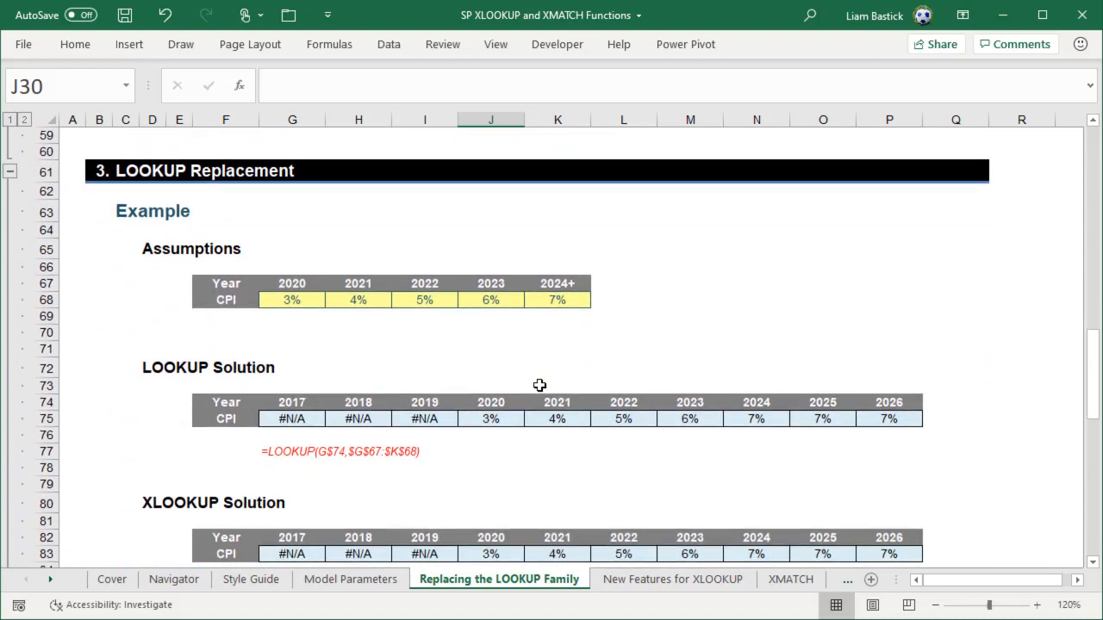
scroll(336, 381, "down", 1)
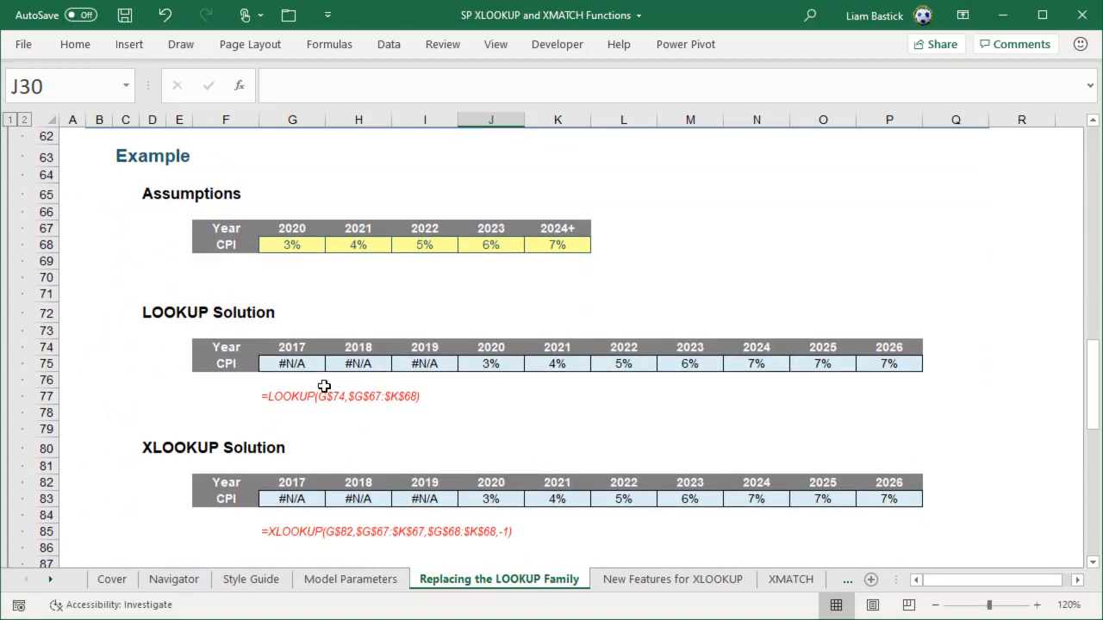
left_click(310, 393)
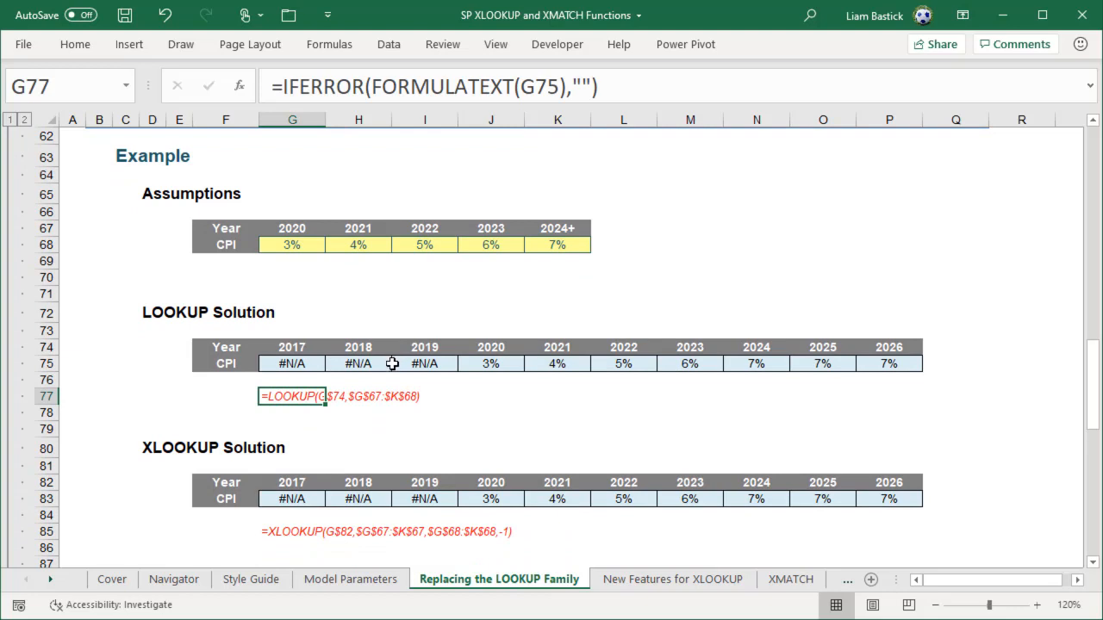
Remove the -1 match mode argument from the XLOOKUP formula in G83 of the XLOOKUP Solution table
scroll(392, 363, "down", 1)
left_click(303, 441)
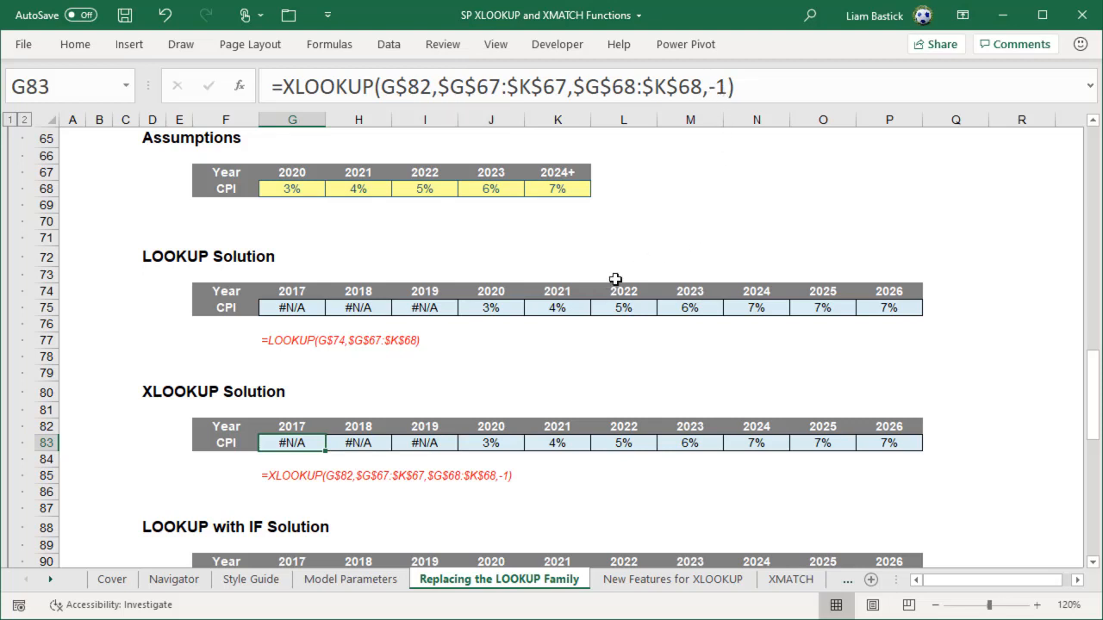
left_click(728, 89)
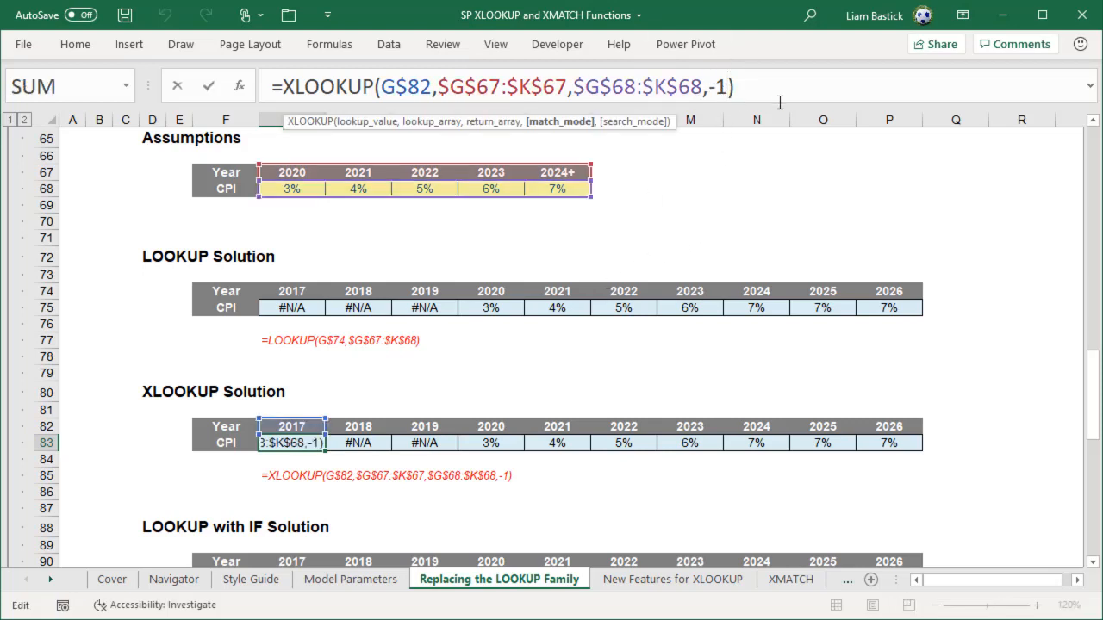
key("BackSpace")
key("BackSpace")
key("BackSpace")
key("Return")
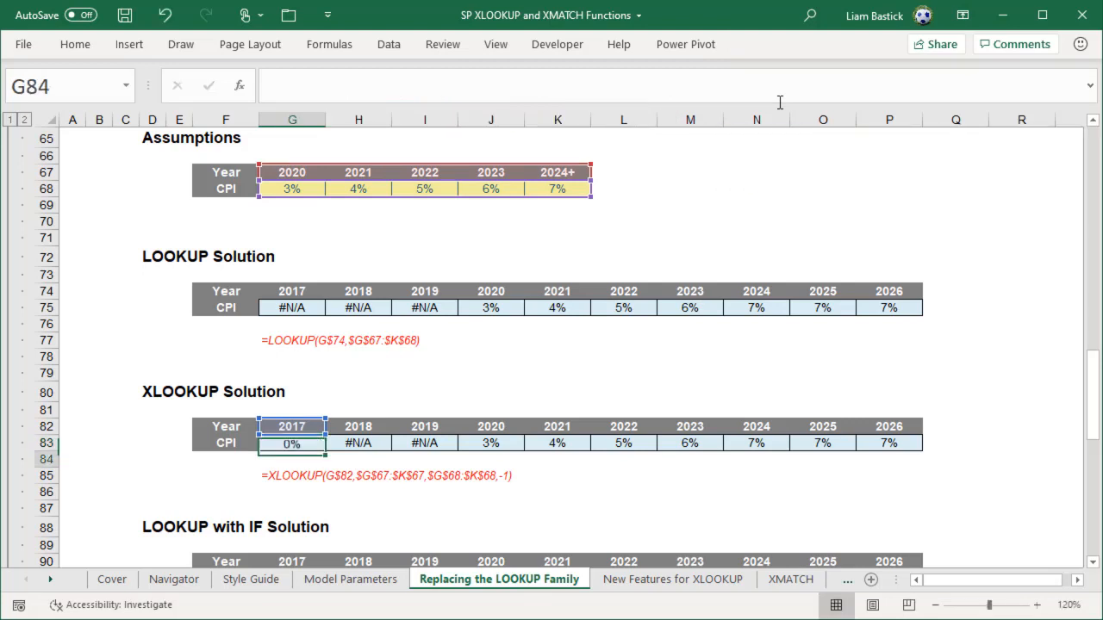
Fill the XLOOKUP formula from G83 across to P83 in the XLOOKUP Solution table and check its formula text in G85
left_click(305, 439)
left_click_drag(326, 458, 953, 456)
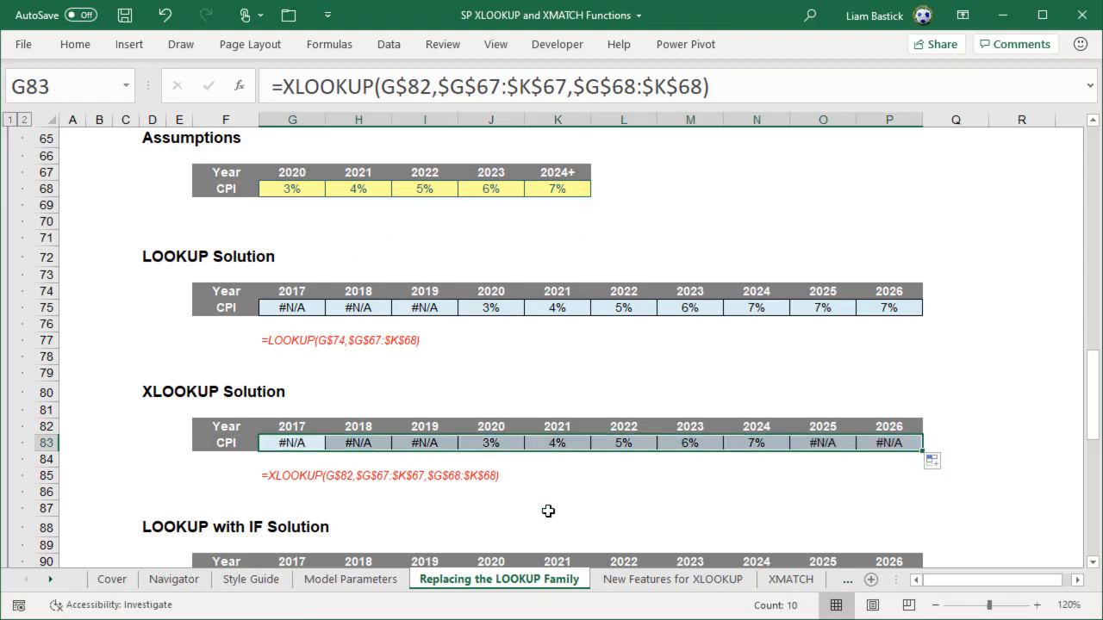
left_click(267, 475)
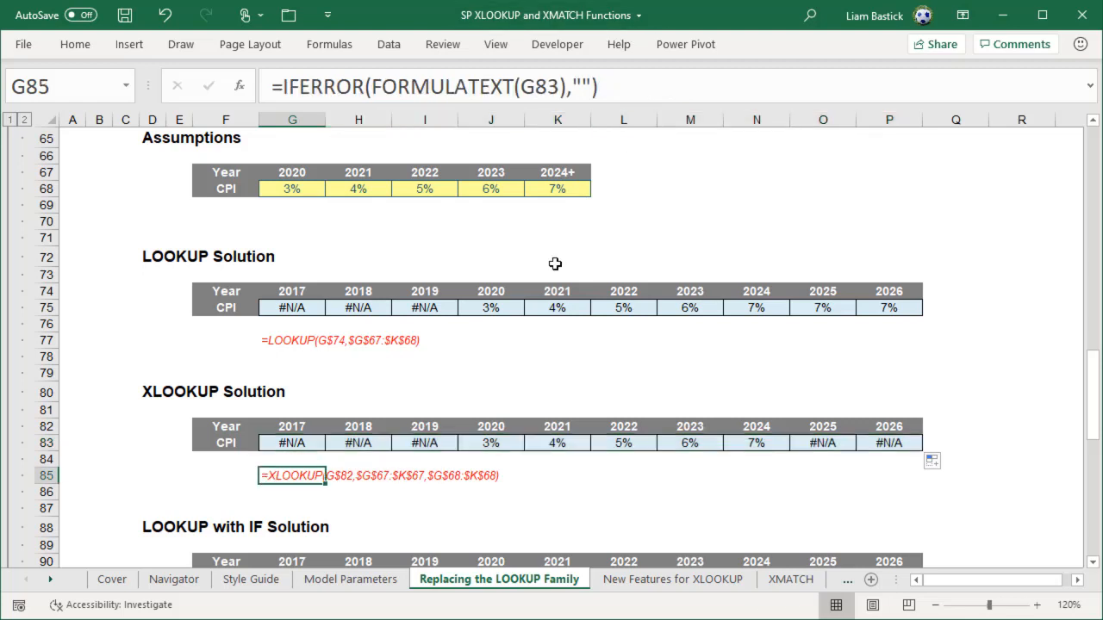
Add -1 as the match mode argument in G83, making the formula =XLOOKUP(G$82,$G$67:$K$67,$G$68:$K$68,-1)
left_click(270, 439)
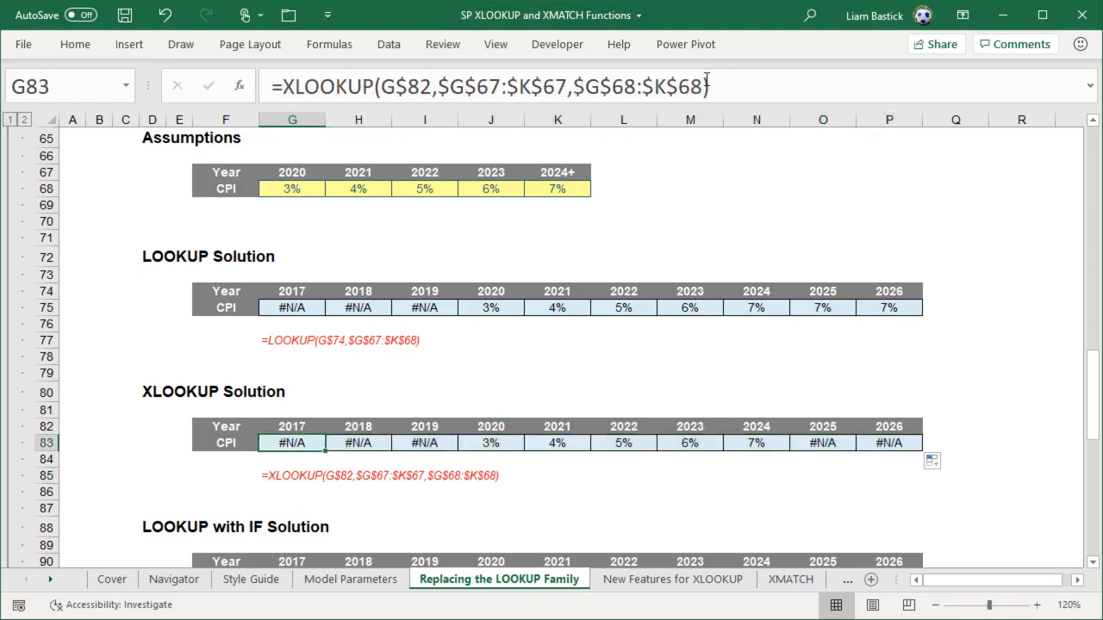
left_click(706, 80)
type(",-1")
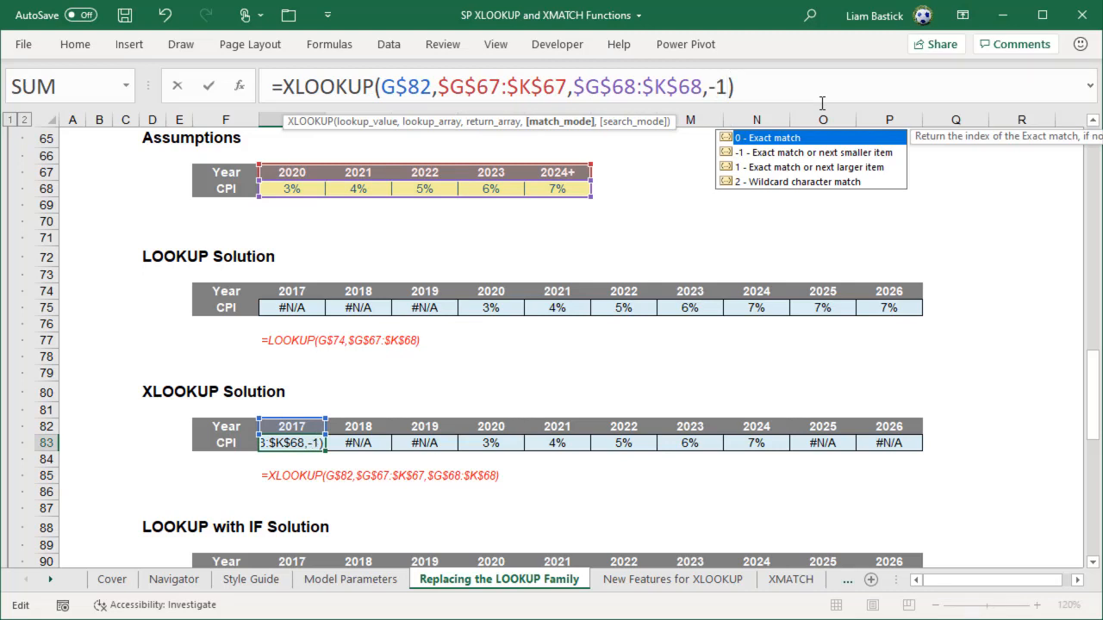
key("Return")
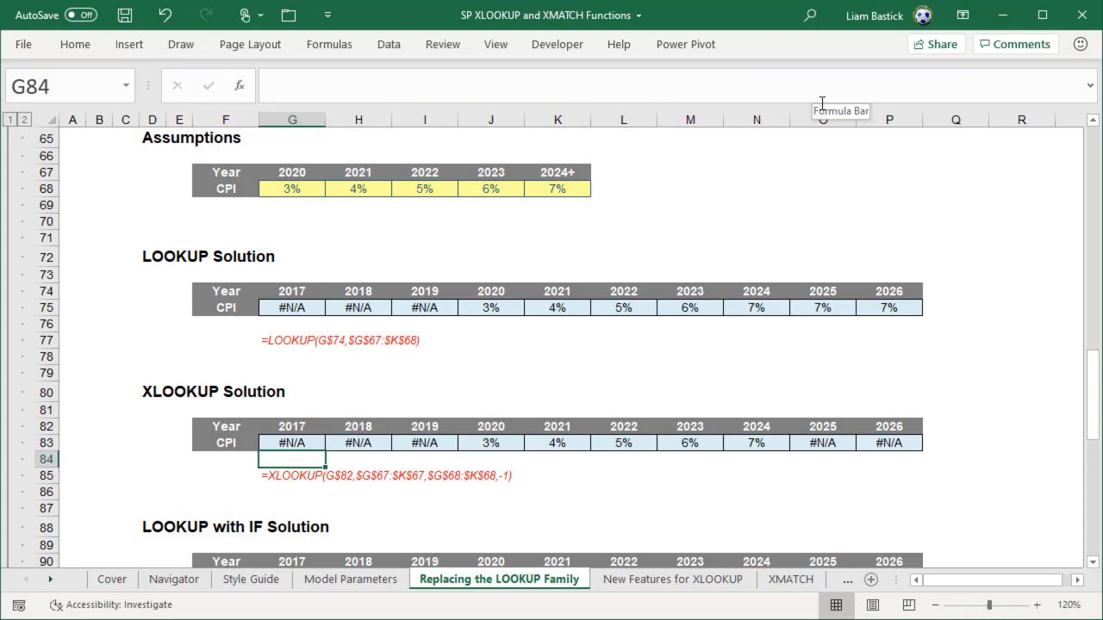
Compare the formula texts of the LOOKUP, XLOOKUP and LOOKUP with IF solutions in G77, G85 and G93
scroll(330, 400, "down", 1)
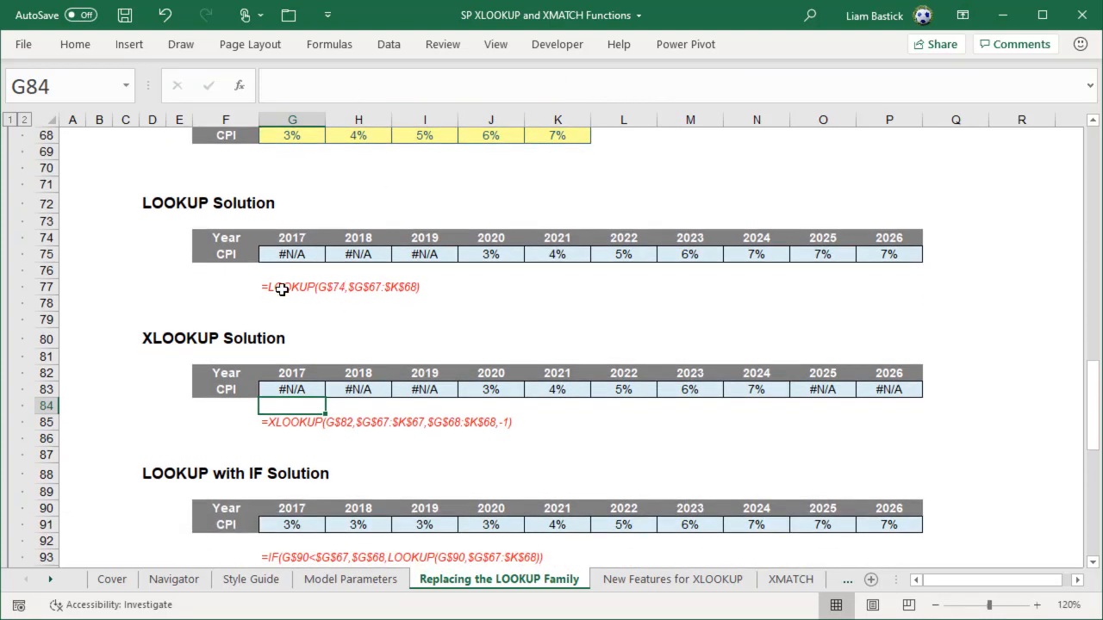
left_click(282, 290)
left_click(289, 423)
scroll(279, 446, "down", 1)
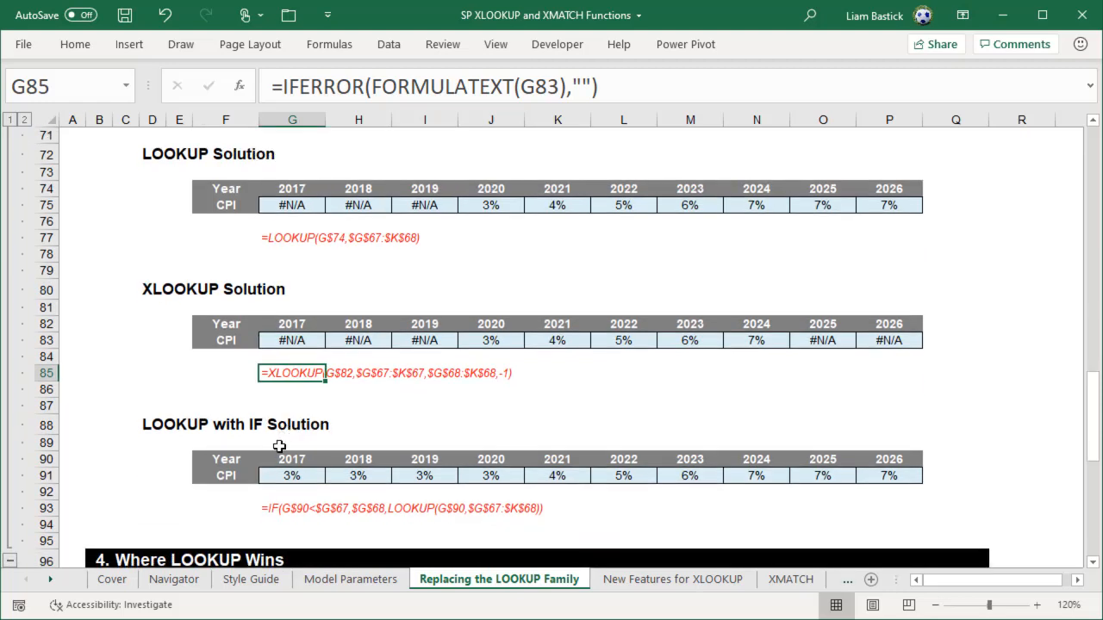
left_click(290, 507)
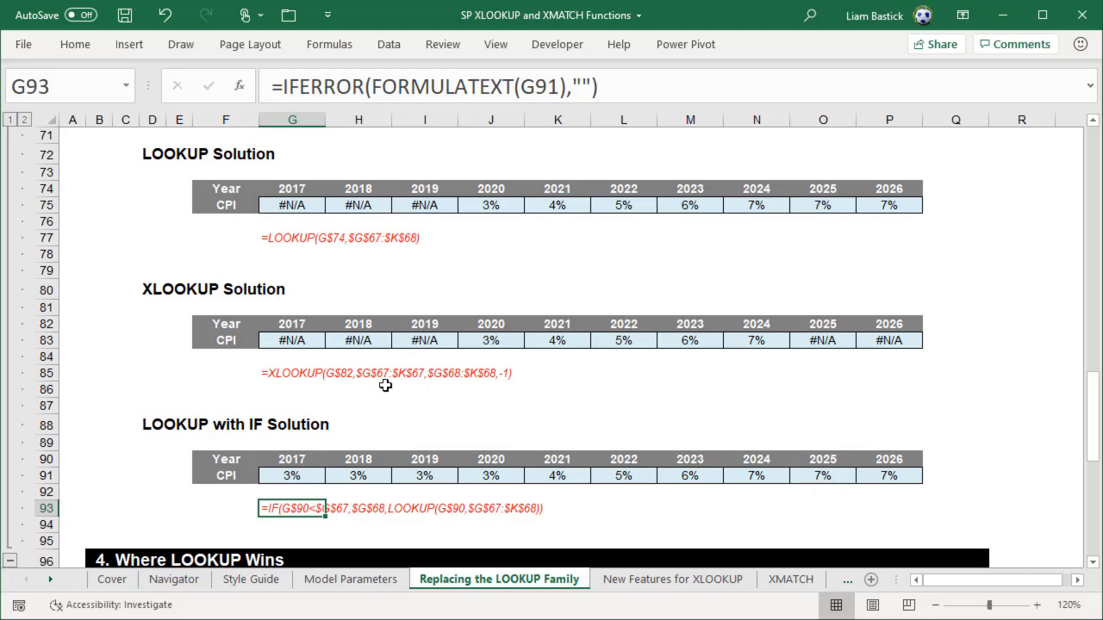
scroll(315, 357, "down", 1)
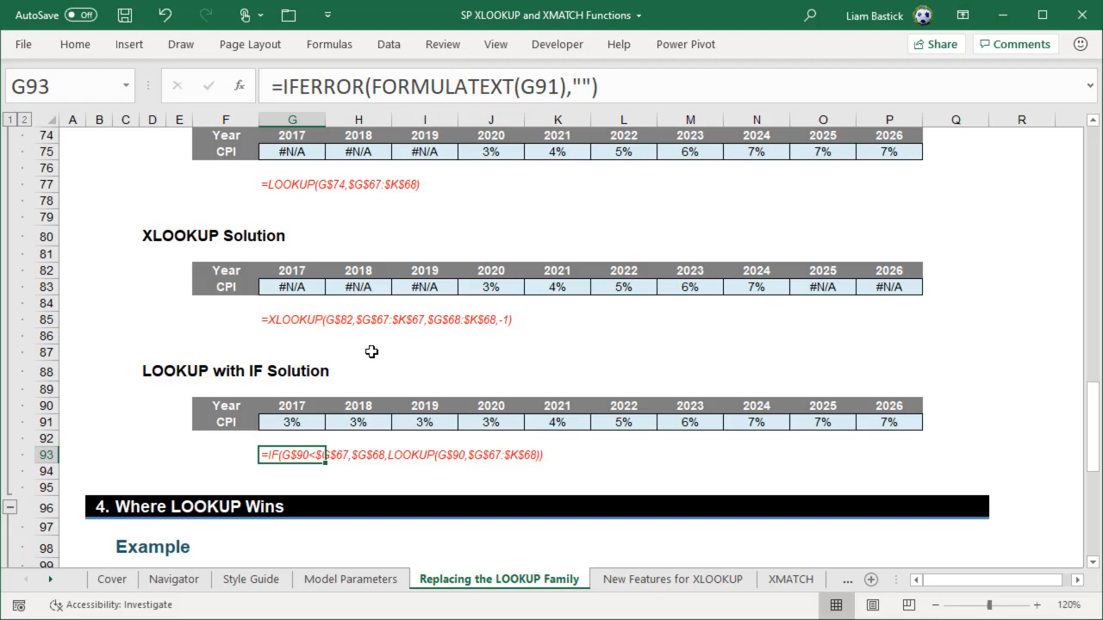
scroll(364, 445, "down", 4)
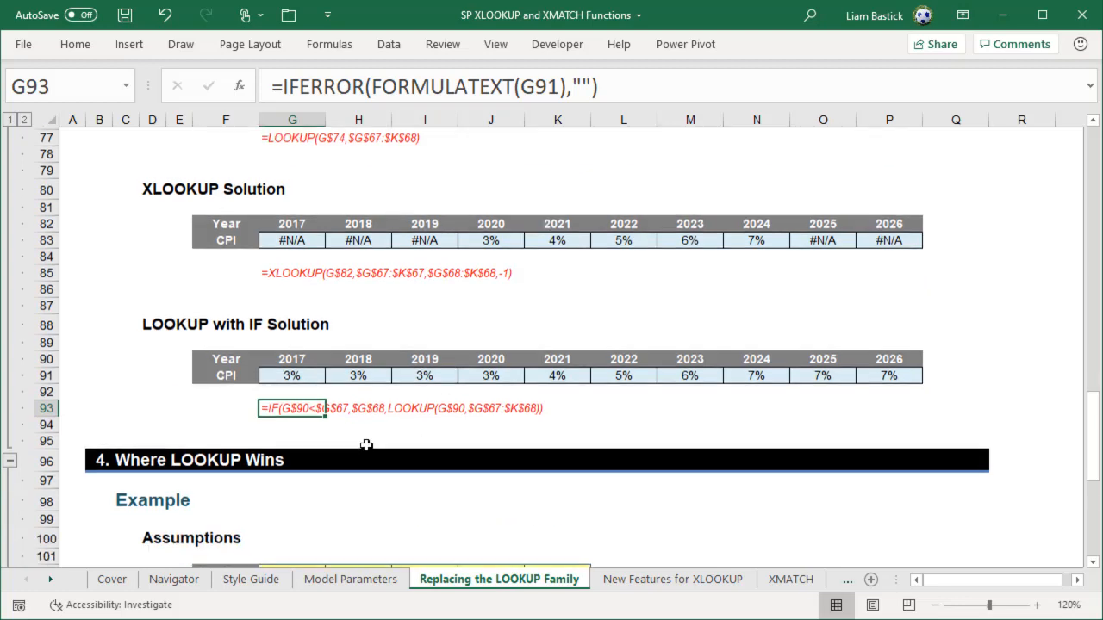
Inspect the LOOKUP formula in H116 of the Where LOOKUP Wins example and the ranges it references
scroll(366, 442, "down", 3)
scroll(364, 438, "up", 1)
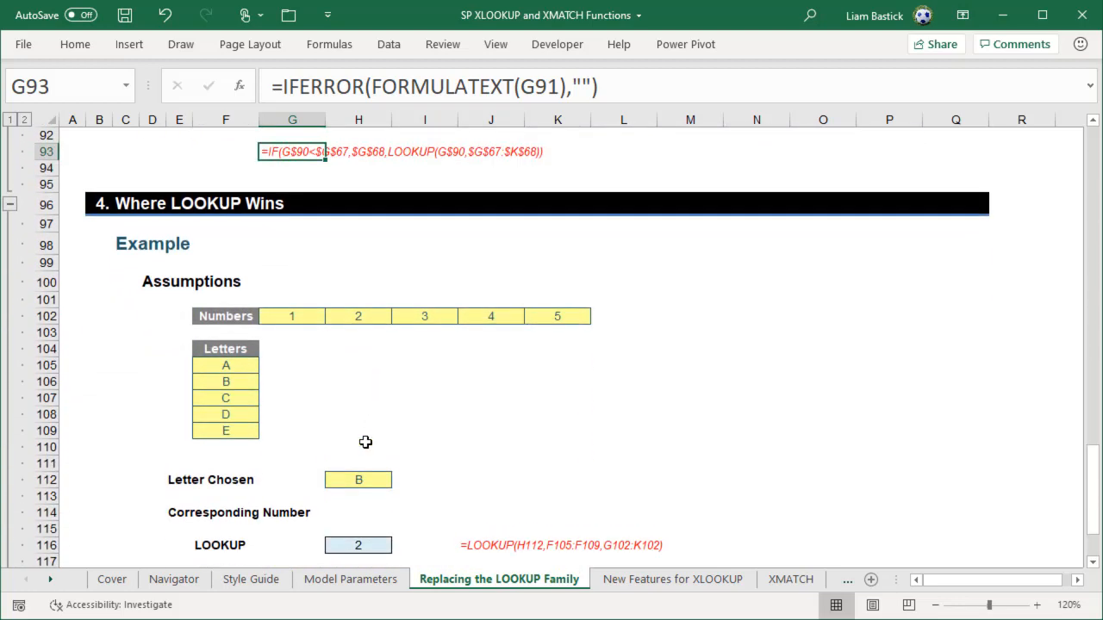
scroll(365, 438, "down", 1)
left_click(365, 495)
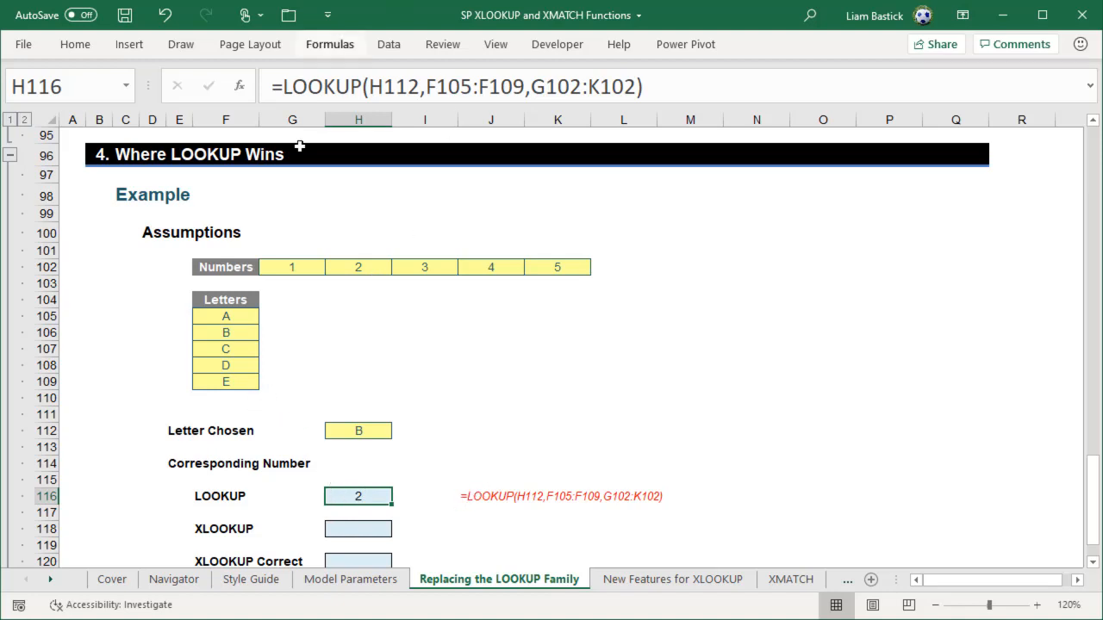
key("F2")
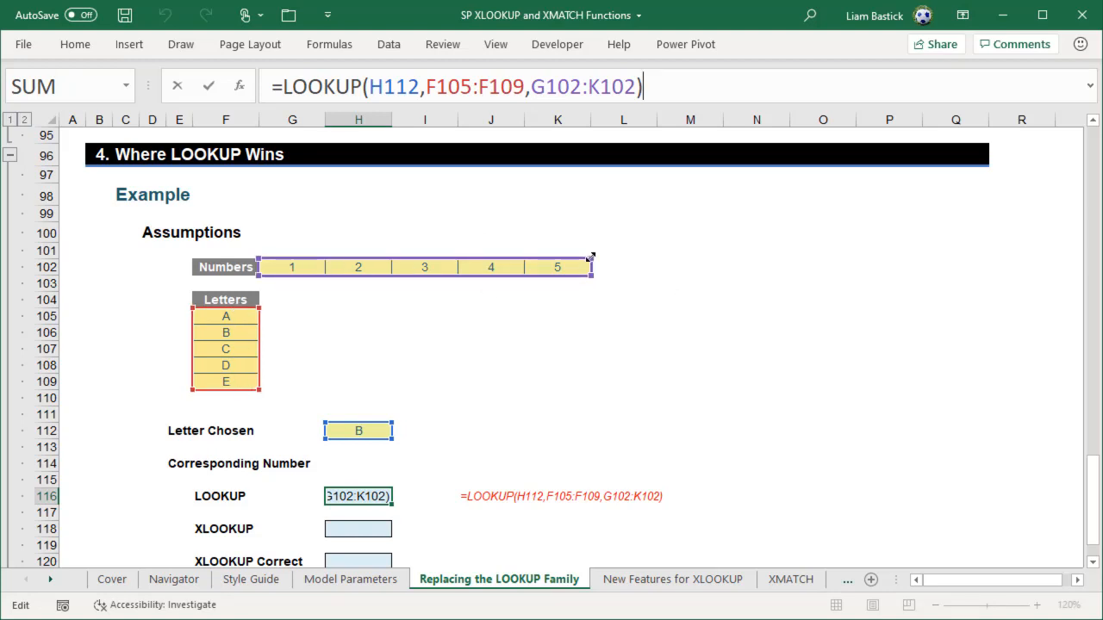
key("Escape")
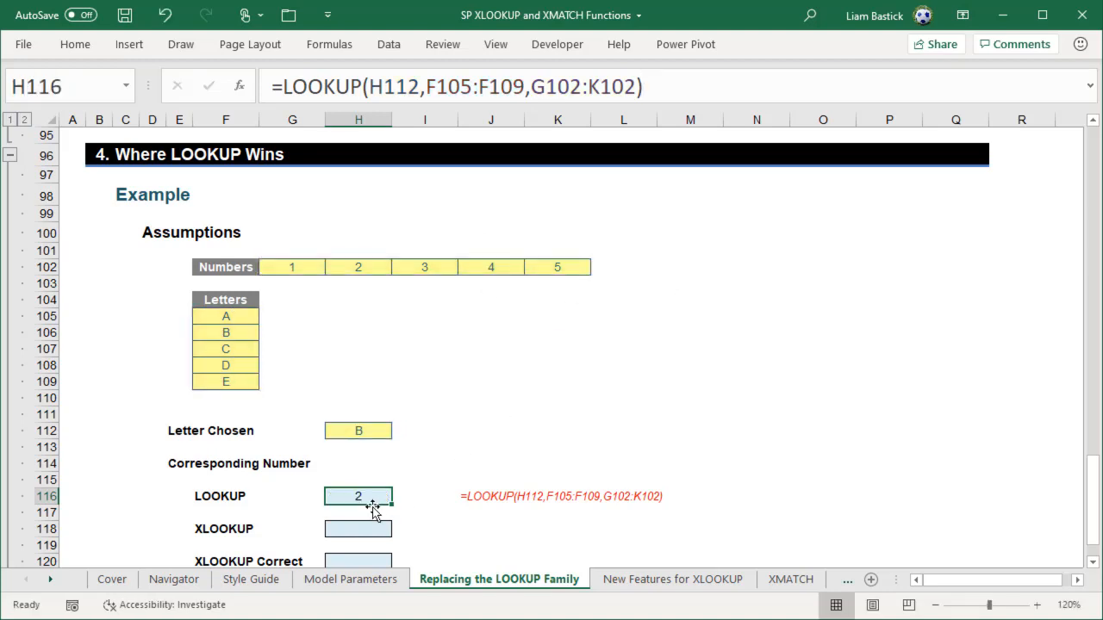
Enter =XLOOKUP(H112,F105:F109,G102:K102) in the XLOOKUP cell H118
left_click(340, 532)
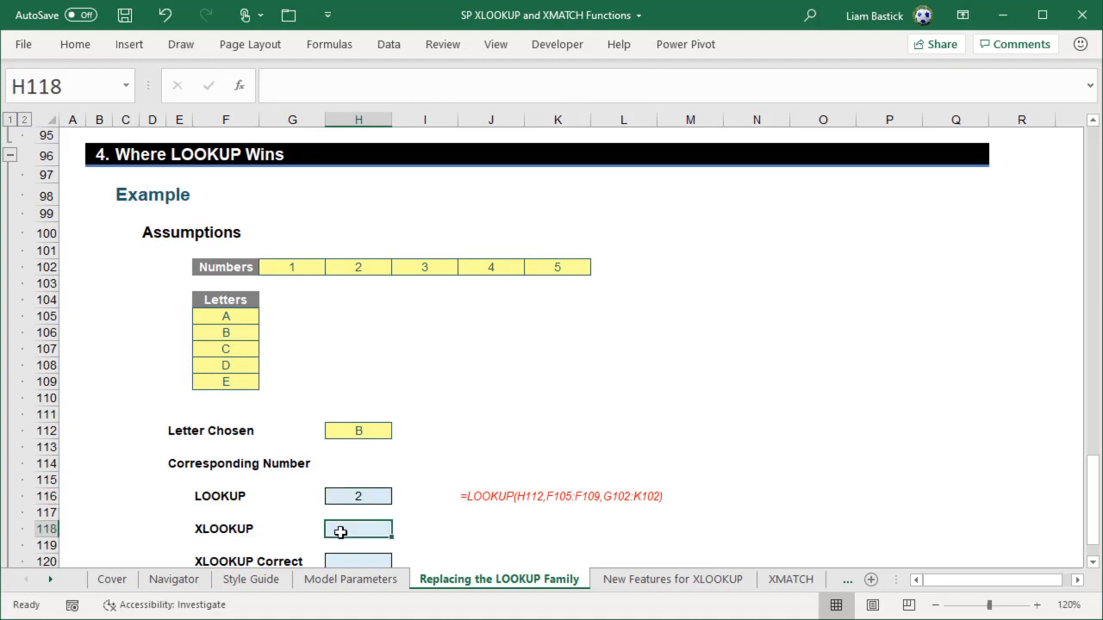
type("=xlookup(")
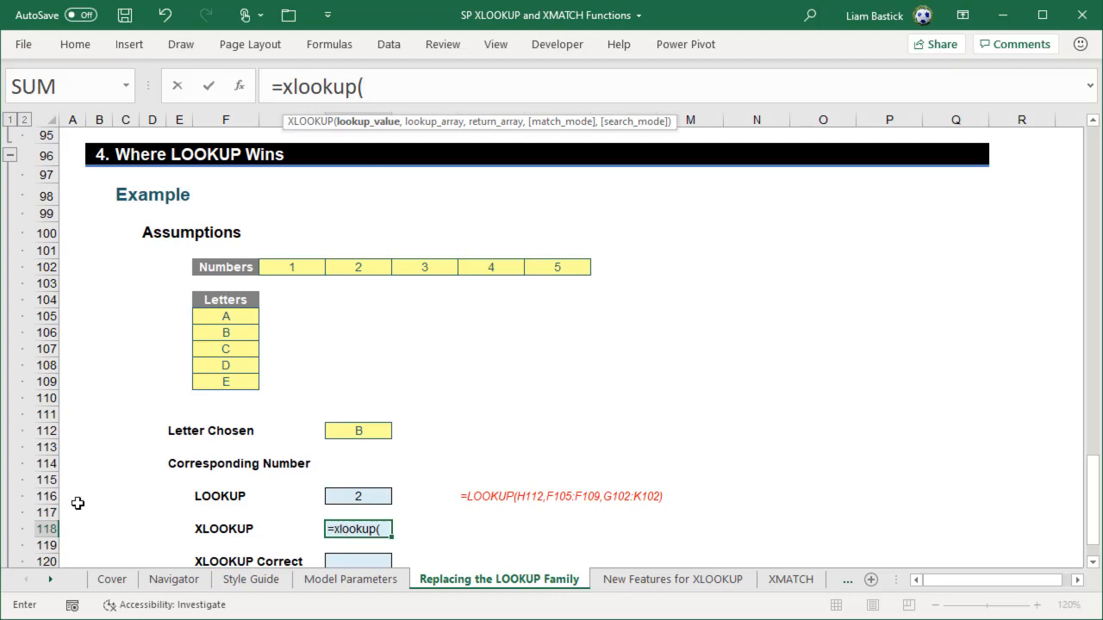
left_click(376, 431)
type(",")
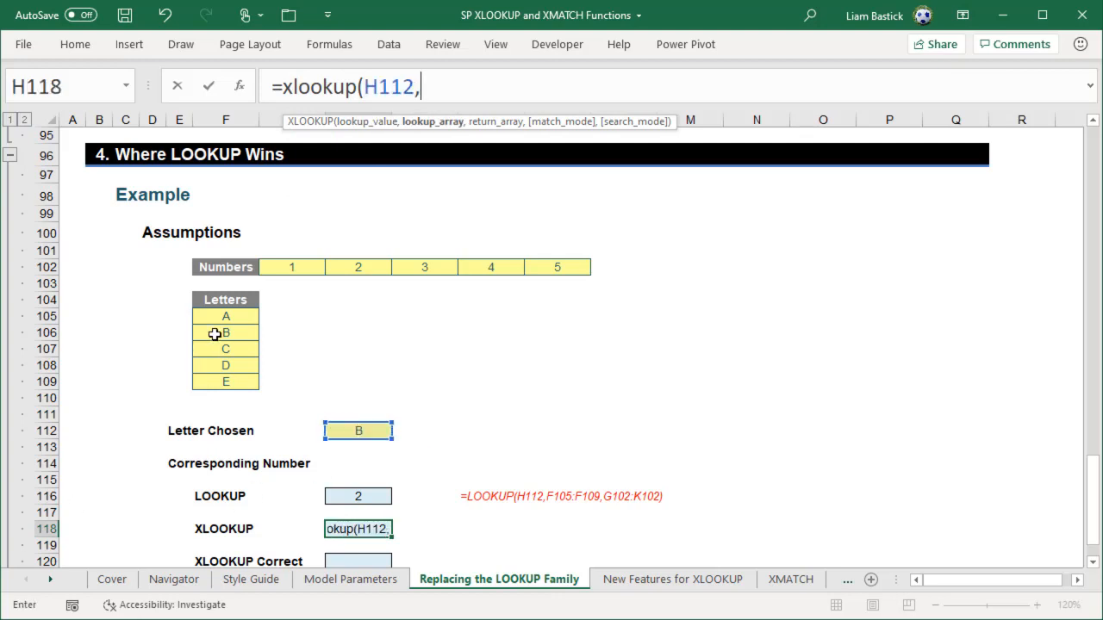
left_click_drag(224, 316, 229, 380)
type(",")
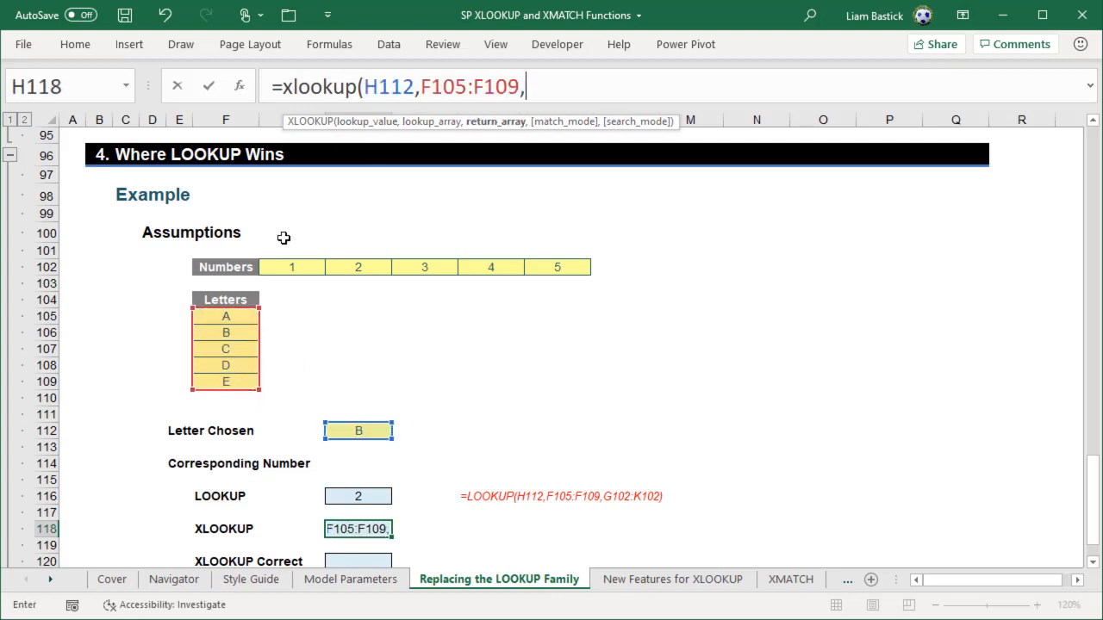
left_click_drag(279, 267, 574, 262)
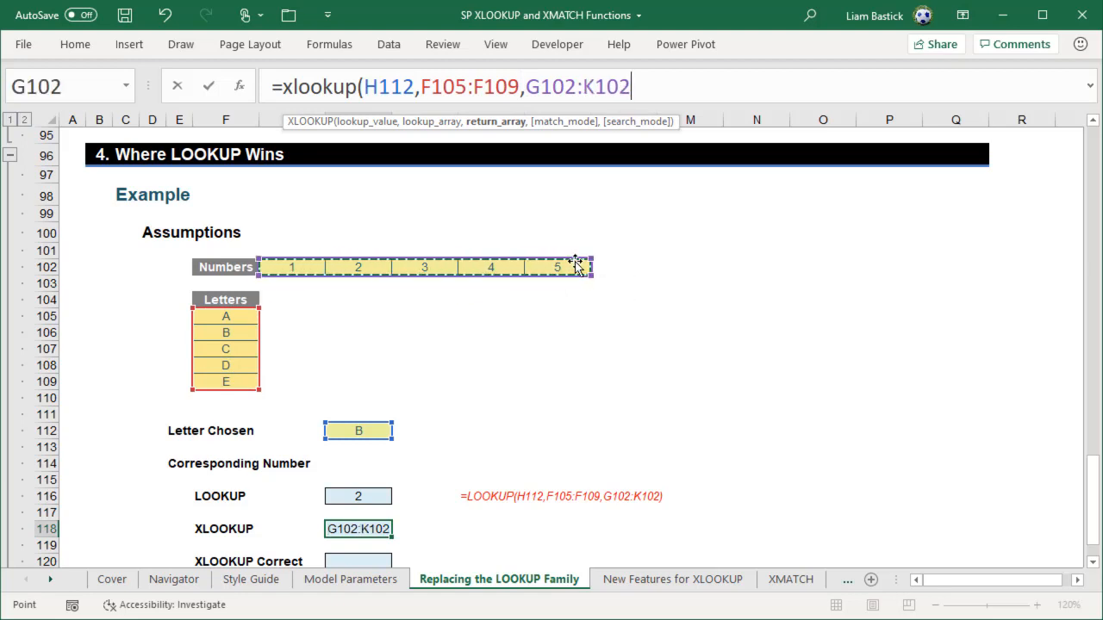
type(")")
key("Return")
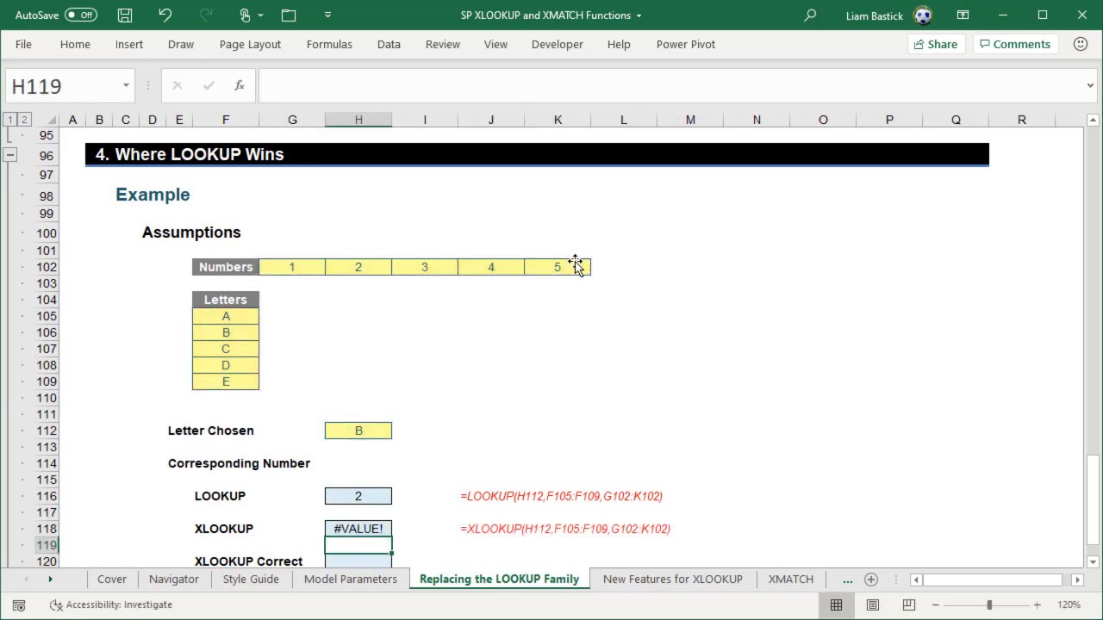
Copy the XLOOKUP formula text from H118 into the XLOOKUP Correct cell H120, keeping the same references
left_click(360, 529)
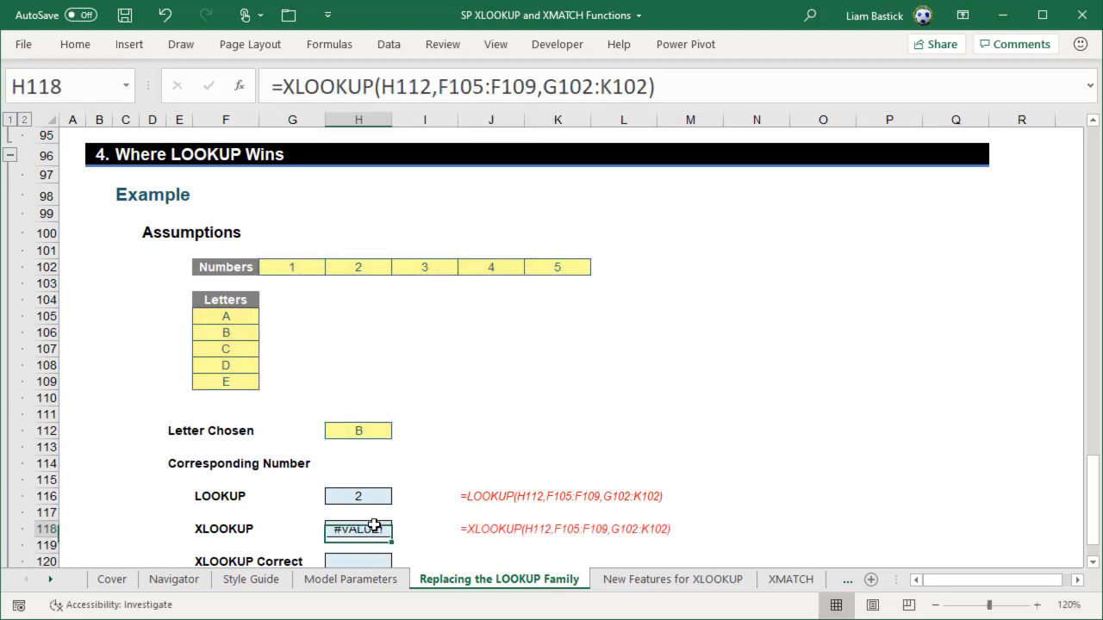
left_click_drag(679, 89, 9, 151)
key("ctrl+c")
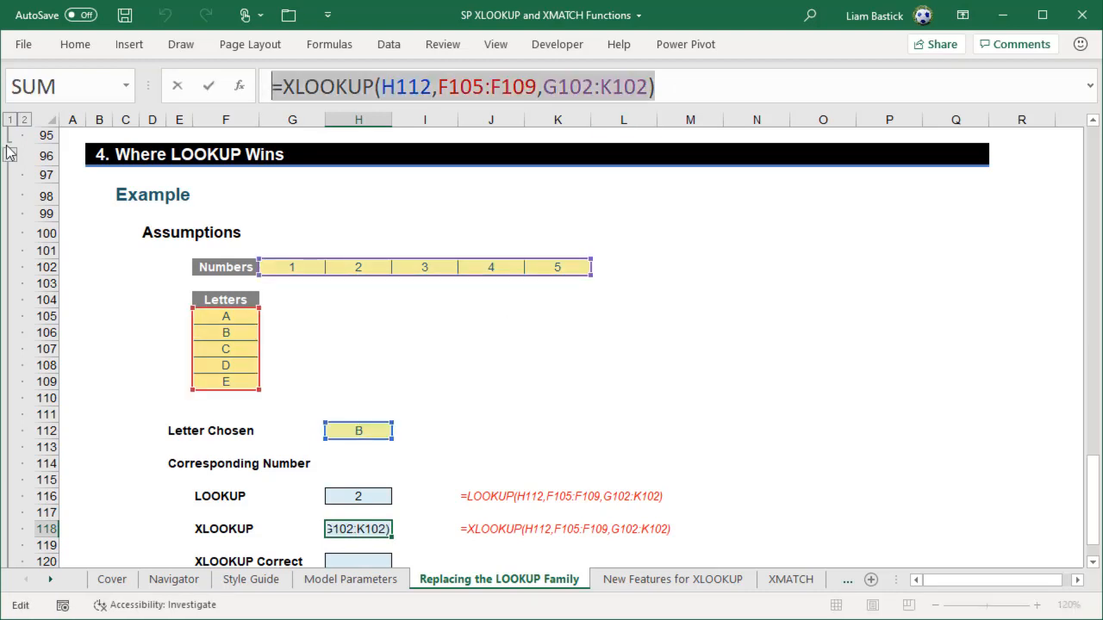
key("Escape")
key("Down")
key("Down")
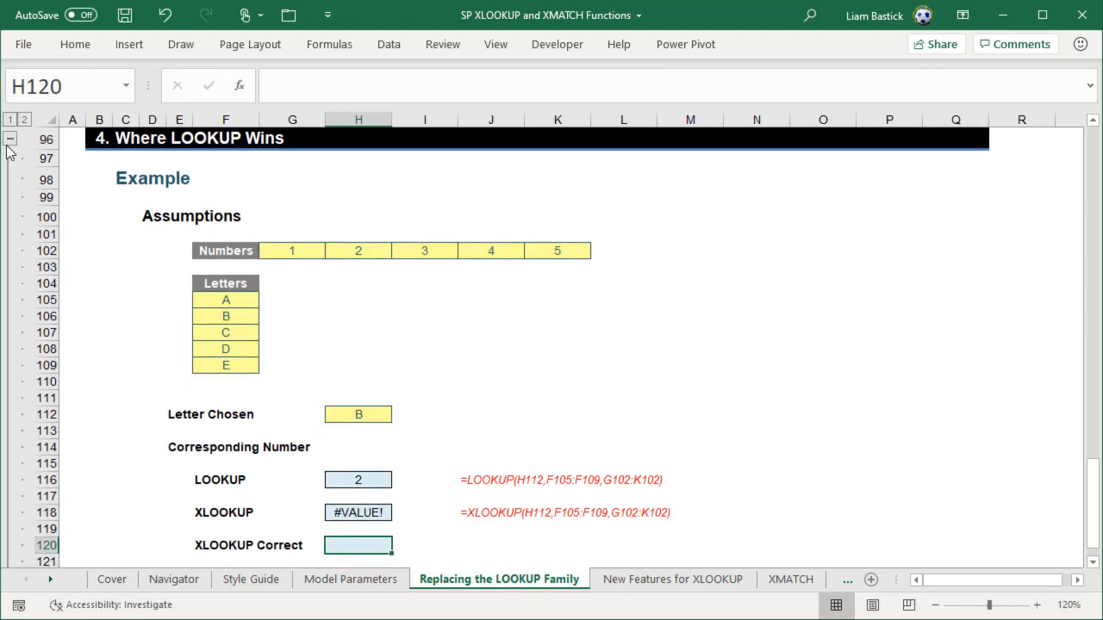
left_click(325, 80)
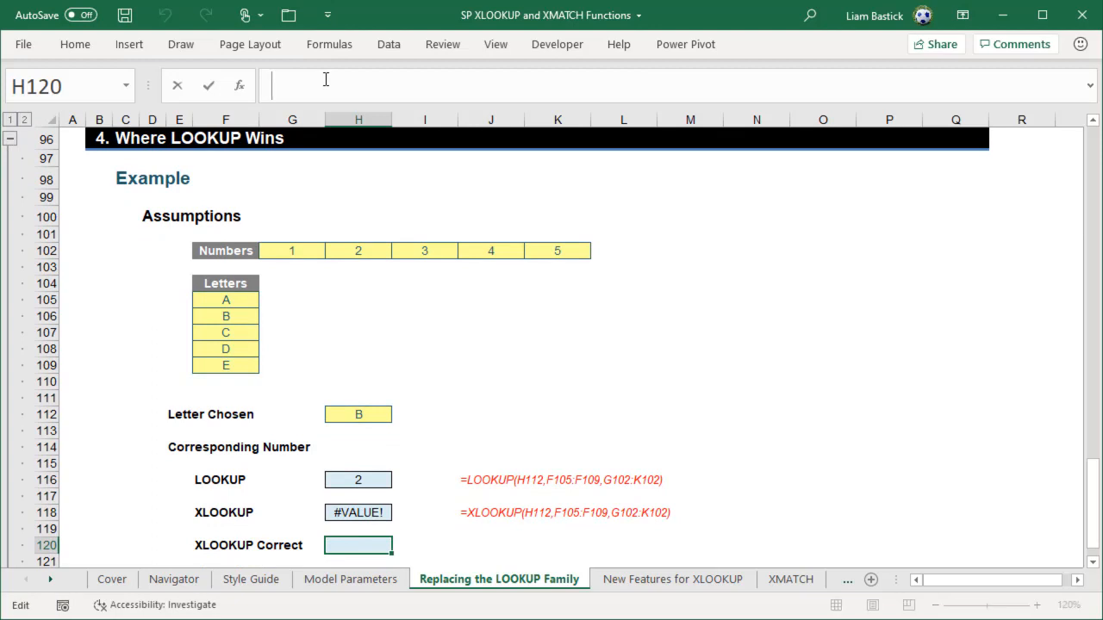
key("ctrl+v")
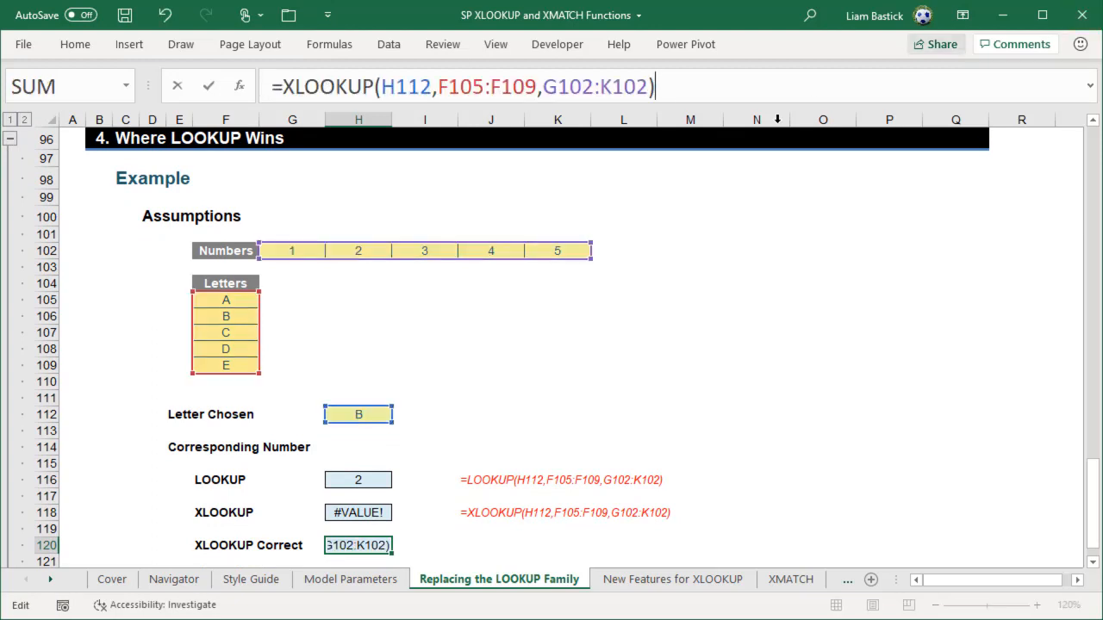
Wrap the return array G102:K102 of the H120 formula in TRANSPOSE and commit it
left_click(545, 84)
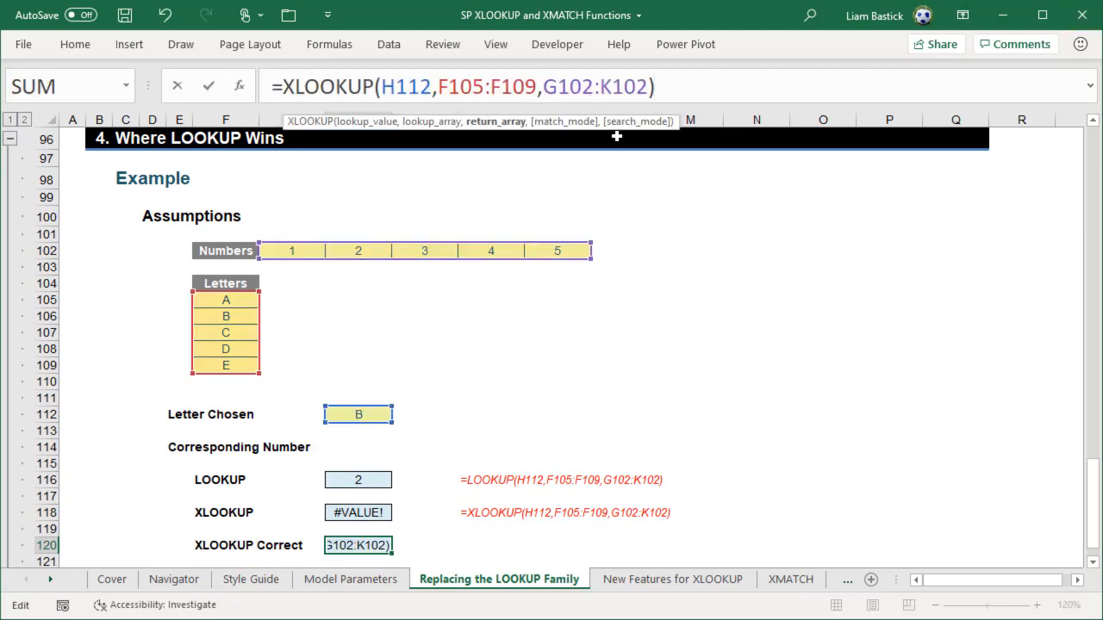
type("transpose")
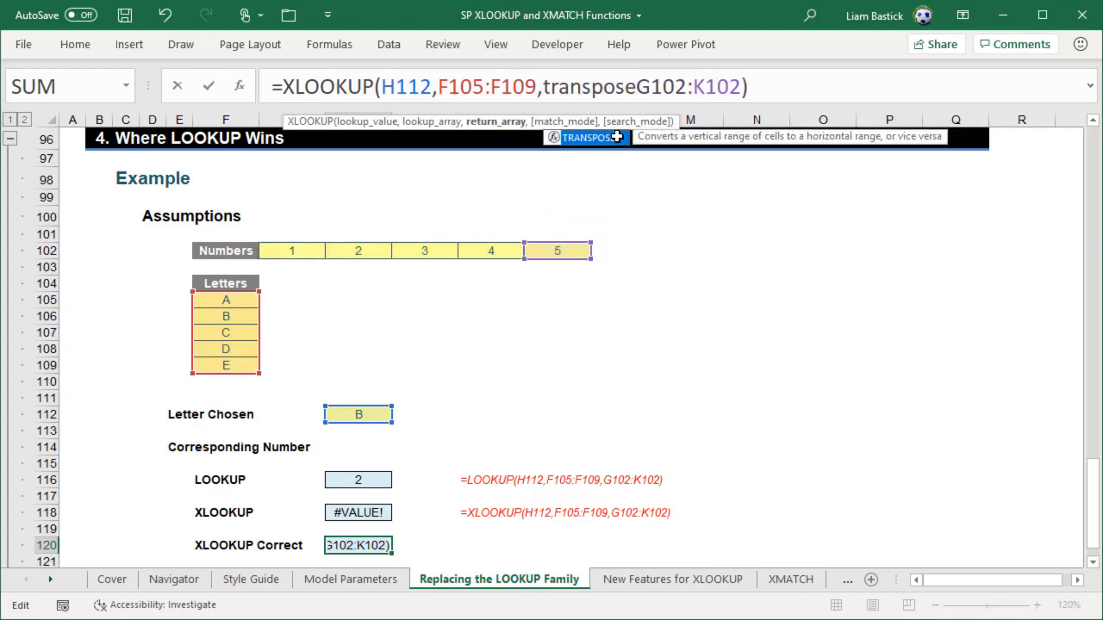
type("(")
left_click(813, 90)
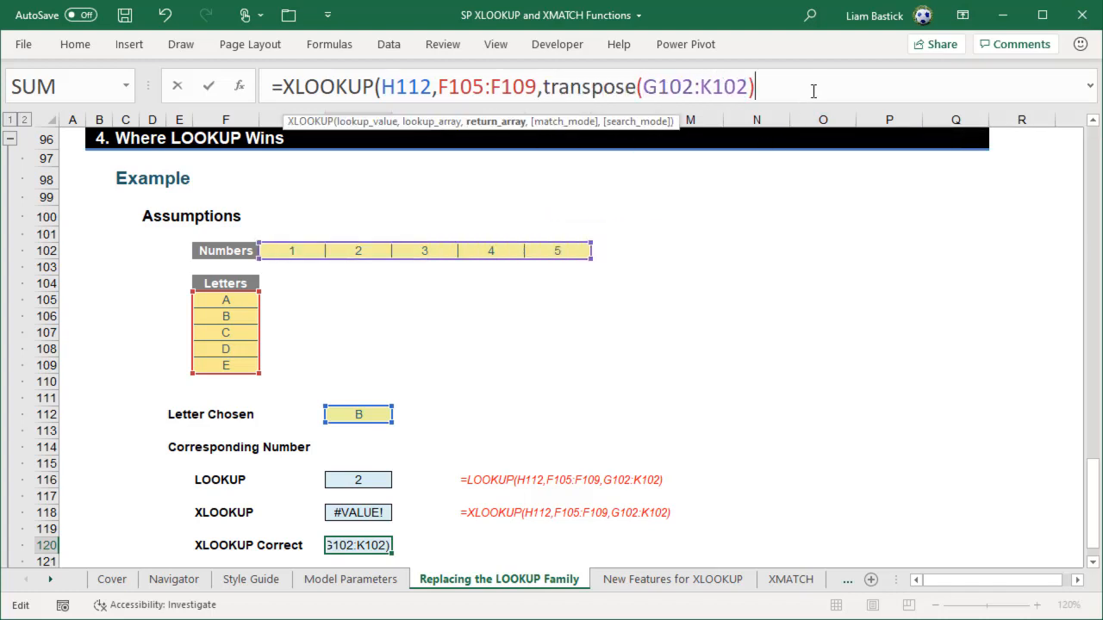
type(")")
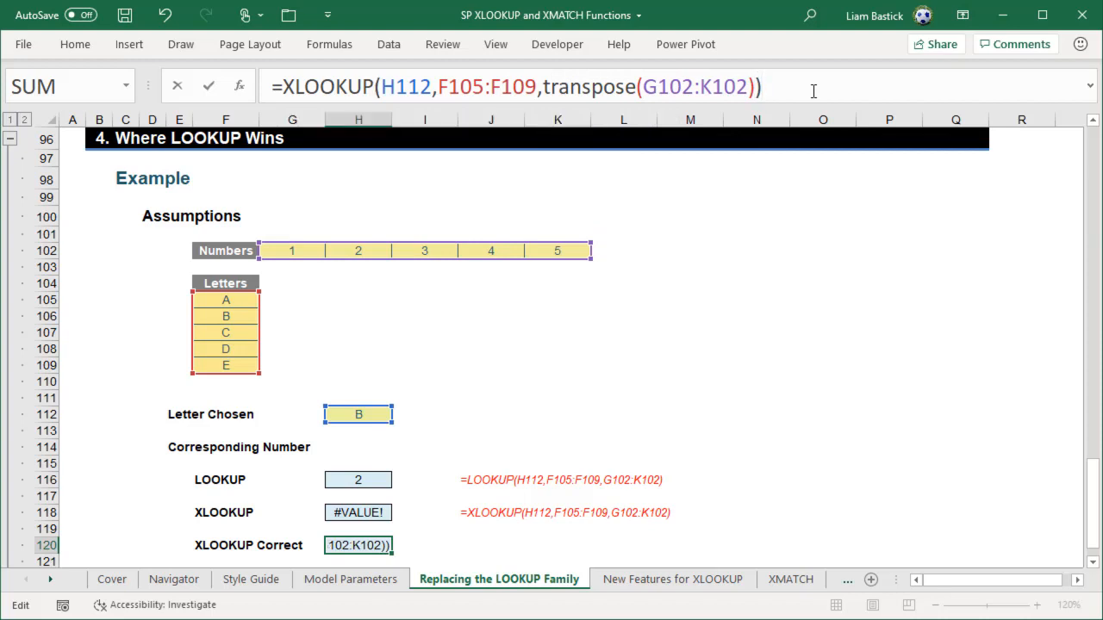
key("Return")
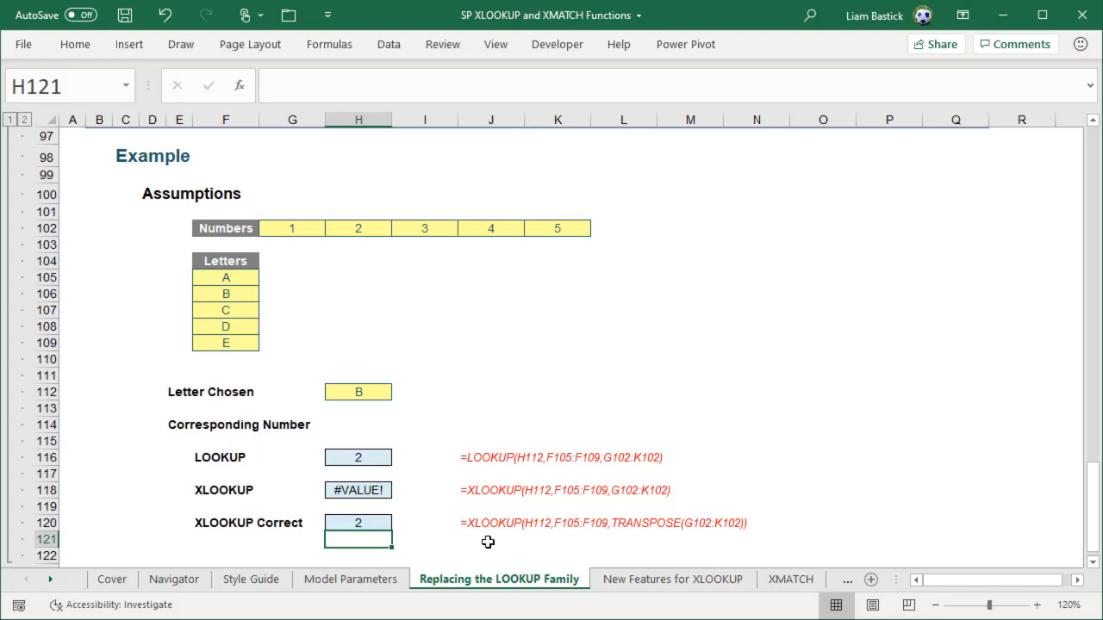
Go to the Selecting a Vector exam marks example on the New Features for XLOOKUP sheet and set the zoom to 120%
left_click(677, 580)
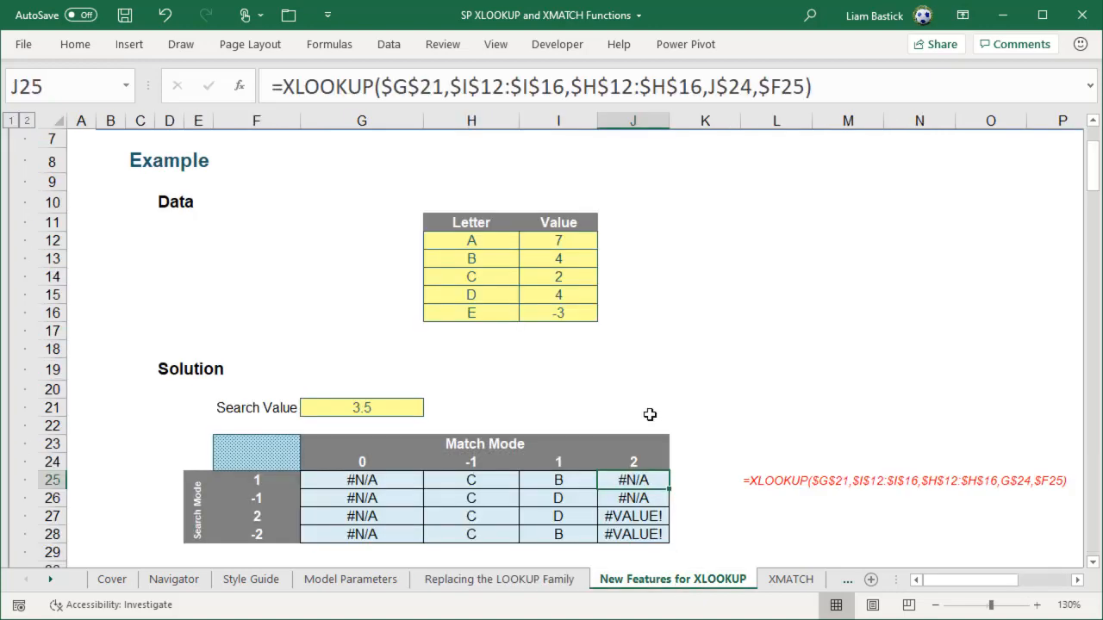
scroll(650, 414, "down", 6)
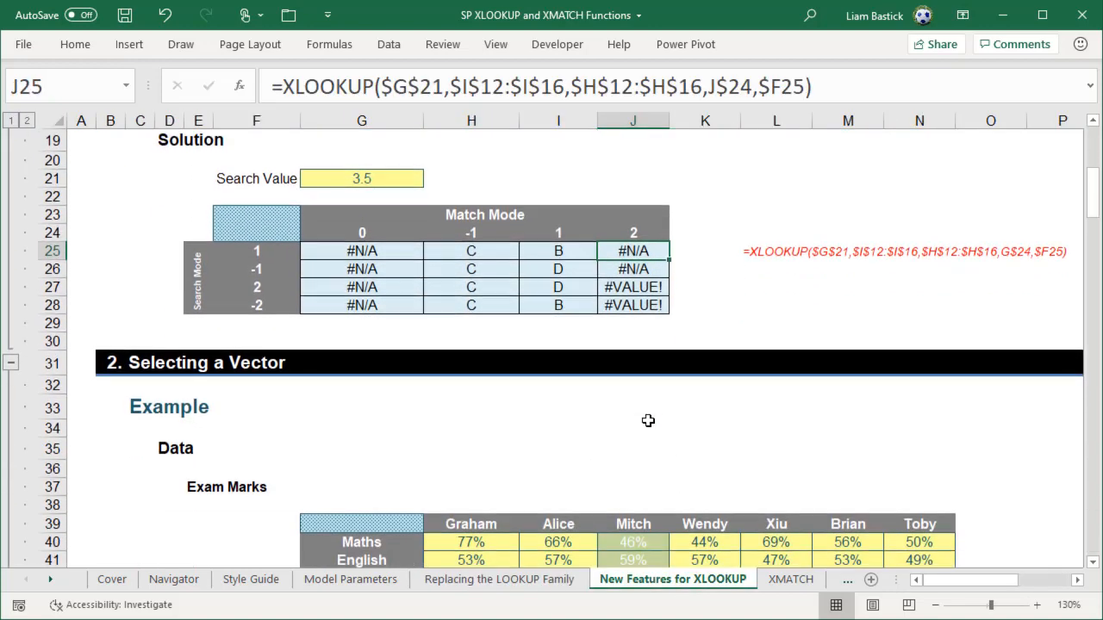
scroll(647, 421, "down", 3)
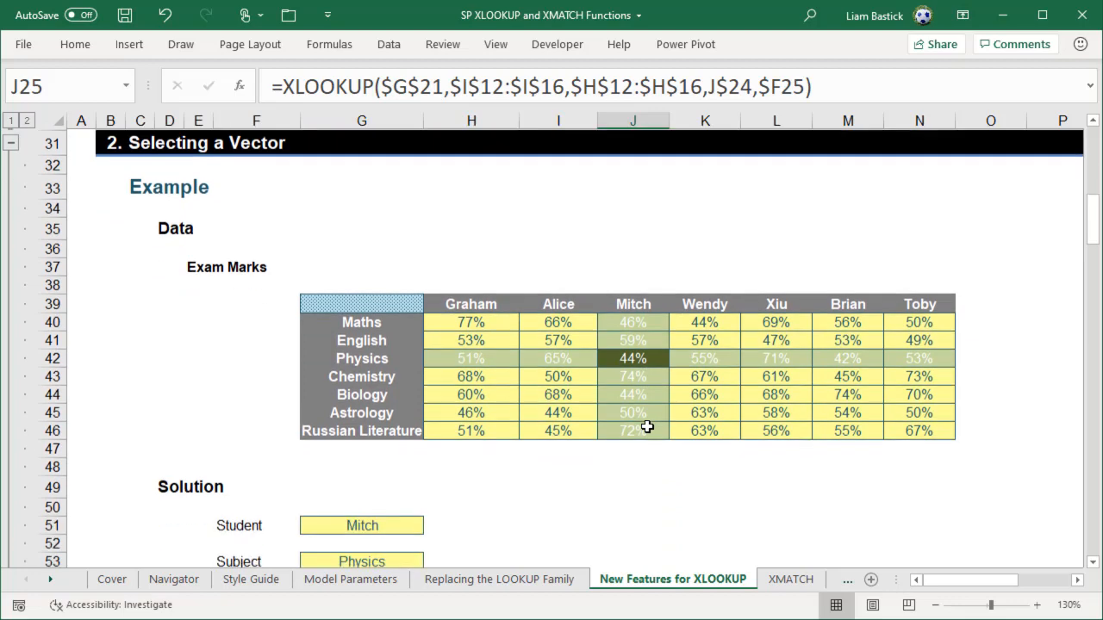
scroll(647, 427, "down", 1)
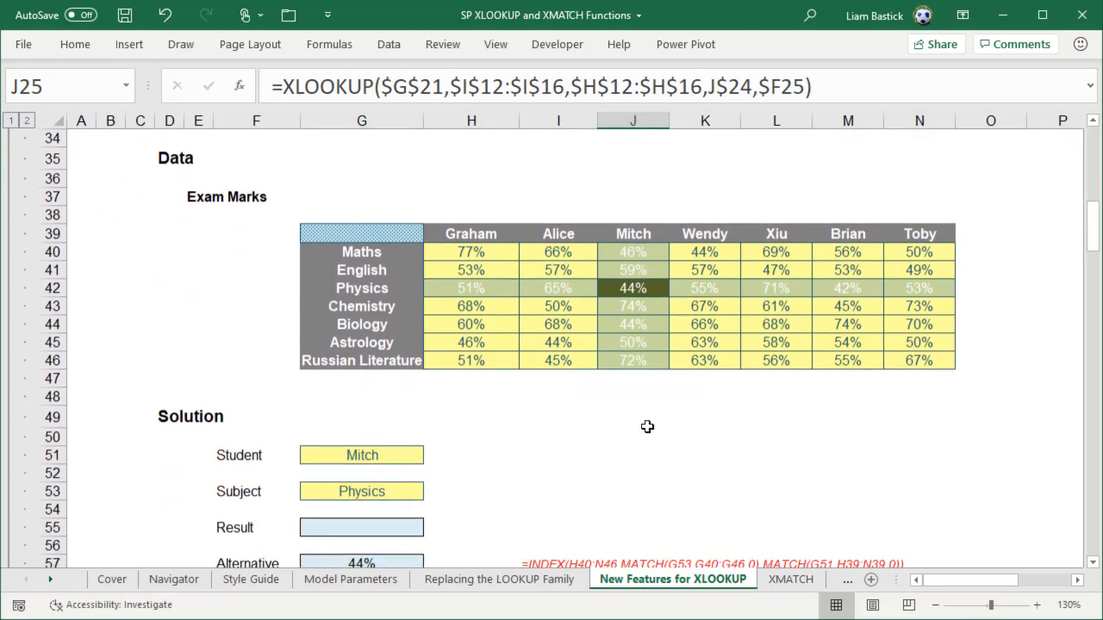
left_click(935, 606)
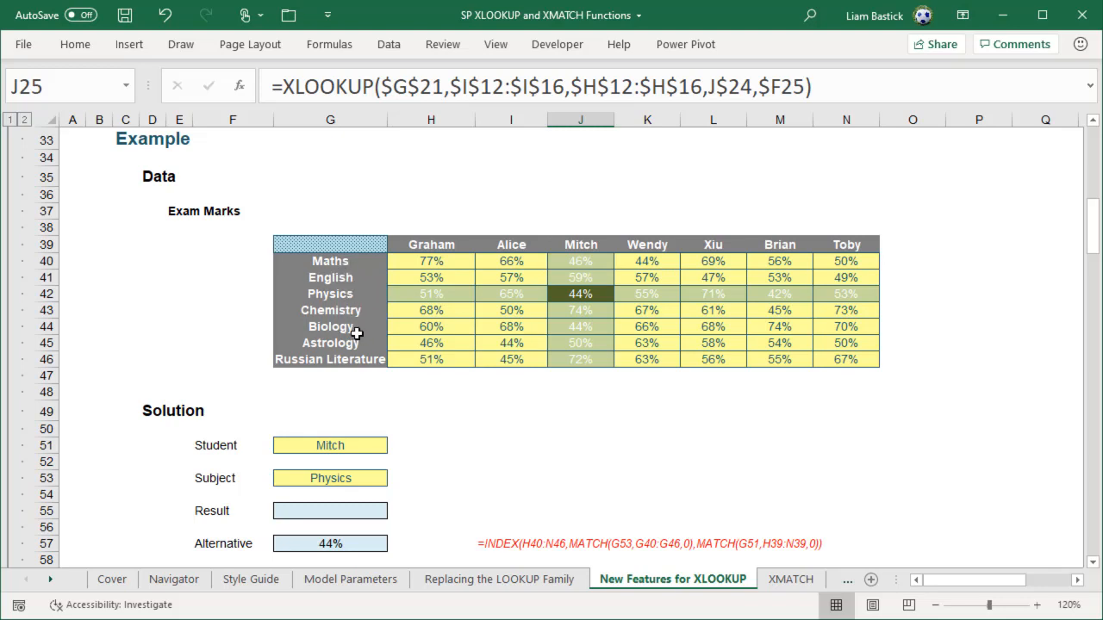
Examine the Student and Subject inputs, then the two MATCH arguments and the H40:N46 array of the INDEX formula in G57
left_click(341, 448)
left_click(347, 485)
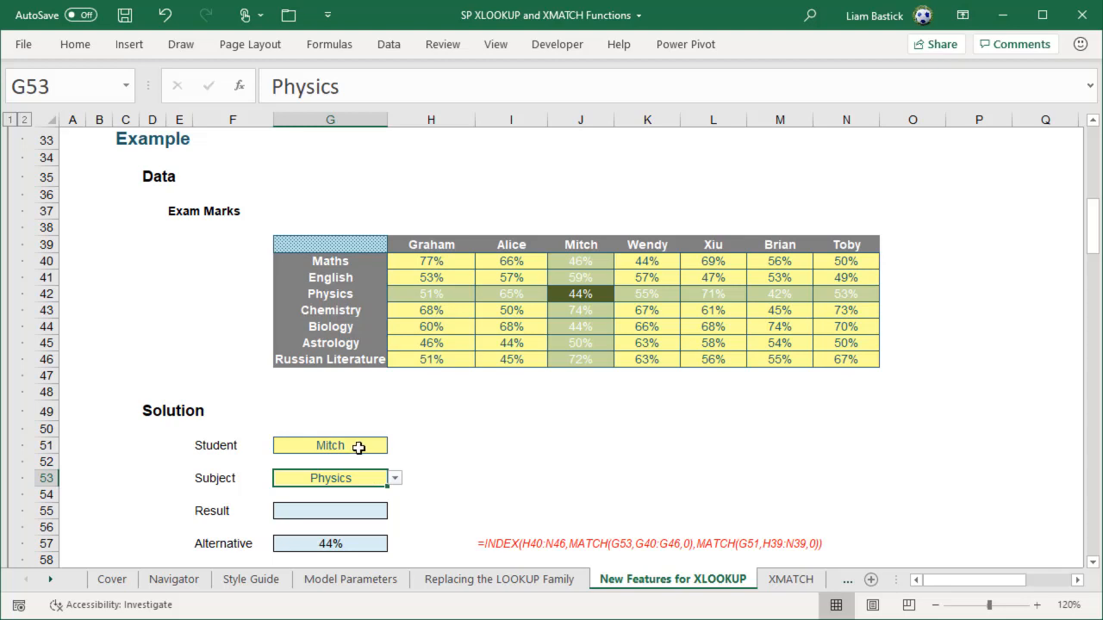
left_click(353, 545)
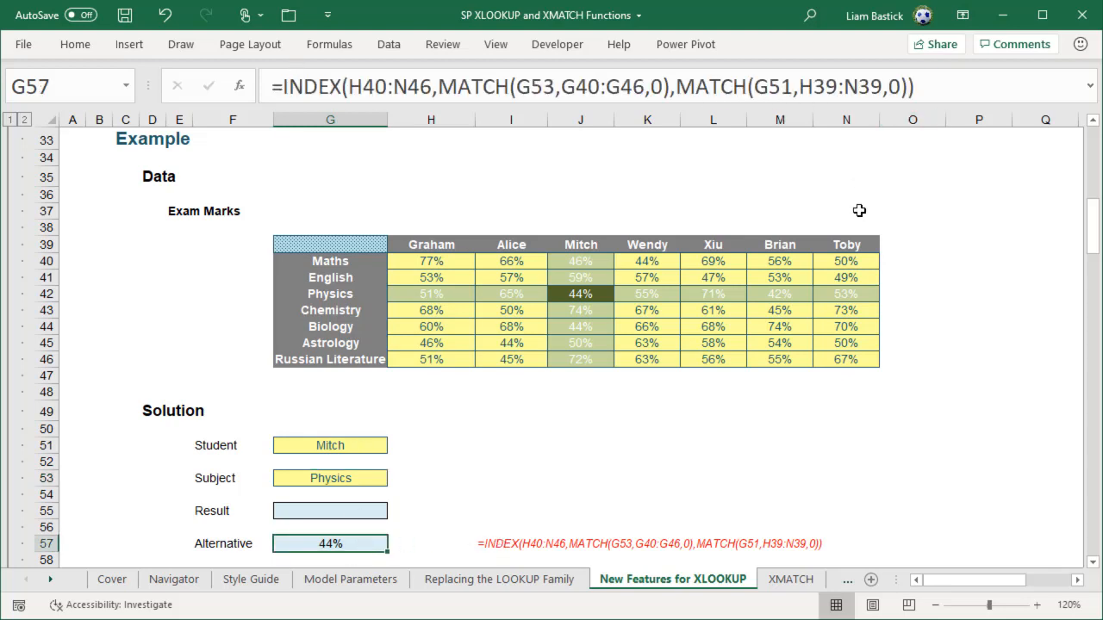
left_click(438, 86)
left_click_drag(492, 90, 672, 89)
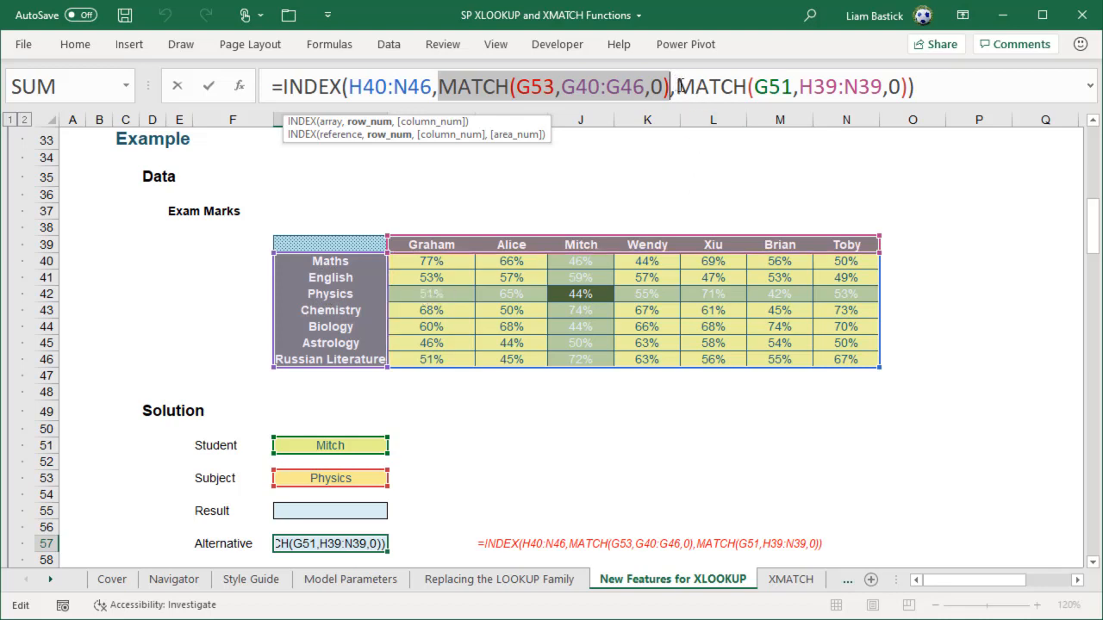
left_click_drag(677, 86, 905, 86)
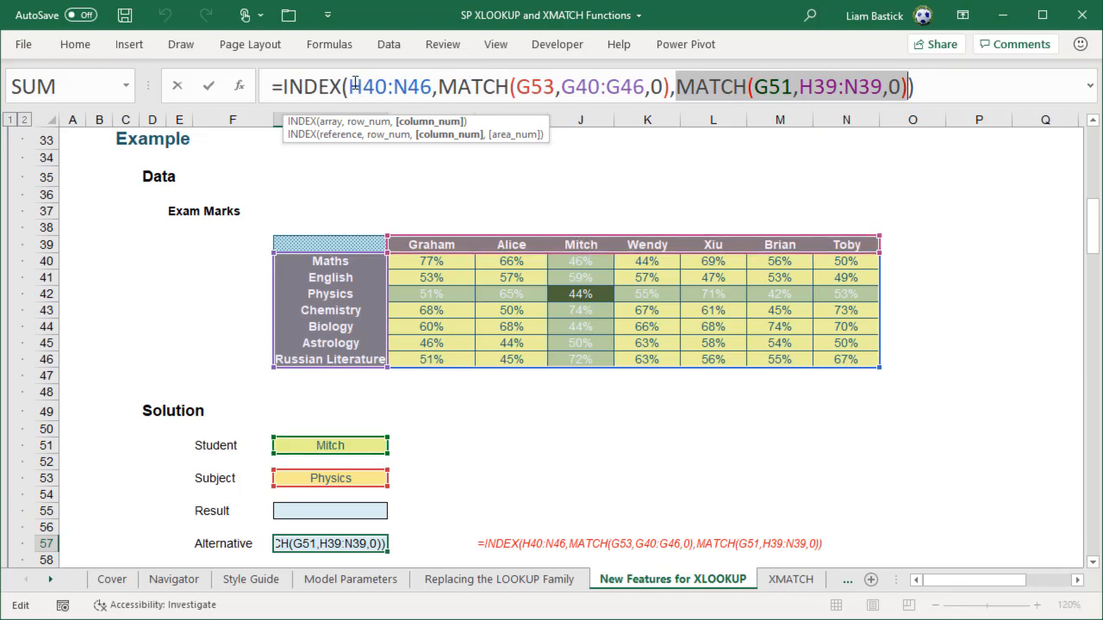
left_click_drag(350, 86, 431, 86)
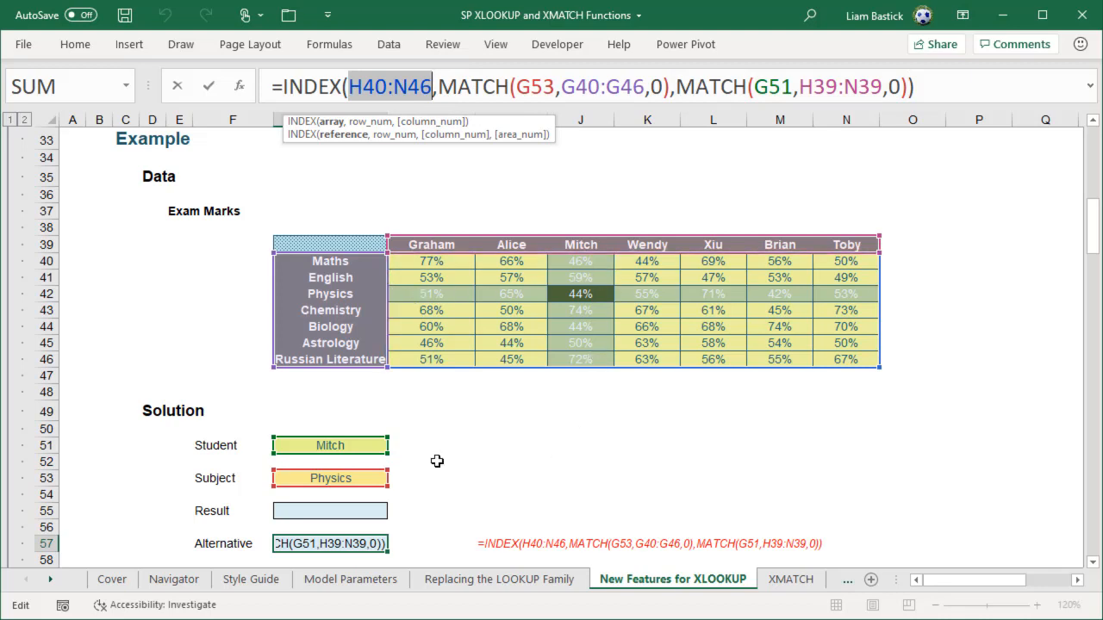
key("Return")
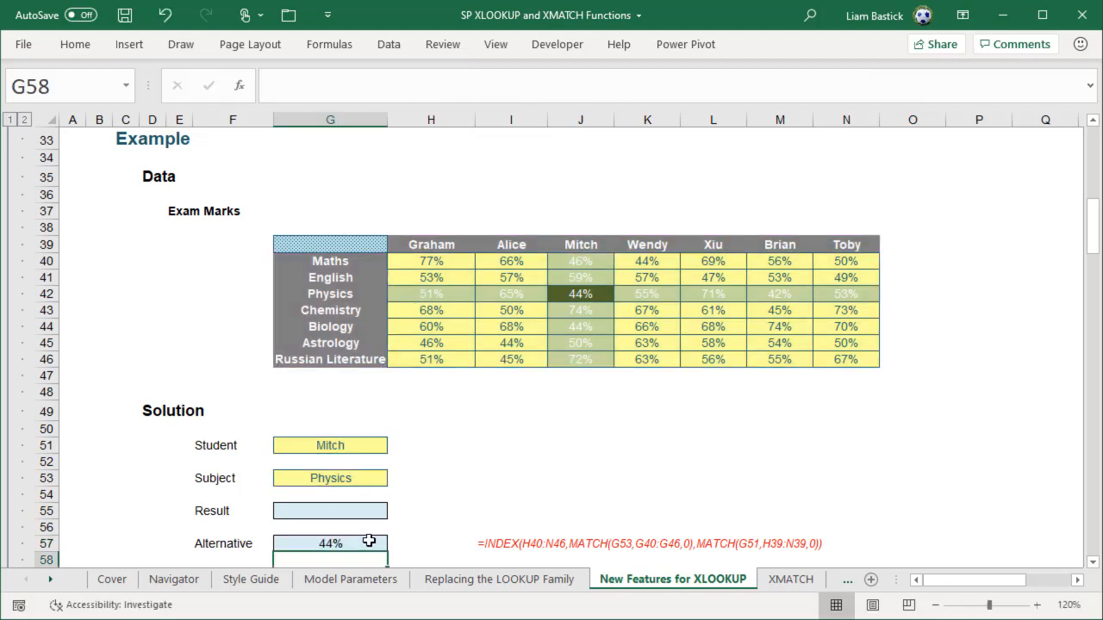
Change the Subject in G53 to Maths and select the empty Result cell G55
left_click(368, 540)
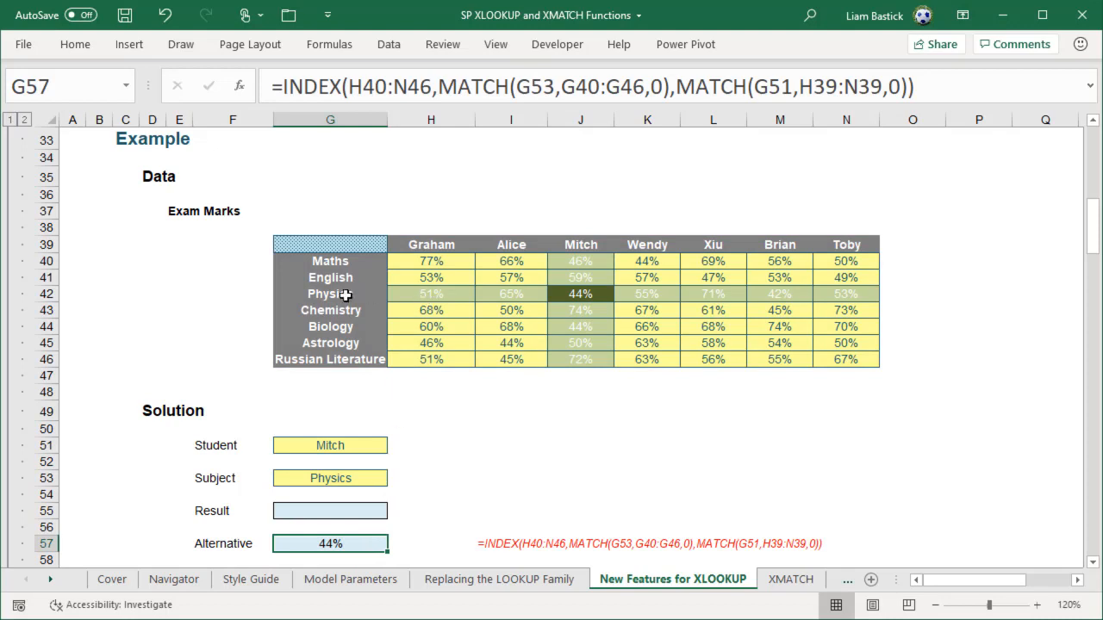
left_click(337, 474)
left_click(394, 478)
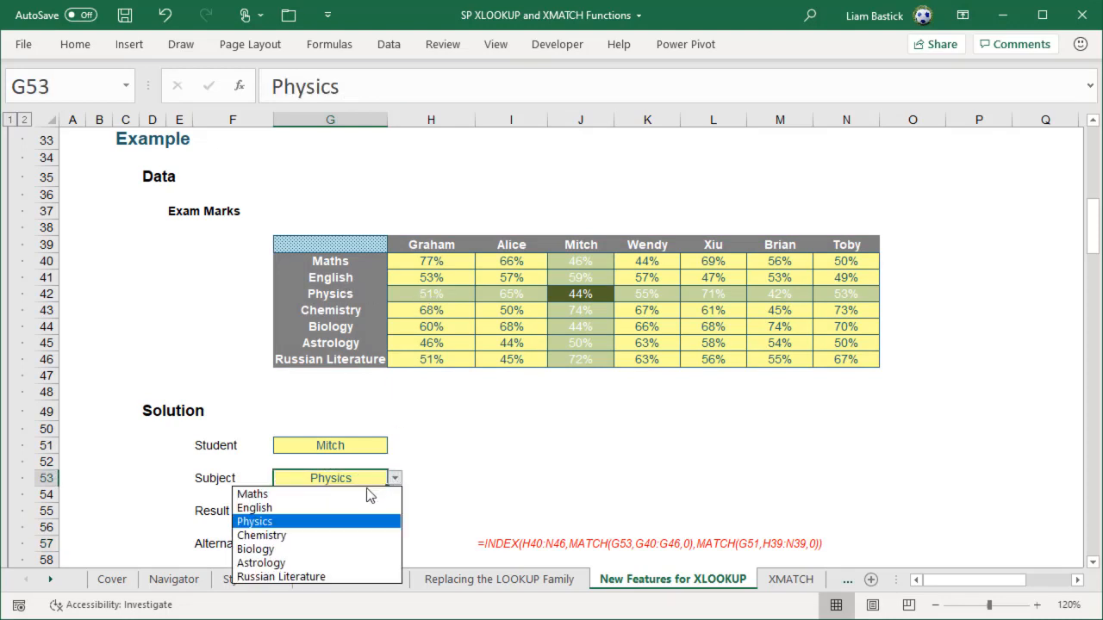
left_click(369, 494)
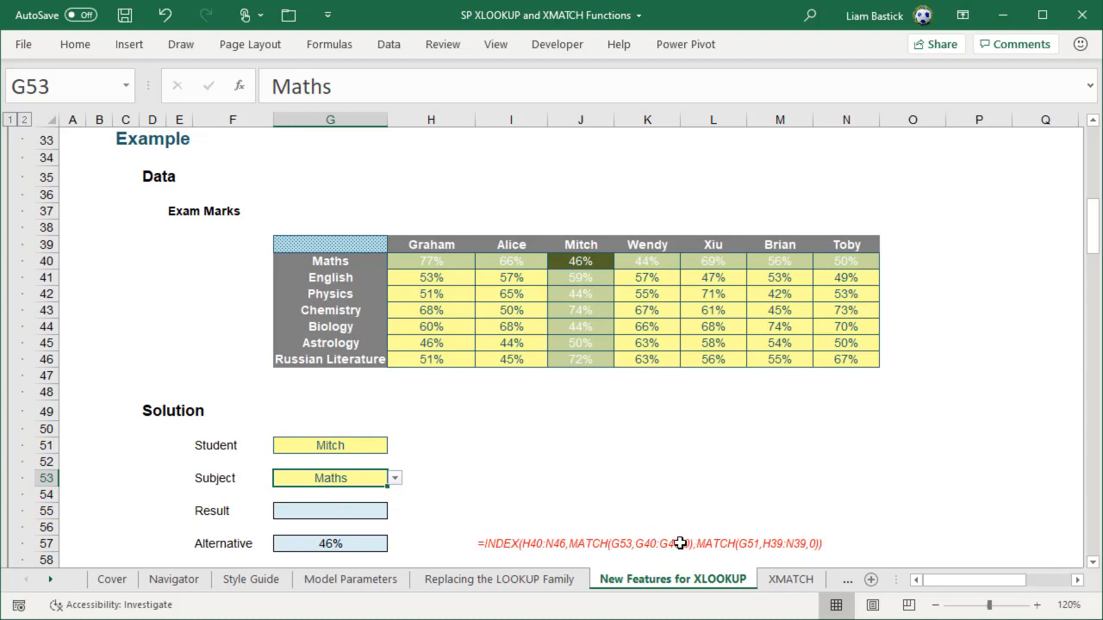
left_click(314, 513)
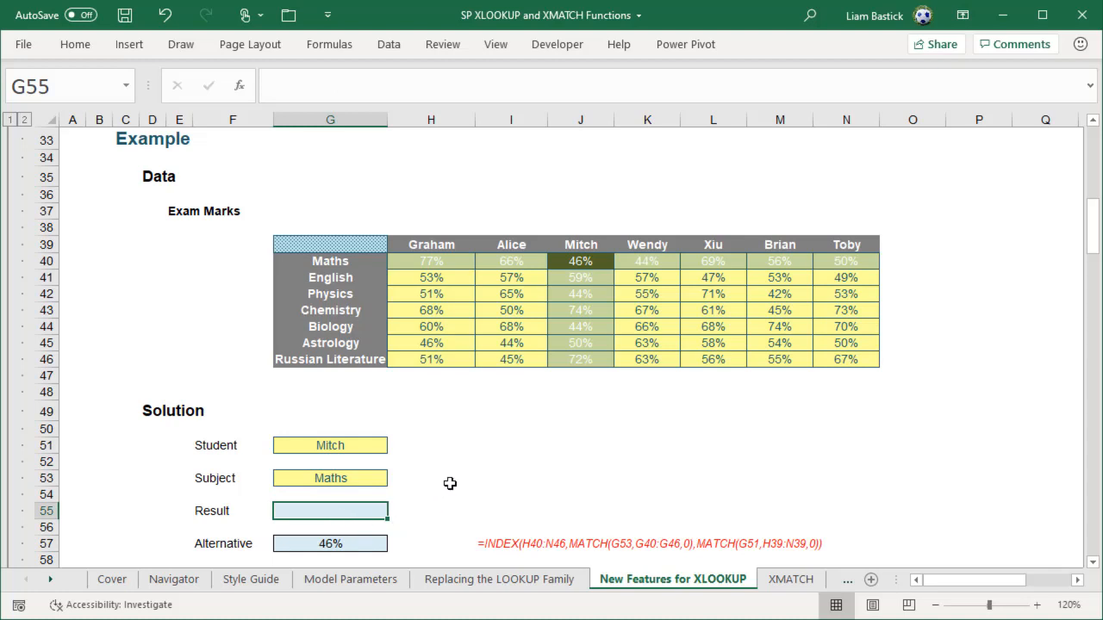
Enter =XLOOKUP(G51,H39:N39,H40:N46) in the empty cell J50 to return the chosen student's marks in all subjects
left_click_drag(517, 415, 518, 431)
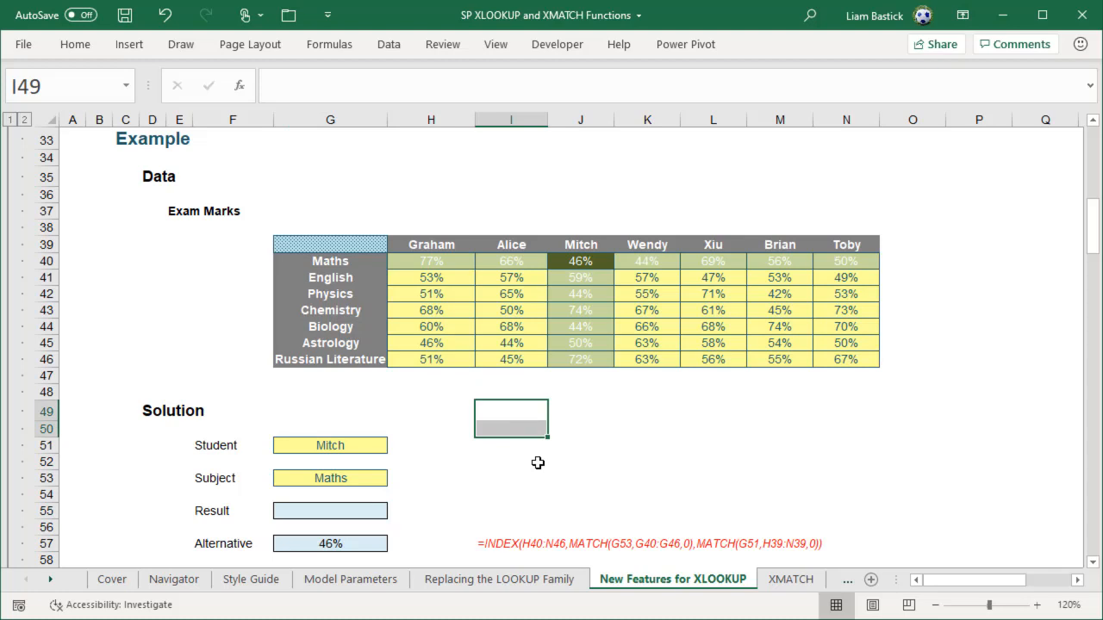
left_click(591, 409)
left_click(591, 433)
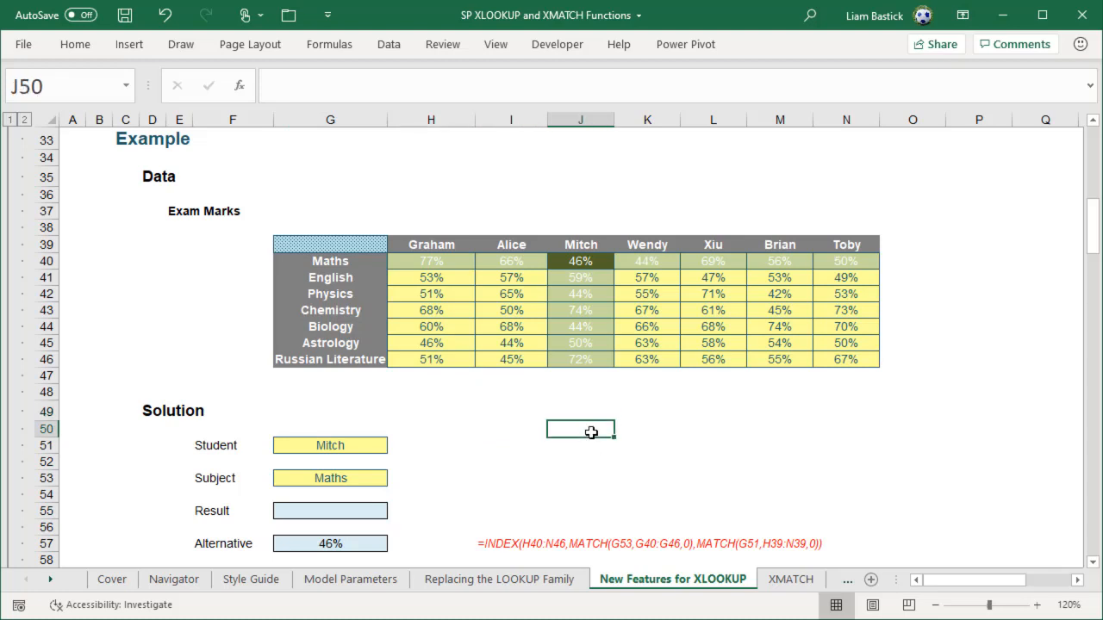
type("=xlo")
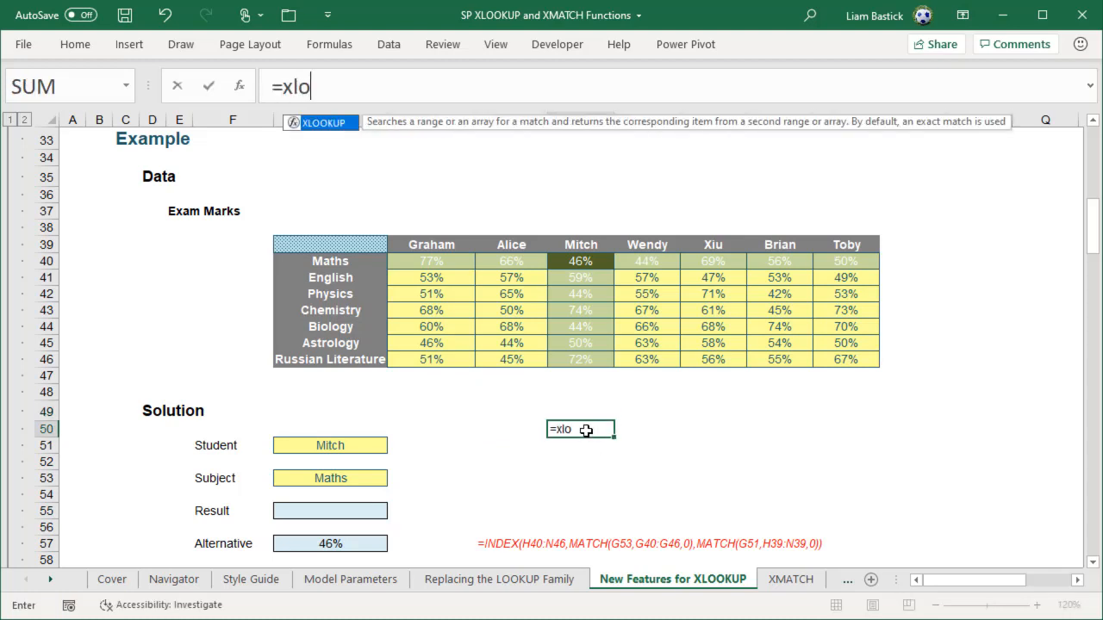
type("okup(")
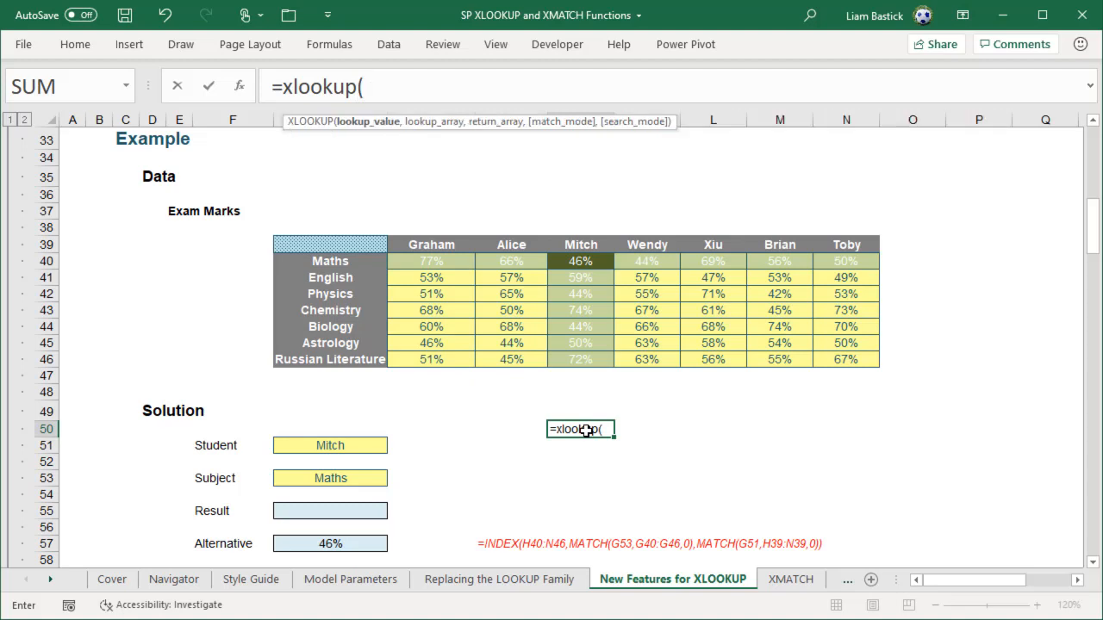
left_click(345, 443)
type(",")
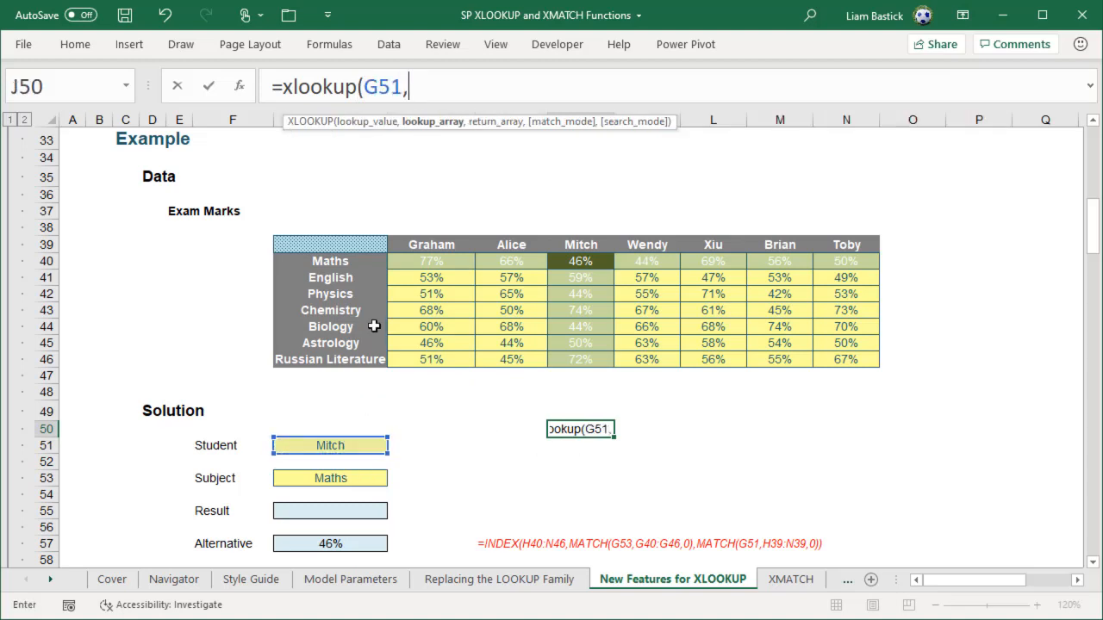
left_click_drag(436, 250, 852, 245)
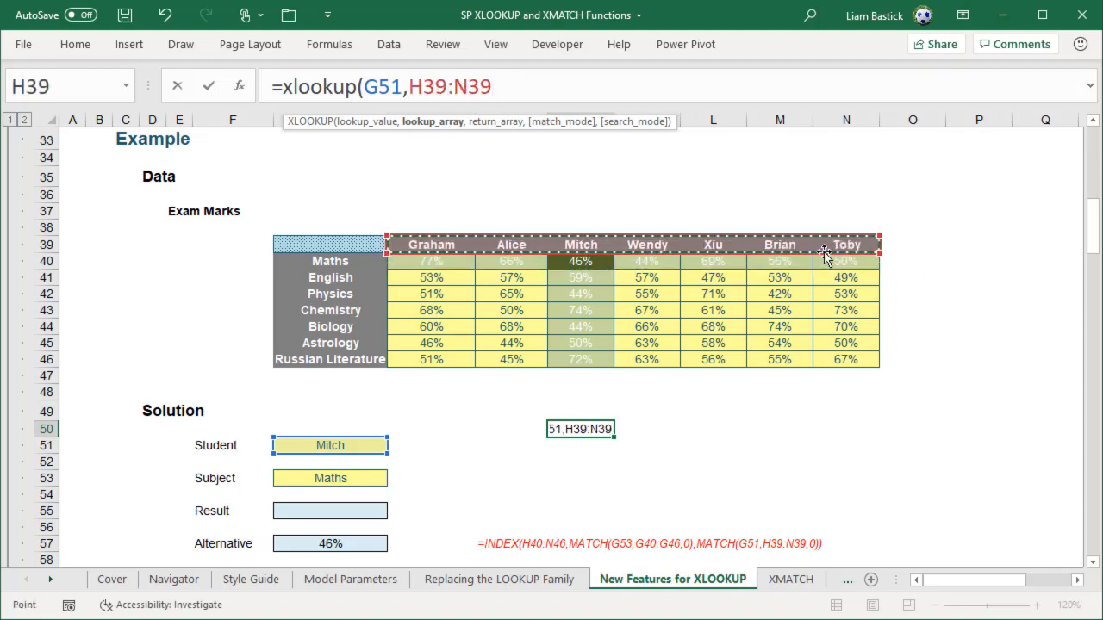
type(",")
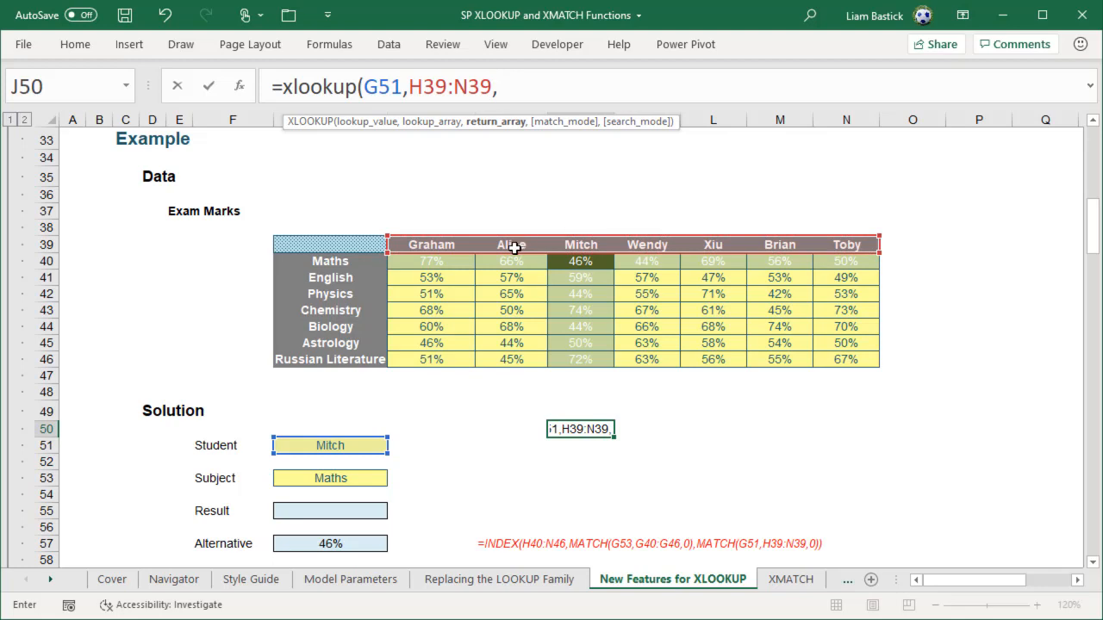
left_click_drag(417, 256, 852, 361)
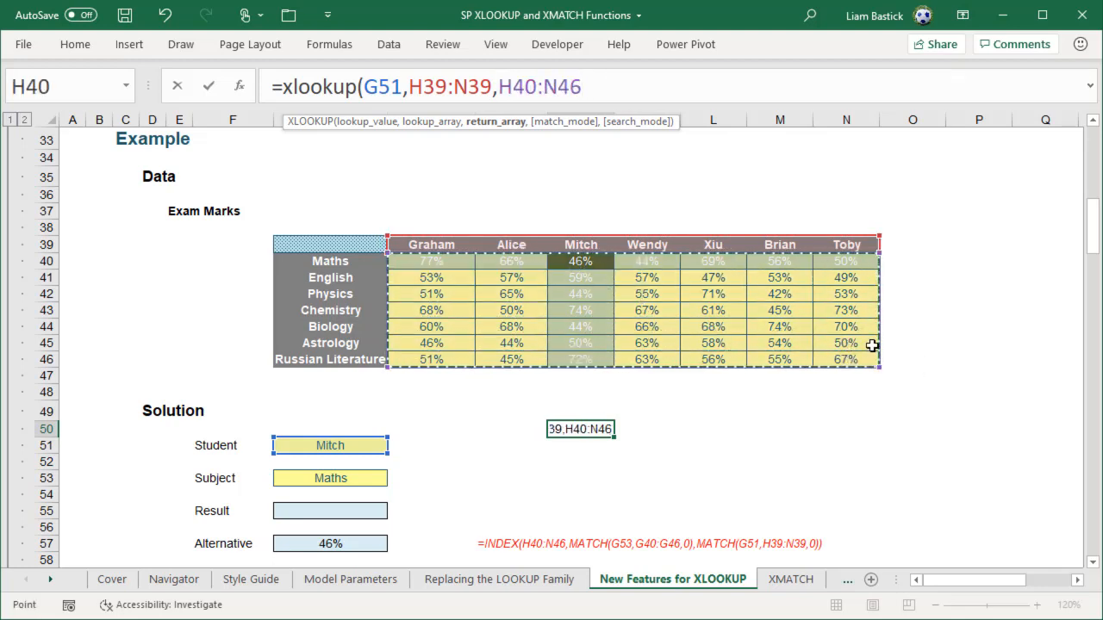
type(")")
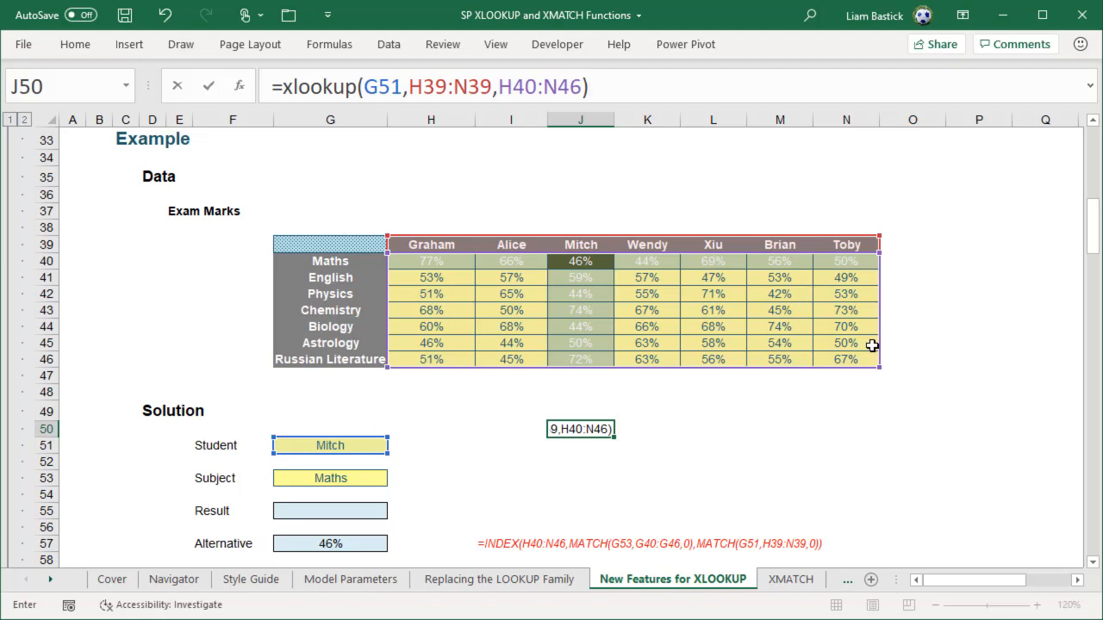
key("Return")
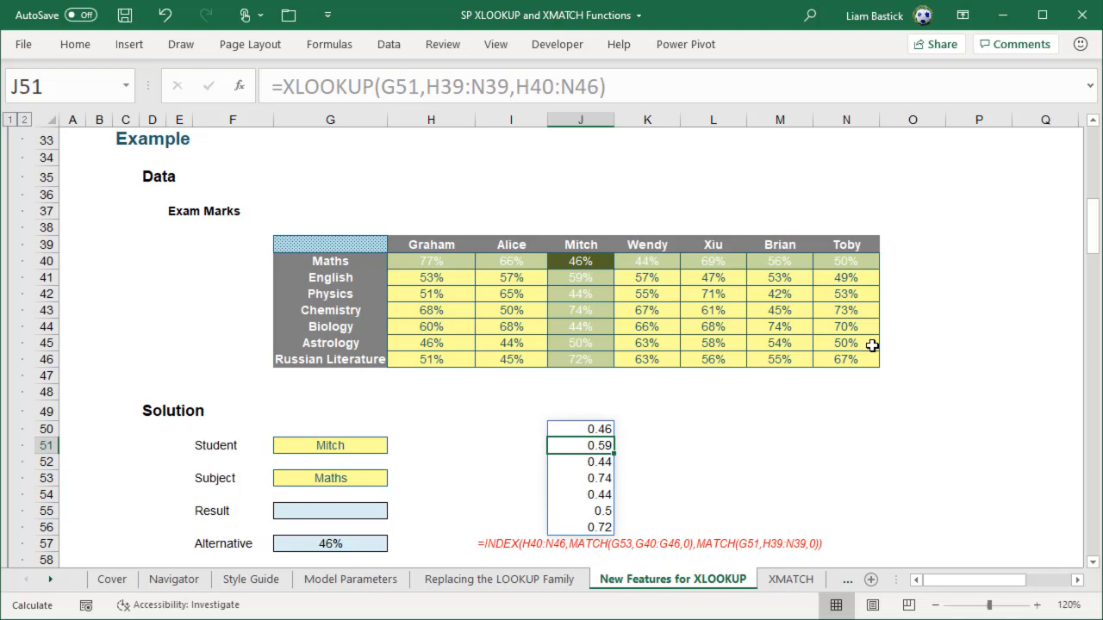
Copy the XLOOKUP formula text from J50 and paste it into the Result cell G55
left_click(604, 430)
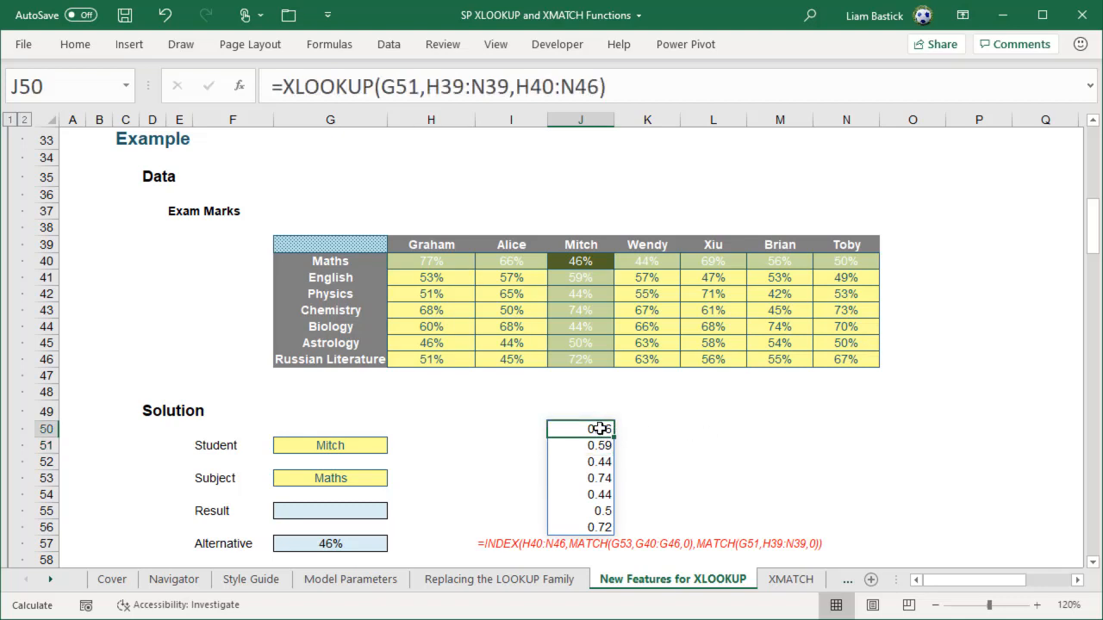
key("F2")
key("shift+Home")
key("ctrl+c")
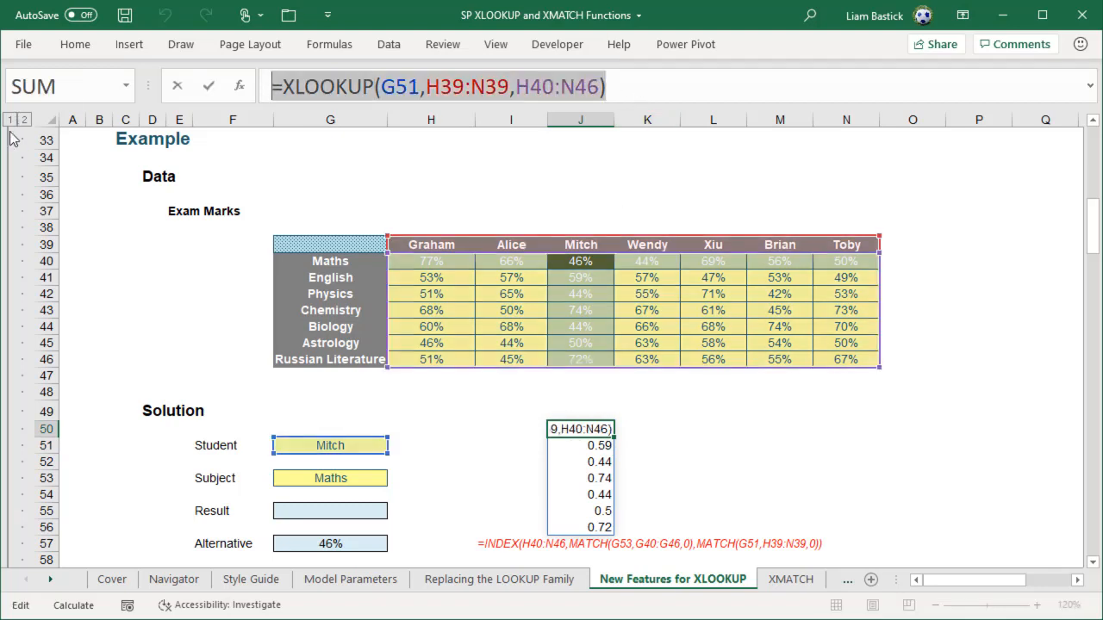
key("Return")
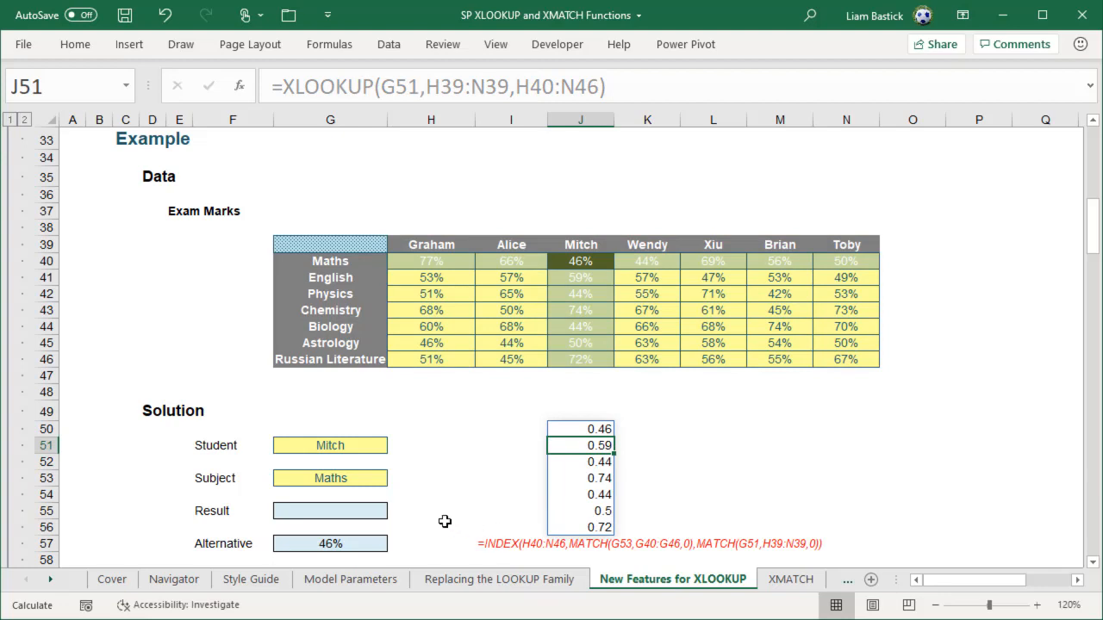
left_click(374, 512)
left_click(363, 74)
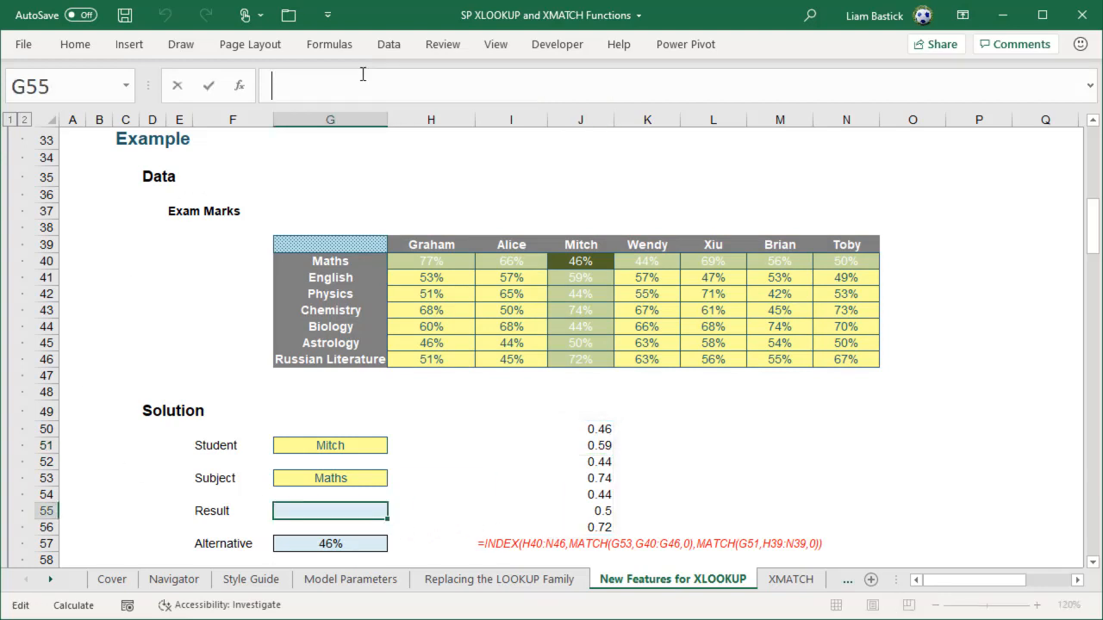
key("ctrl+v")
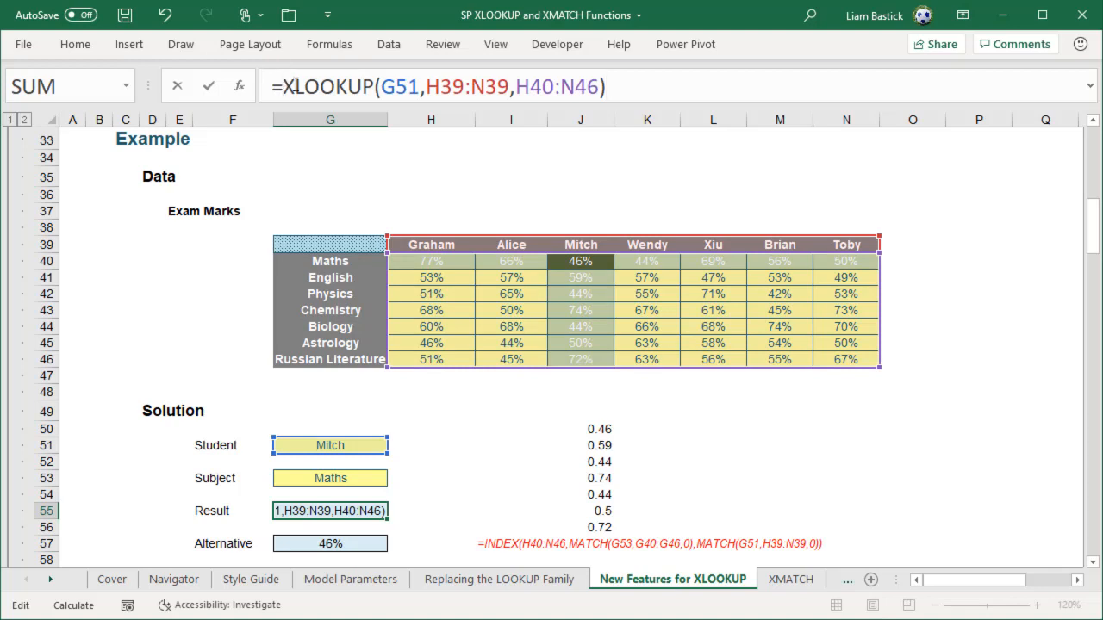
Nest the G55 formula as the return array of an outer XLOOKUP with lookup value G53 and lookup array G40:G46, and commit it
type("xlookup")
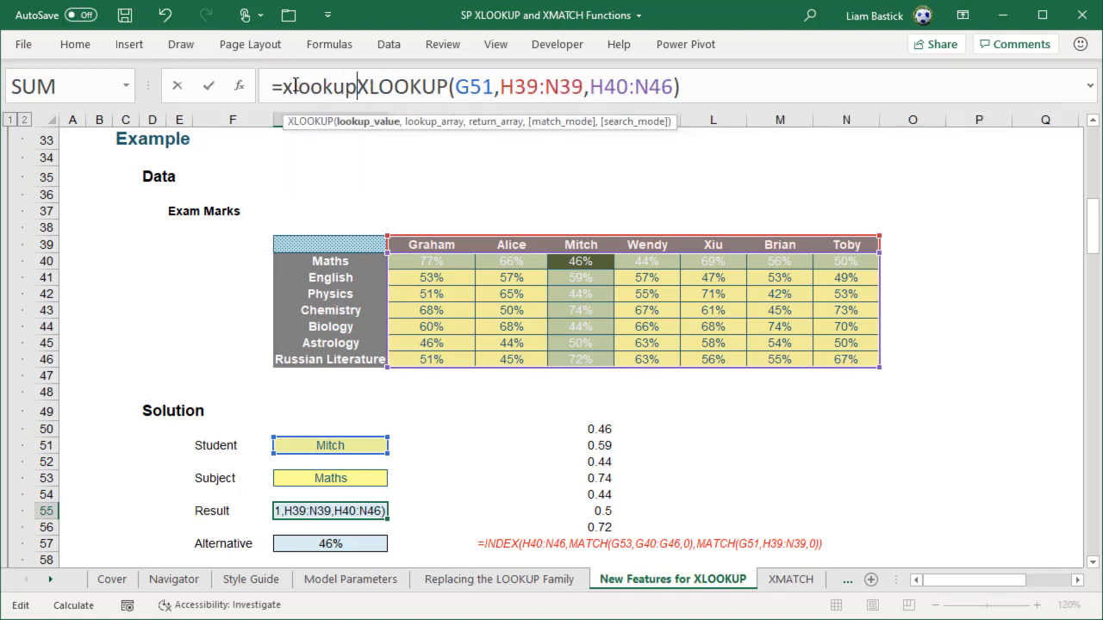
type("(")
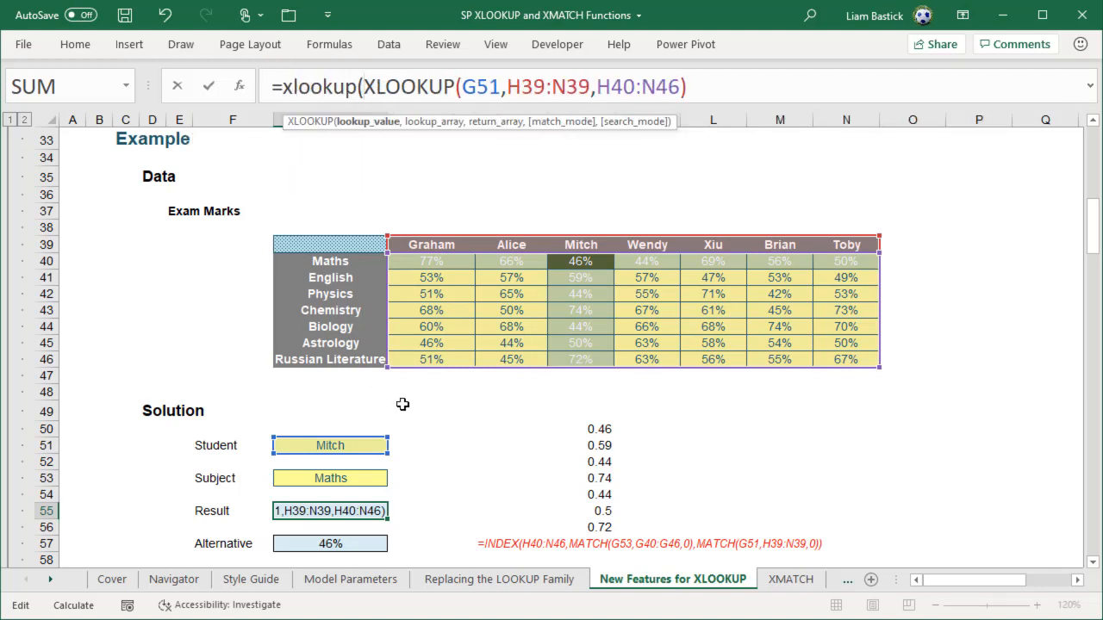
left_click(347, 477)
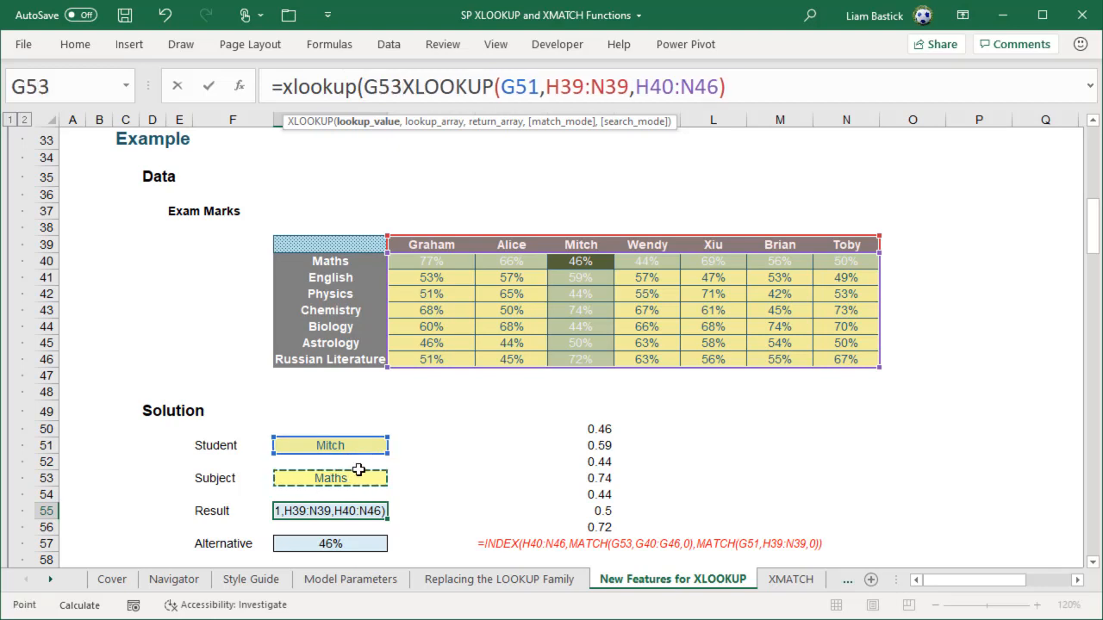
type(",")
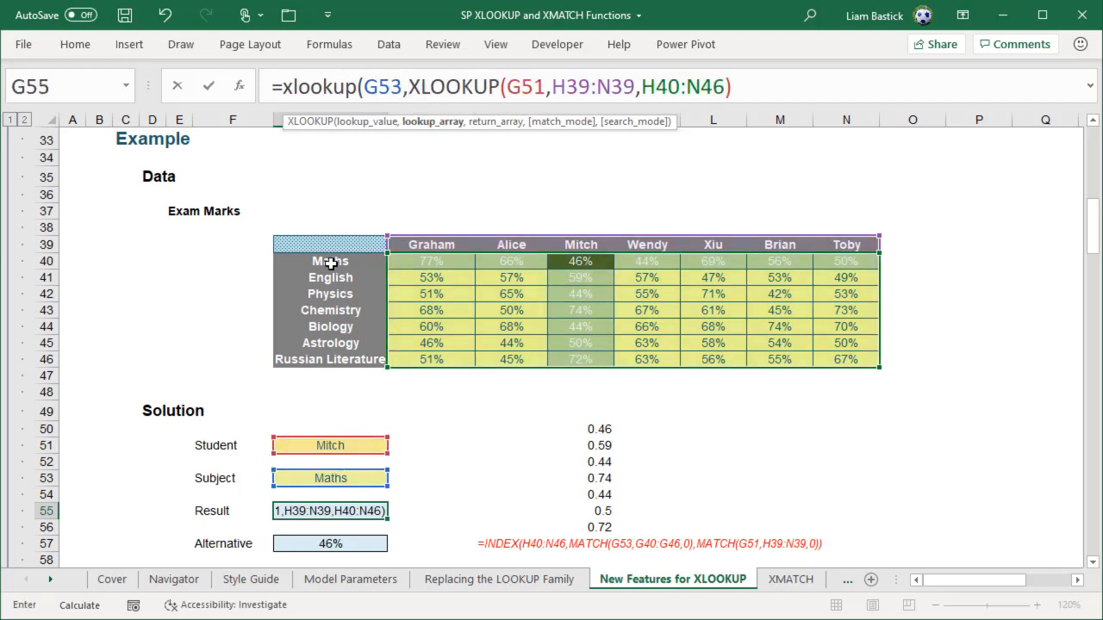
left_click_drag(329, 261, 326, 356)
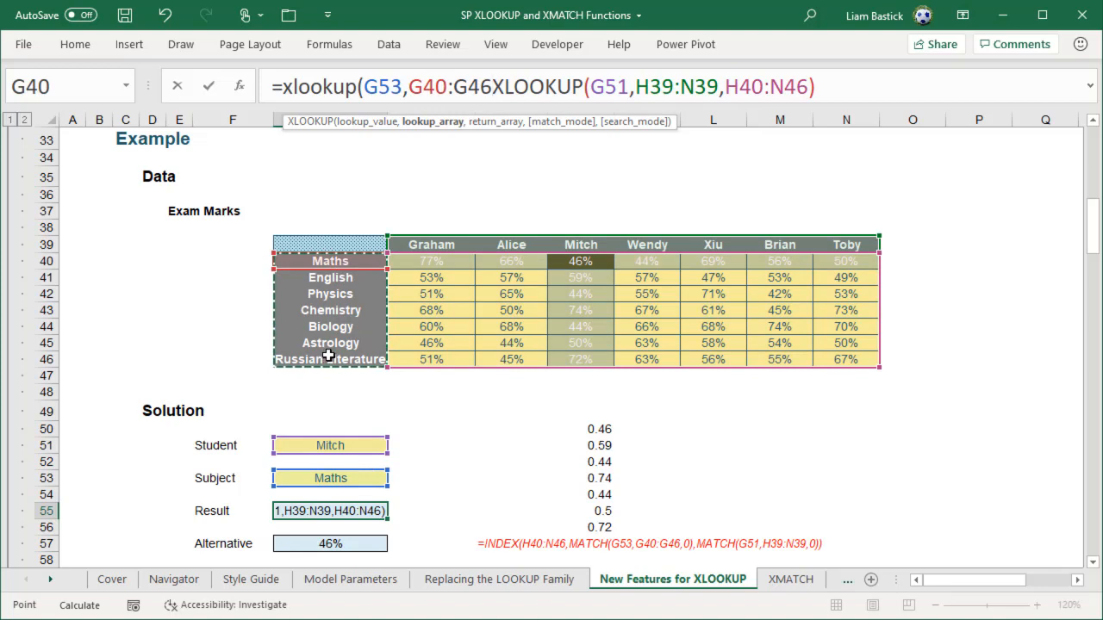
type(",")
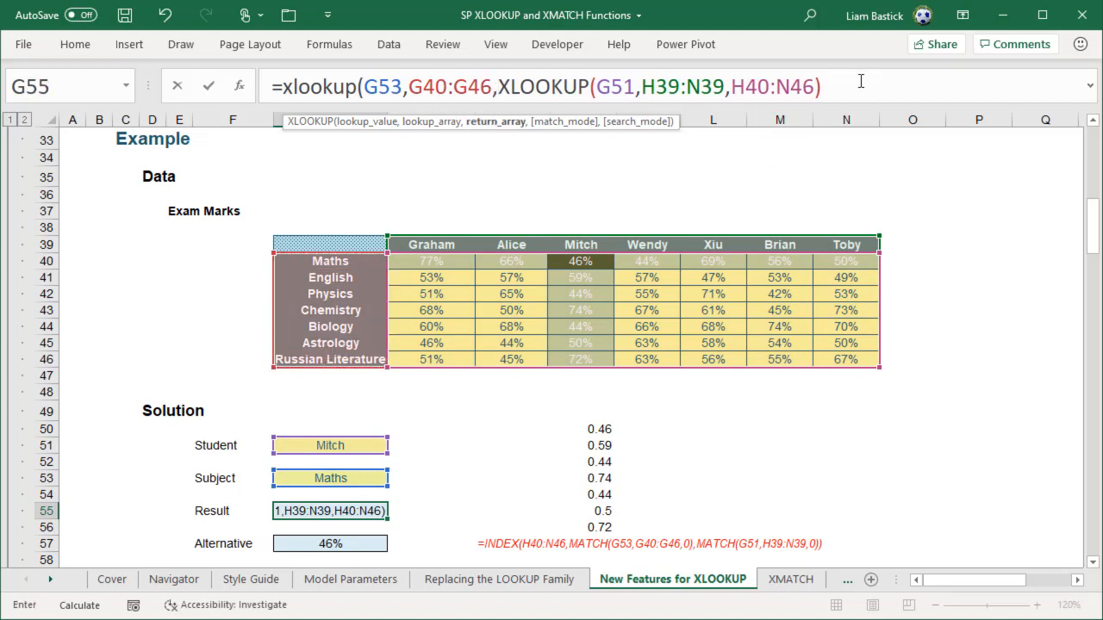
left_click(865, 82)
type(")")
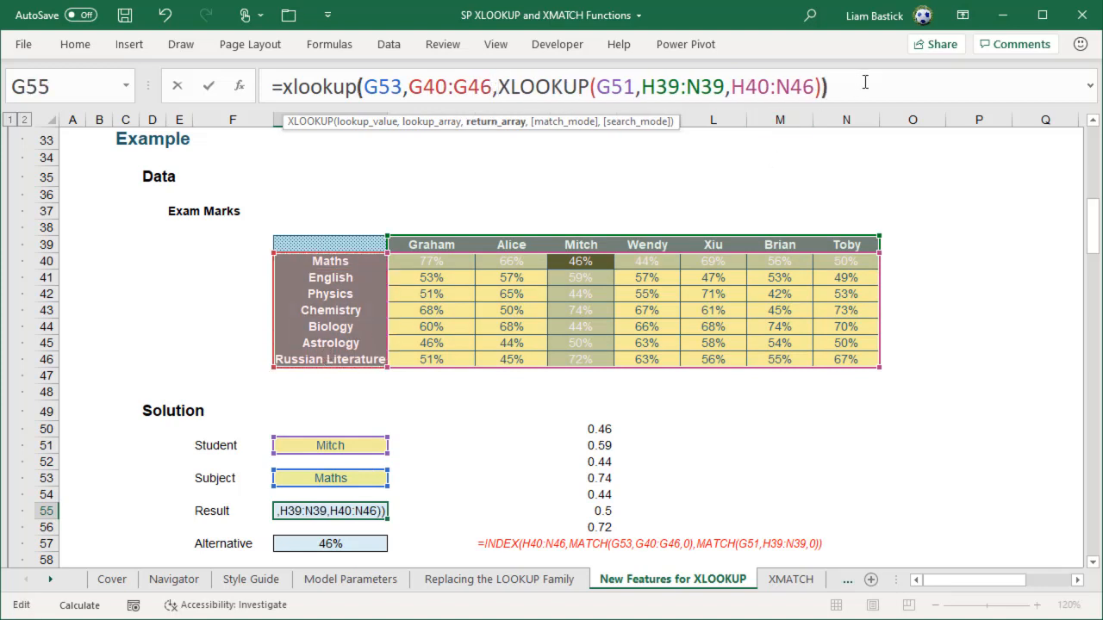
key("Return")
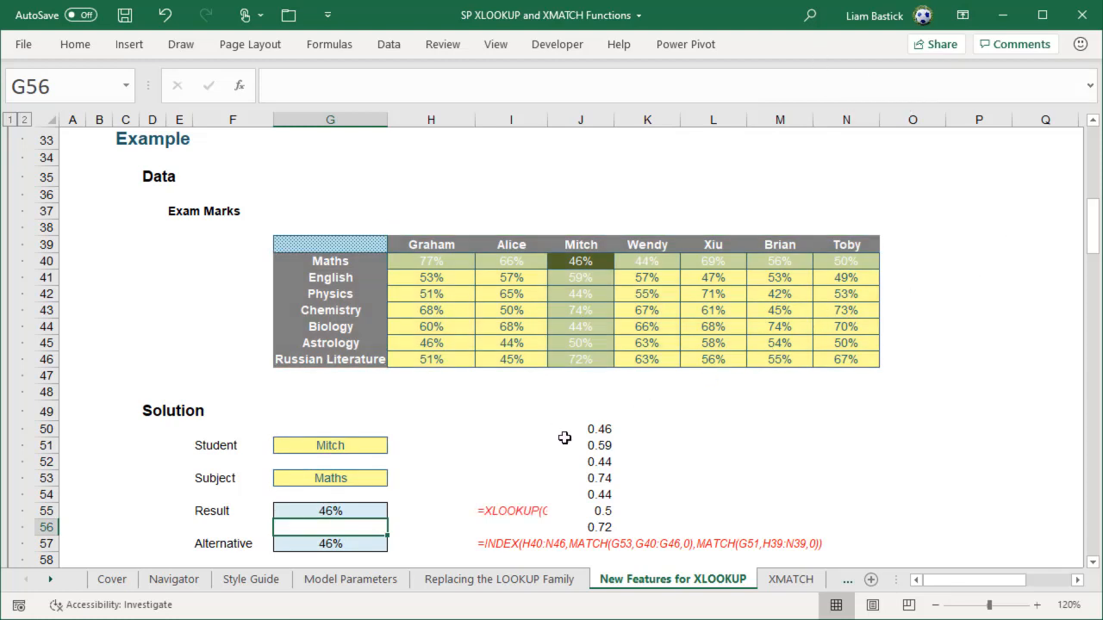
Delete the helper marks in J50:J56 and select the Result cell G55 to show its formula
left_click_drag(591, 432, 599, 529)
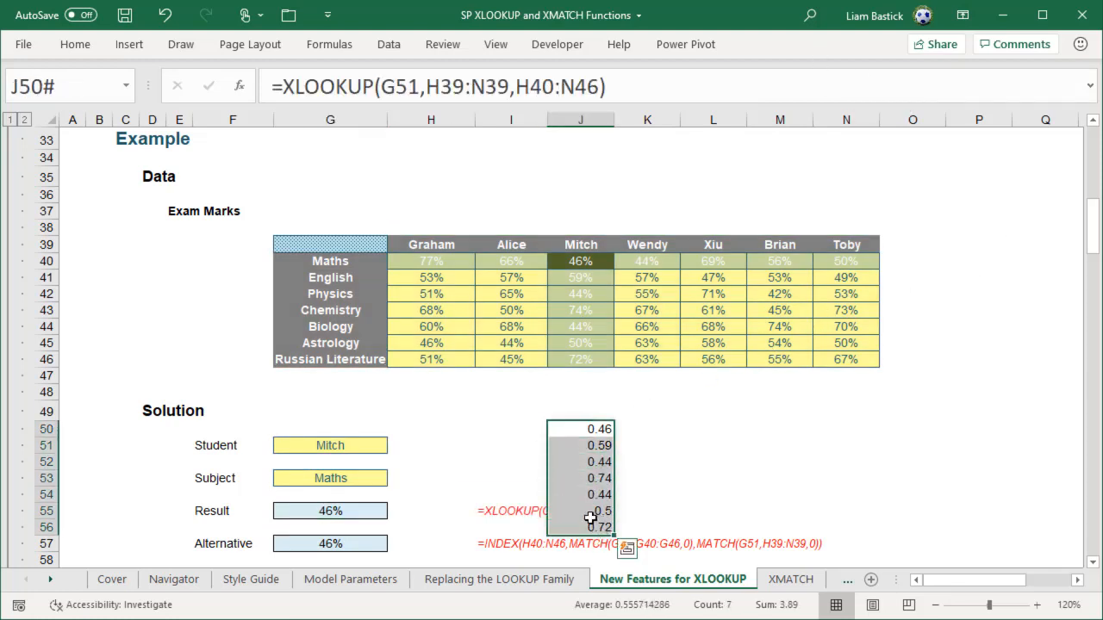
key("Delete")
left_click(357, 515)
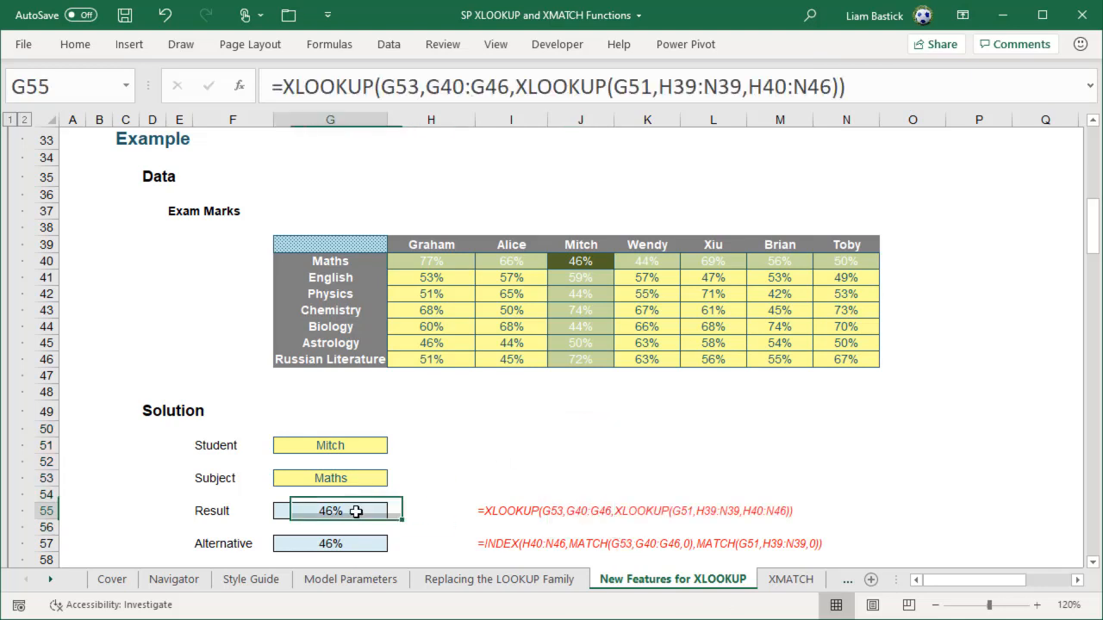
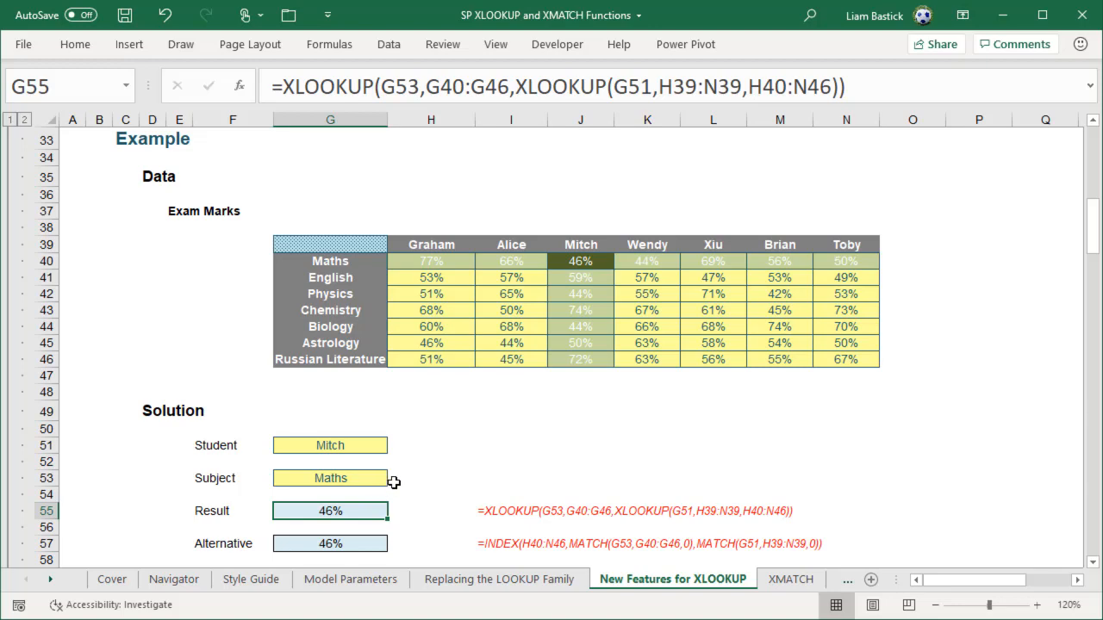
In the Vector Lookups example, start an XLOOKUP formula in G79 with the Quarter cell G77 as the lookup value
scroll(396, 480, "down", 7)
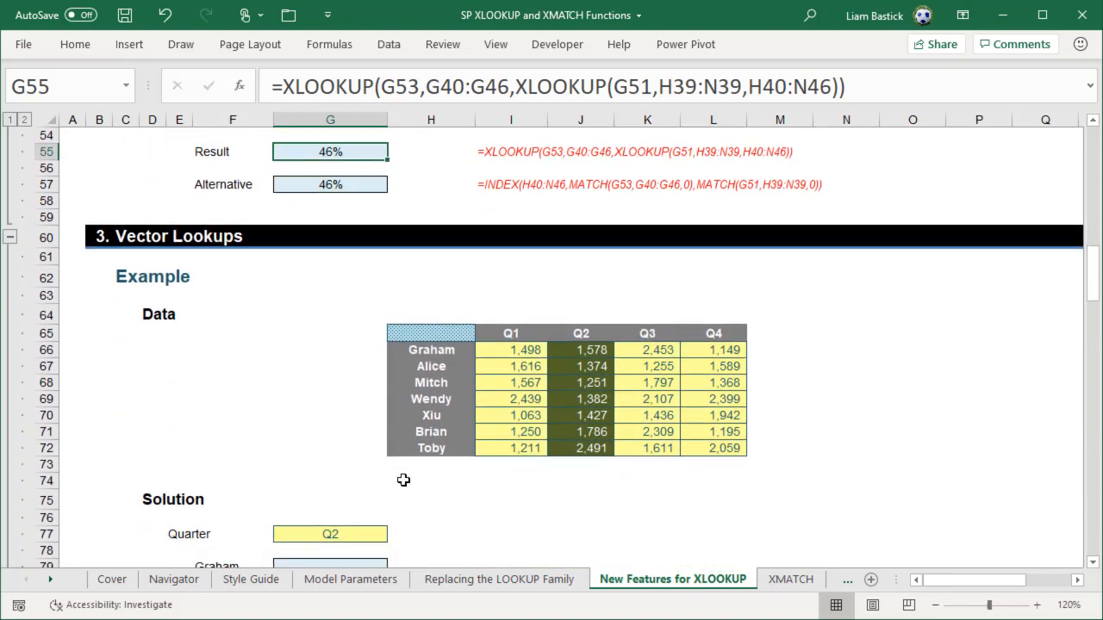
scroll(403, 480, "down", 3)
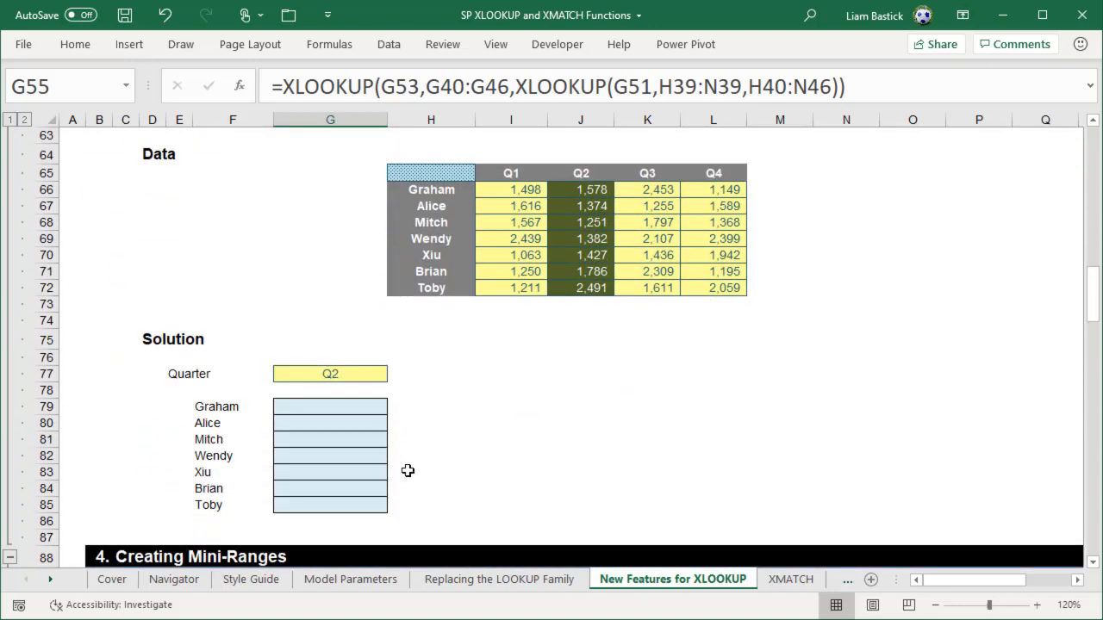
scroll(406, 468, "up", 1)
scroll(406, 468, "down", 1)
left_click(356, 405)
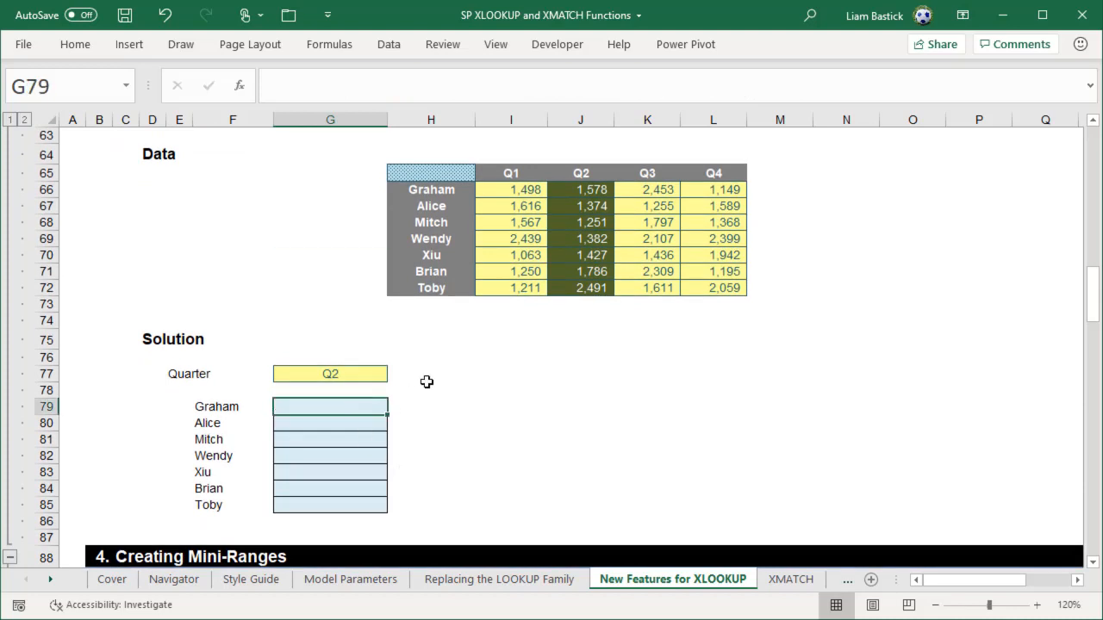
type("=xlokk")
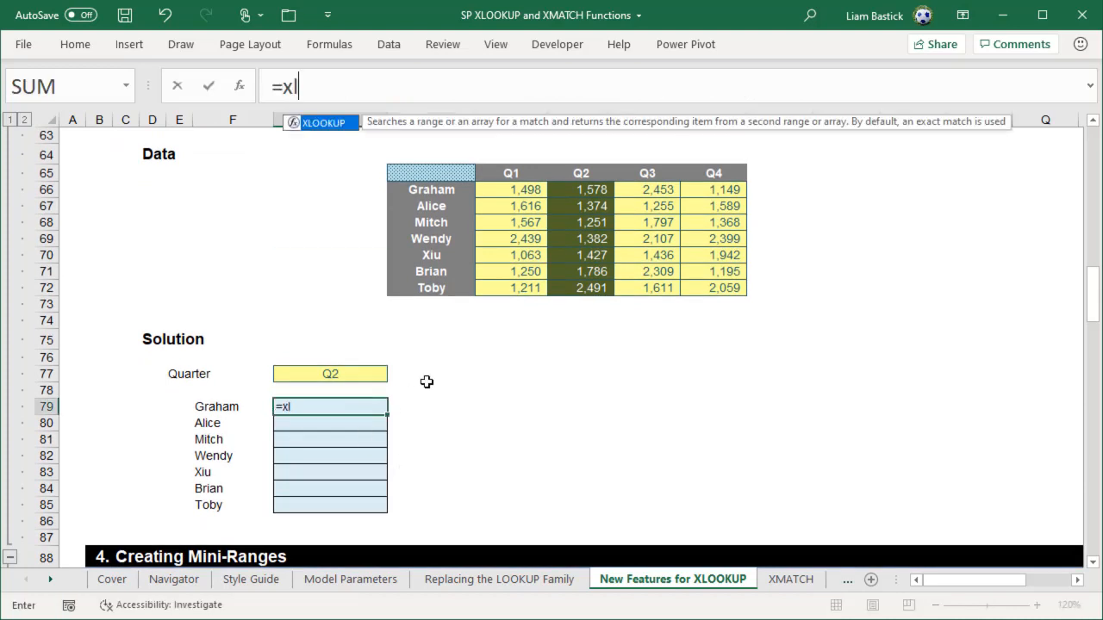
key("BackSpace")
key("BackSpace")
type("okup(")
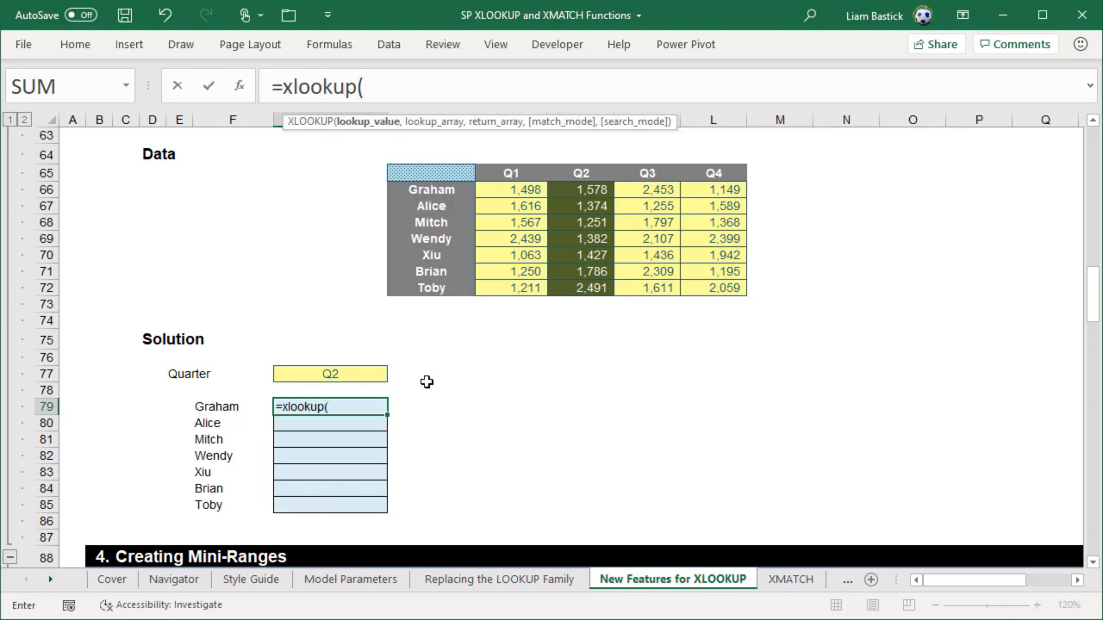
left_click(327, 371)
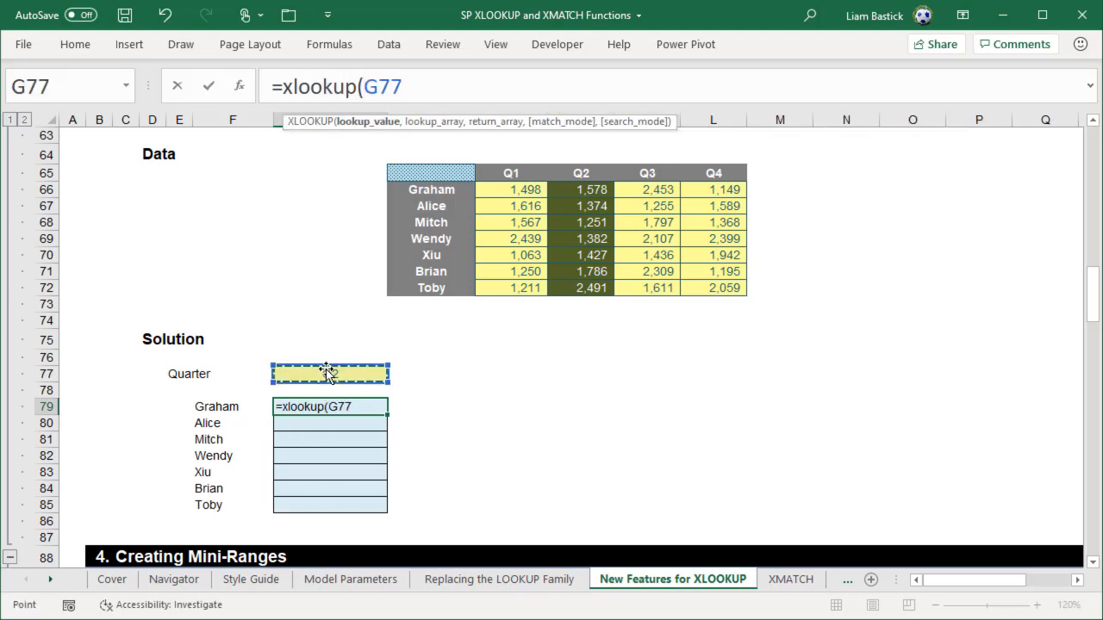
type(",")
Complete the XLOOKUP in G79 with lookup array I65:L65 and return array I66:L72, and commit it
left_click_drag(512, 167, 695, 166)
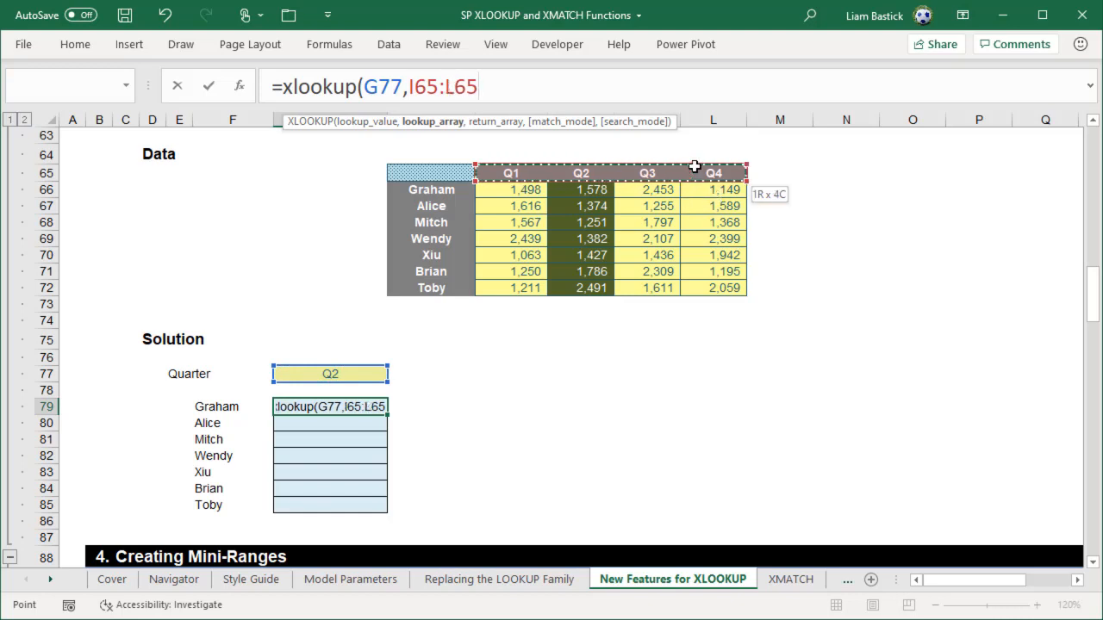
type(",")
left_click_drag(495, 184, 714, 284)
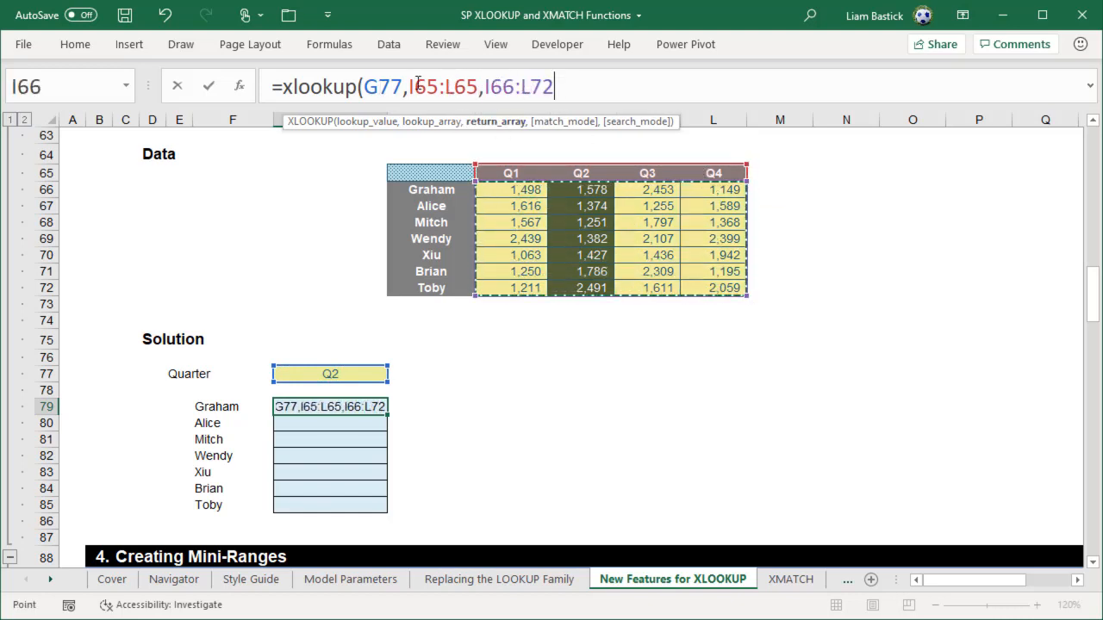
left_click(584, 87)
type(")")
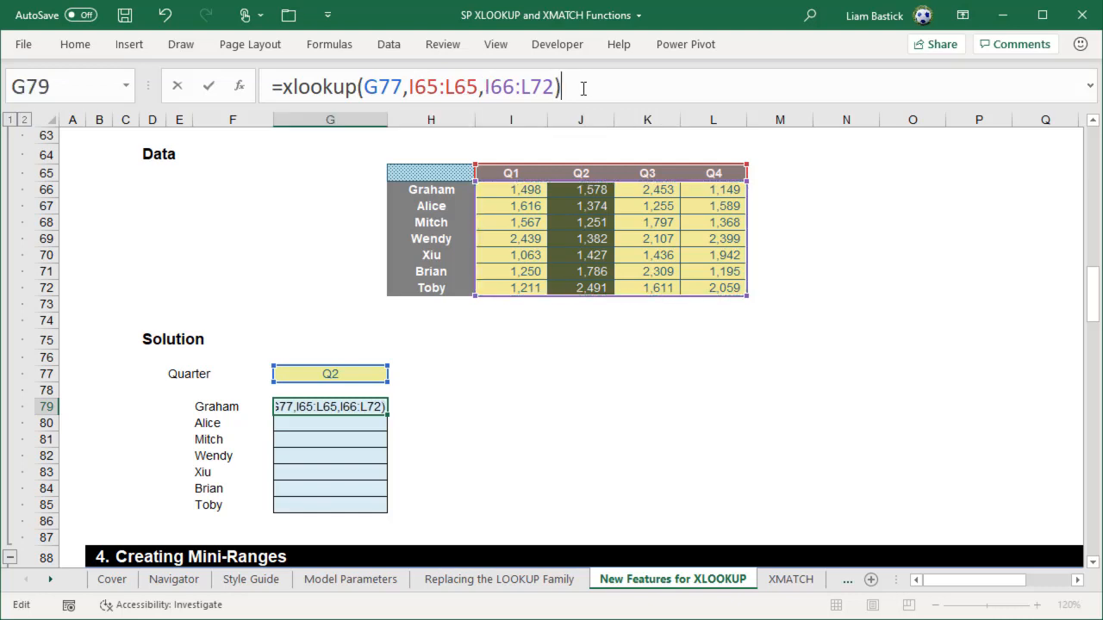
key("Return")
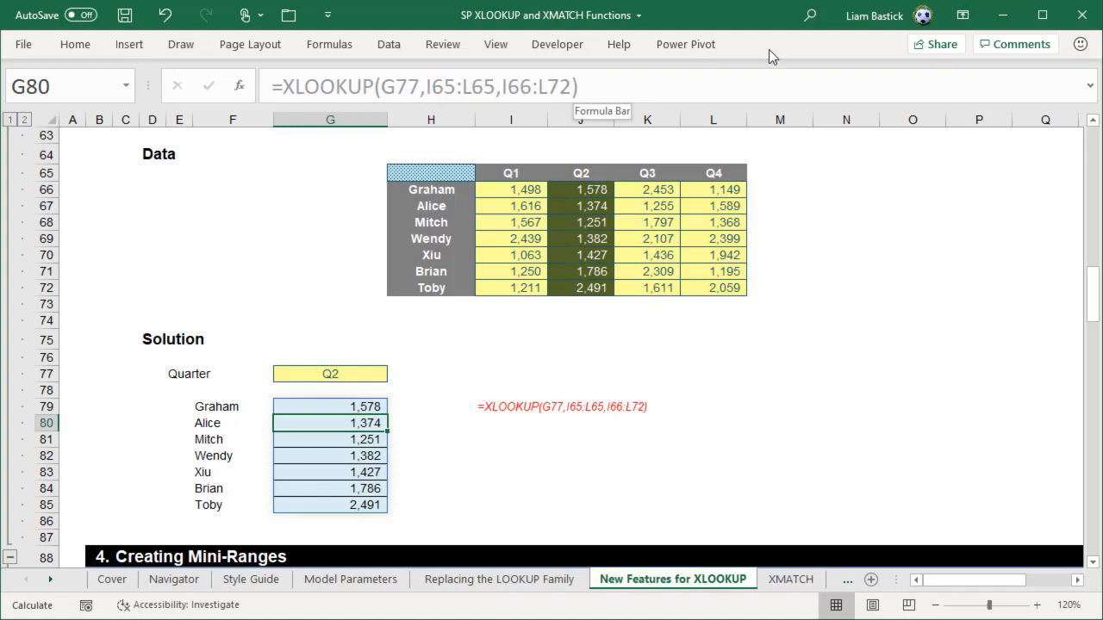
In the Creating Mini-Ranges example, inspect the Start Month and End Month cells and the months offered for End Month
scroll(574, 302, "down", 7)
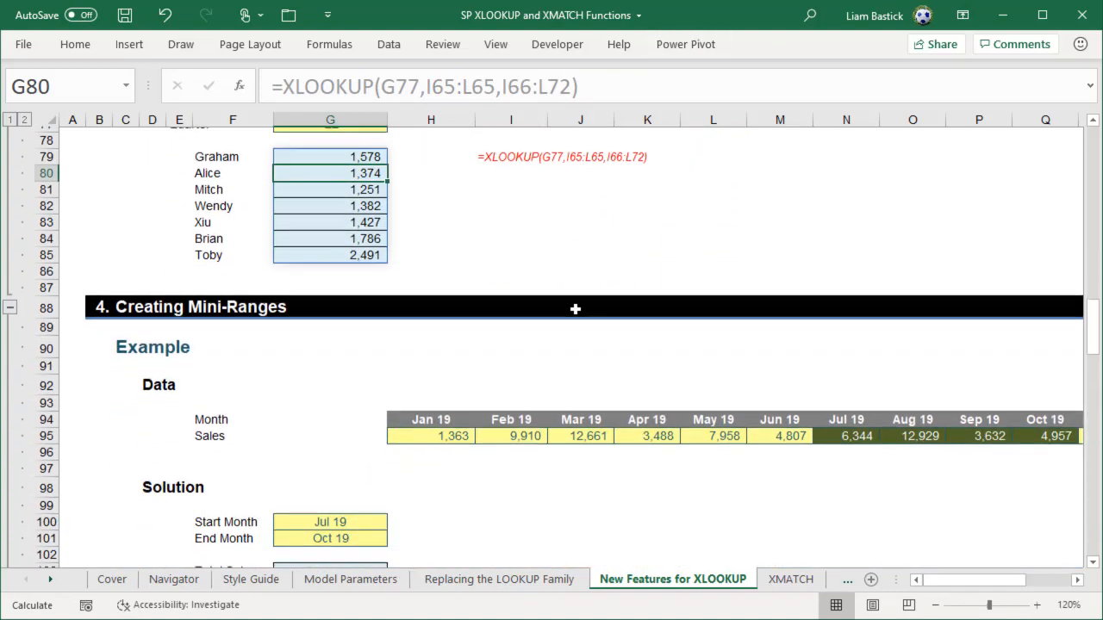
scroll(572, 309, "down", 1)
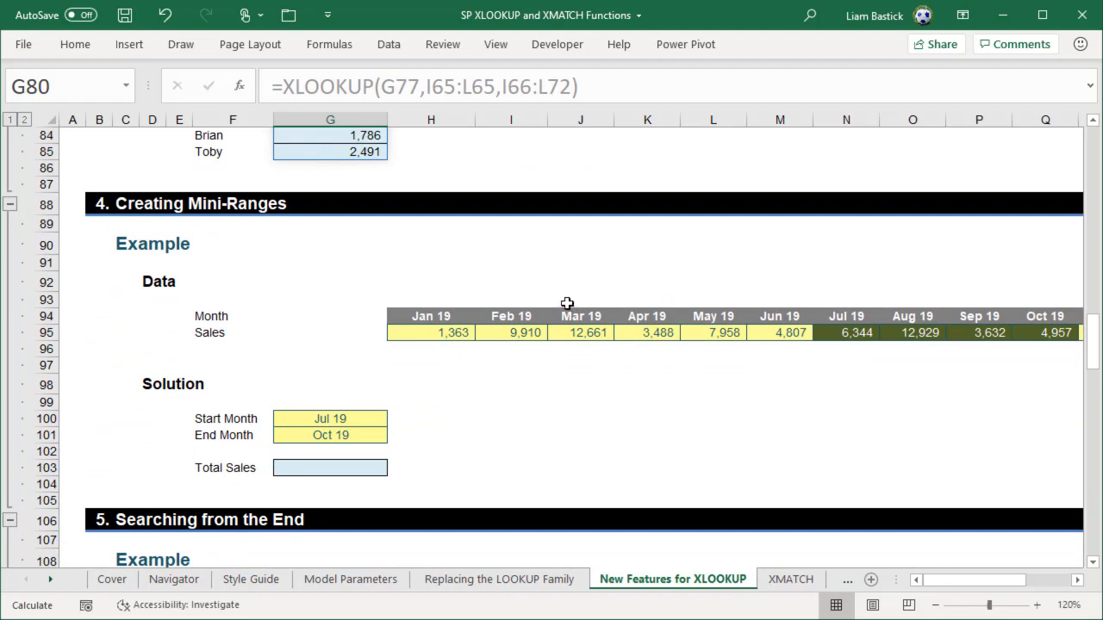
scroll(468, 317, "up", 1)
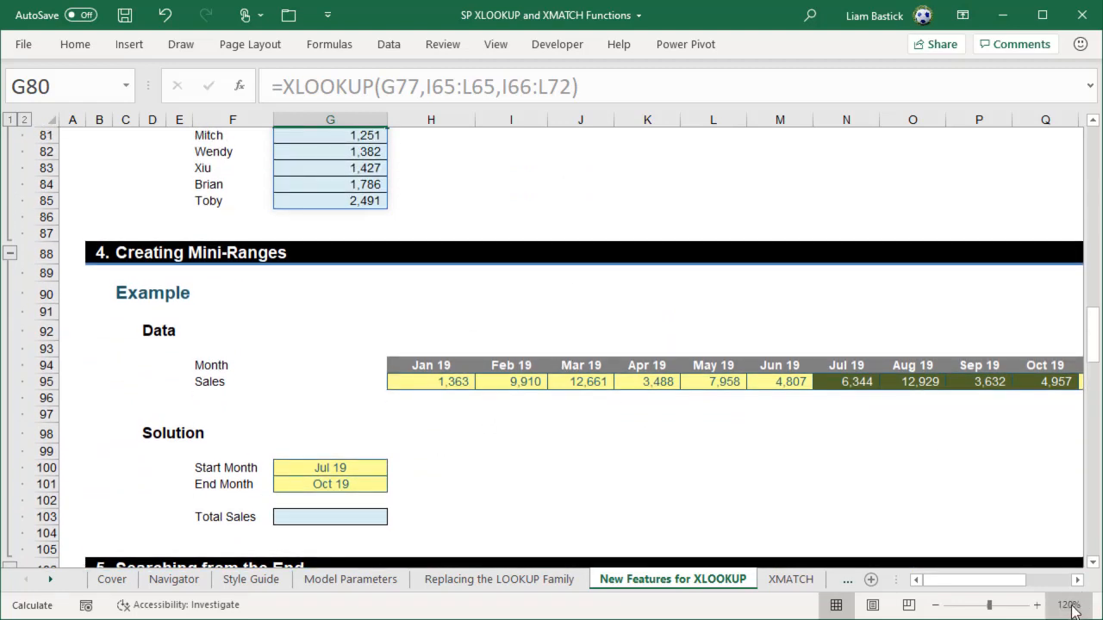
left_click(936, 606)
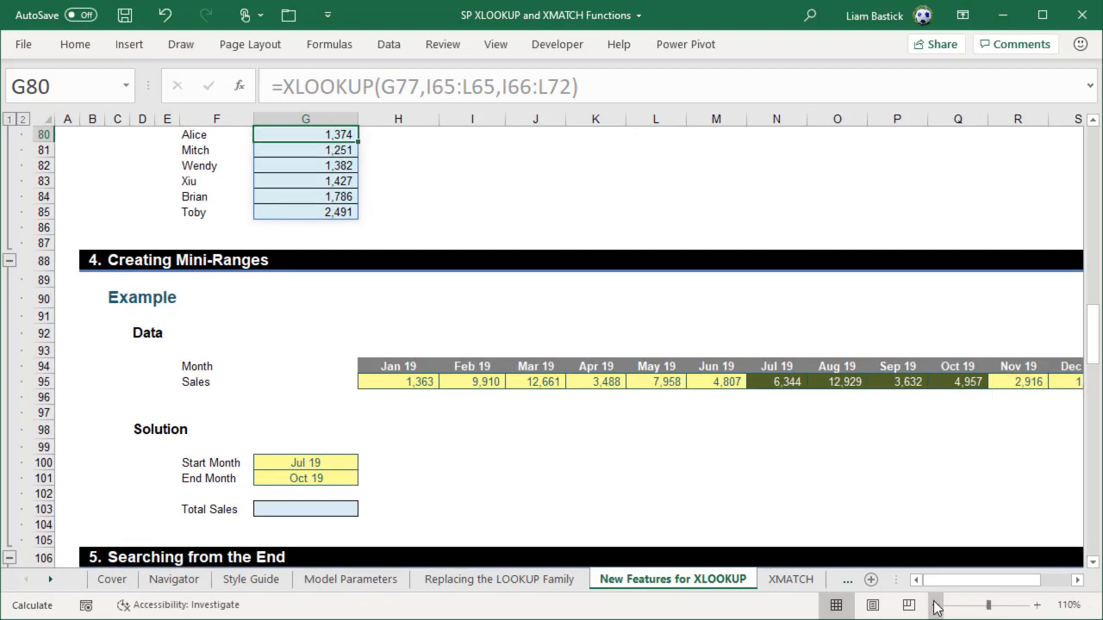
left_click(936, 606)
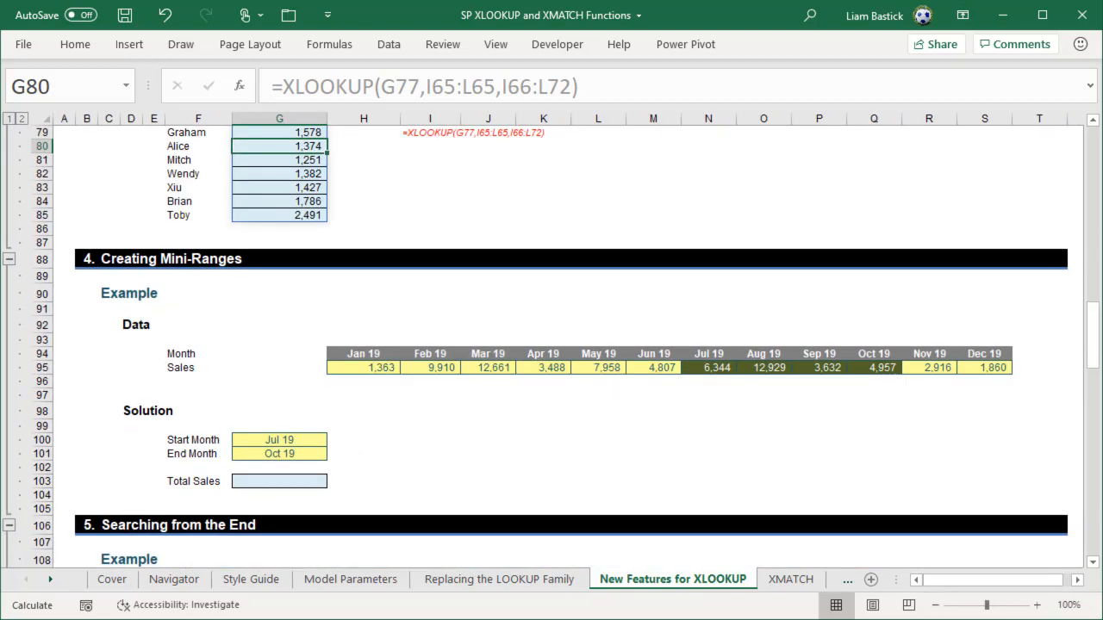
left_click(322, 439)
left_click(311, 454)
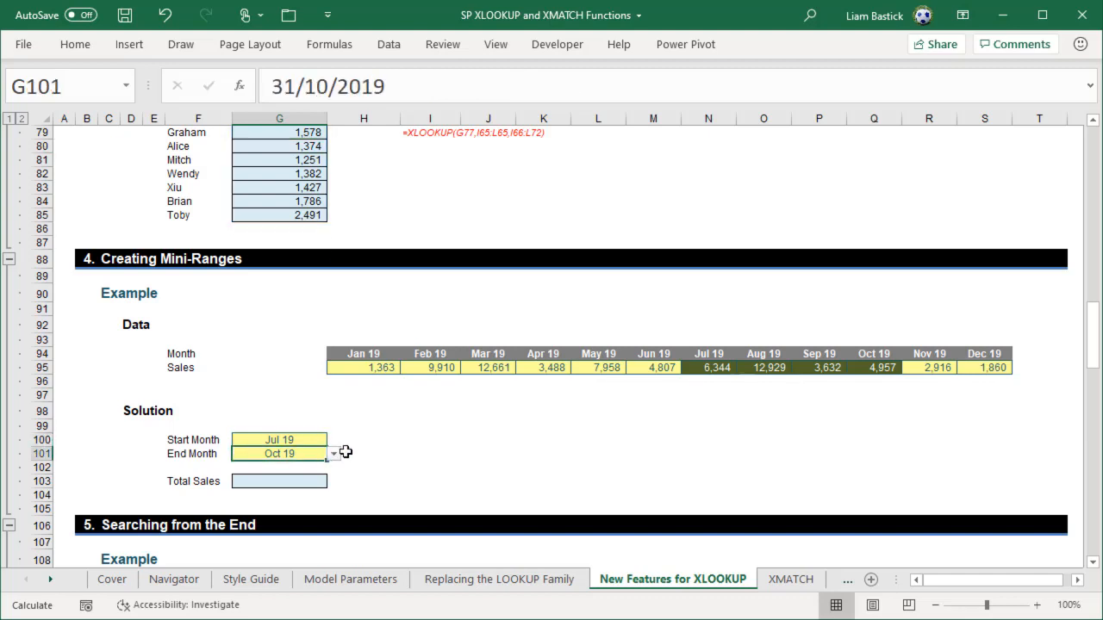
left_click(335, 454)
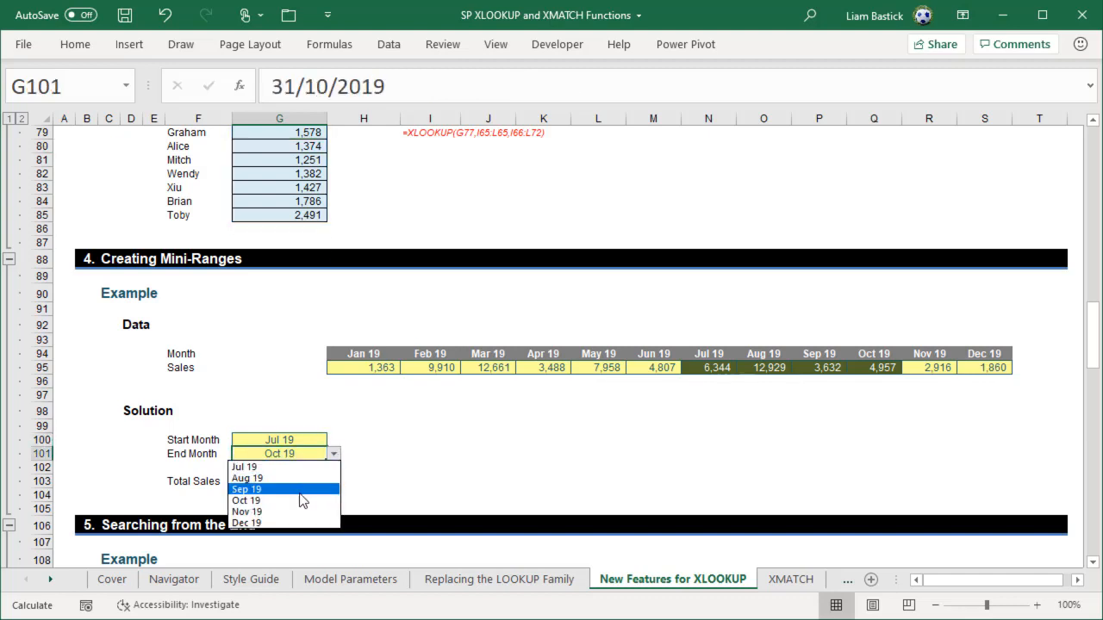
left_click(311, 440)
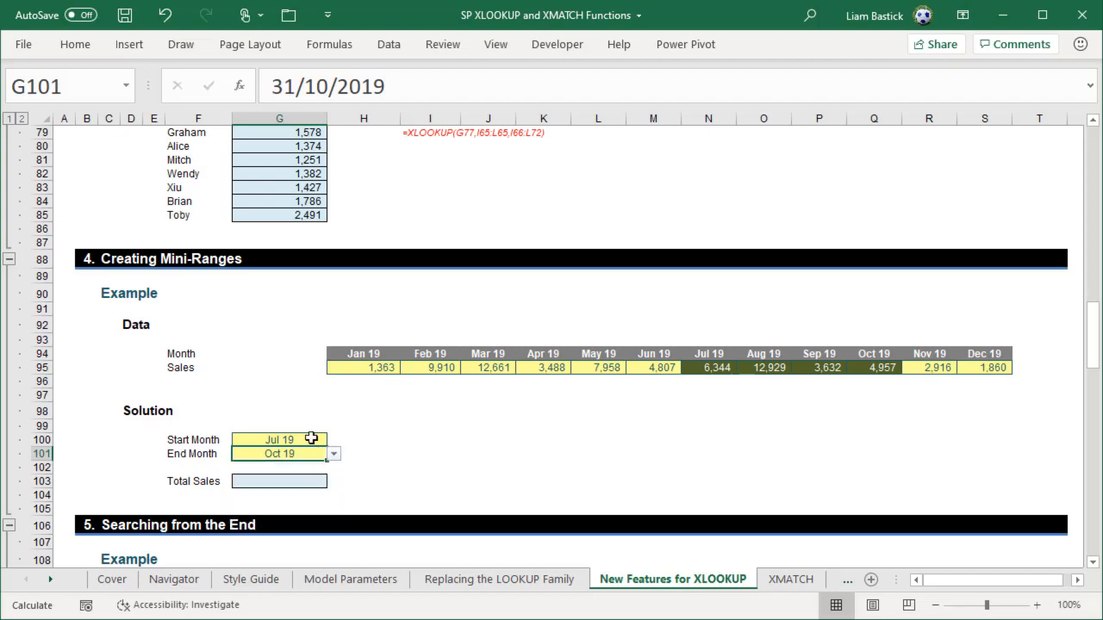
Set the Start Month to May 19 and check the months offered for End Month
left_click(314, 437)
left_click(334, 440)
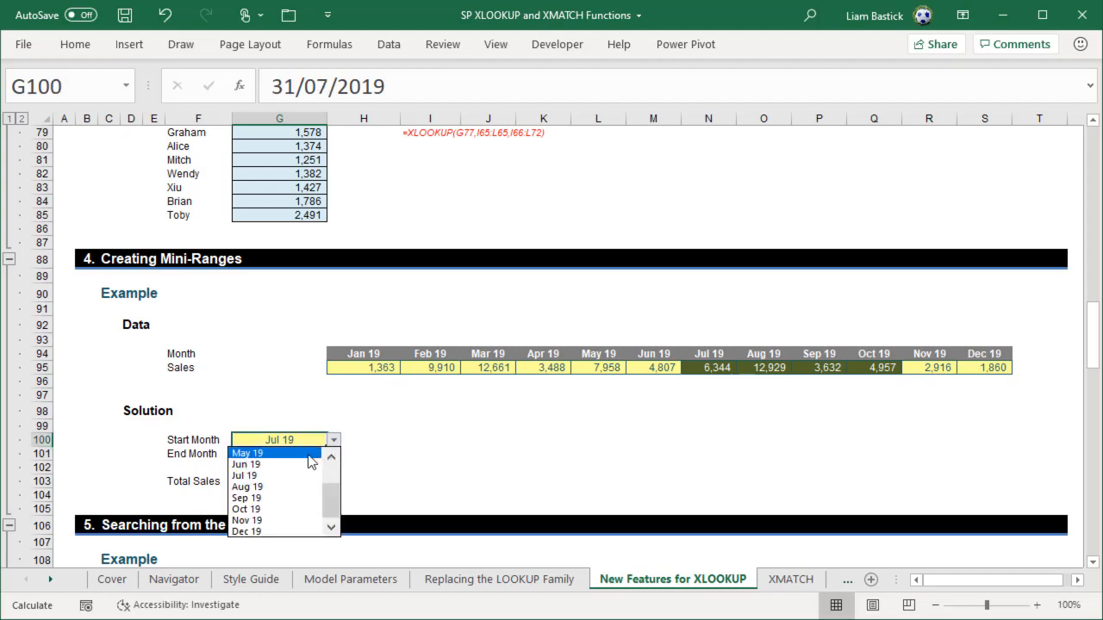
left_click(302, 462)
left_click(308, 454)
left_click(333, 454)
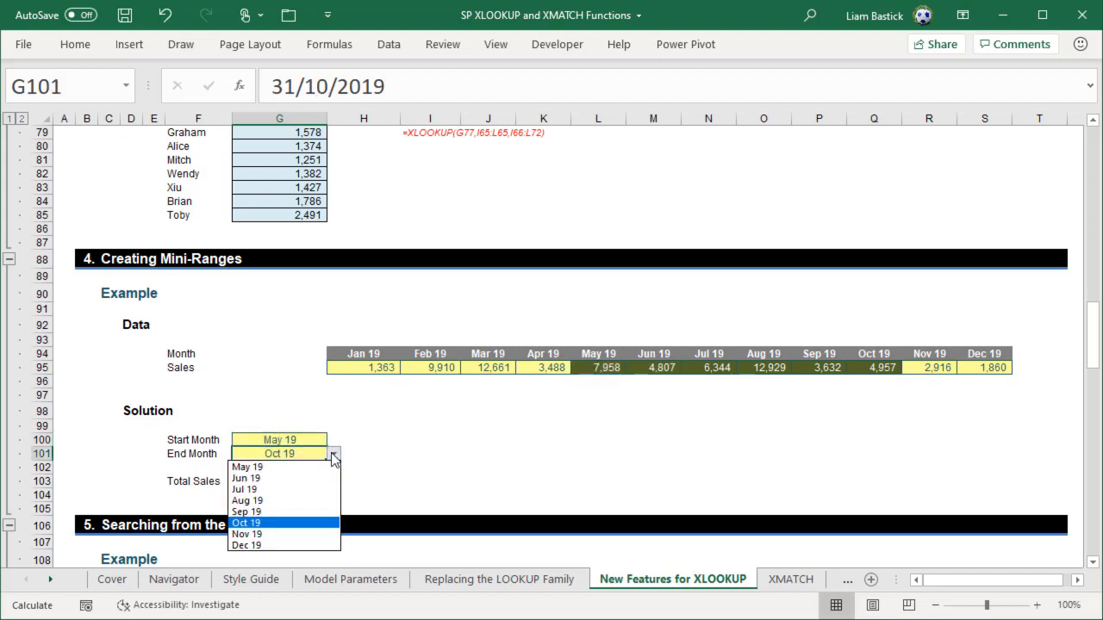
left_click(379, 457)
Reveal the hidden helper months in H101:O101 by setting their font colour to red
left_click(372, 458)
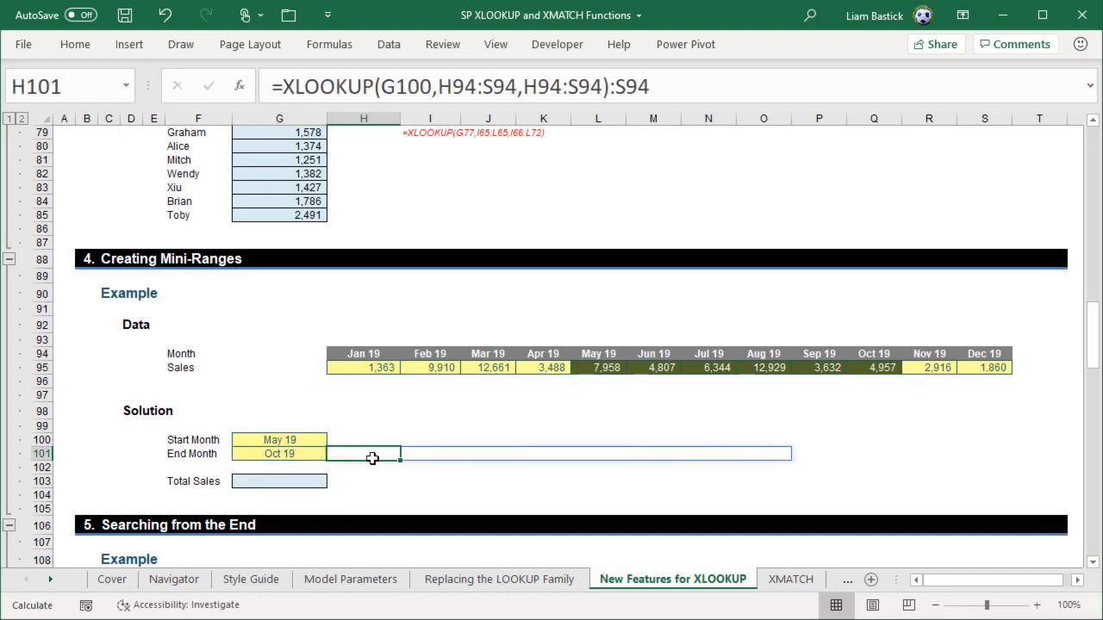
left_click_drag(380, 458, 763, 450)
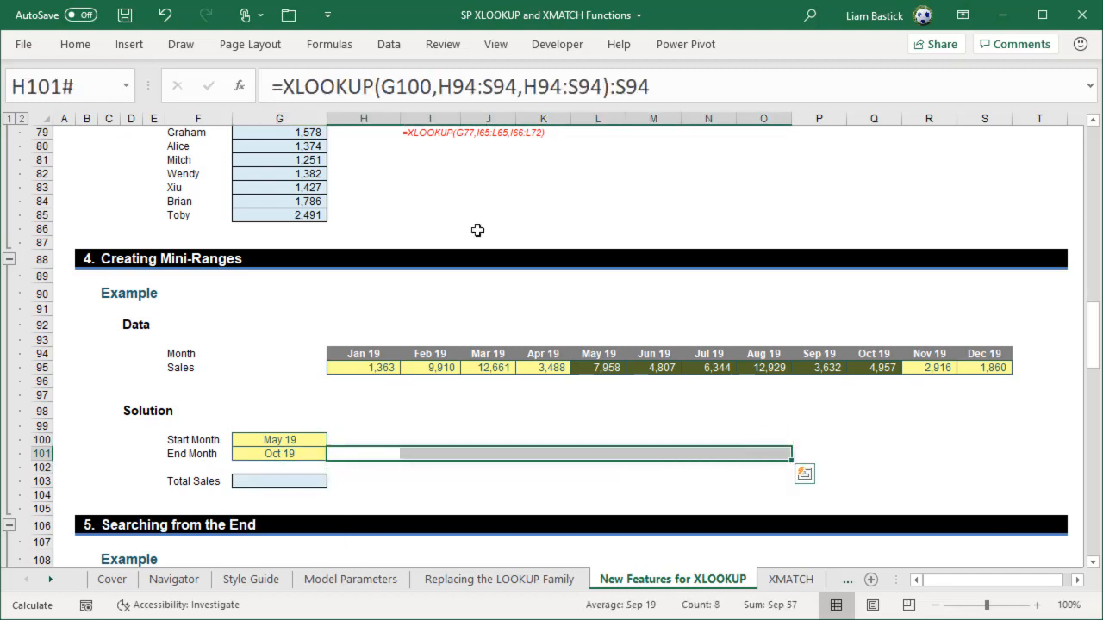
left_click(76, 44)
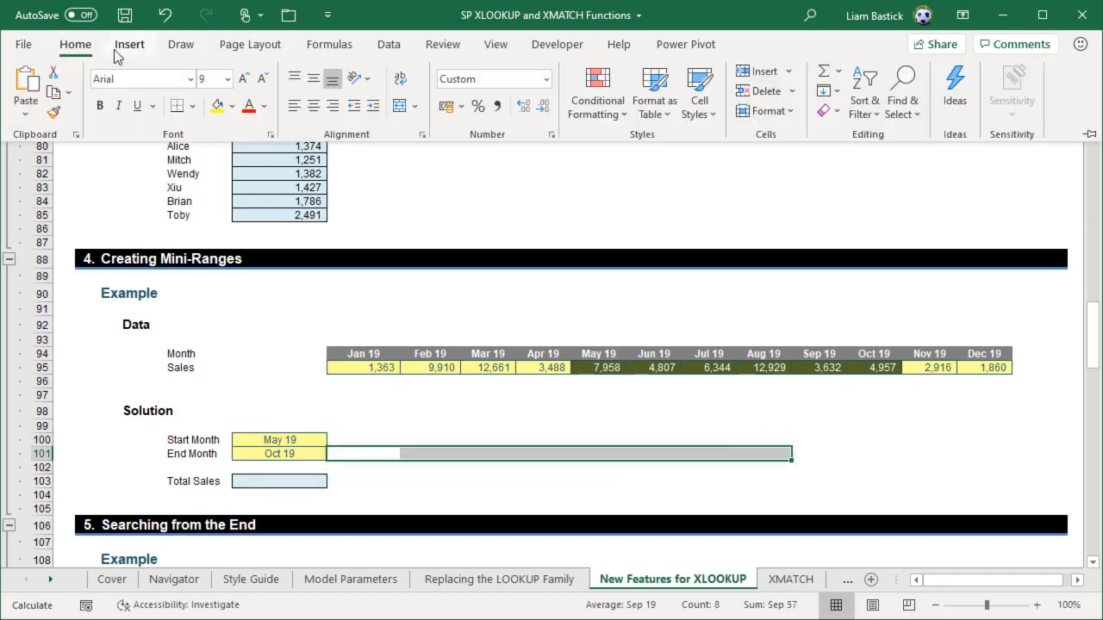
left_click(248, 105)
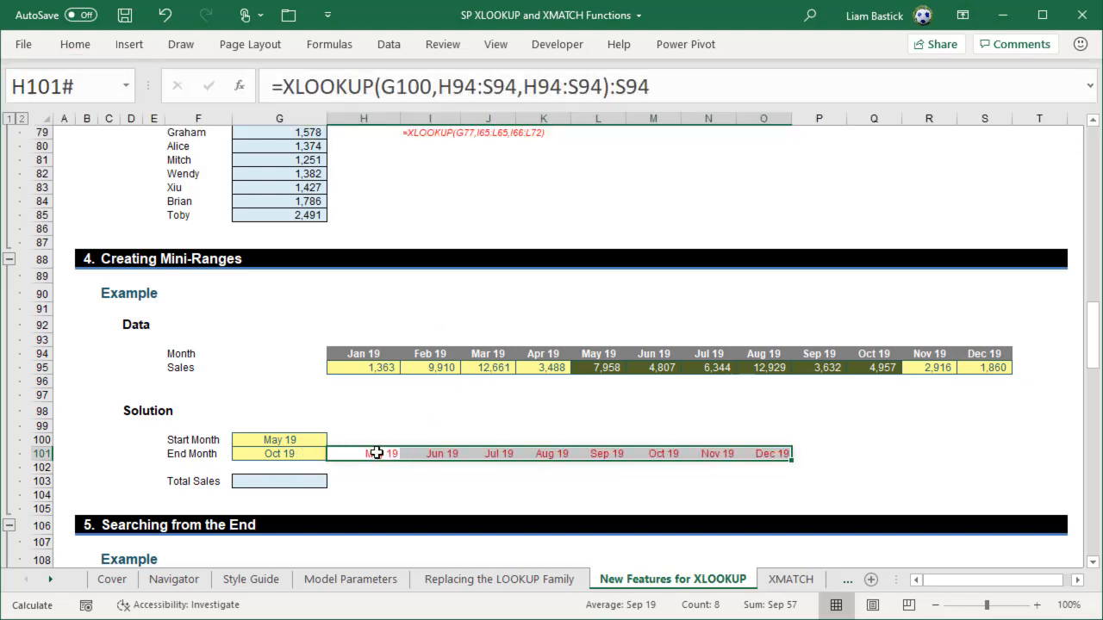
Enter =H101# in H98 to demonstrate the spilled range reference, and undo that entry
left_click(386, 411)
type("=")
left_click_drag(387, 452, 758, 457)
key("Return")
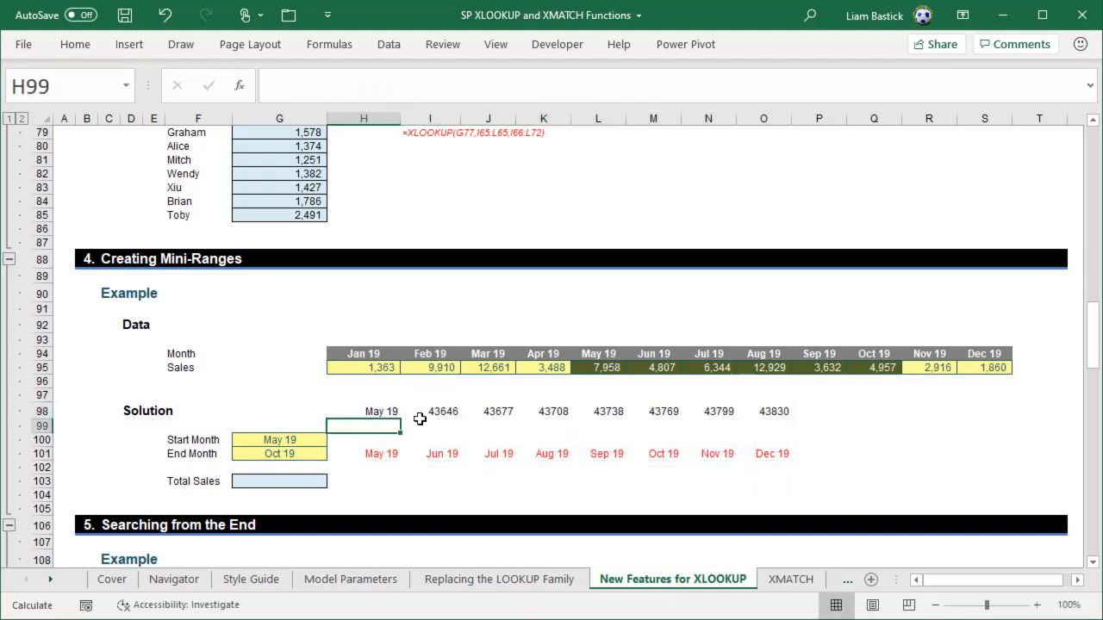
key("Up")
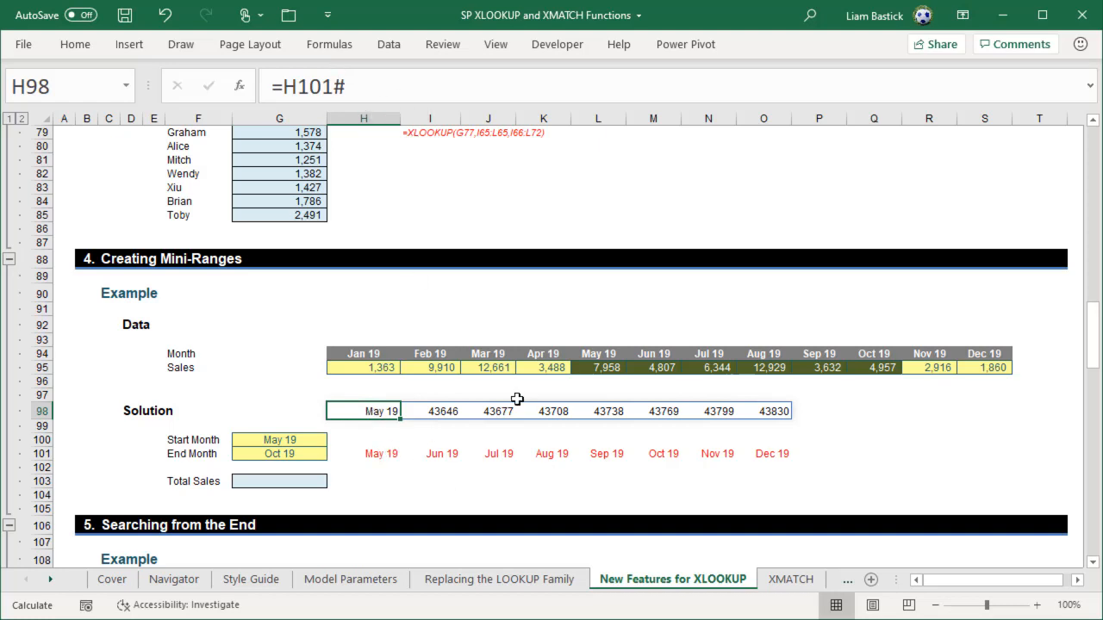
key("ctrl+z")
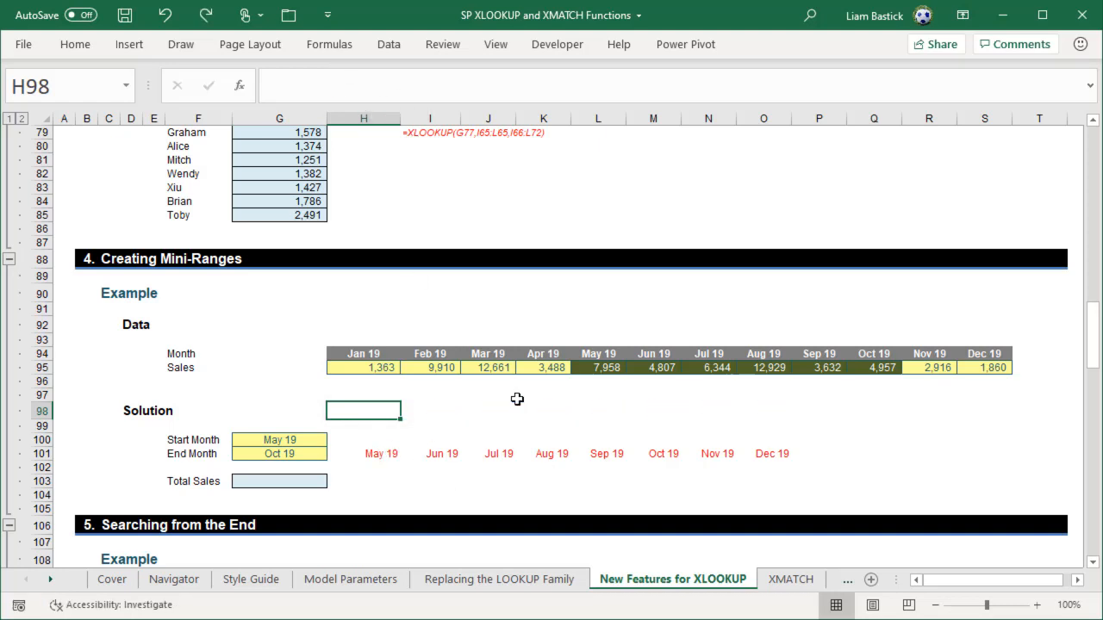
Review the helper formula in H101 and the data validation list source of the End Month cell G101
left_click(389, 455)
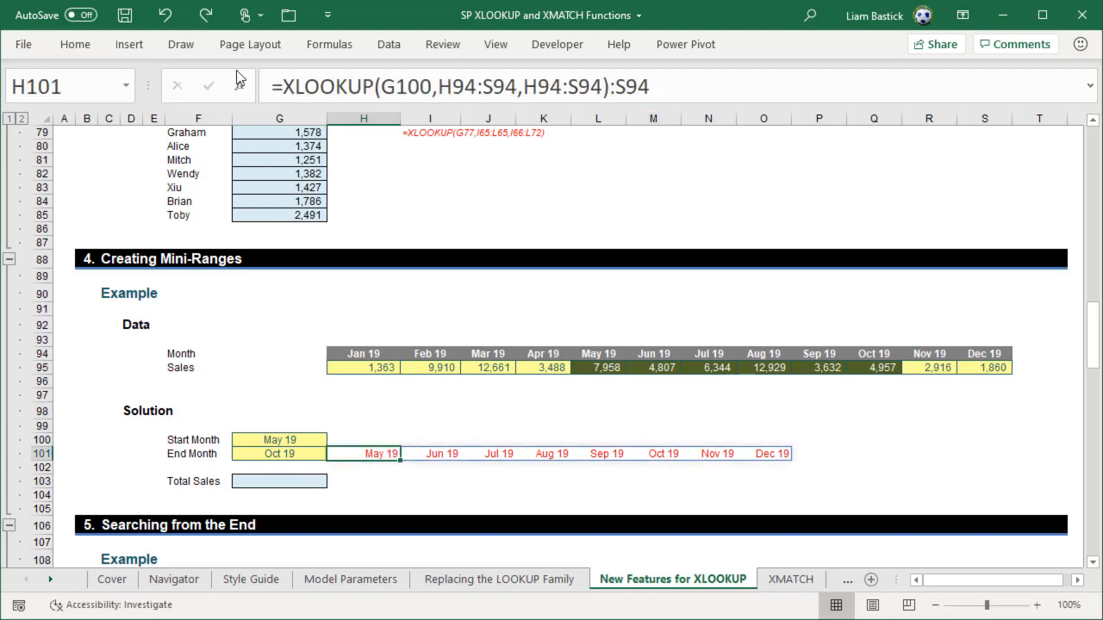
left_click(280, 450)
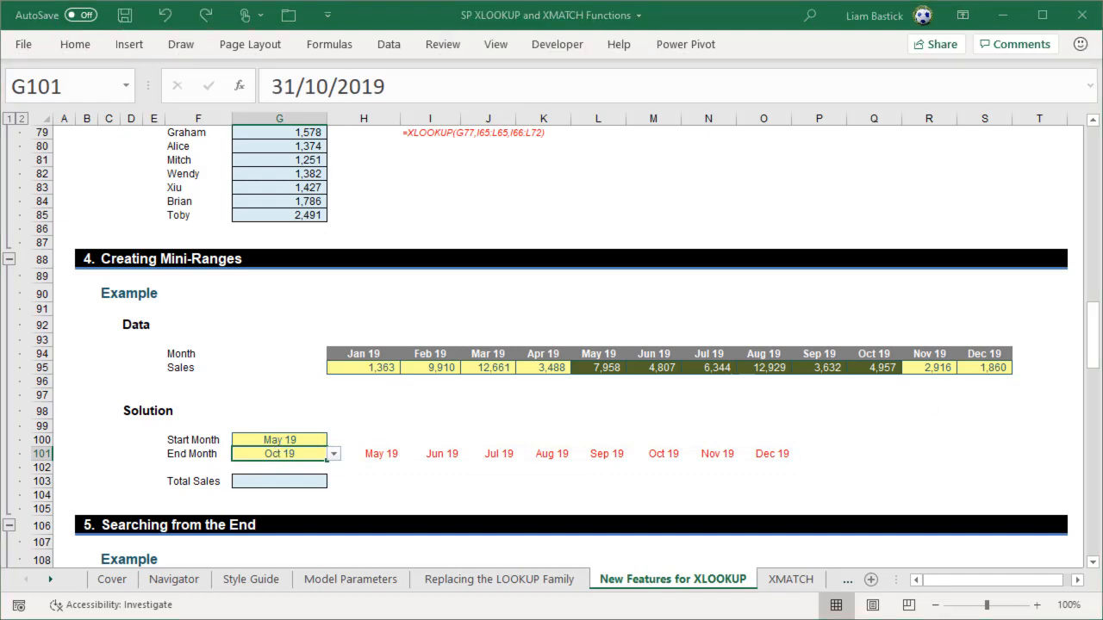
key("alt+d+l")
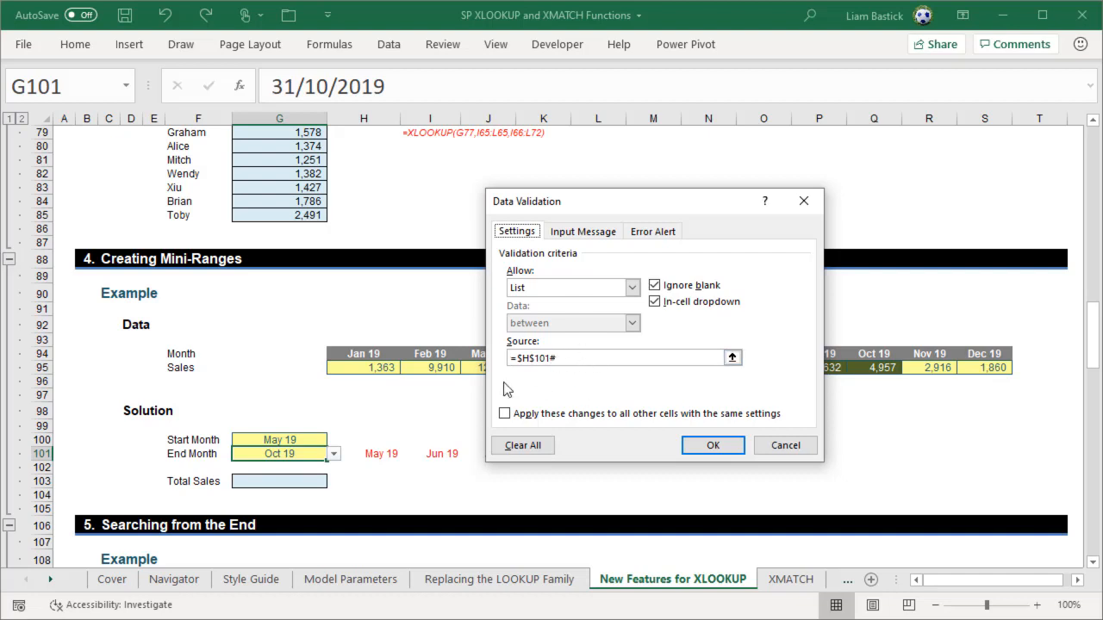
left_click(728, 448)
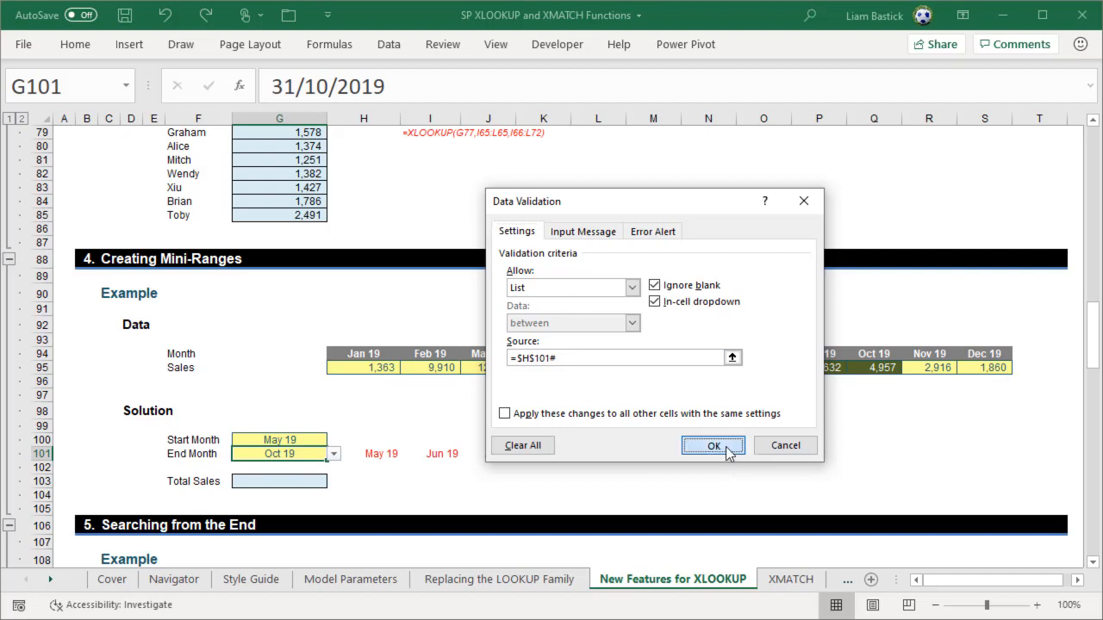
Hide the helper months in H101:O101 with a white font colour, and check the End Month dropdown list
left_click_drag(379, 453, 757, 453)
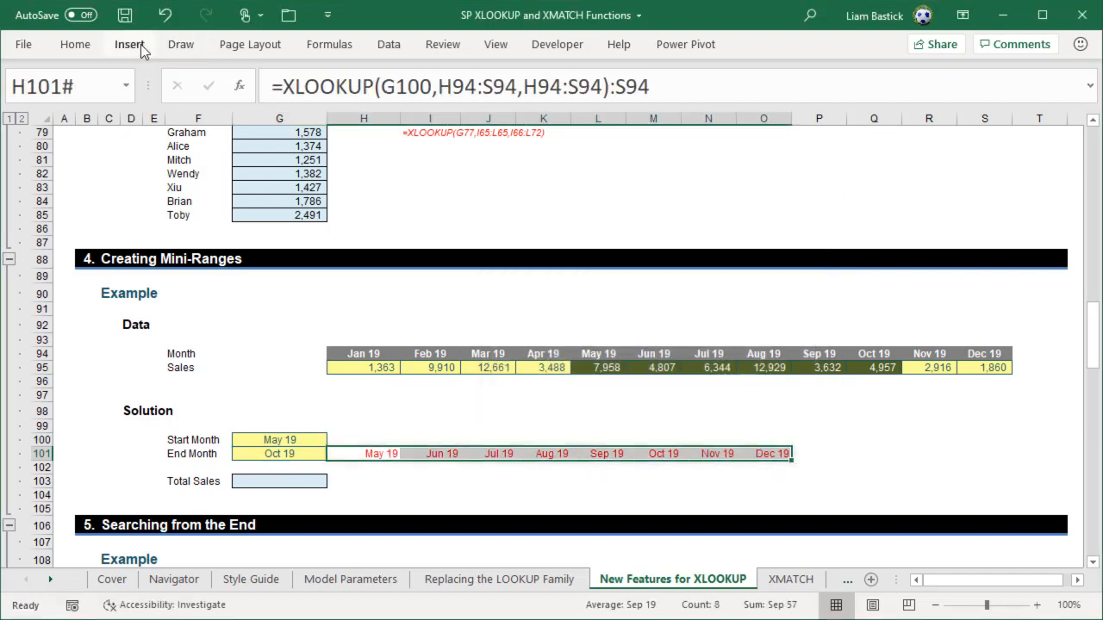
left_click(75, 44)
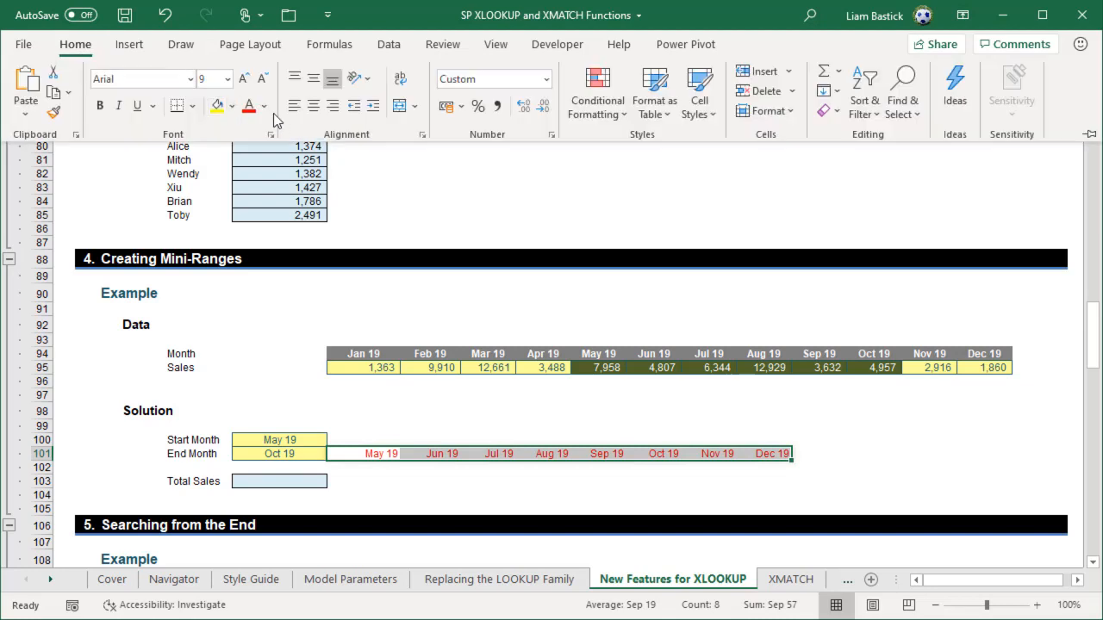
left_click(263, 105)
left_click(248, 177)
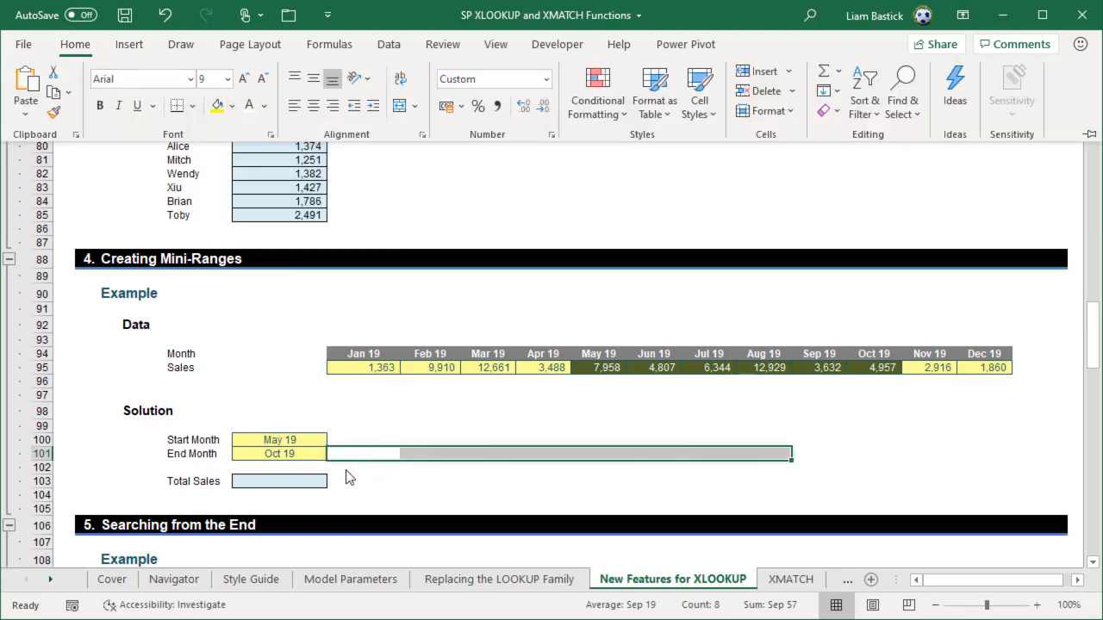
left_click(291, 463)
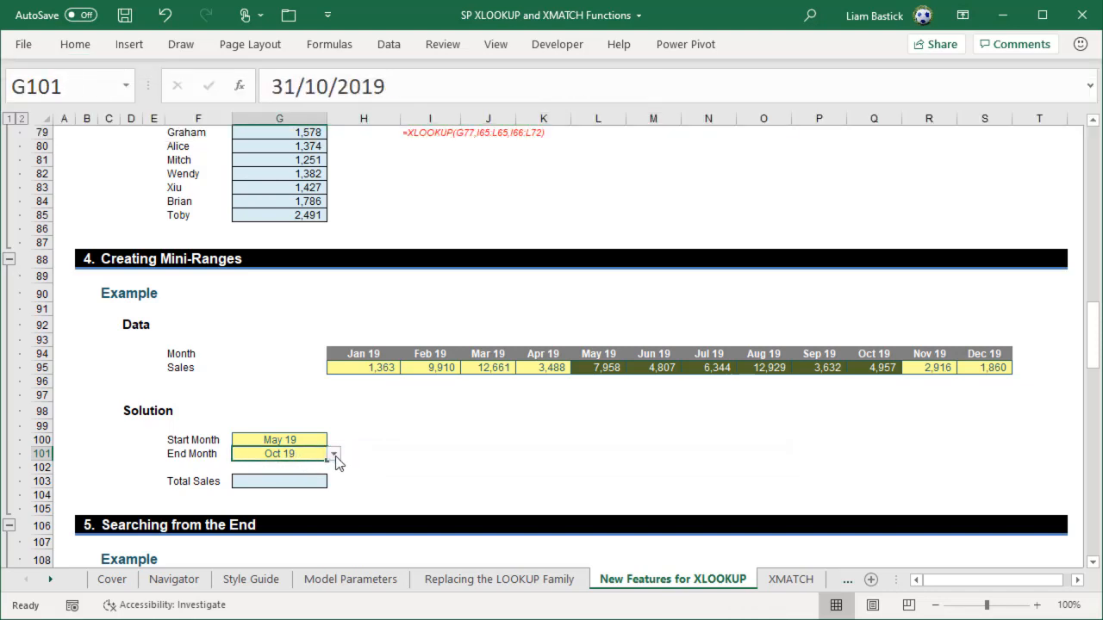
left_click(334, 455)
key("Escape")
Begin the Total Sales formula in G103 with =SUM(XLOOKUP(G100,H94:S94,H95:S95) to find the start month's sales cell
left_click(278, 479)
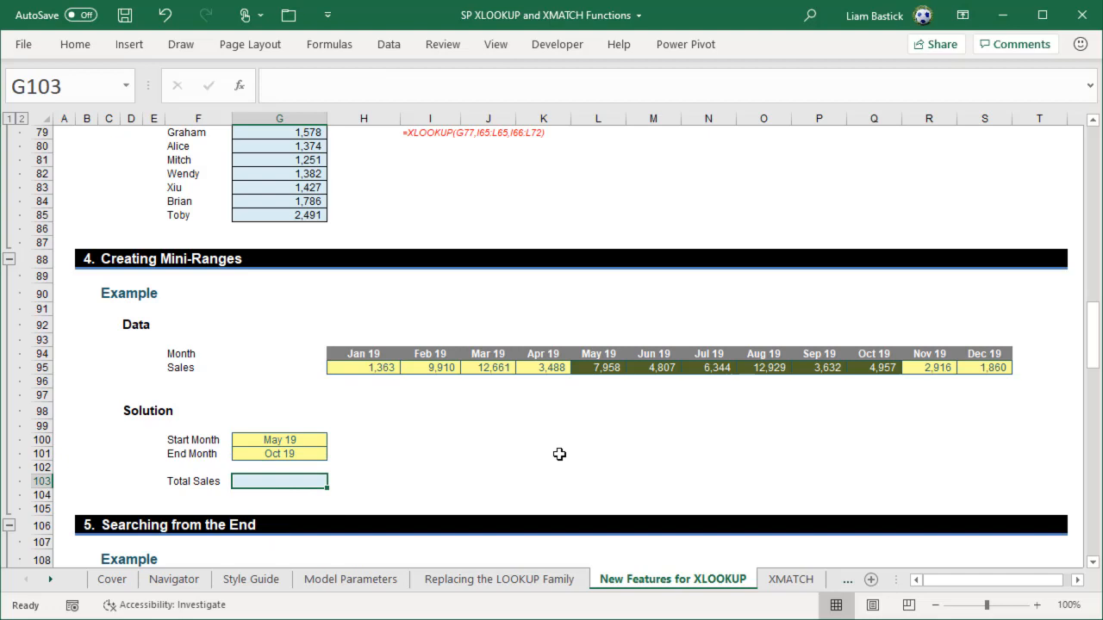
type("=sum(")
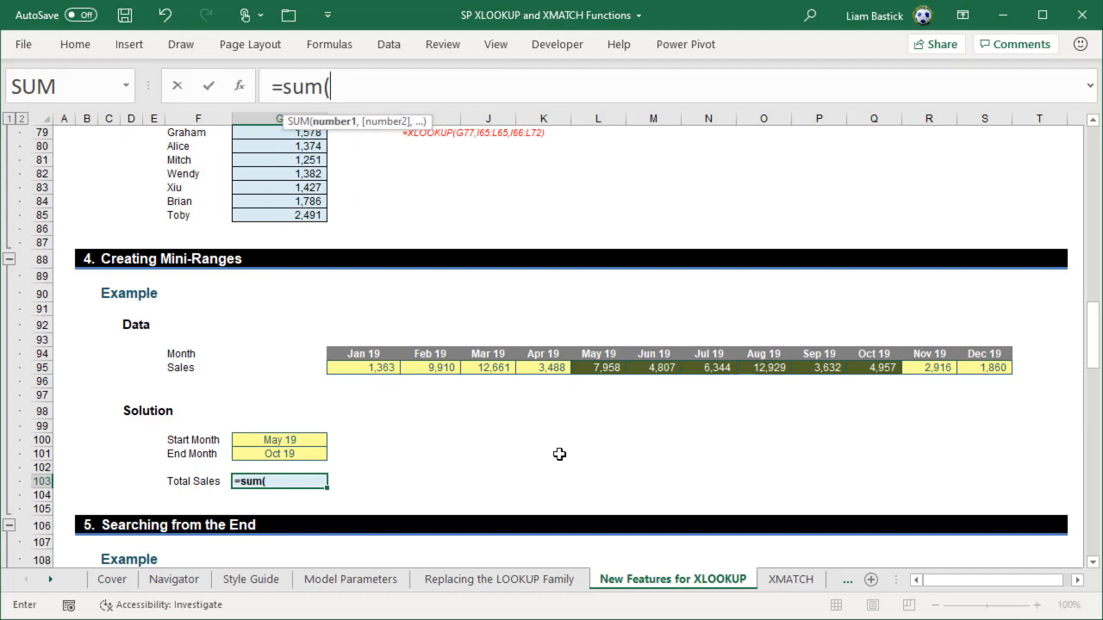
type("xlooku")
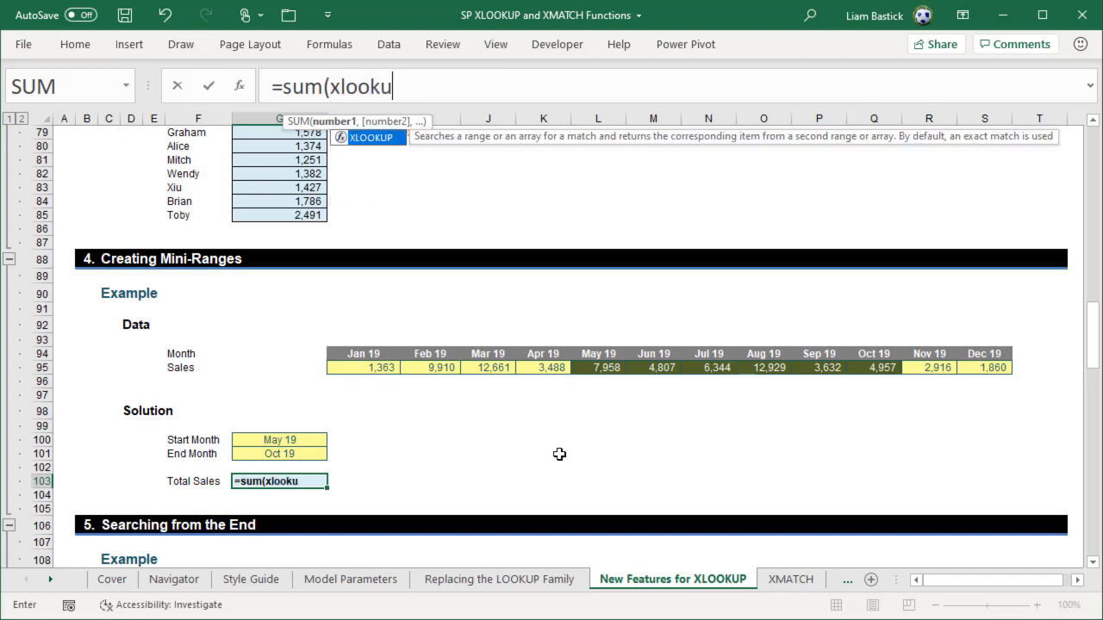
type("p(")
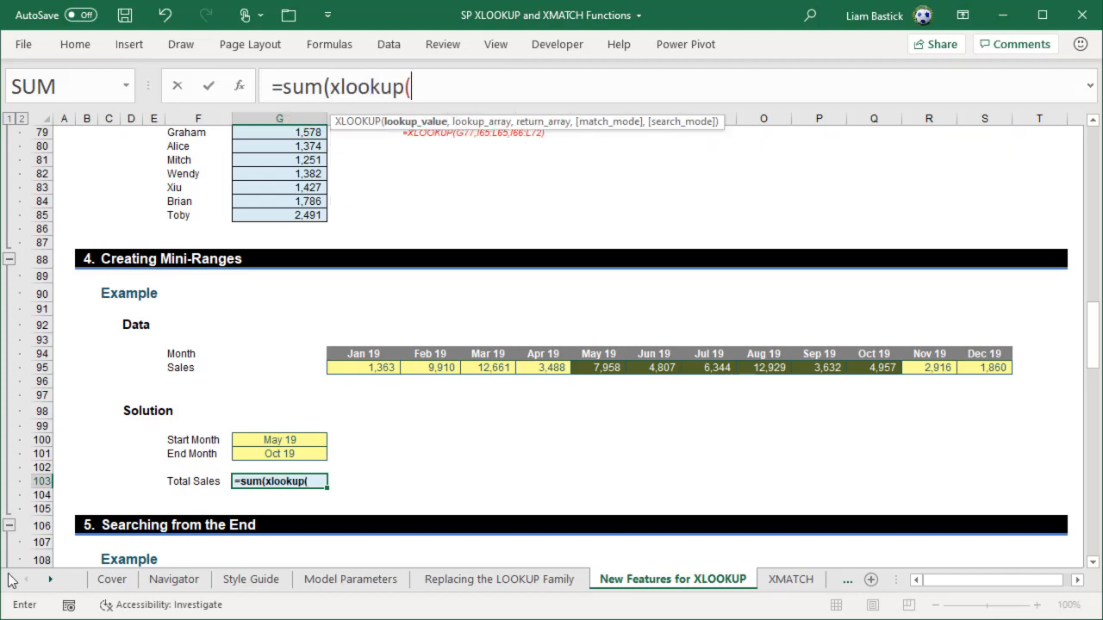
left_click(319, 439)
type(",")
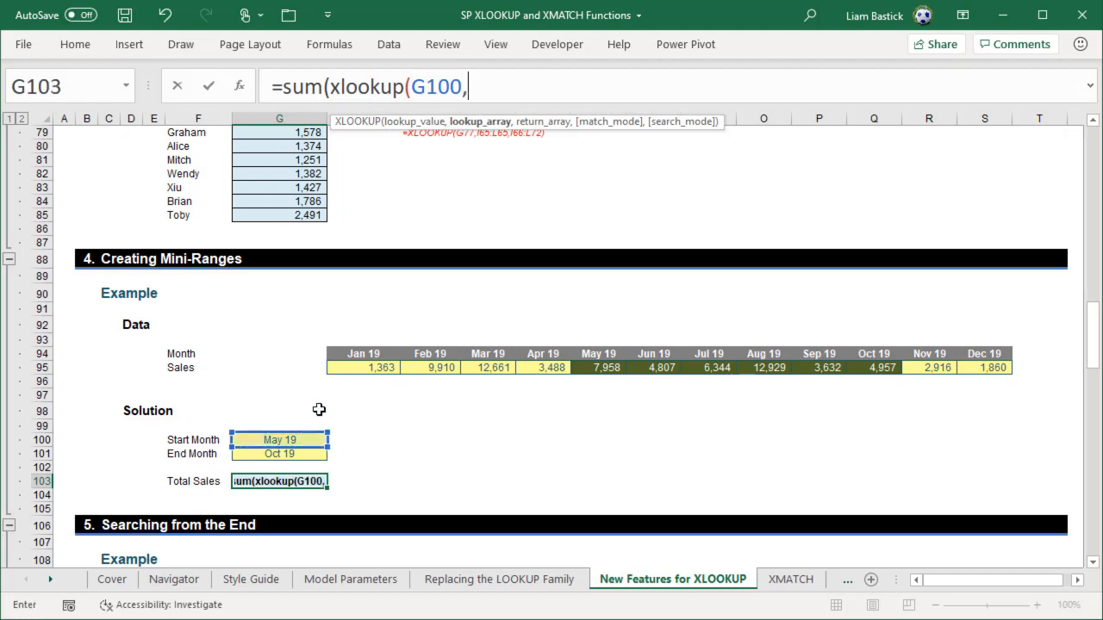
left_click_drag(364, 353, 991, 355)
type(",")
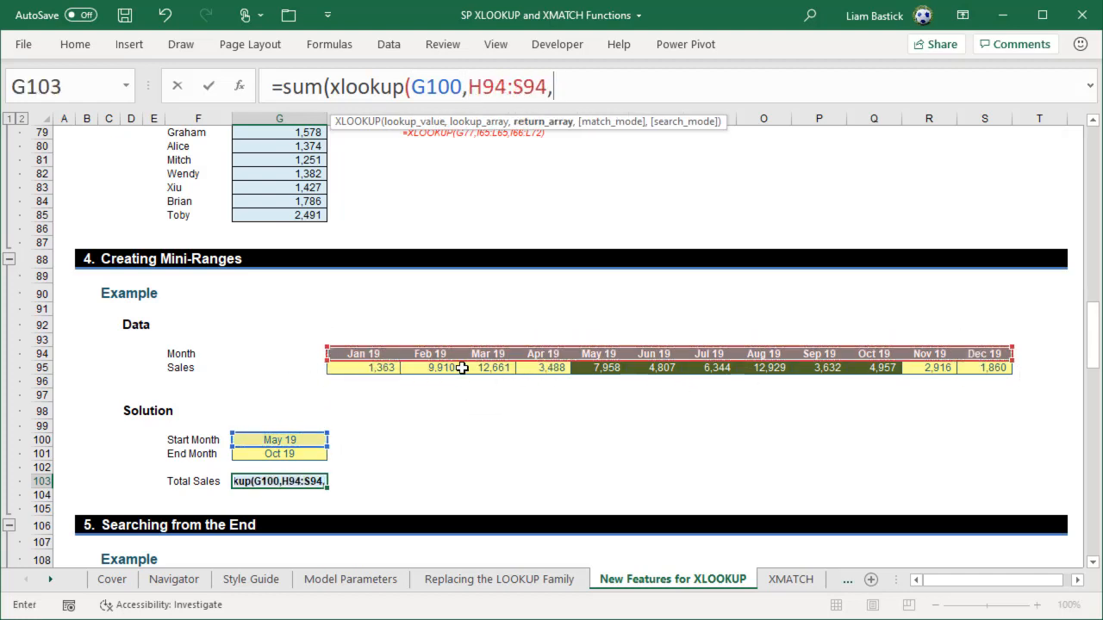
left_click_drag(363, 367, 978, 366)
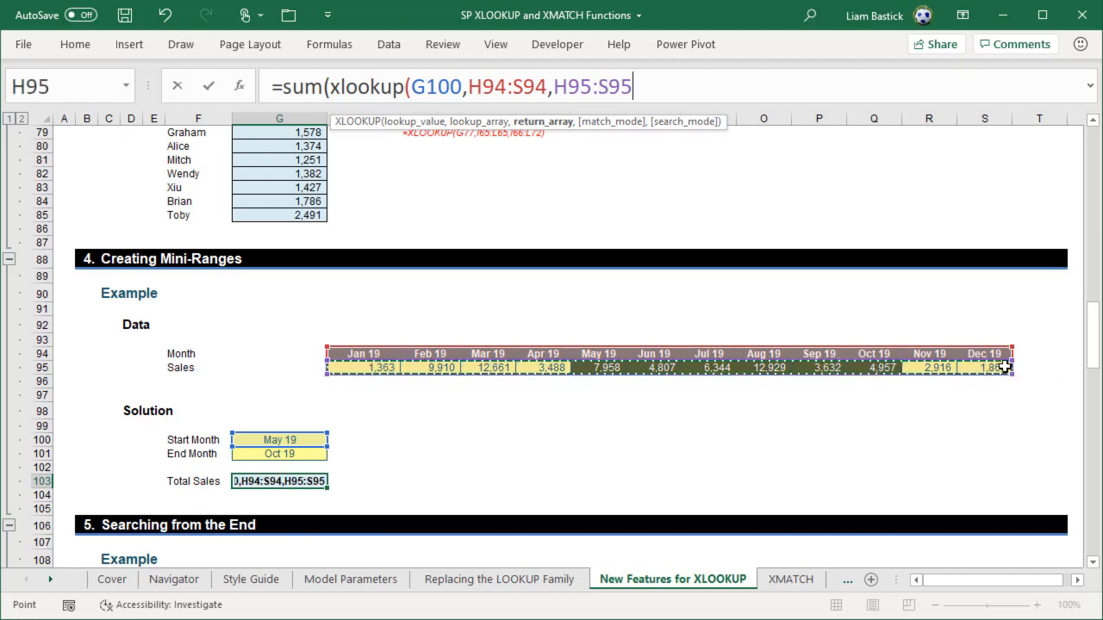
type(")")
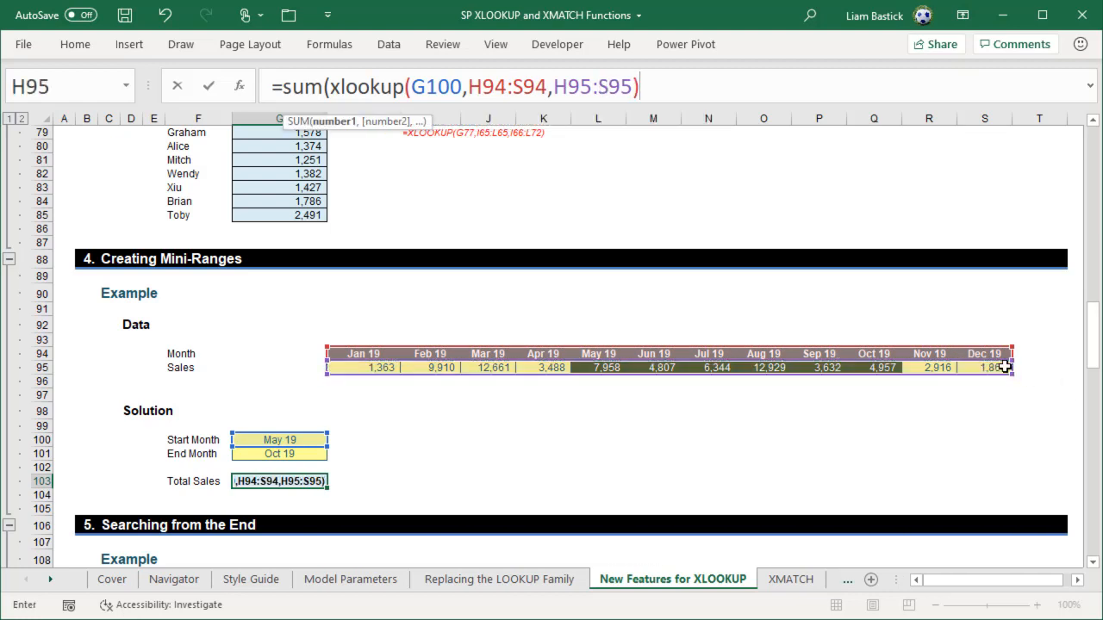
Complete the G103 formula with :XLOOKUP(G101,H94:S94,H95:S95)) and check it against the sum of the May to October sales in L95:Q95
type(":")
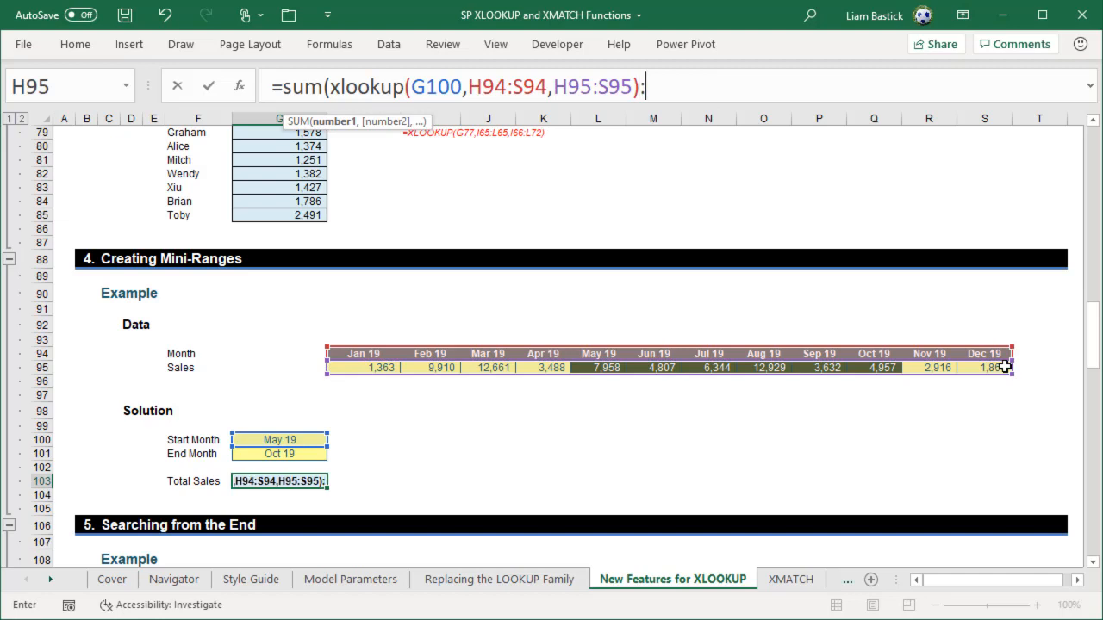
type("xlook")
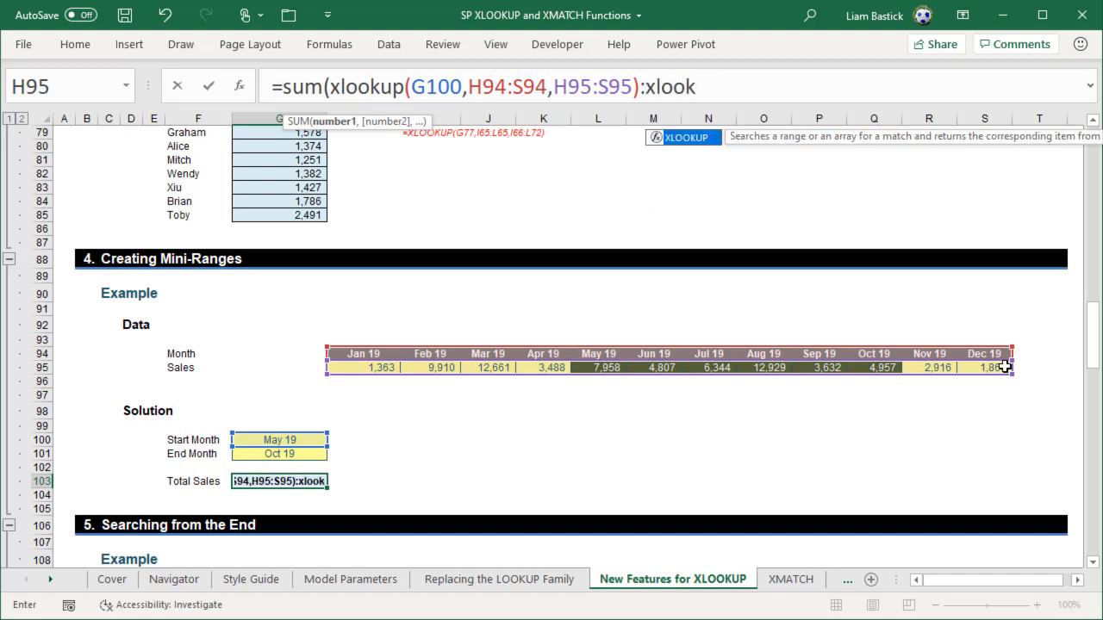
type("up(")
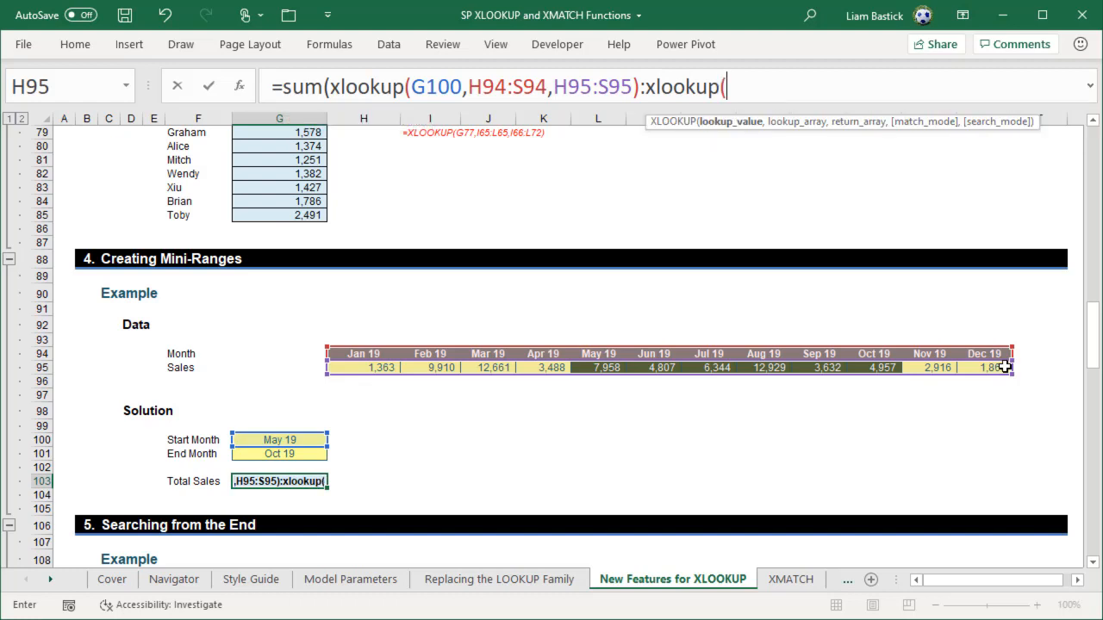
left_click(289, 454)
type(",")
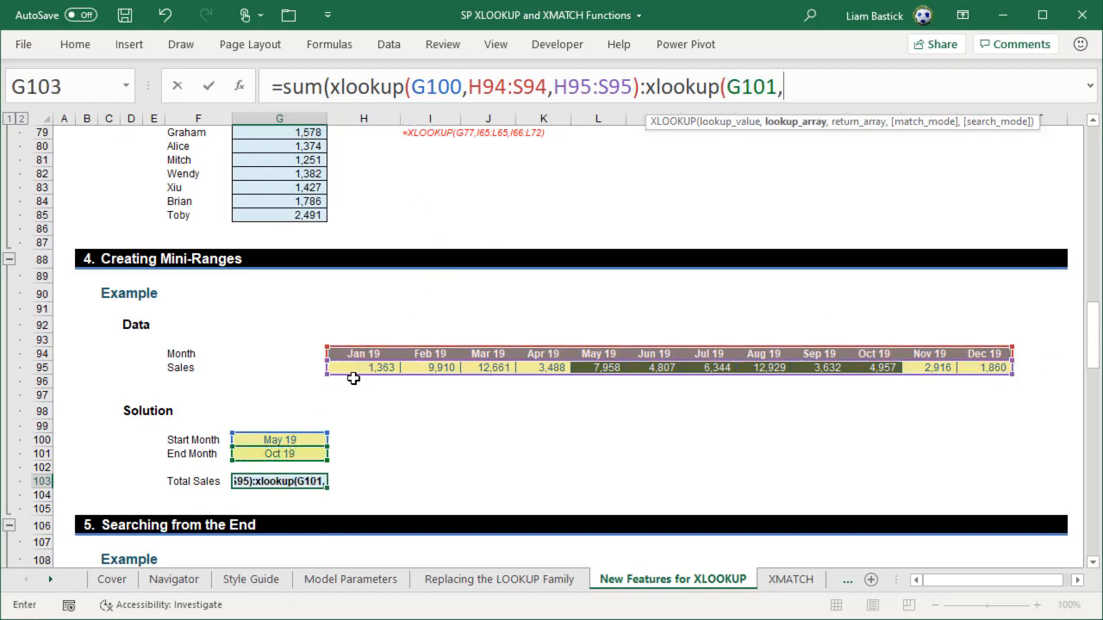
left_click_drag(364, 354, 988, 348)
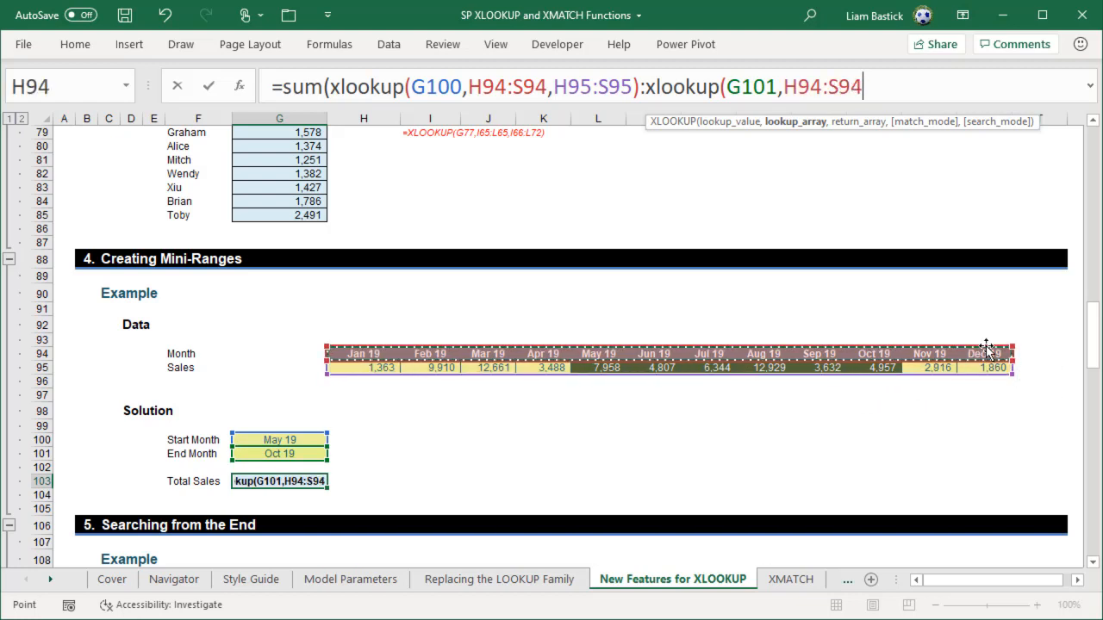
type(",")
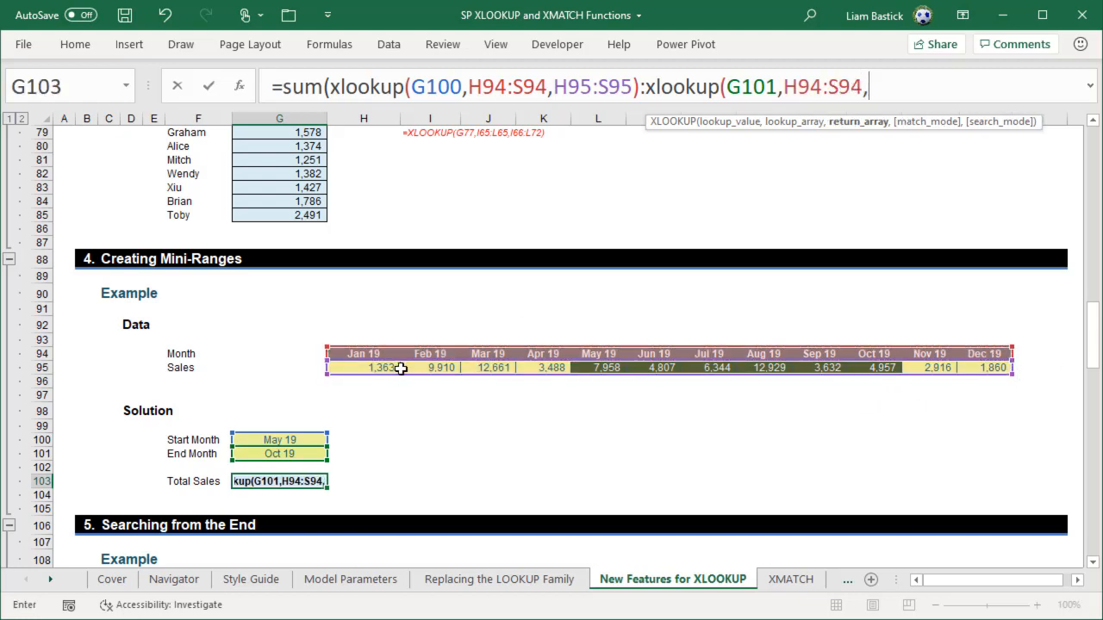
left_click_drag(387, 363, 1008, 367)
type("))")
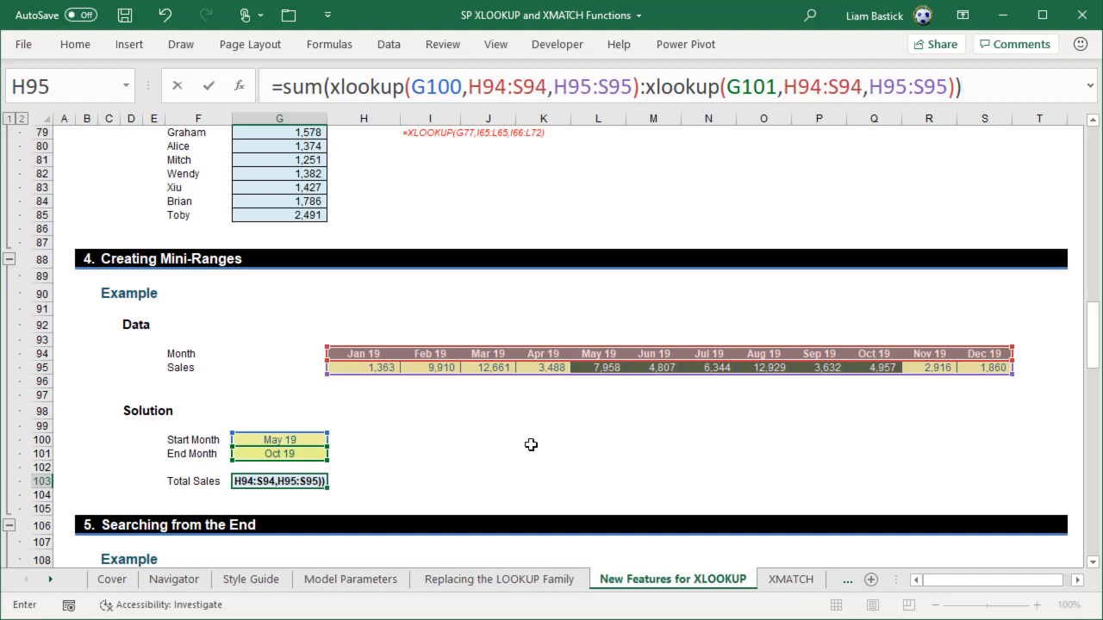
key("Return")
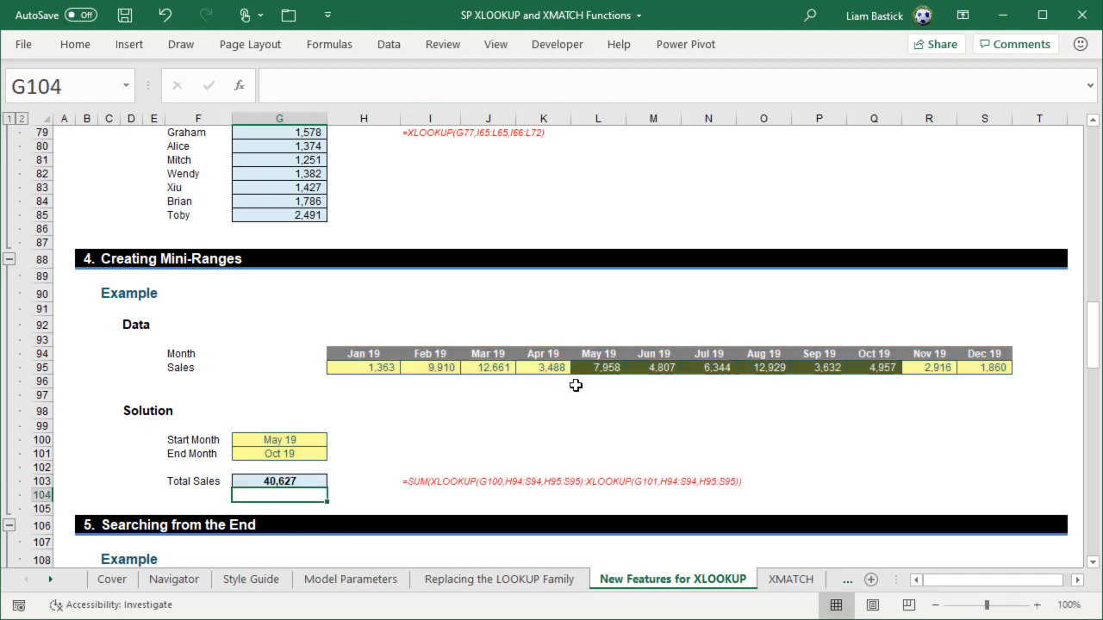
left_click_drag(603, 367, 866, 370)
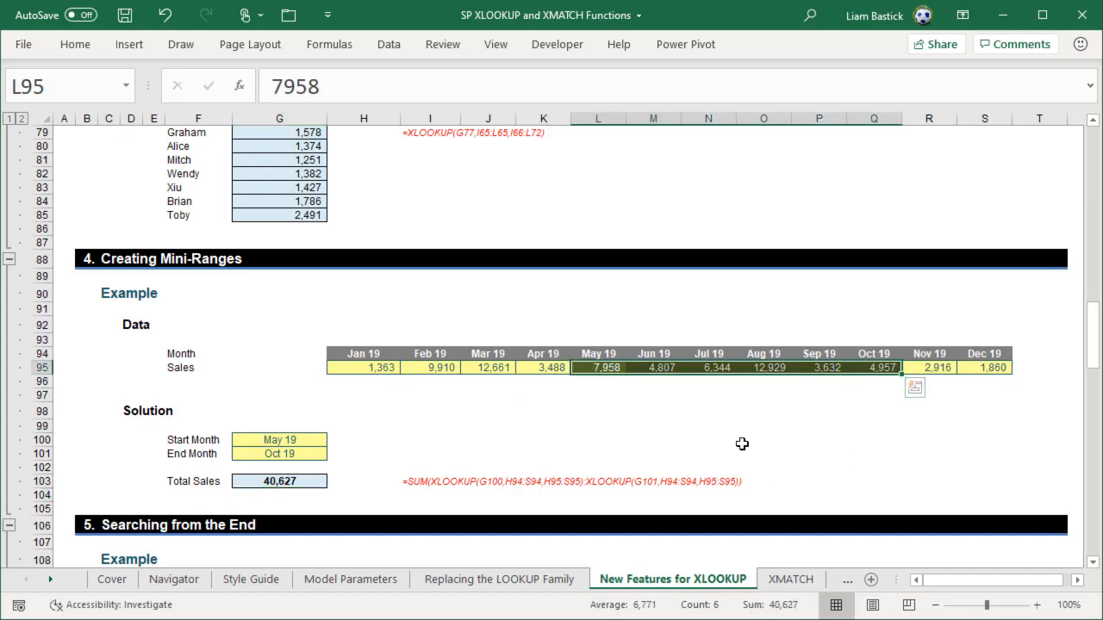
Examine the Searching from the End example, locating each payment record of the customer chosen in G130, including G122:I122
scroll(742, 443, "down", 8)
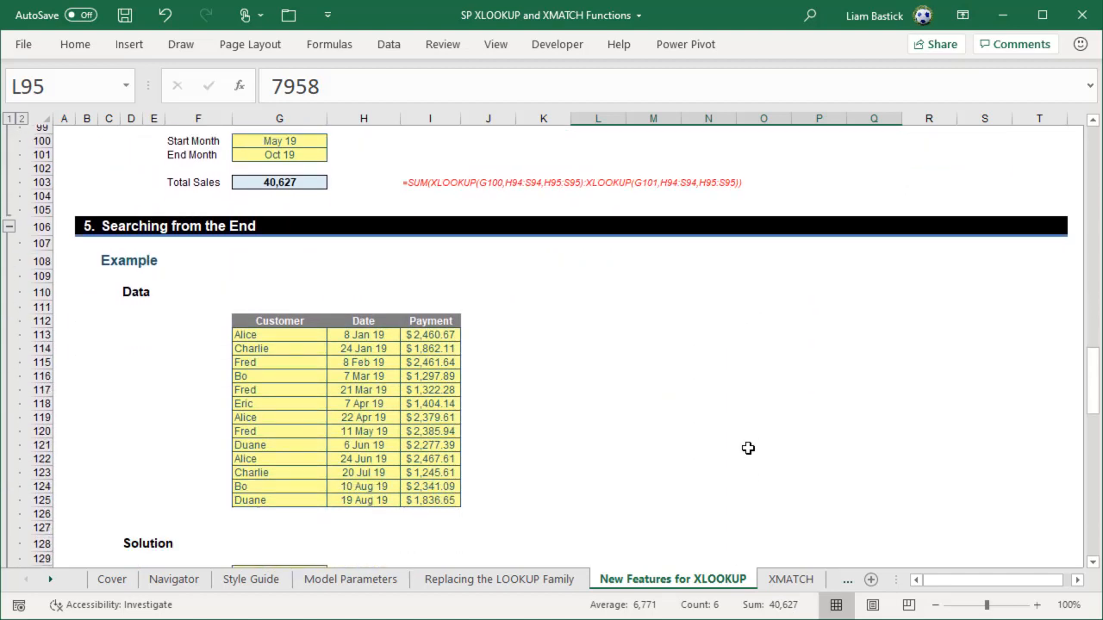
scroll(748, 448, "down", 1)
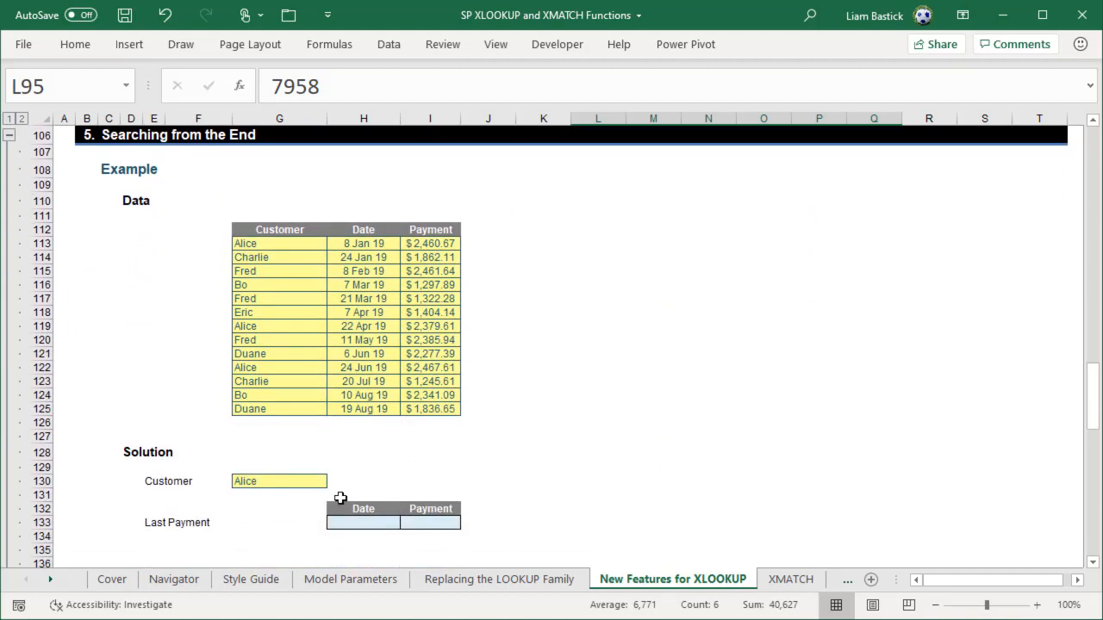
left_click(258, 482)
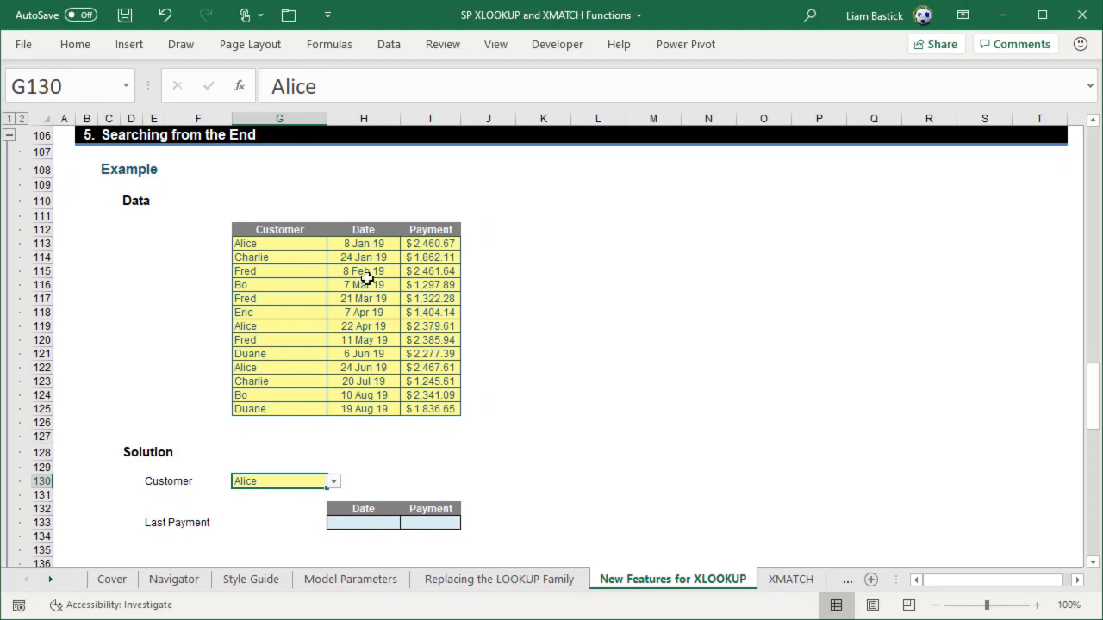
left_click(299, 245)
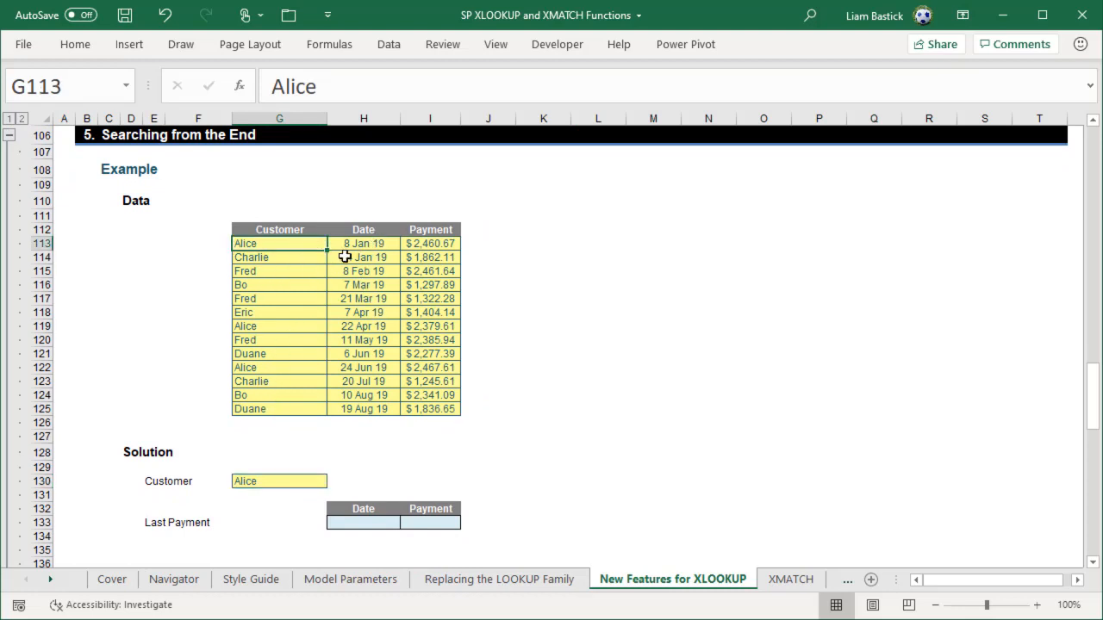
left_click(274, 326)
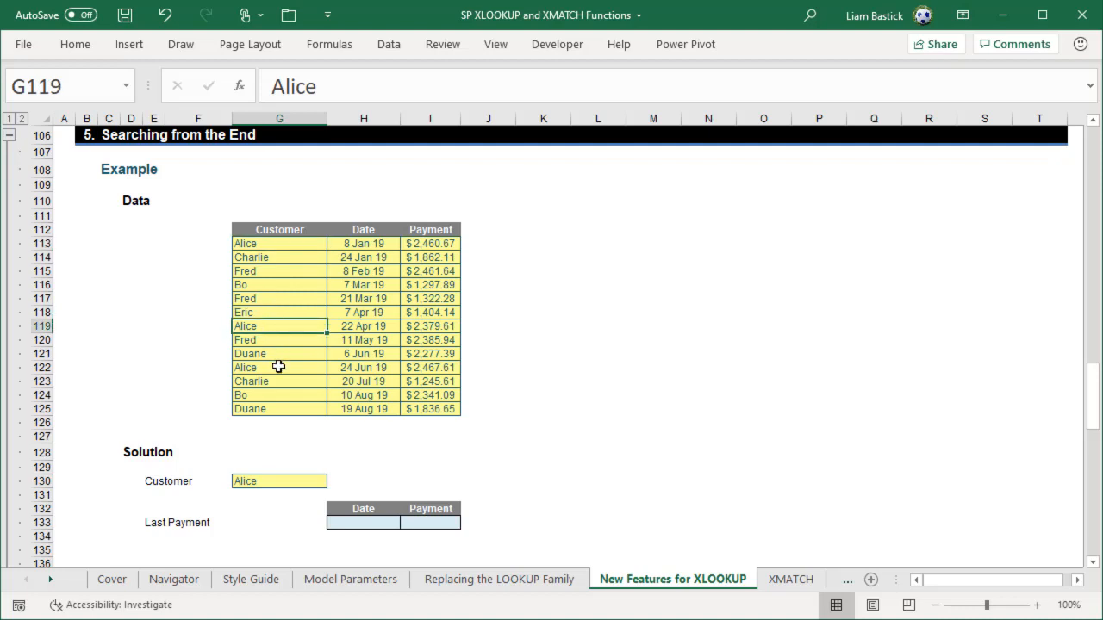
left_click_drag(283, 367, 435, 370)
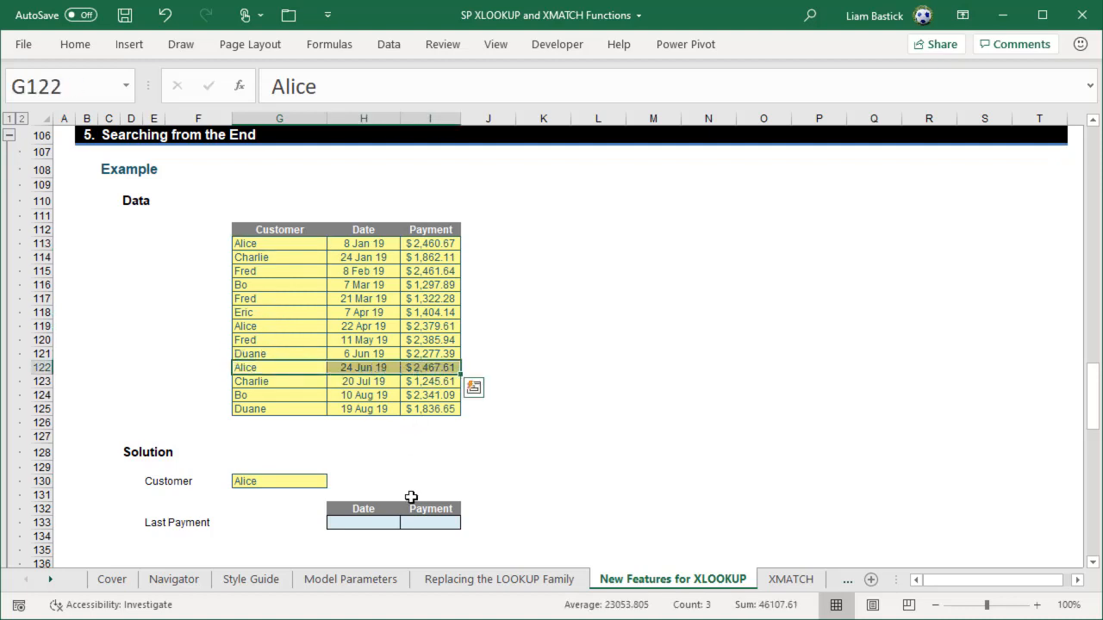
Begin an XLOOKUP formula in the Last Payment date cell H133 with the absolute reference $G$130 as lookup value
left_click(367, 522)
type("=")
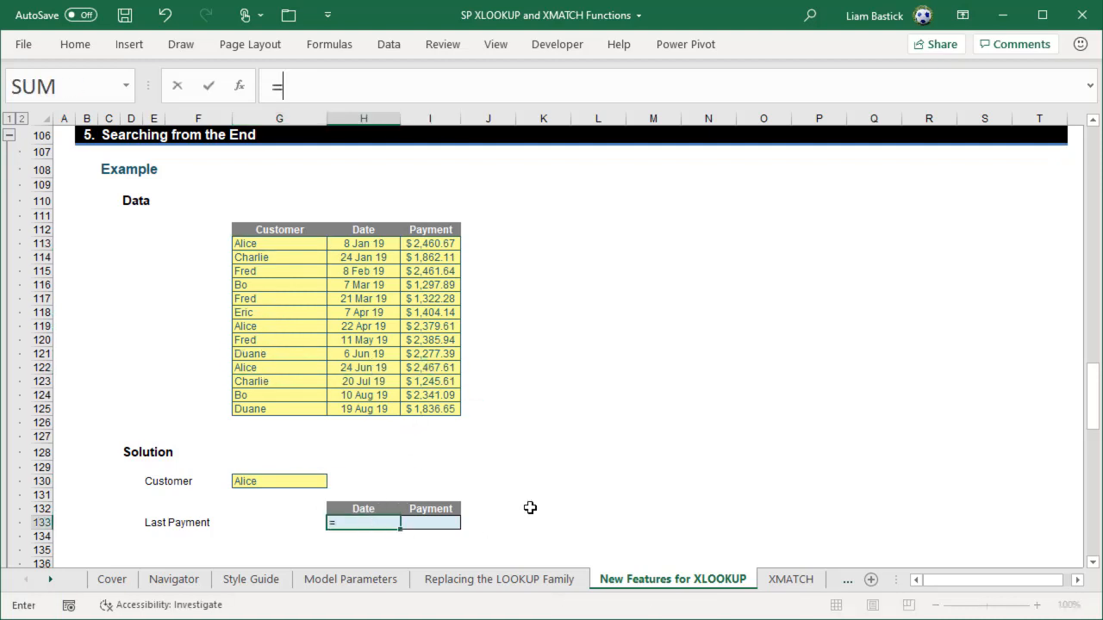
type("xlookup(")
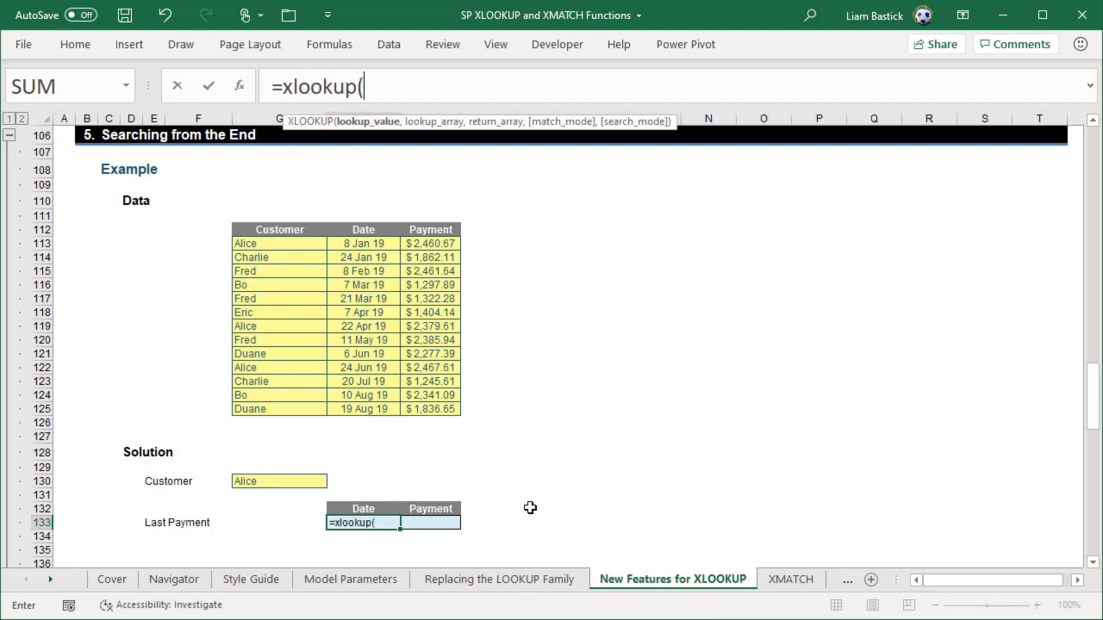
left_click(277, 481)
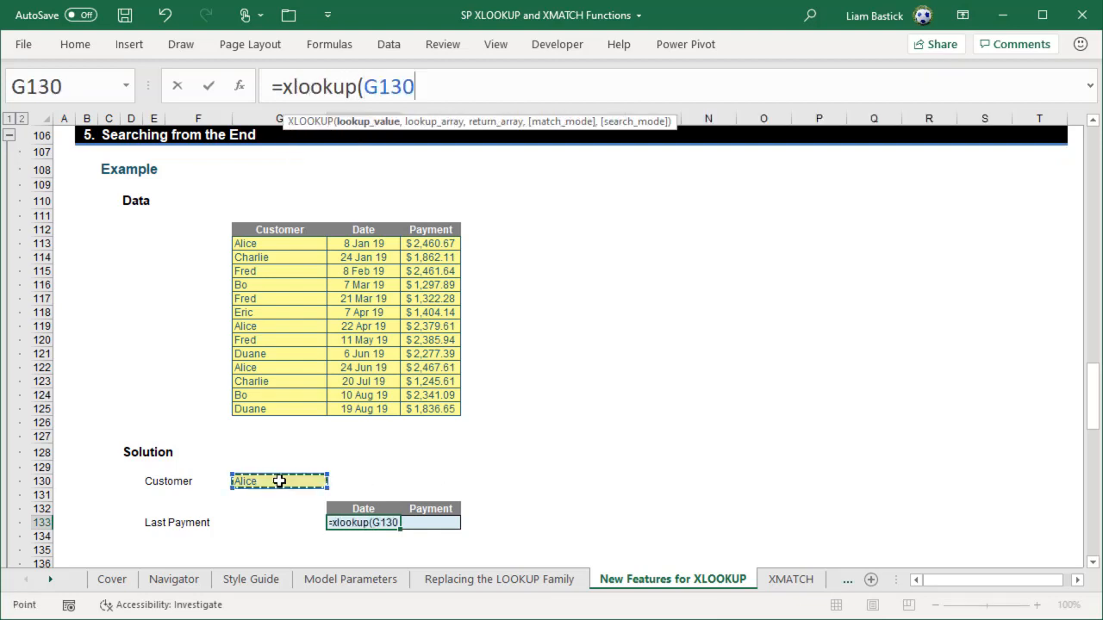
type(",")
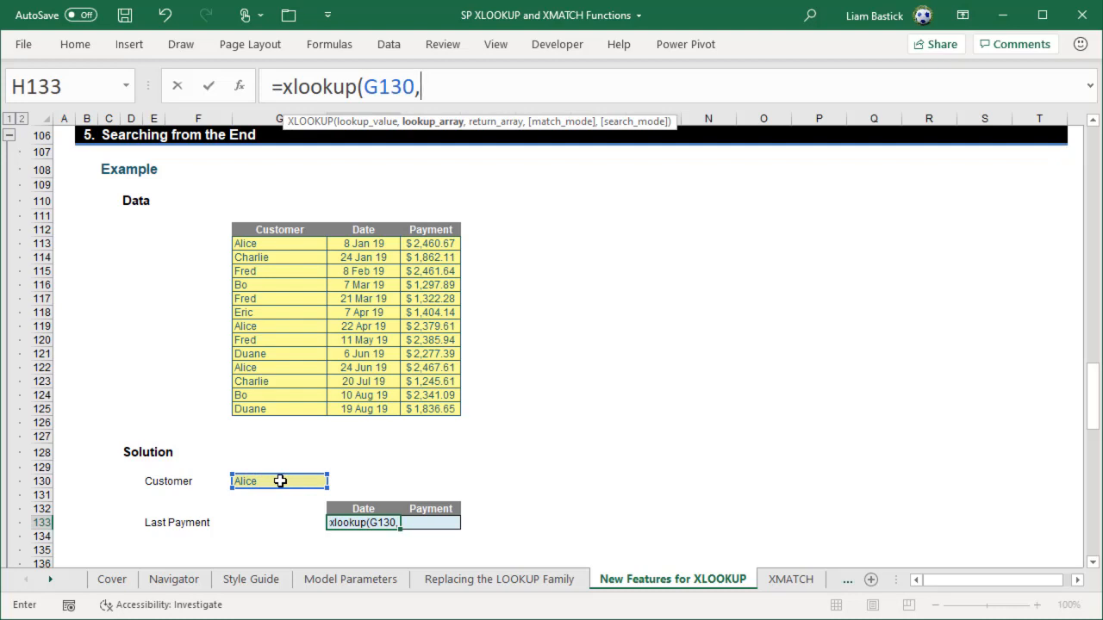
left_click(388, 86)
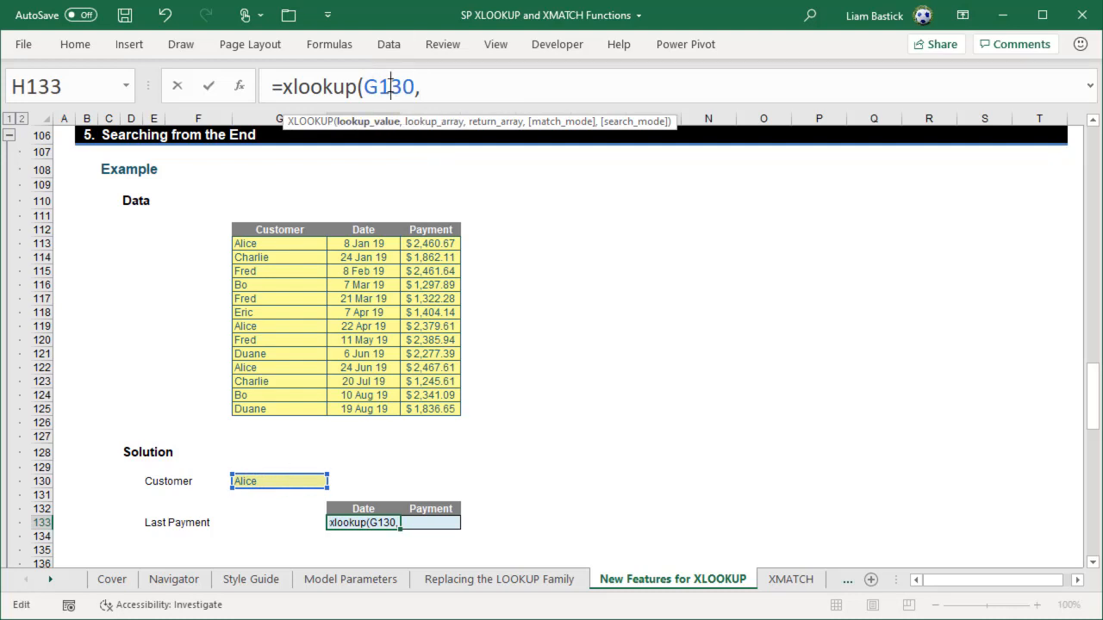
key("F4")
left_click(461, 85)
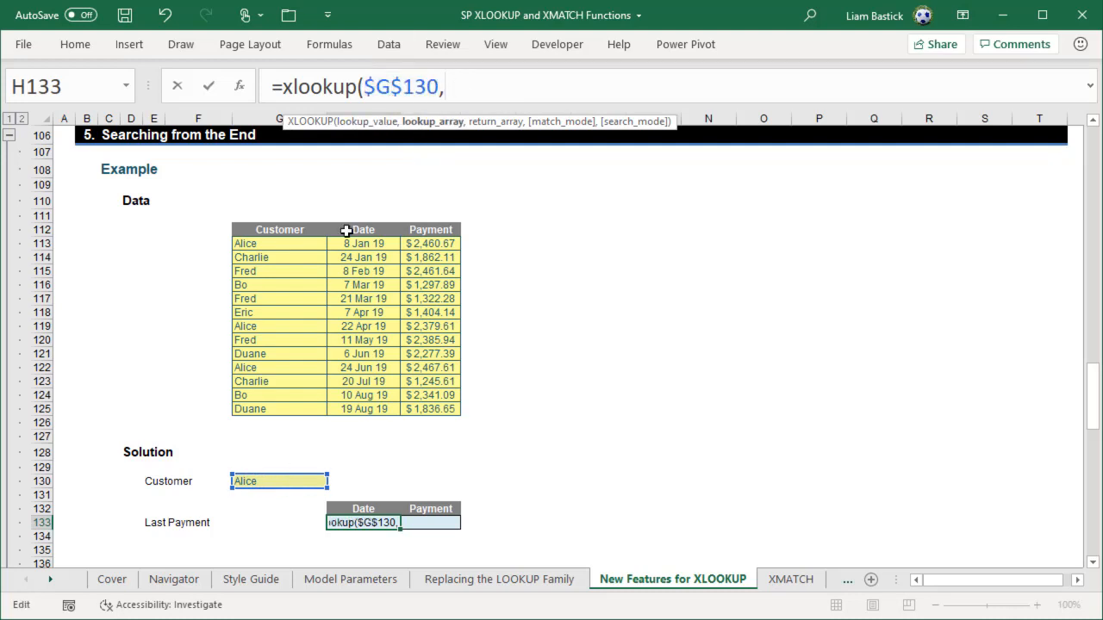
Complete the H133 formula with lookup array $G$113:$G$125 and the row-anchored return array H$113:H$125
left_click_drag(271, 243, 288, 407)
key("F4")
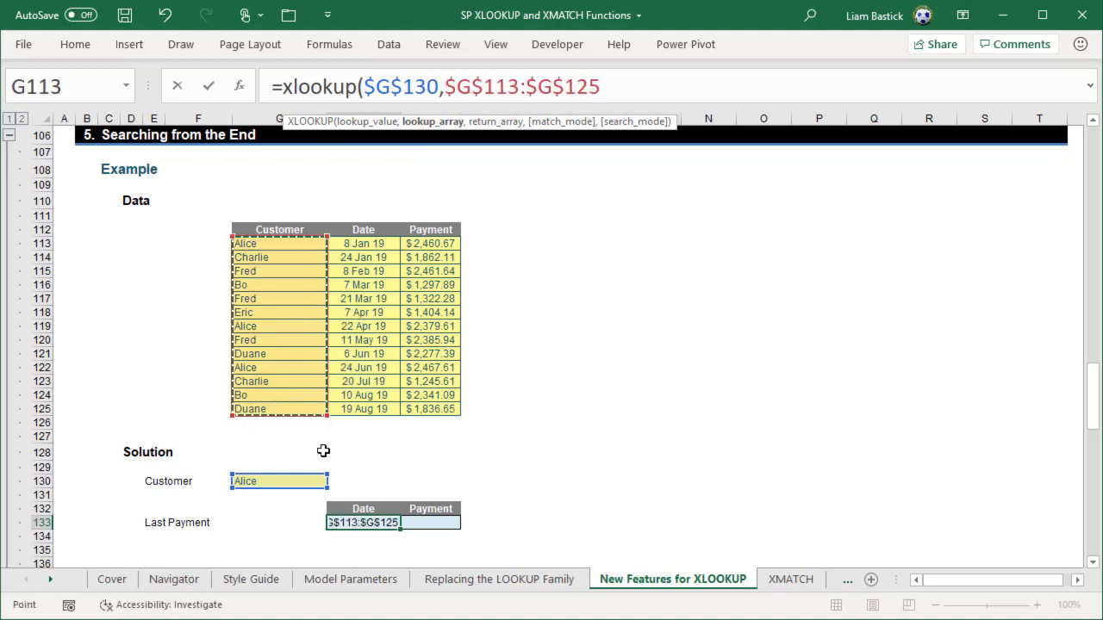
type(",")
left_click_drag(378, 245, 369, 409)
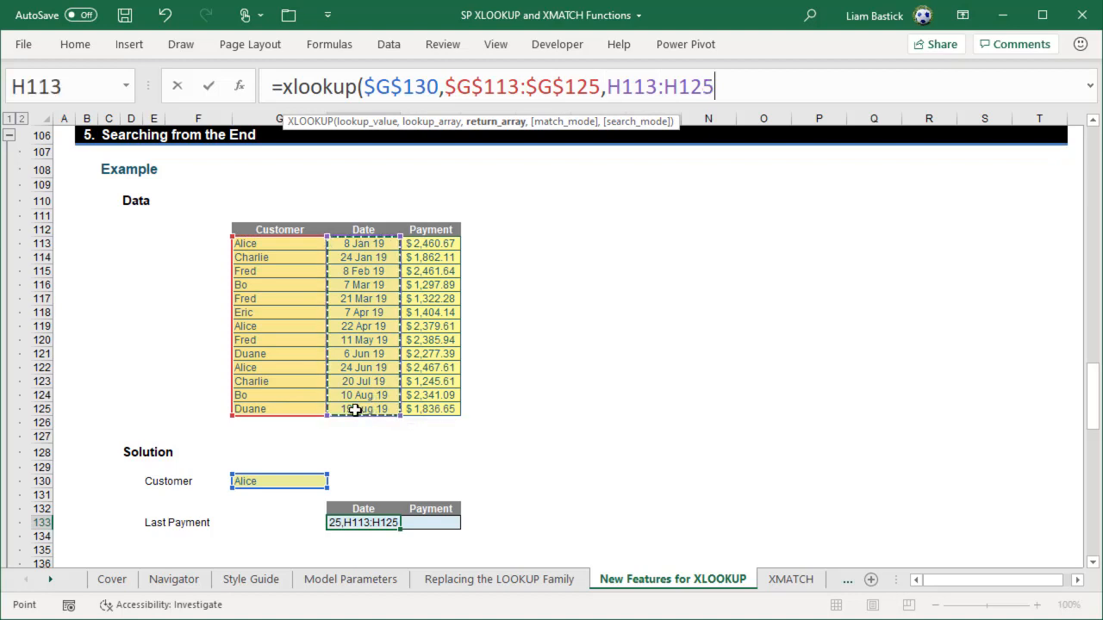
key("F4")
key("F4")
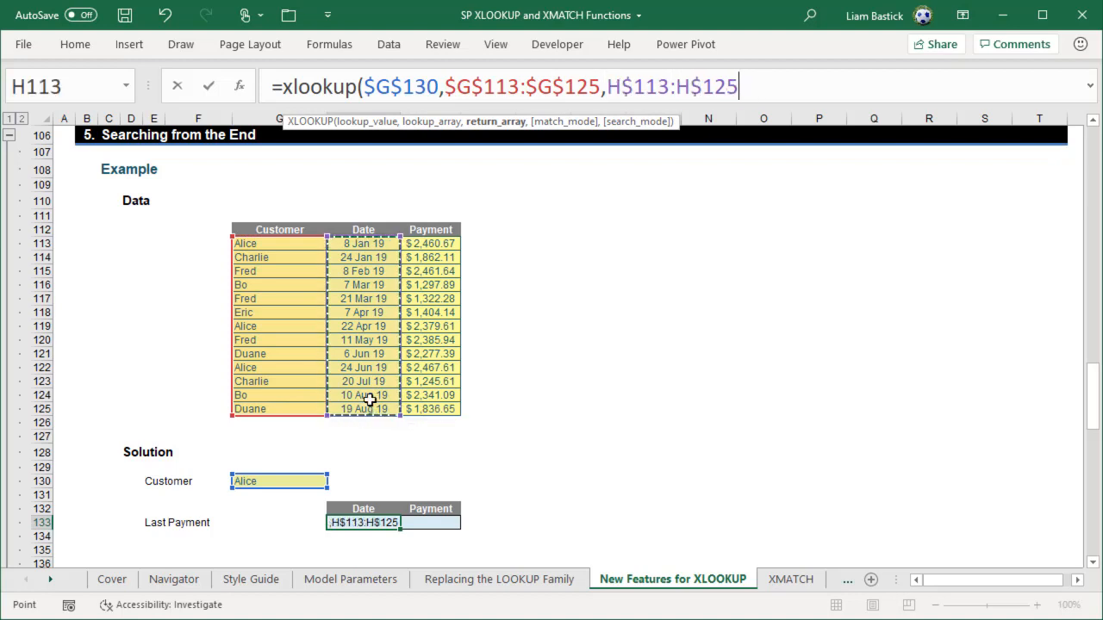
type(")")
key("Return")
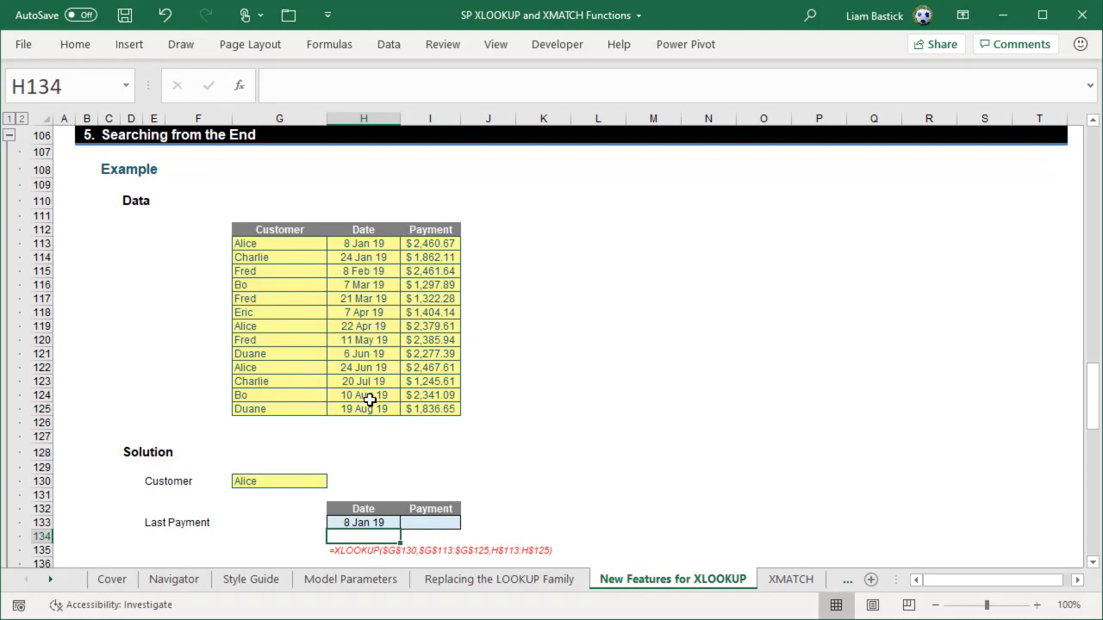
Extend the Last Payment date formula in H133 with an omitted match mode and search mode -1 (search last-to-first), and check it against H122
left_click(354, 523)
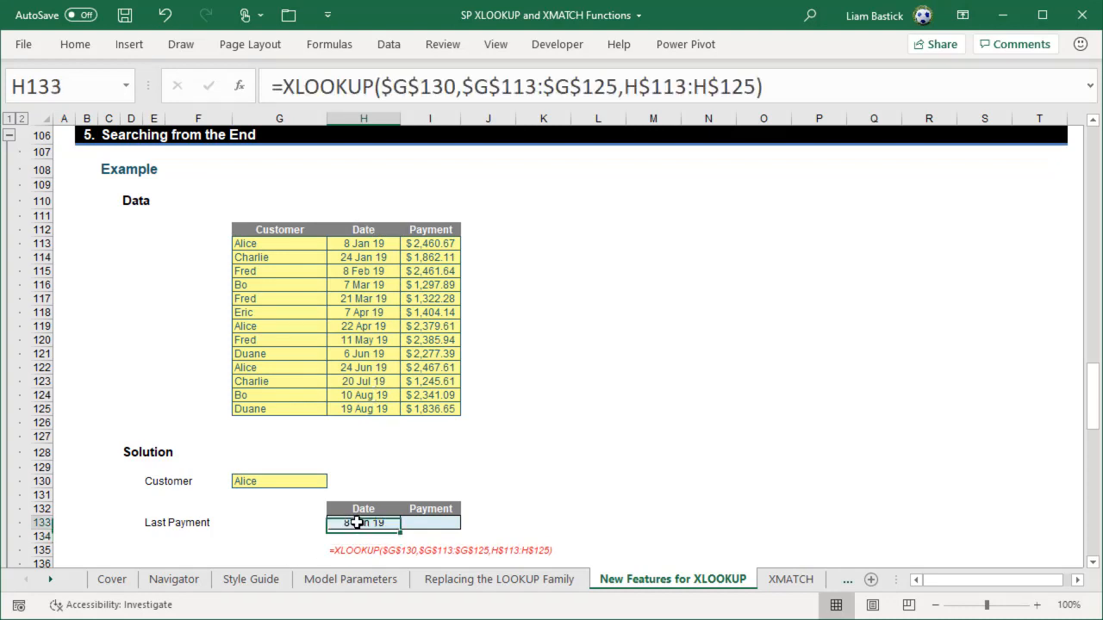
left_click(757, 88)
type(",")
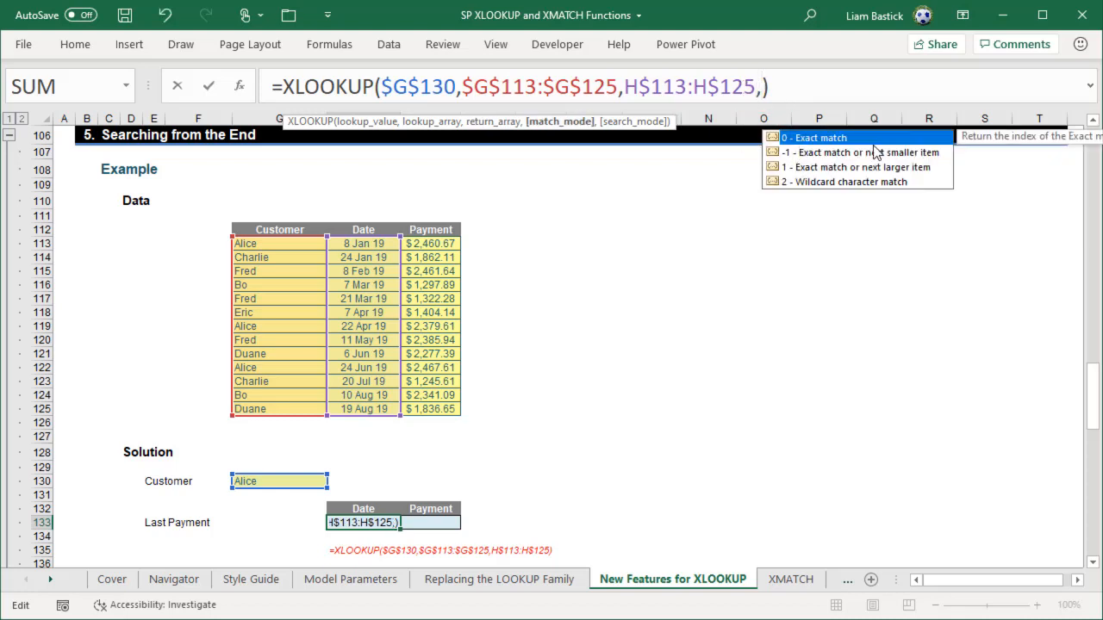
type(",")
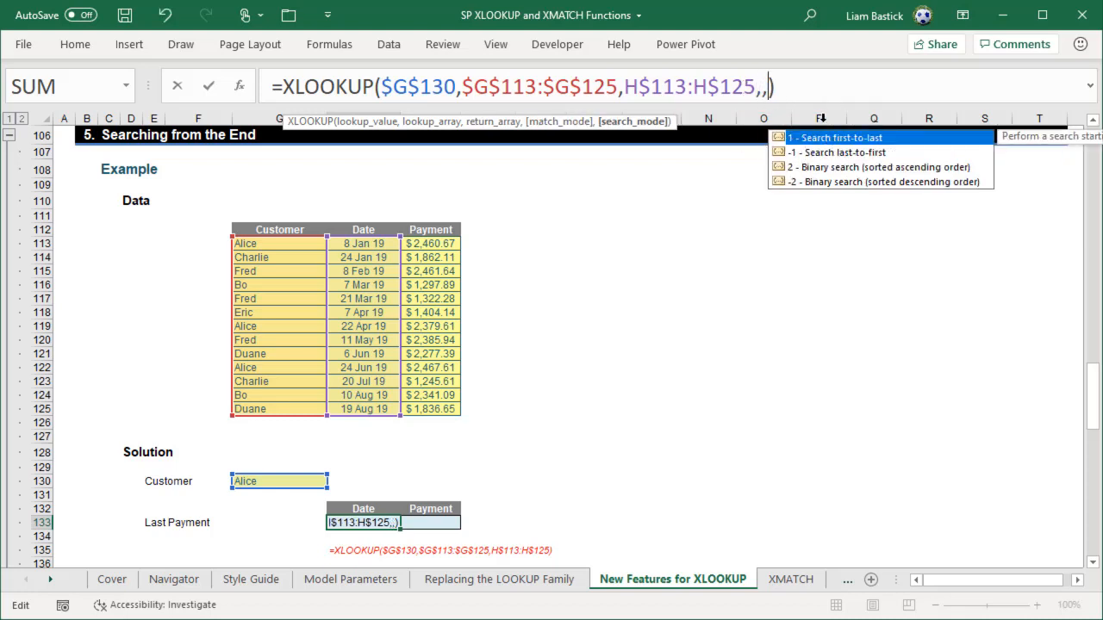
left_click(822, 155)
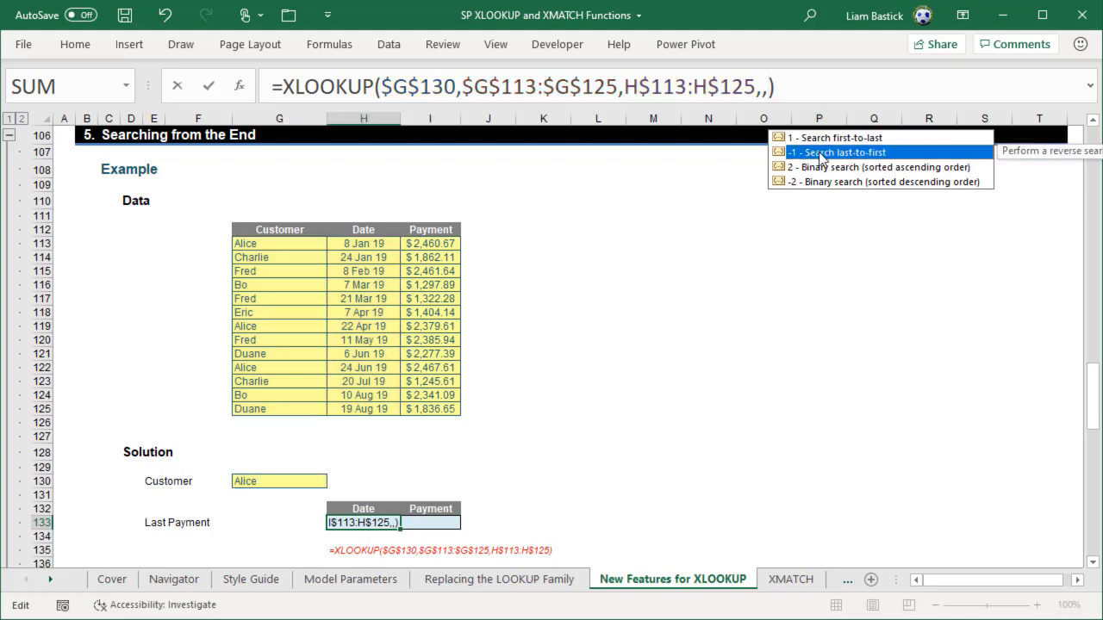
double_click(821, 153)
type(")")
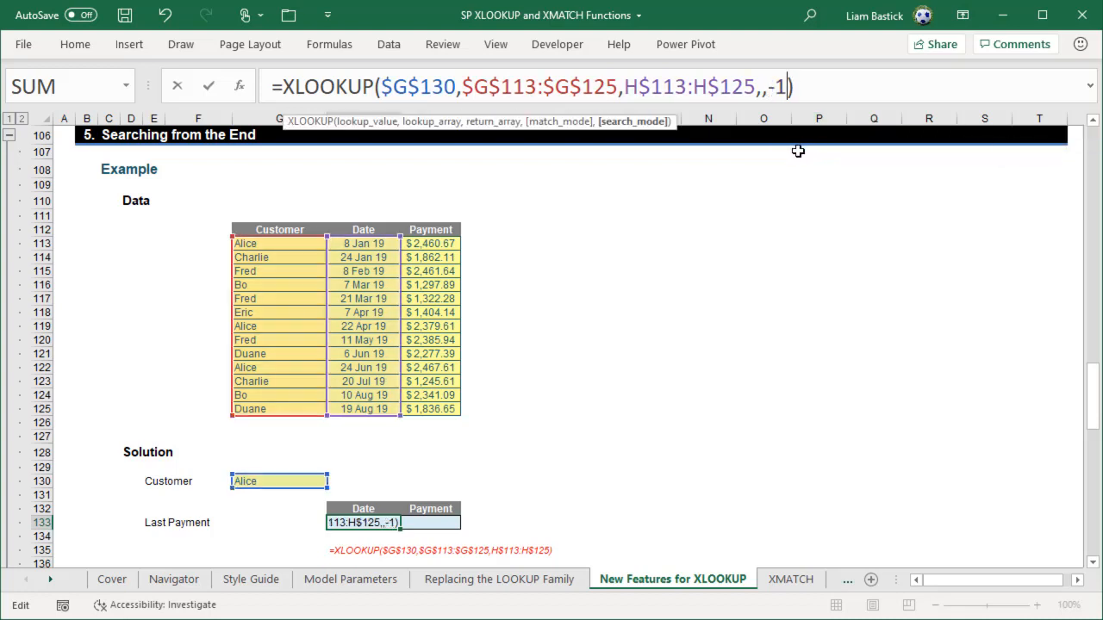
key("Return")
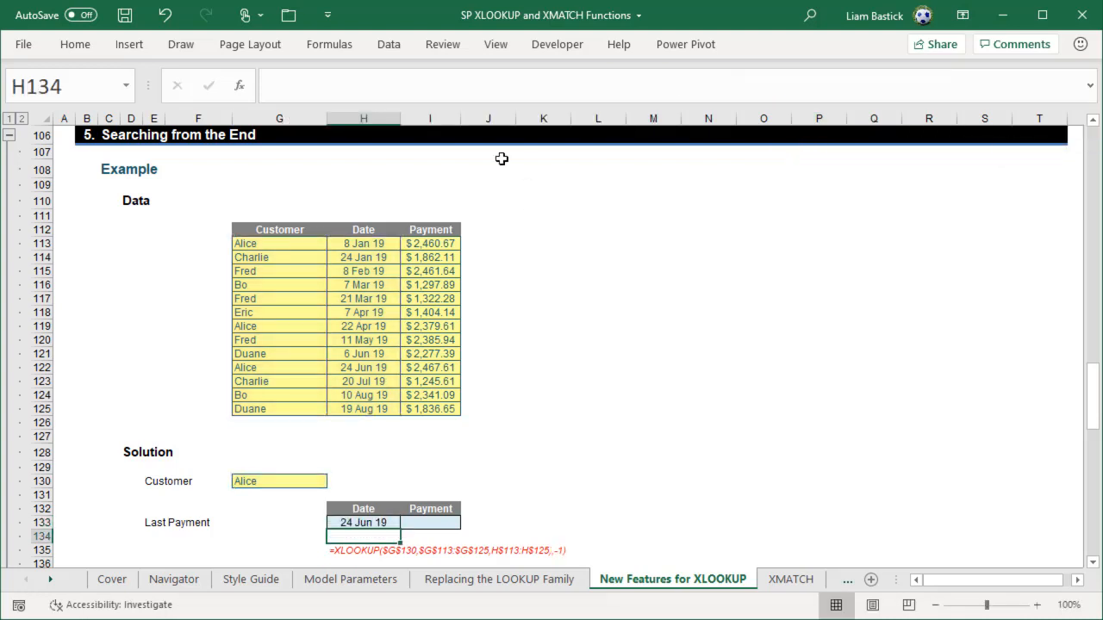
left_click(353, 367)
Copy the H133 formula into the Last Payment amount cell I133, pasting formulas only, and check the return array in the copy
left_click(366, 522)
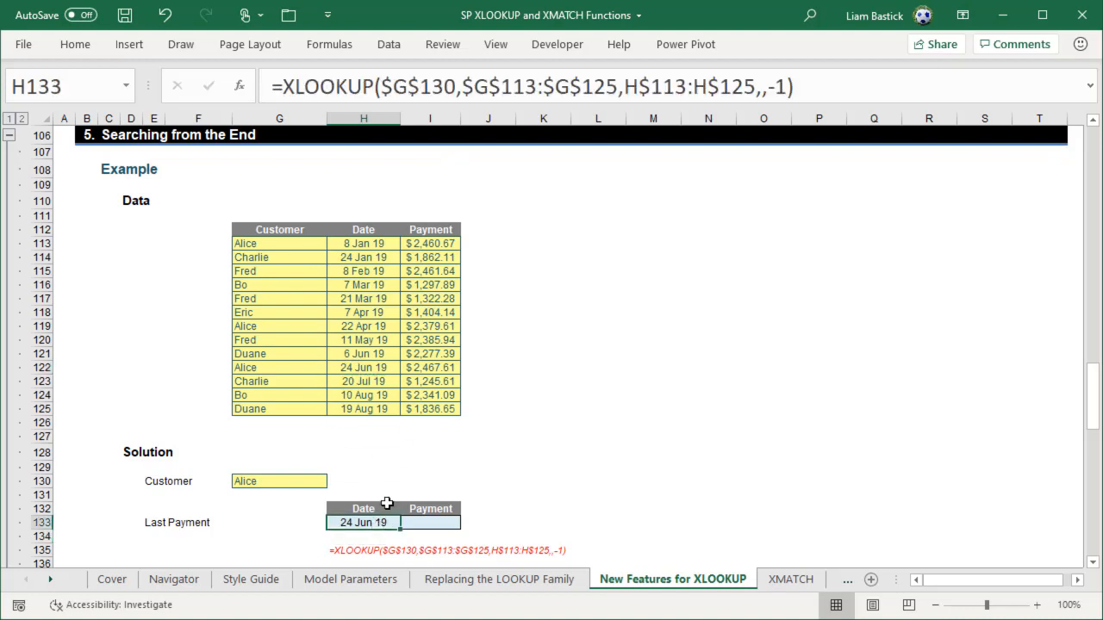
key("ctrl+c")
key("Right")
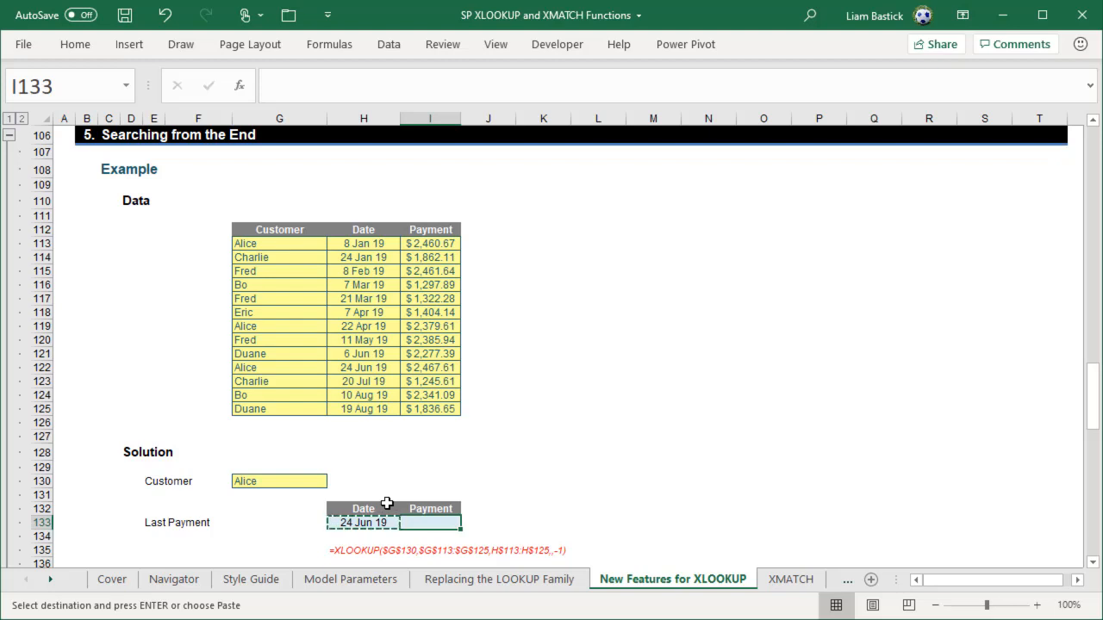
key("ctrl+f")
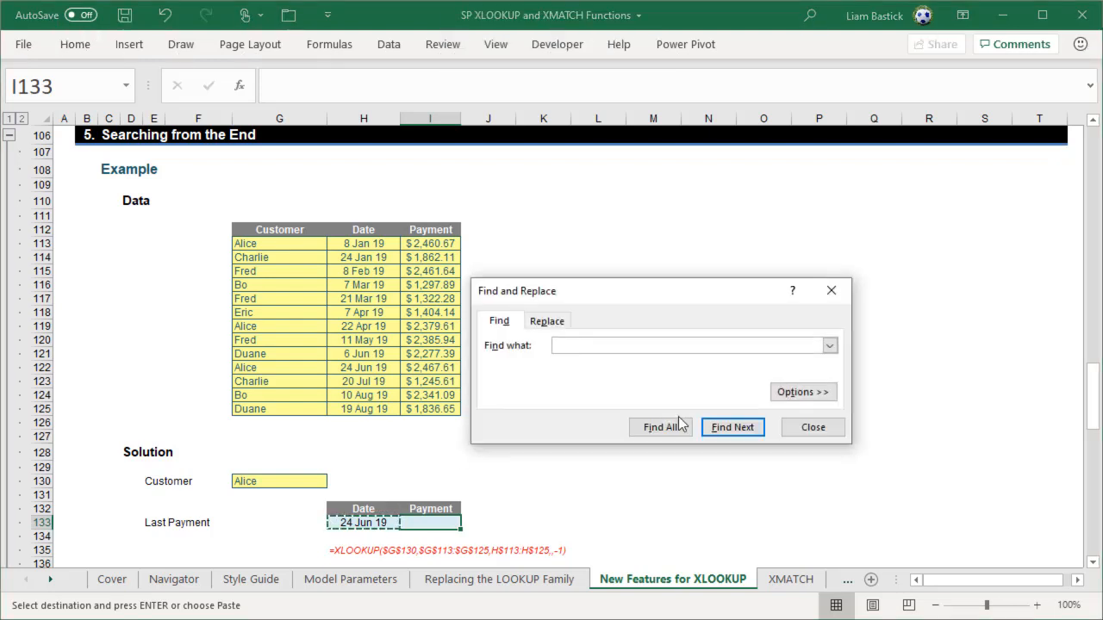
left_click(813, 427)
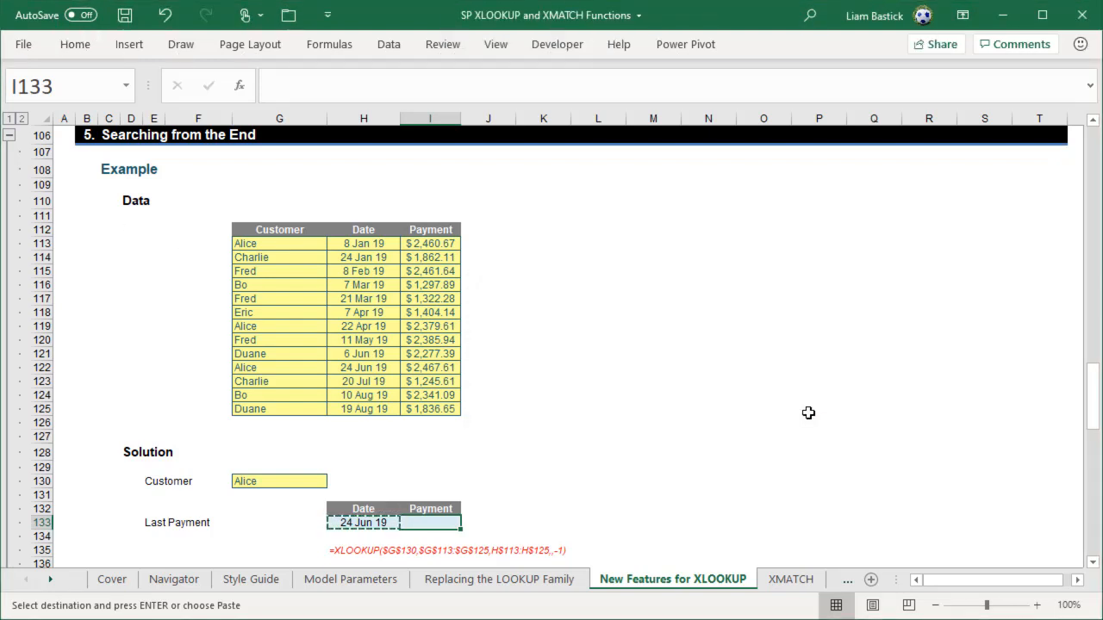
key("alt+e")
key("s")
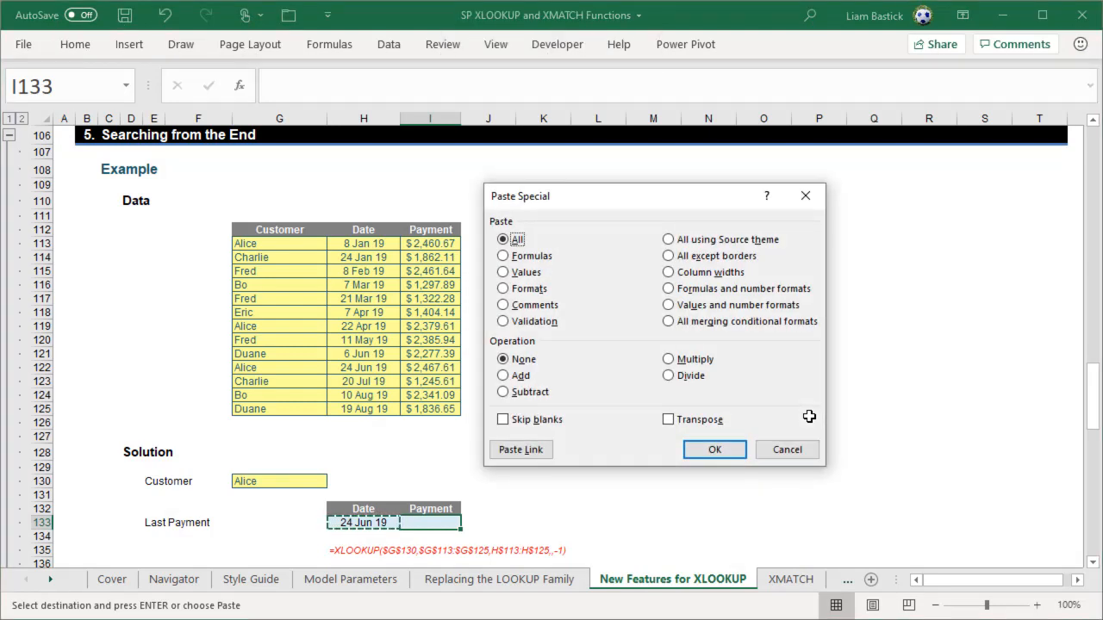
left_click(508, 256)
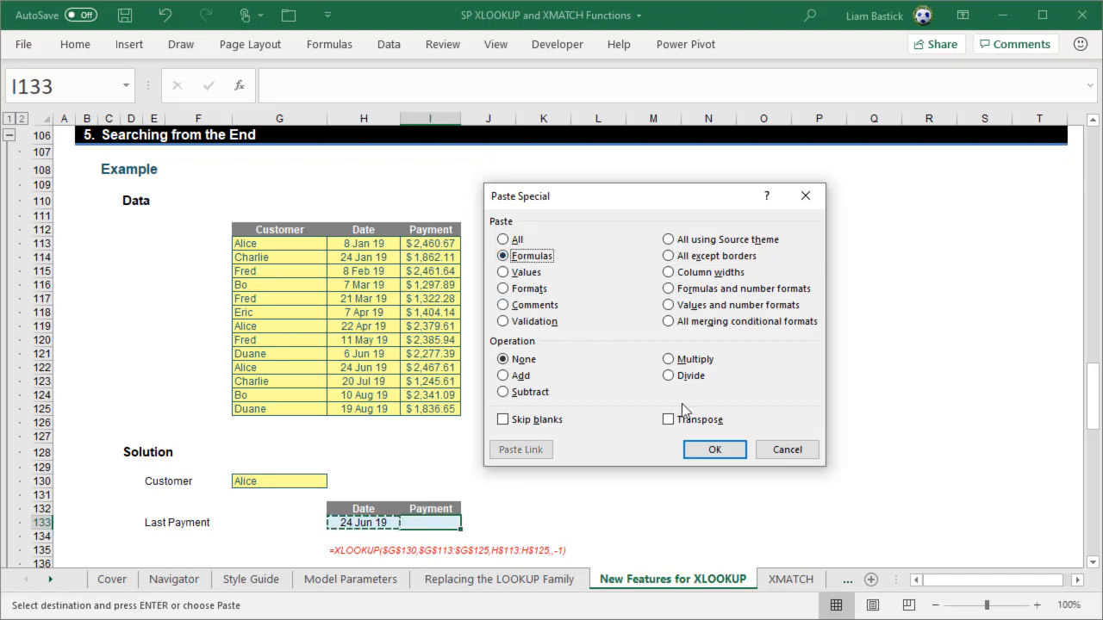
left_click(714, 449)
left_click(595, 467)
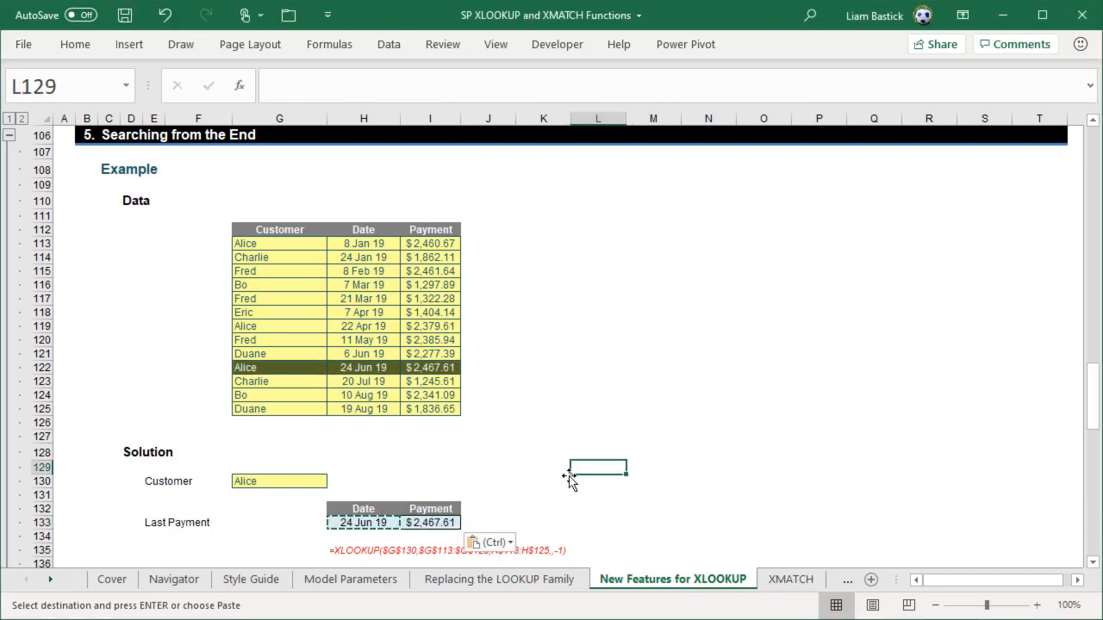
left_click(372, 523)
left_click(429, 523)
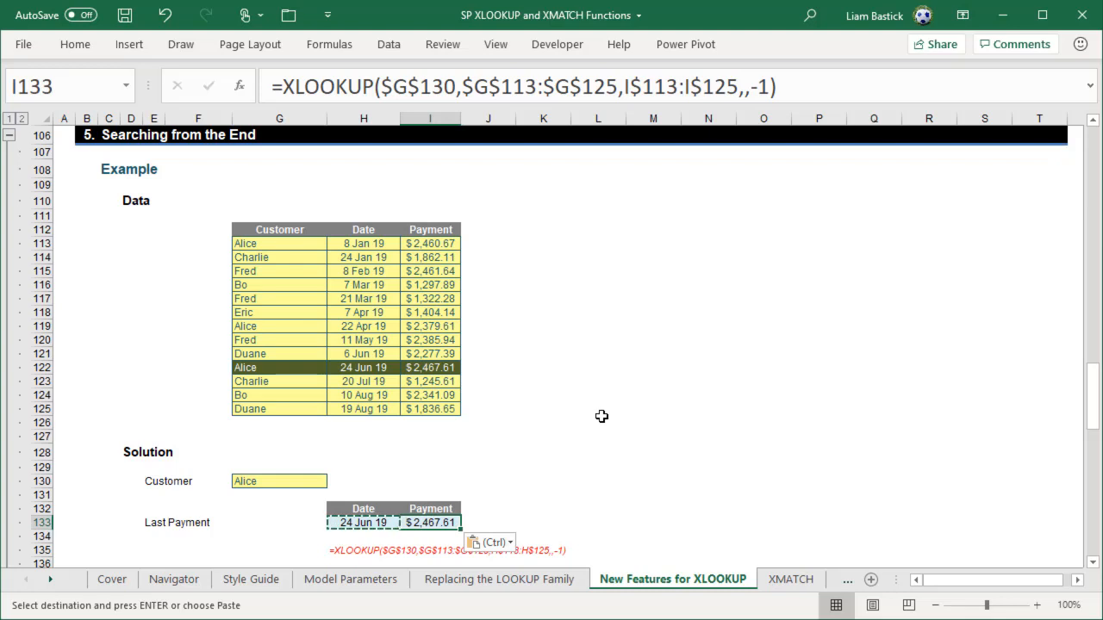
Examine the Wildcards example at 120% zoom, including its Item and Amount data and the selection pattern in G184
scroll(602, 417, "down", 8)
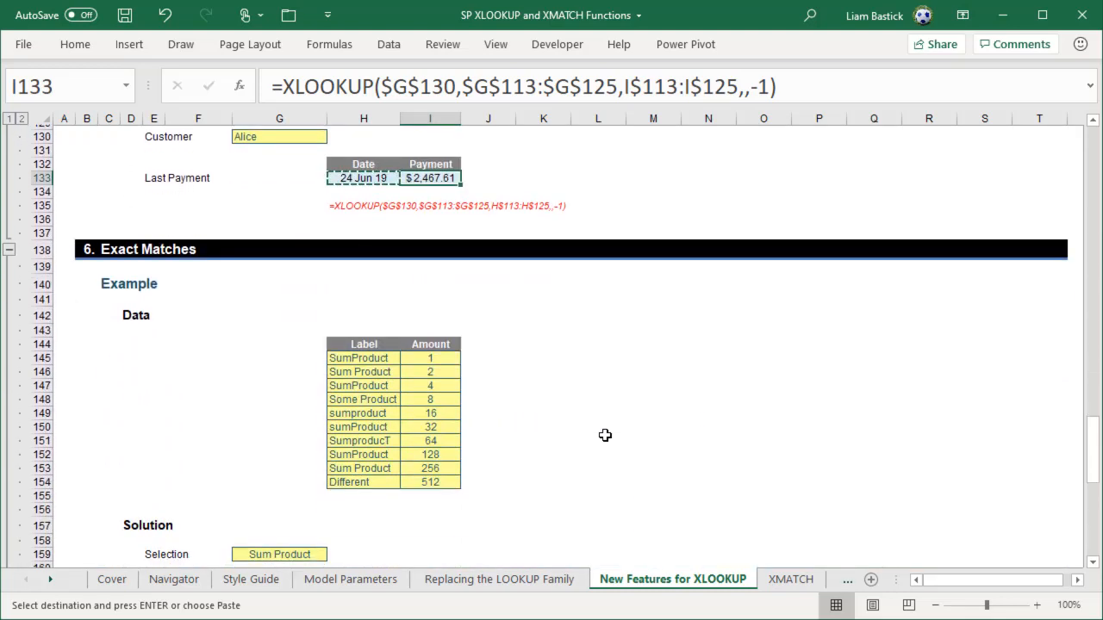
scroll(605, 435, "down", 4)
scroll(599, 440, "up", 2)
scroll(599, 440, "down", 1)
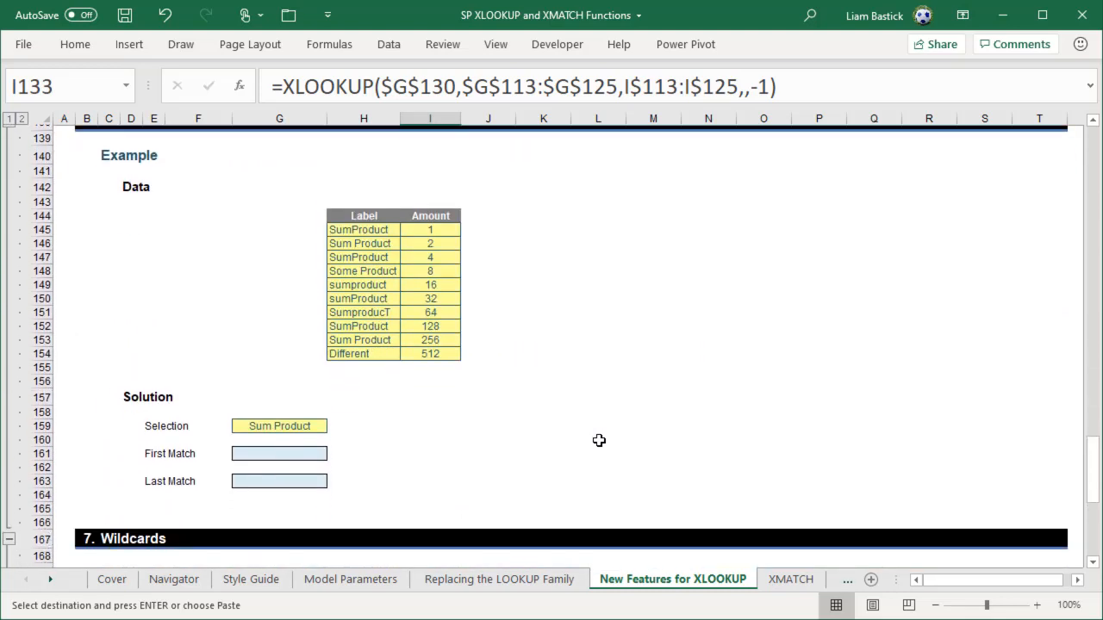
scroll(598, 440, "down", 9)
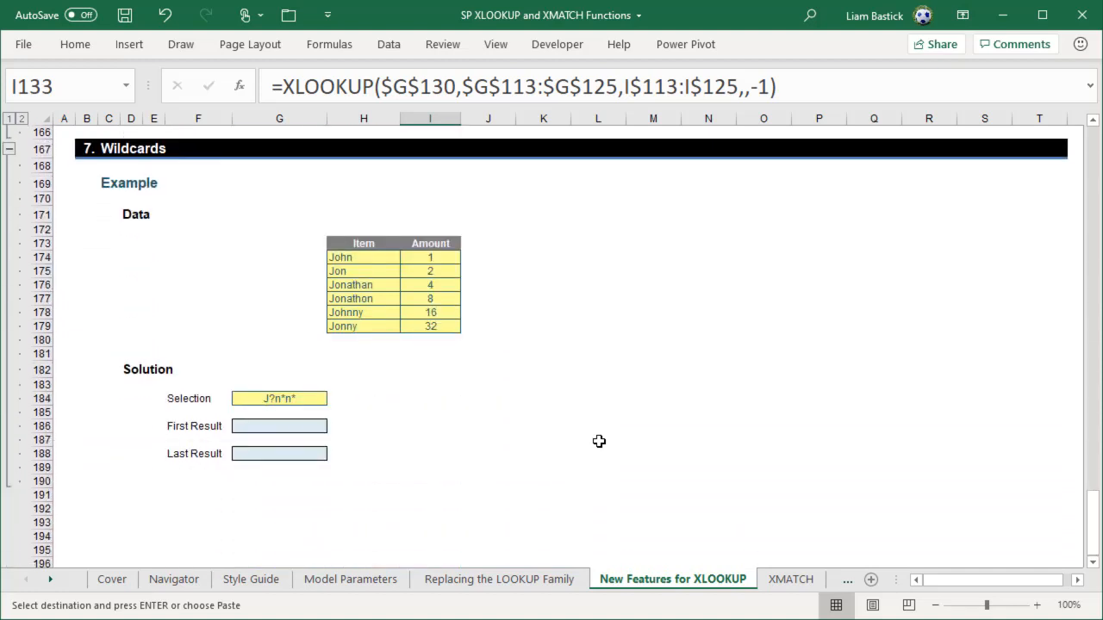
left_click(1038, 606)
left_click(1039, 605)
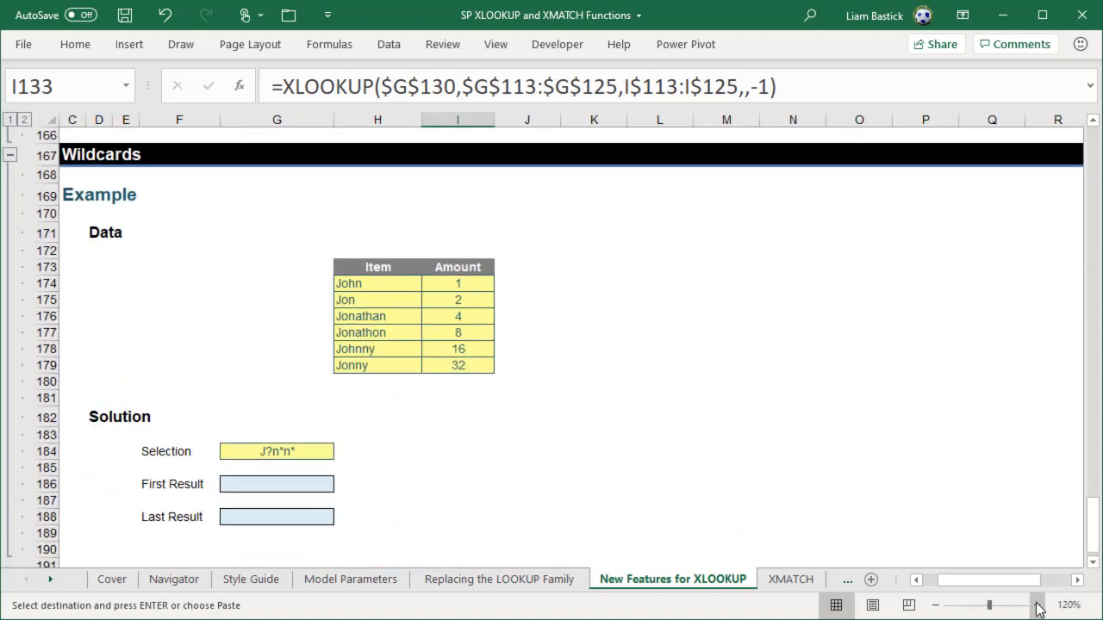
left_click(261, 454)
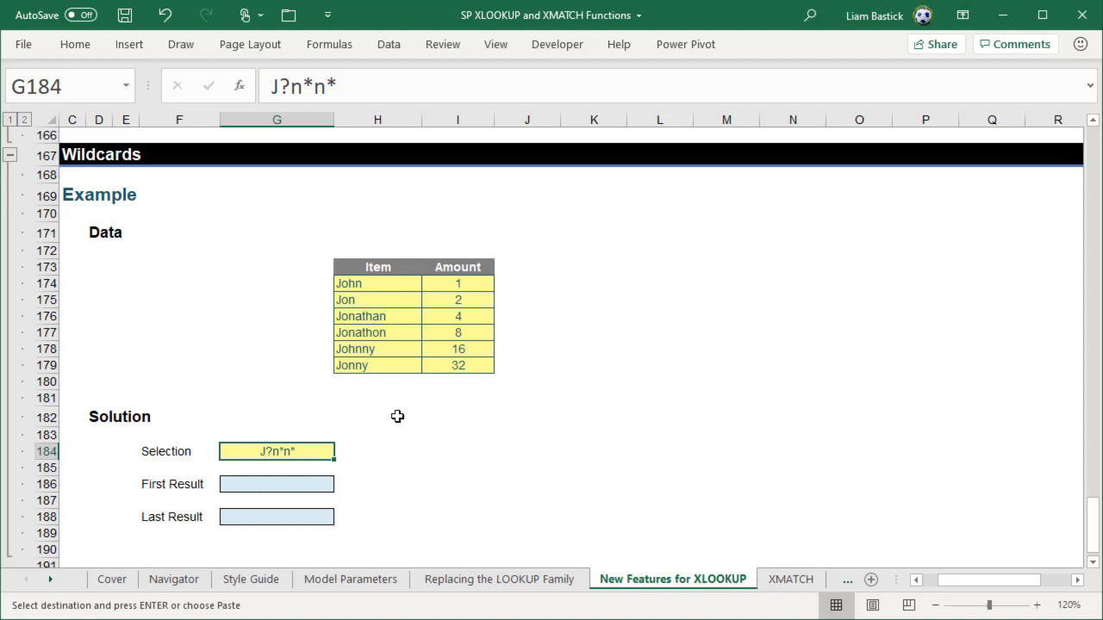
Begin an XLOOKUP formula in the First Result cell G186 with the absolute reference $G$184 as lookup value
left_click(274, 484)
type("=xlokkup")
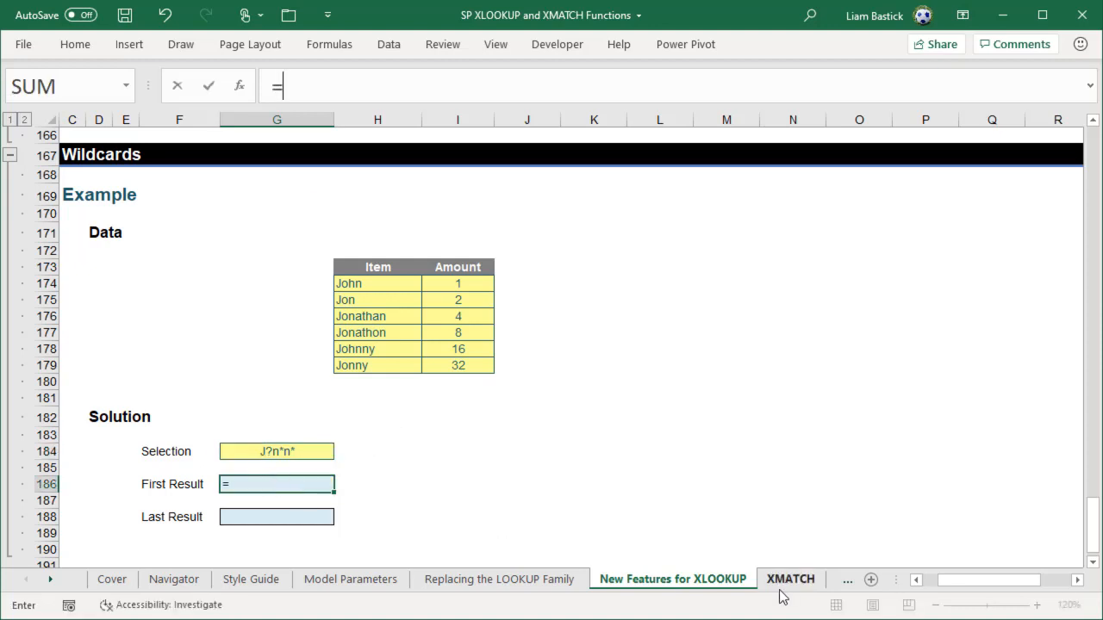
key("BackSpace")
key("BackSpace")
key("BackSpace")
key("BackSpace")
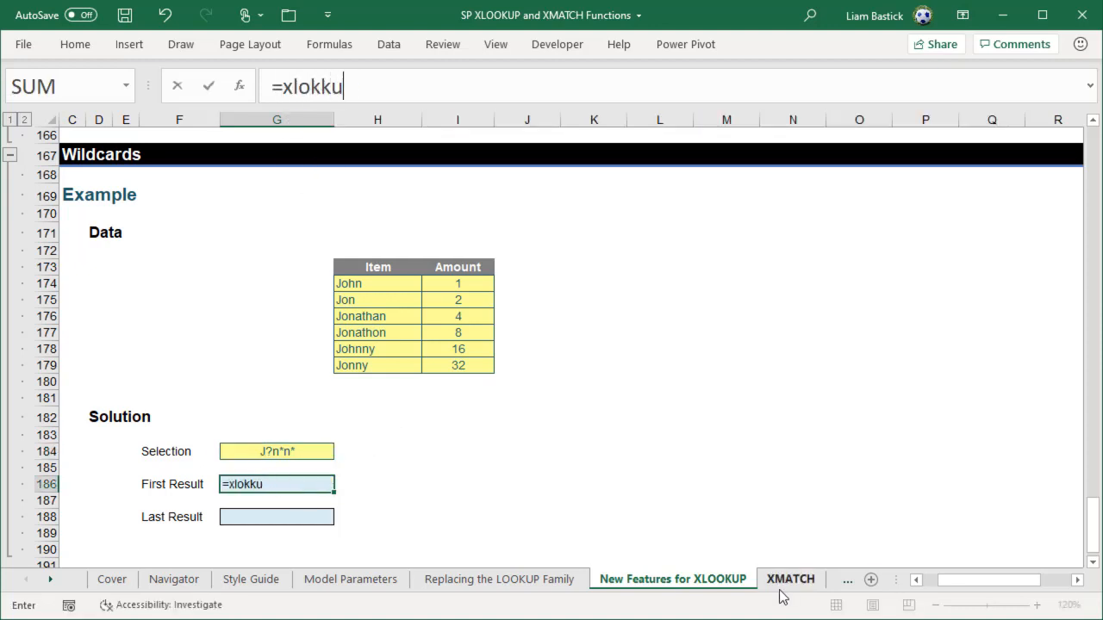
type("okup(")
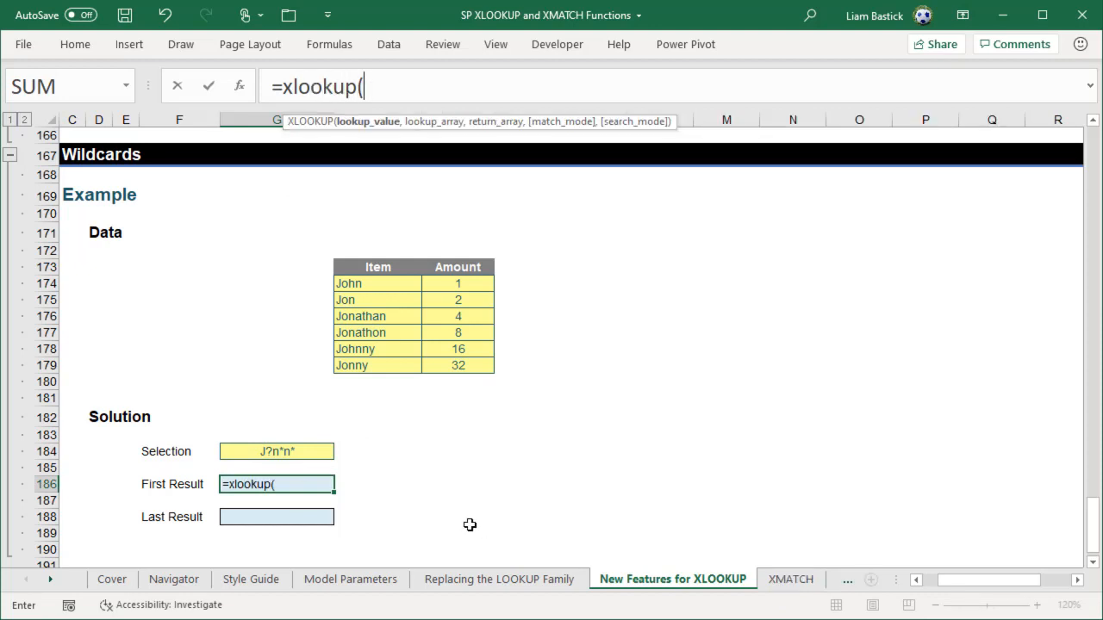
left_click(262, 453)
key("F4")
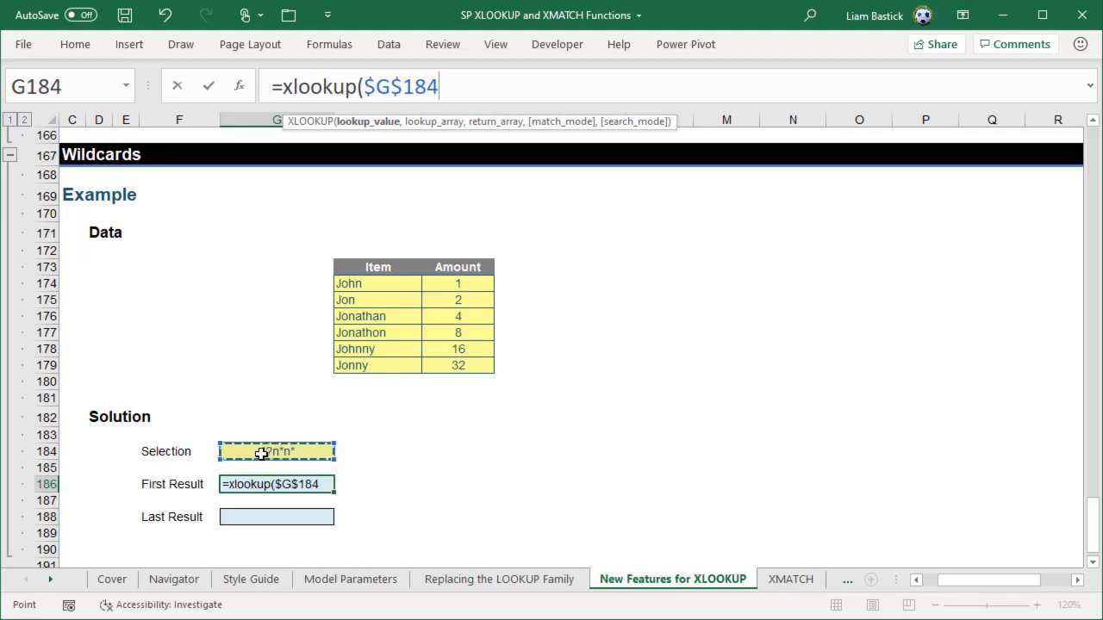
Add the absolute lookup array $H$174:$H$179 and return array $I$174:$I$179 to the G186 formula
type(",")
left_click(370, 288)
left_click_drag(380, 305, 367, 371)
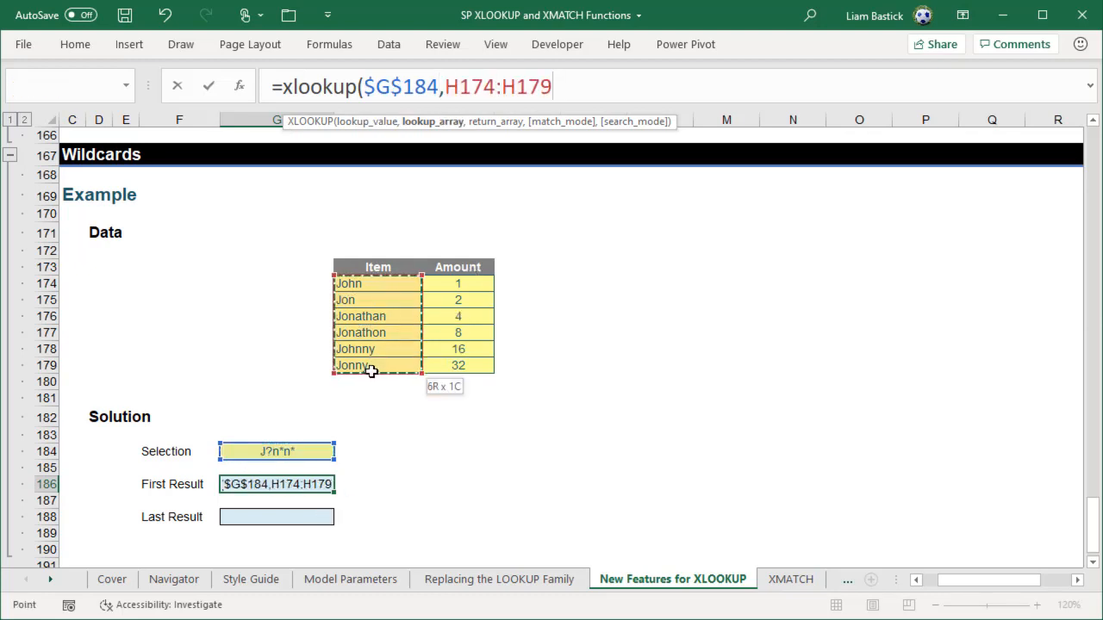
key("F4")
type(",")
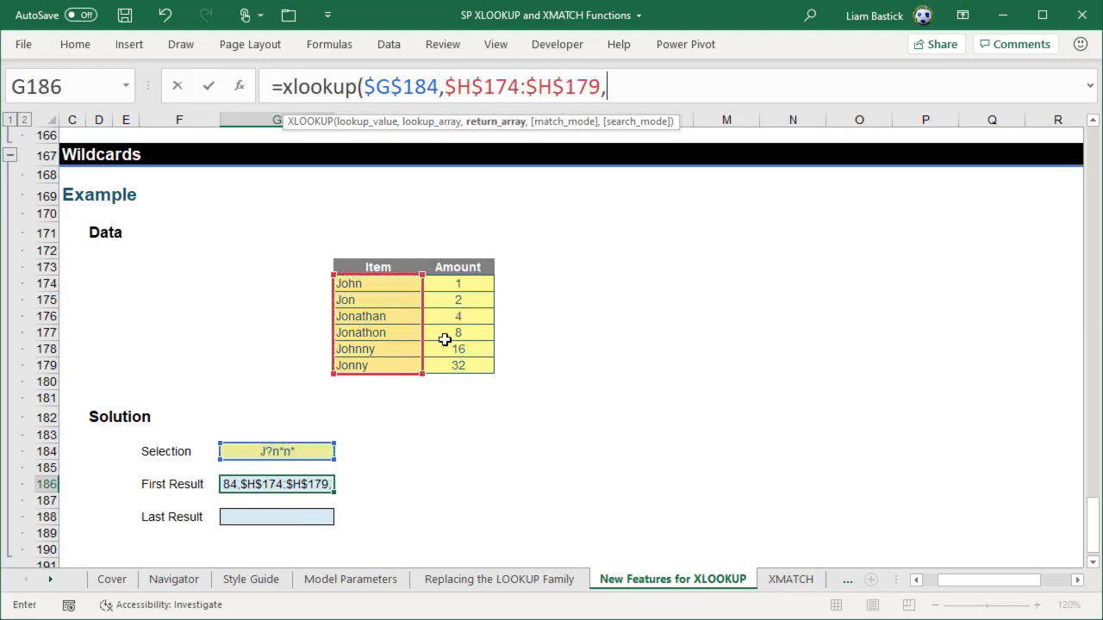
left_click_drag(474, 286, 461, 367)
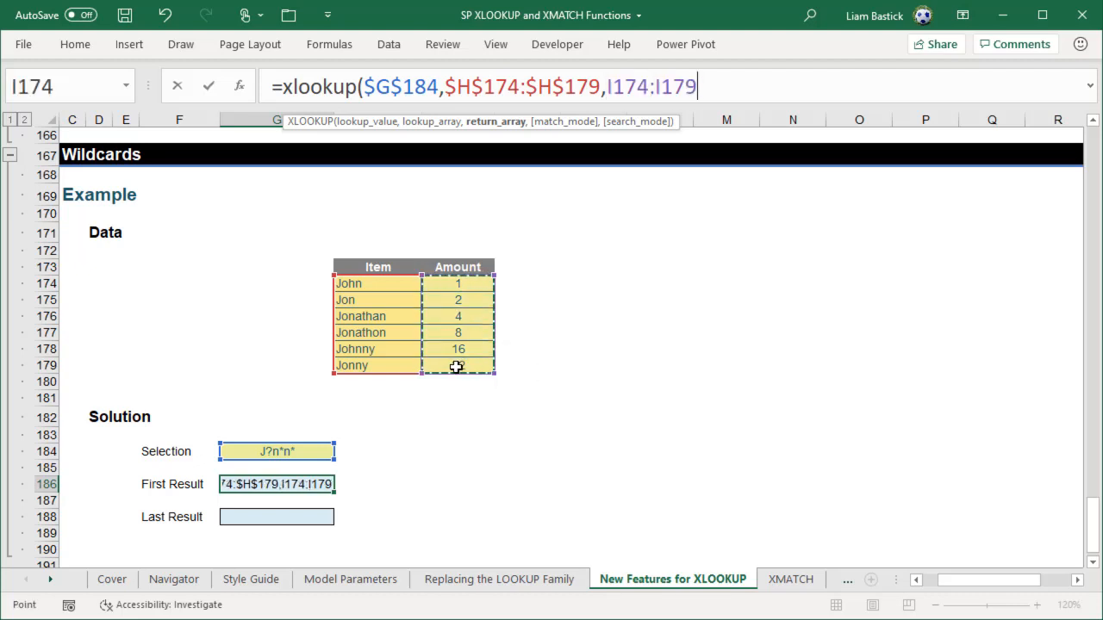
key("F4")
type(",")
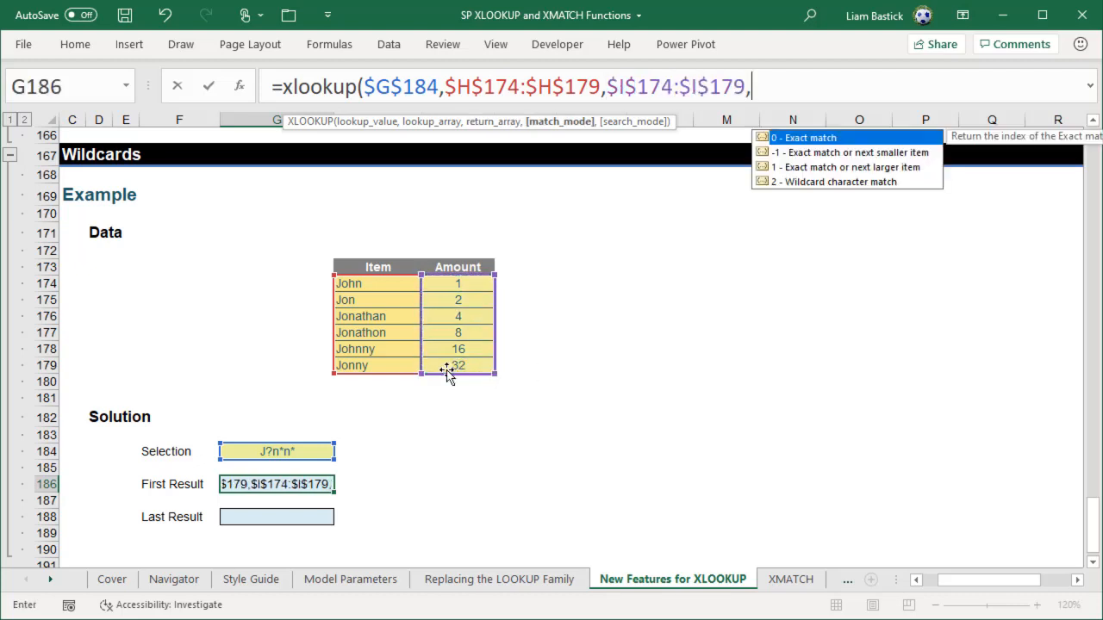
Complete the G186 formula with match mode 2 (wildcard character match)
left_click(770, 185)
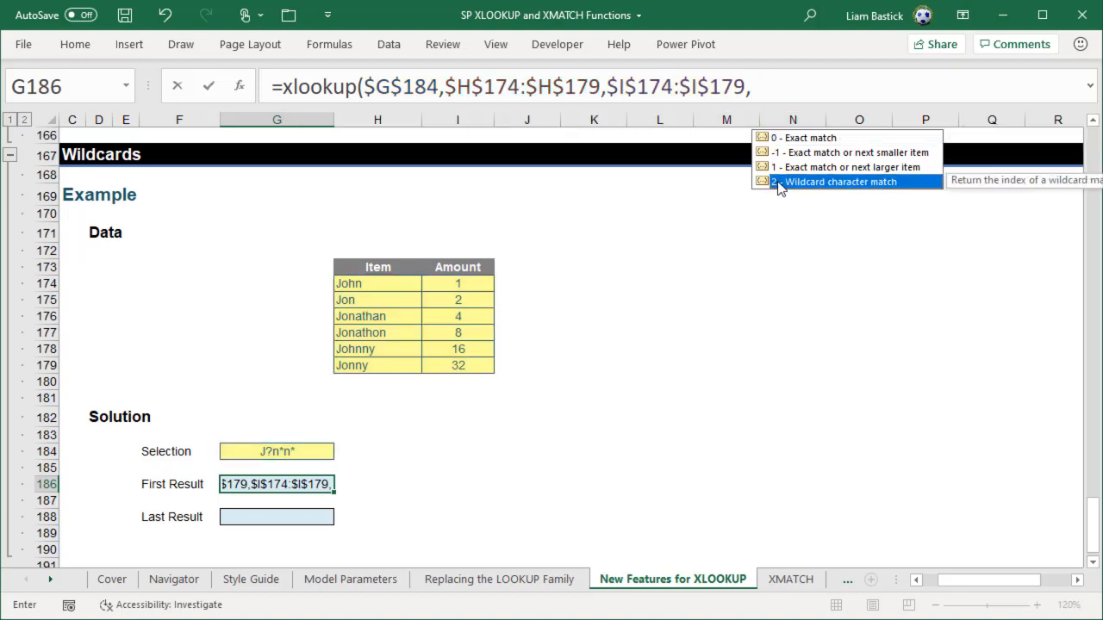
double_click(779, 182)
type(")")
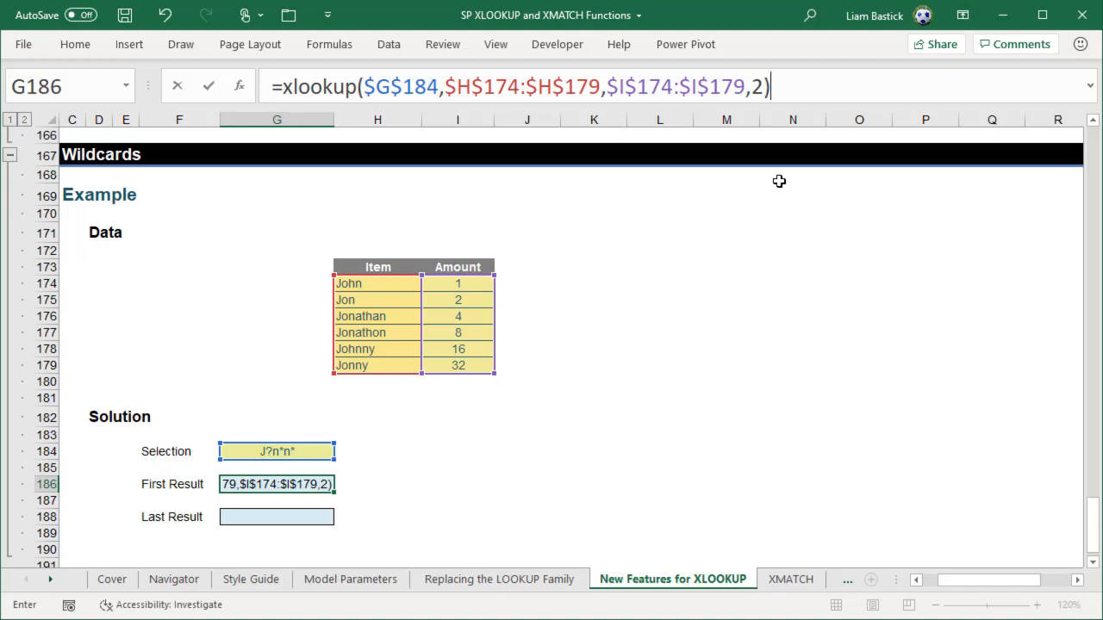
key("Return")
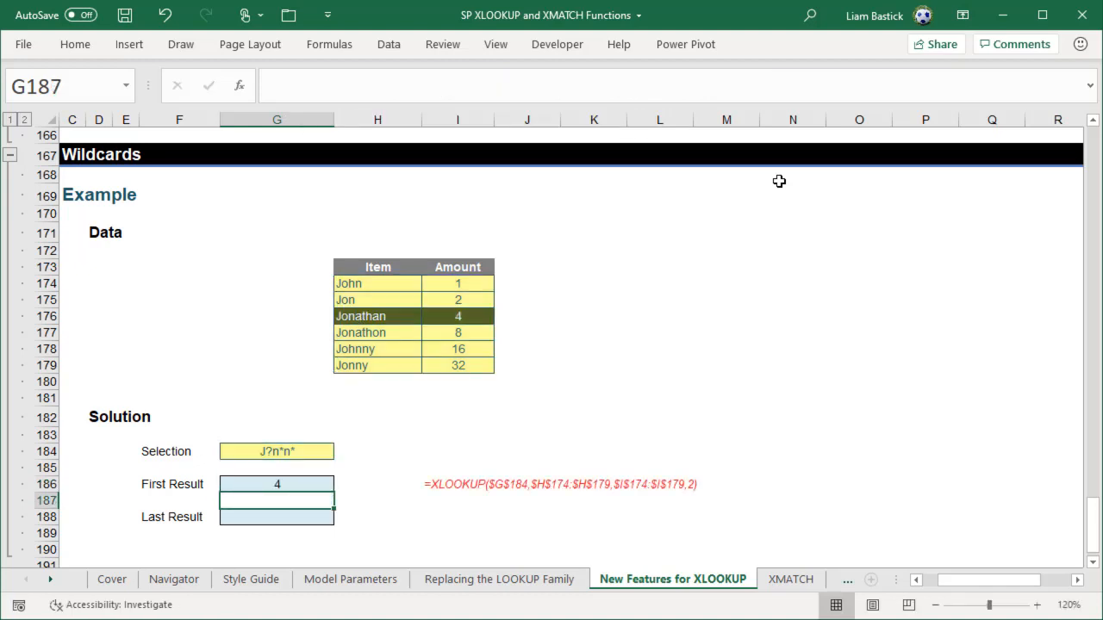
Copy the full text of the First Result formula in G186 into the Last Result cell G188
left_click(284, 516)
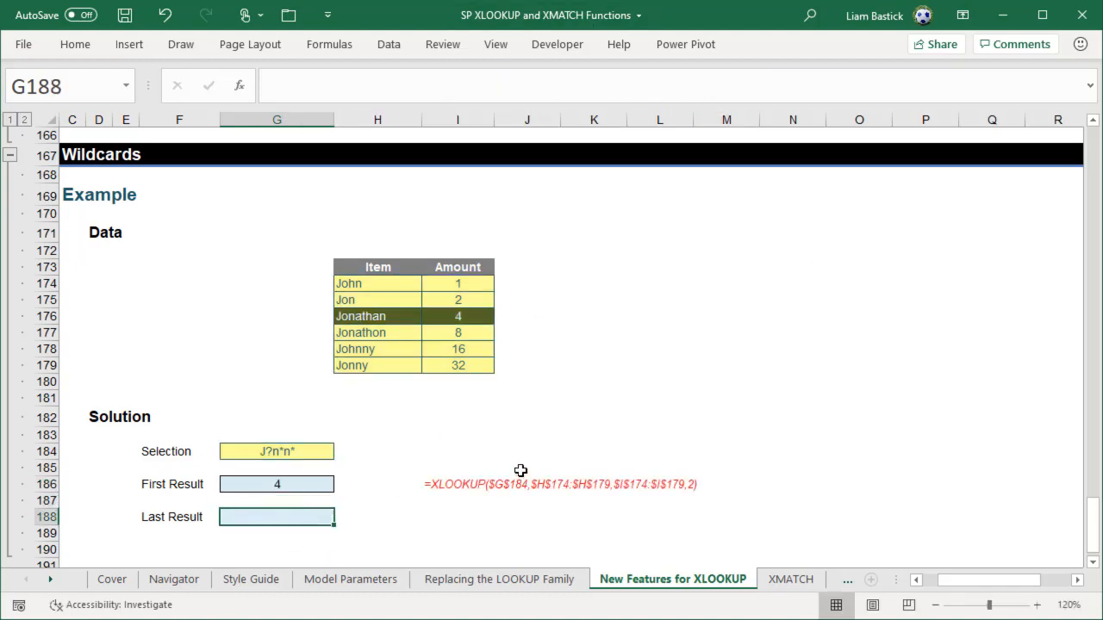
left_click(284, 482)
left_click_drag(858, 92, 8, 113)
key("ctrl+c")
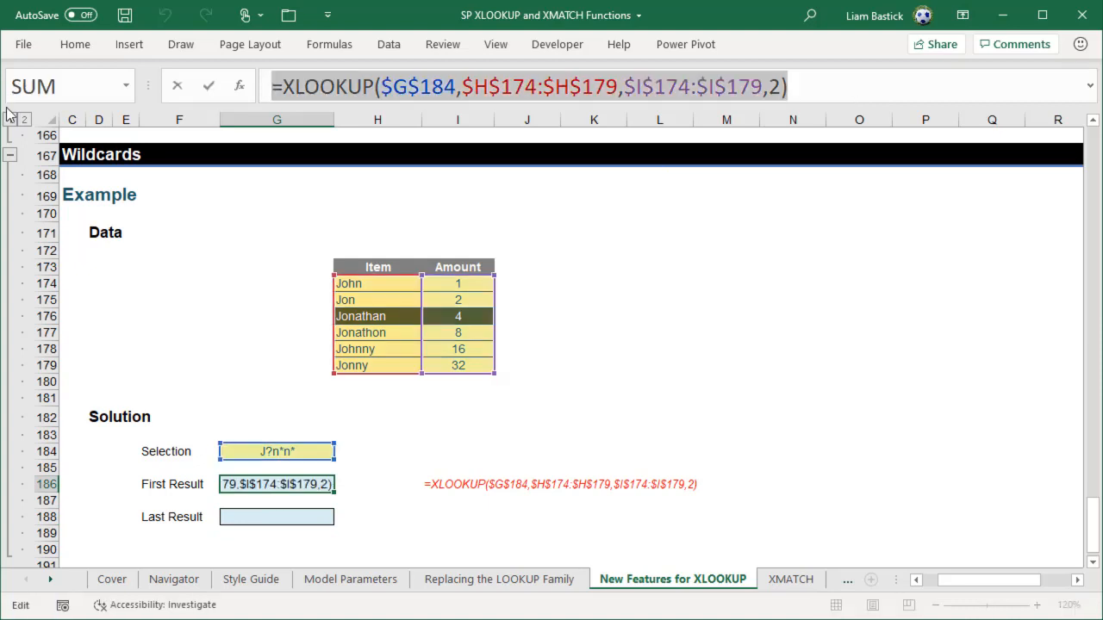
key("Return")
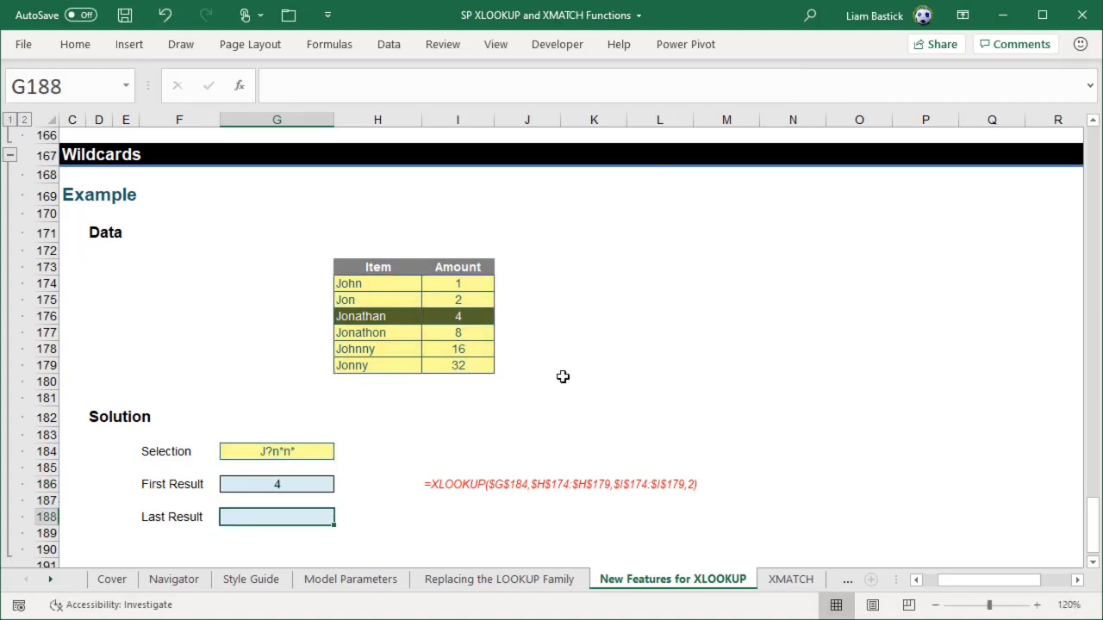
left_click(617, 86)
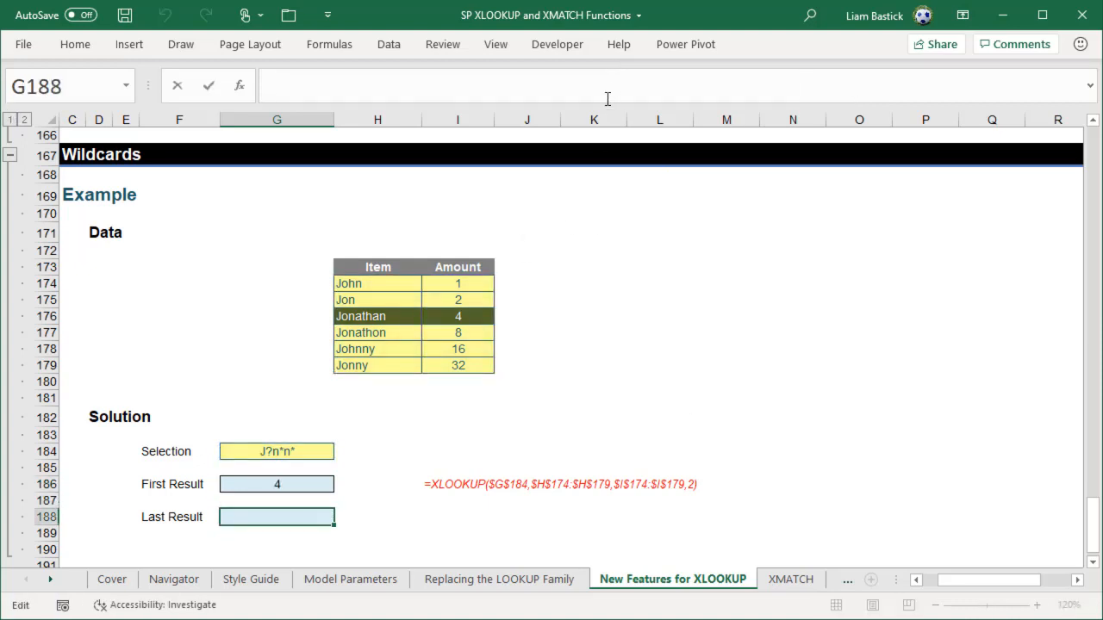
key("ctrl+v")
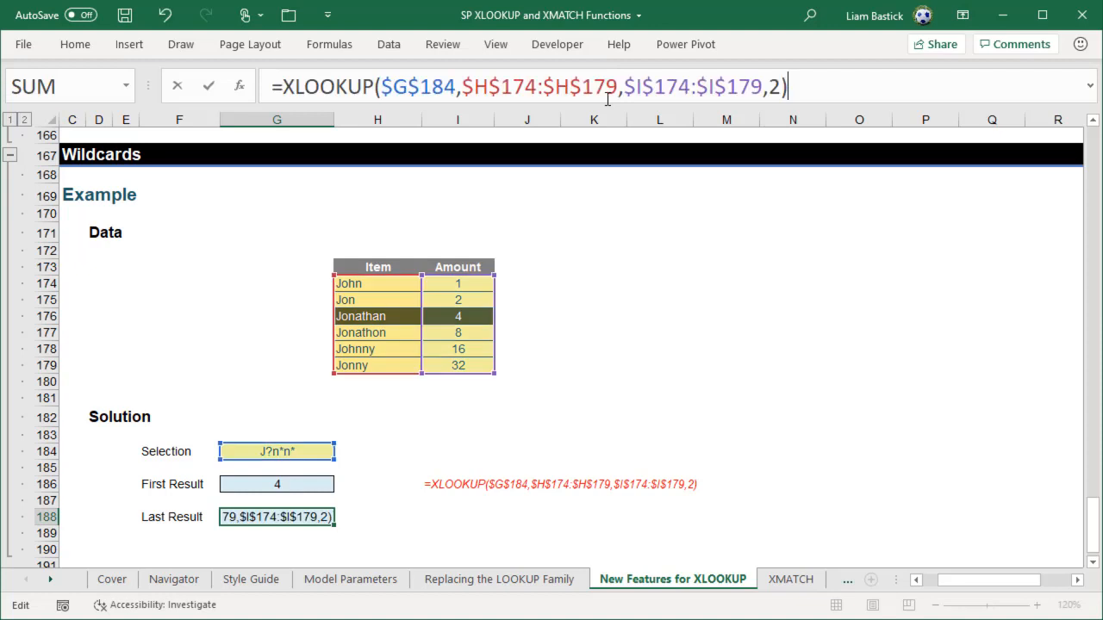
Add search mode -1 (search last-to-first) to the Last Result formula in G188
left_click(779, 86)
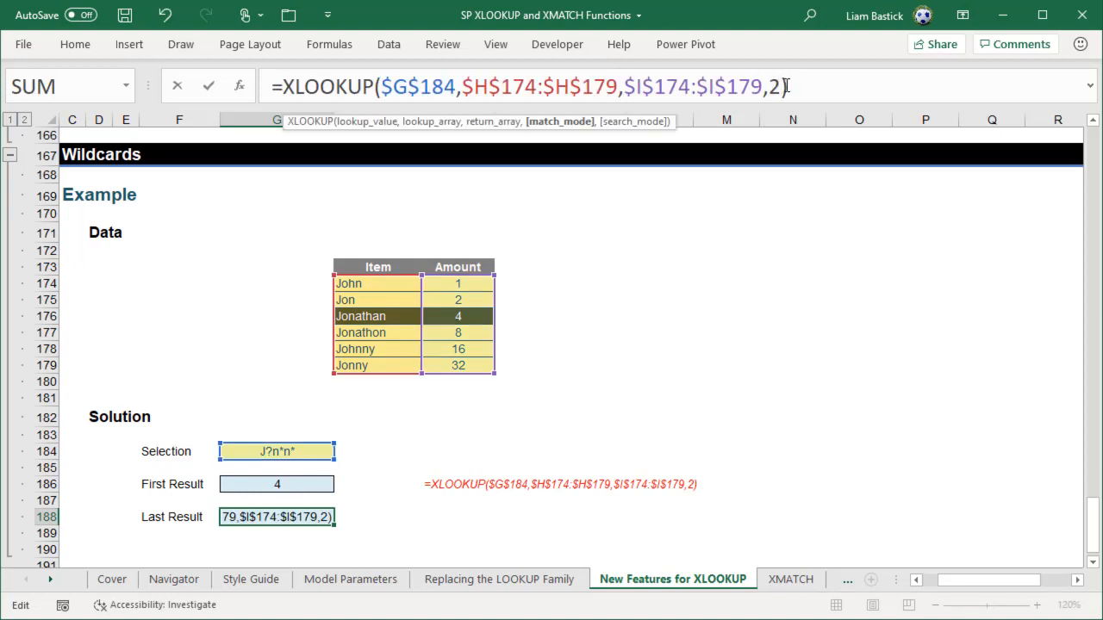
type(",")
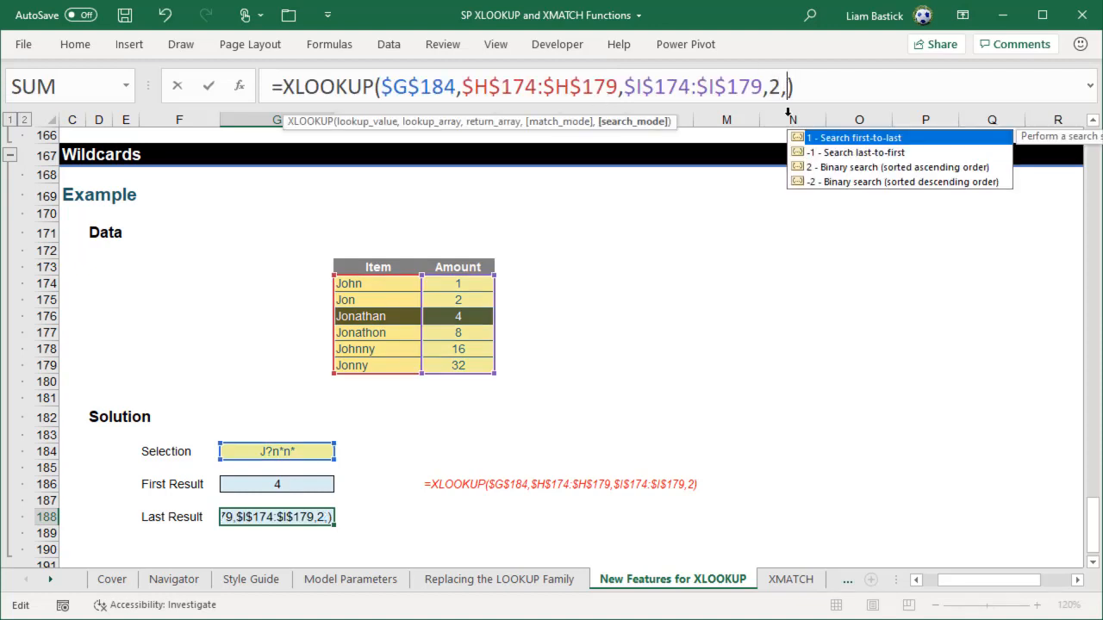
double_click(844, 156)
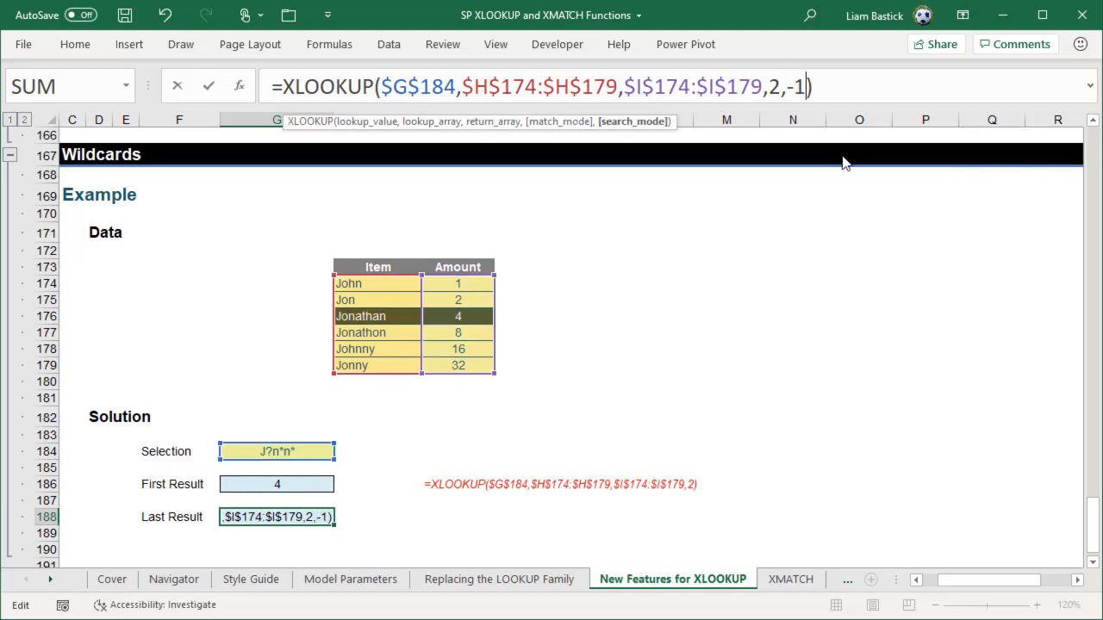
key("Return")
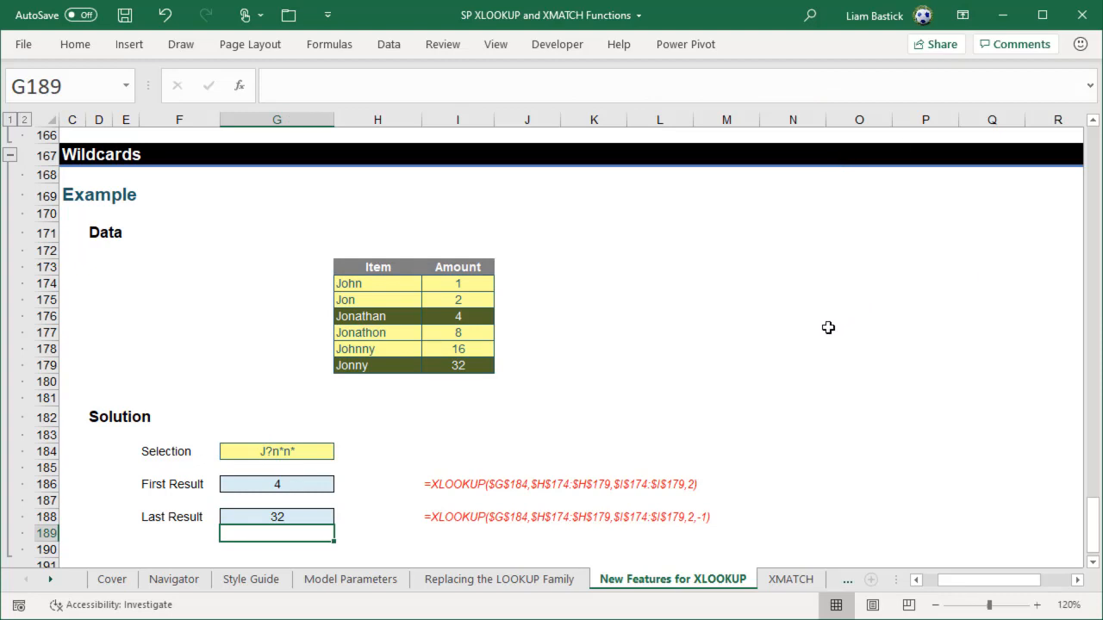
Examine the Exact Matches example's label and amount data and its Selection cell G159
scroll(818, 331, "up", 8)
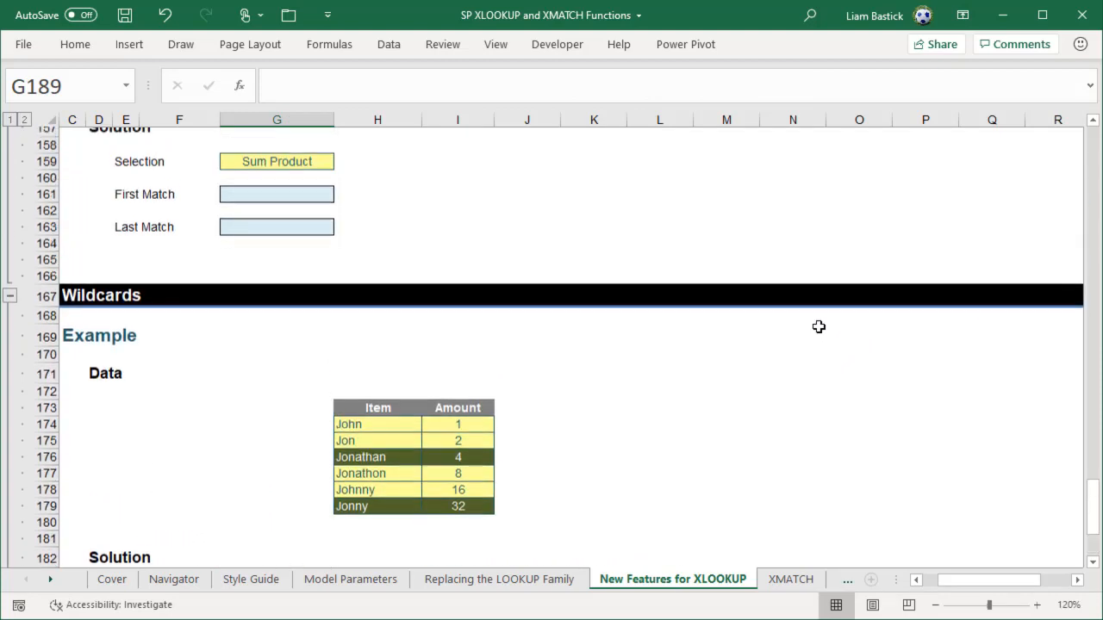
scroll(816, 322, "up", 2)
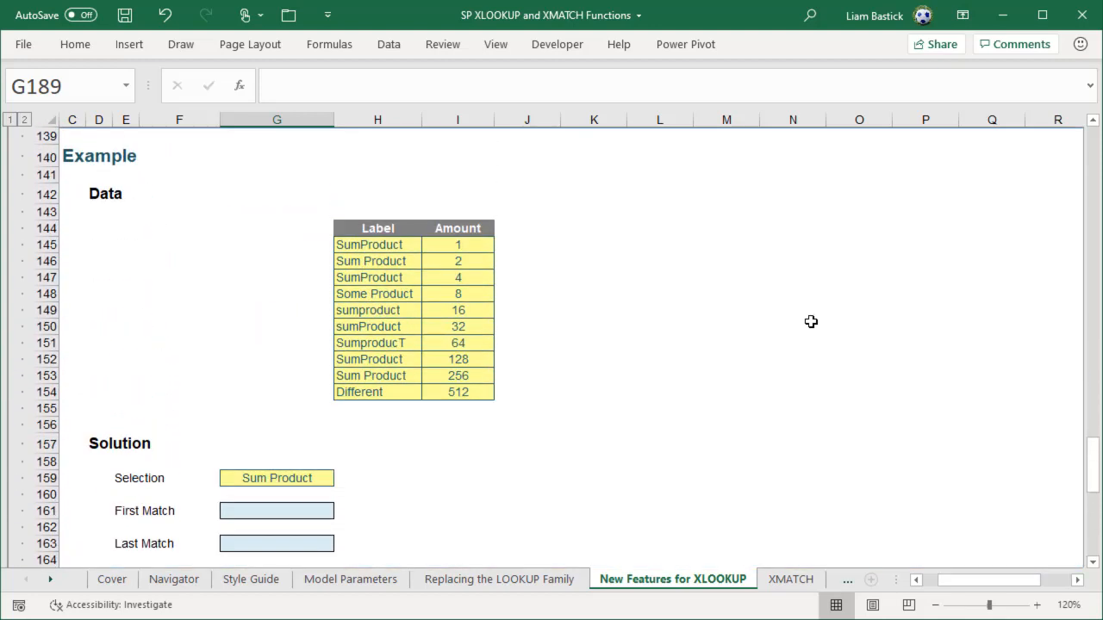
scroll(810, 321, "up", 1)
scroll(808, 322, "down", 1)
scroll(807, 322, "up", 1)
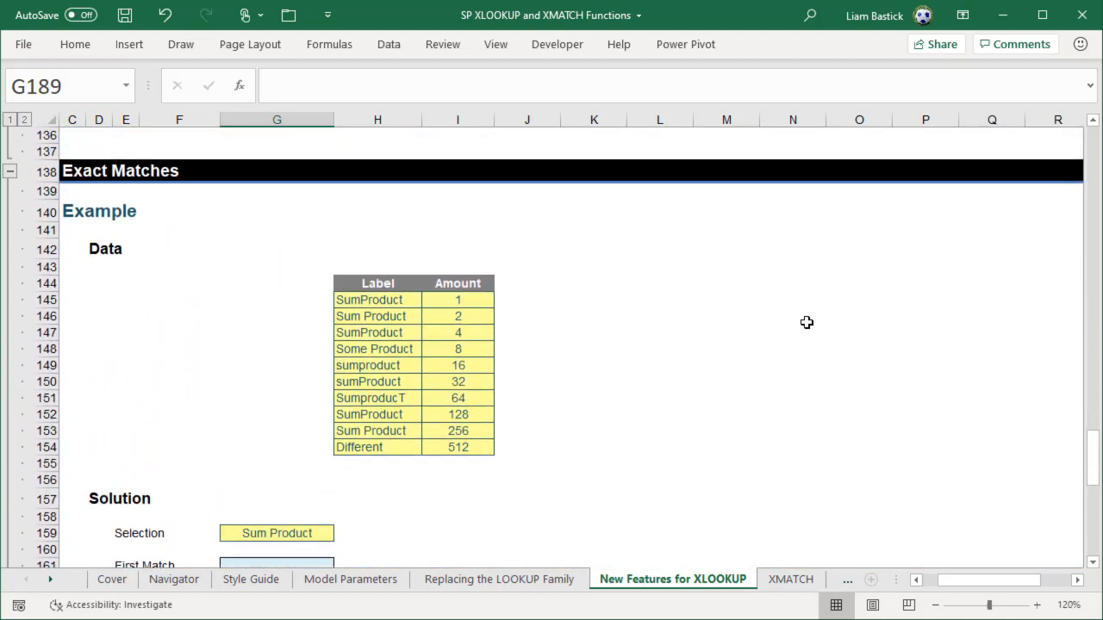
scroll(806, 322, "down", 1)
left_click(364, 246)
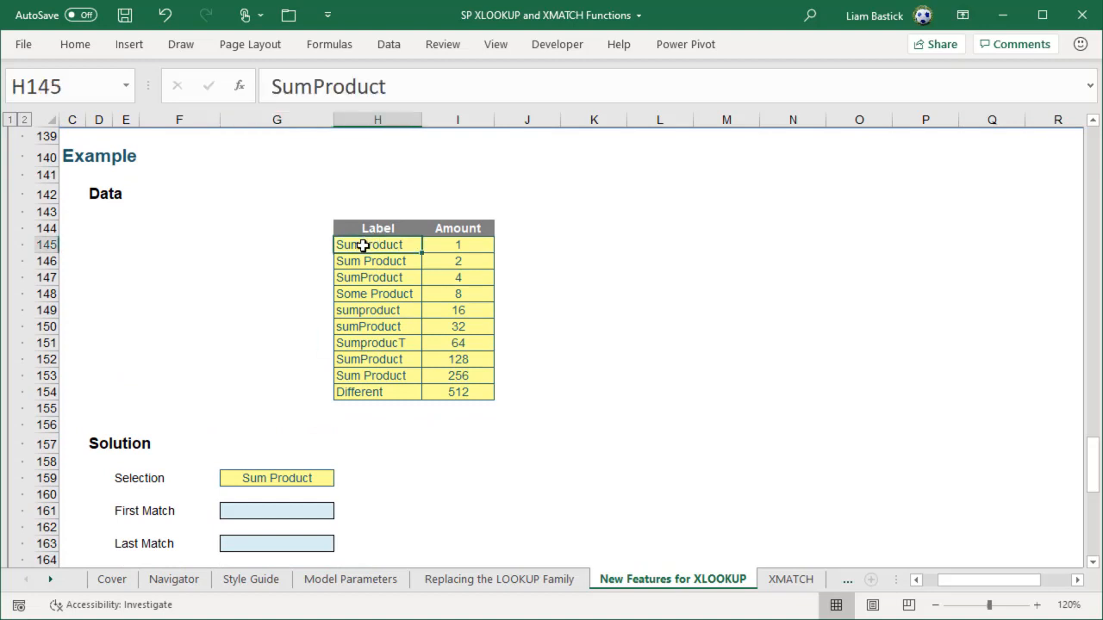
left_click(289, 481)
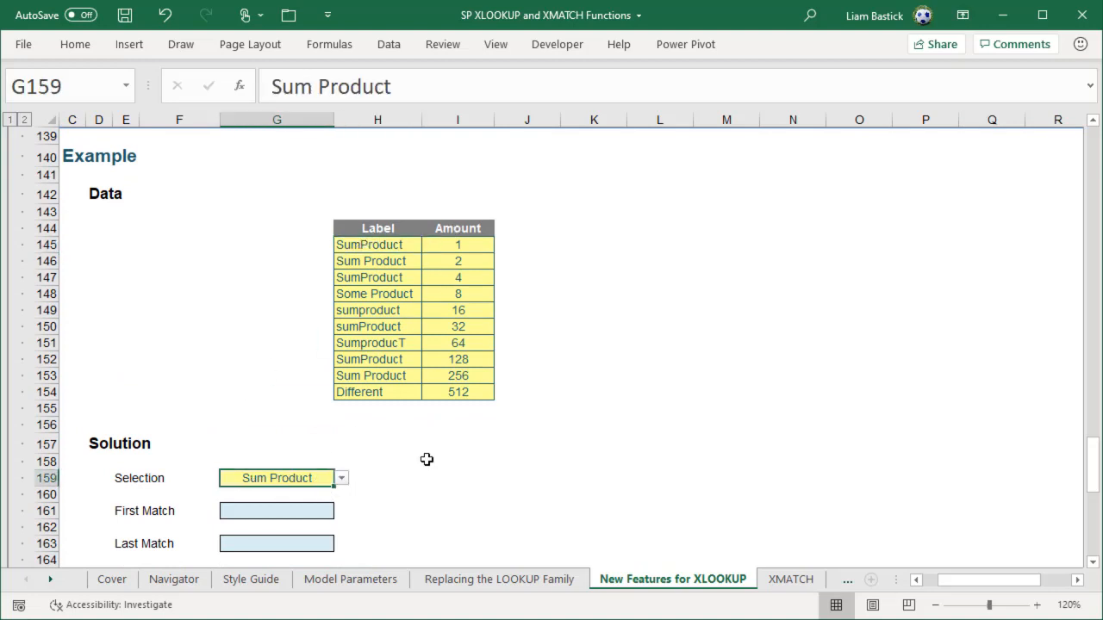
Begin an XLOOKUP formula in the First Match cell G161 with lookup value TRUE and an EXACT function as lookup array
left_click(290, 510)
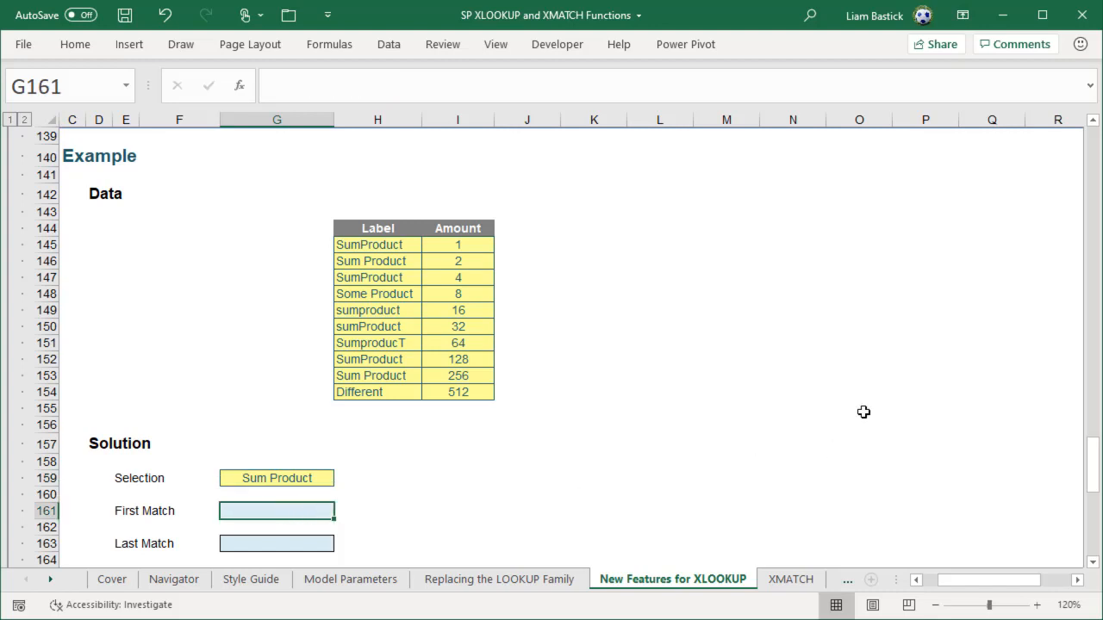
type("=xloo")
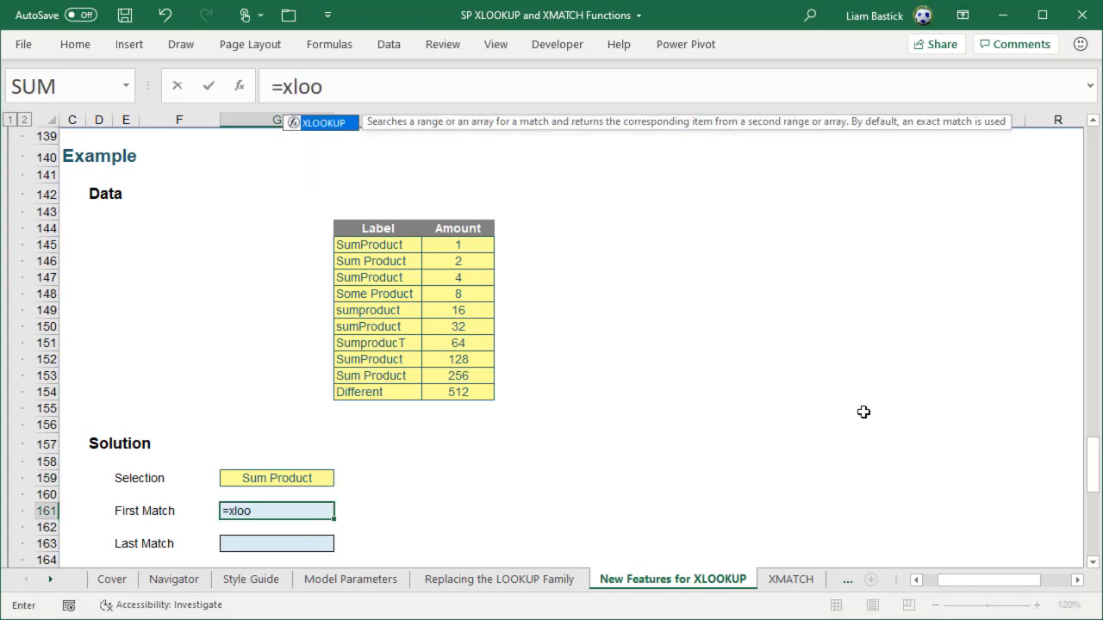
type("kkup(")
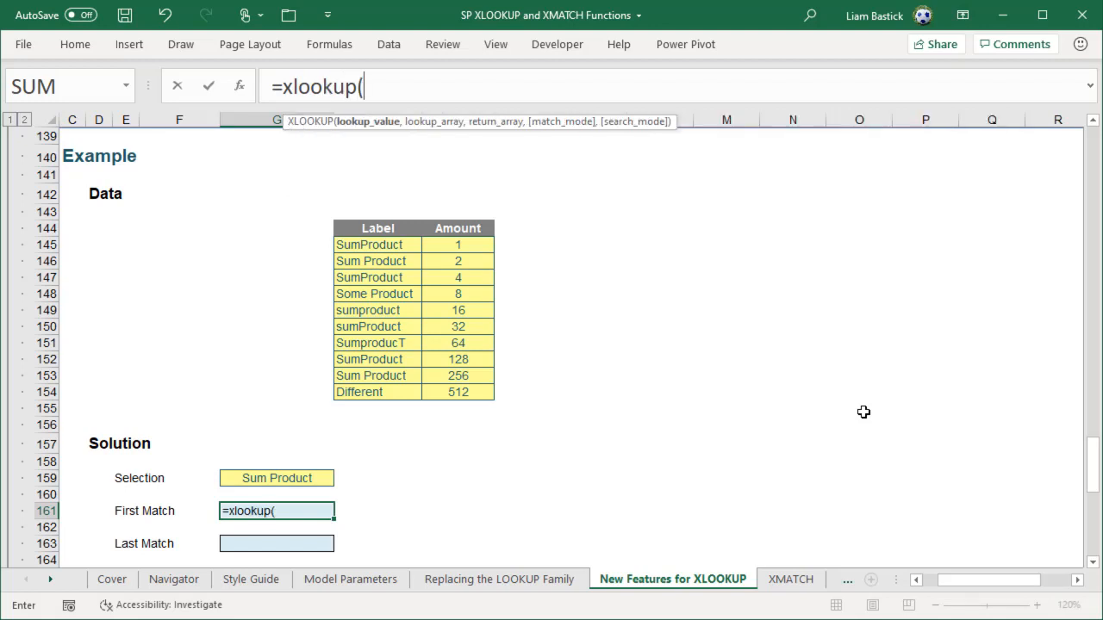
type("TRUE")
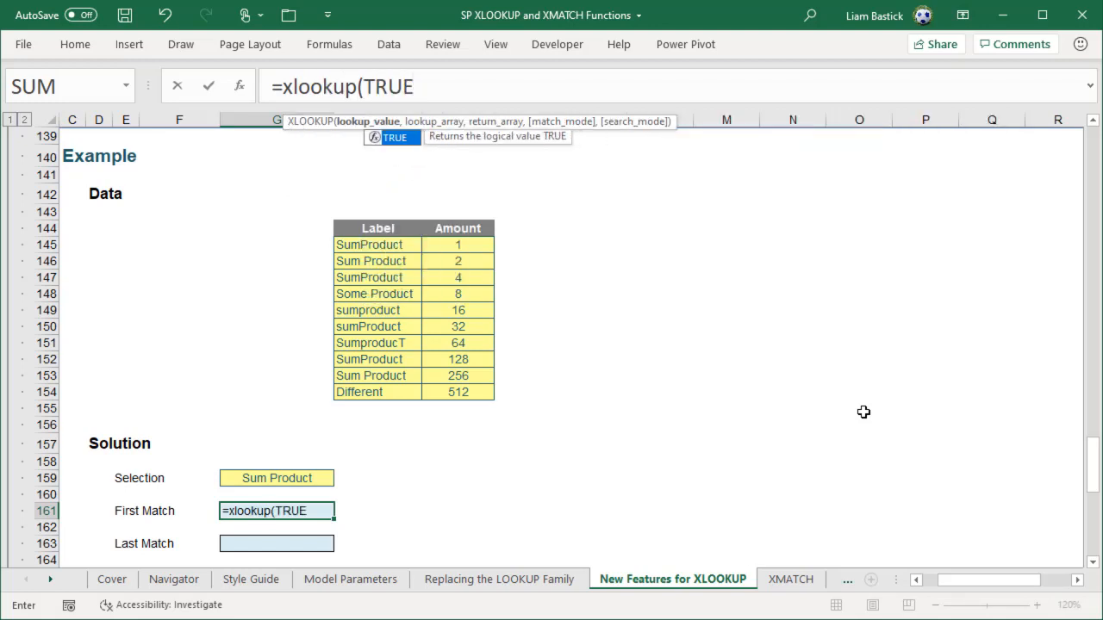
type(",eax")
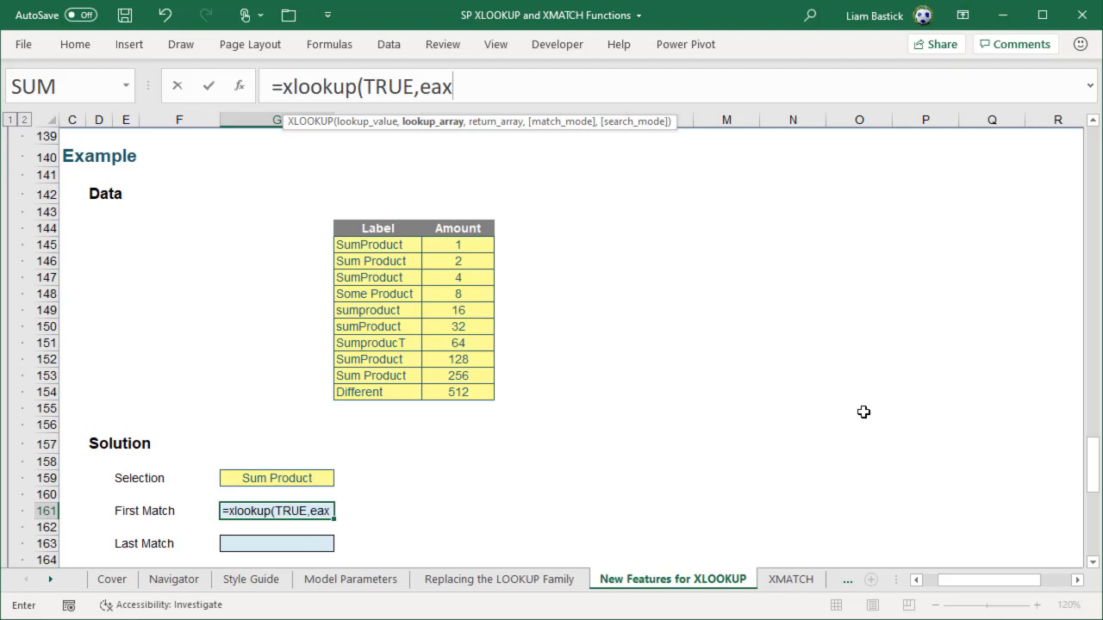
key("BackSpace")
key("BackSpace")
type("xa")
key("Tab")
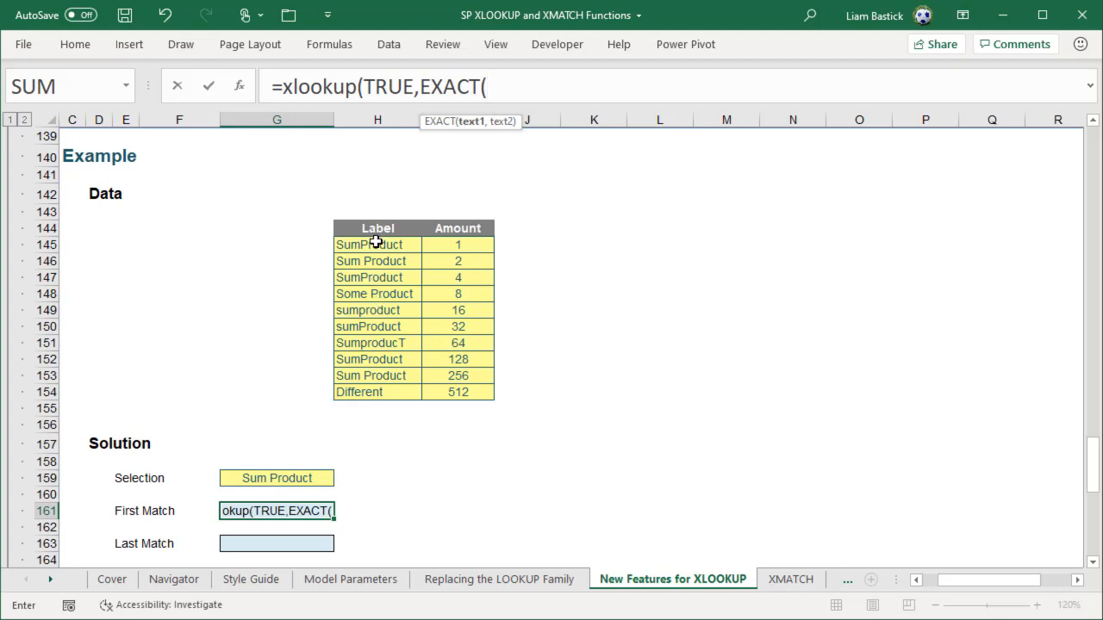
Complete the EXACT function in G161 so it compares the labels H145:H154 with the selection G159
left_click_drag(378, 245, 379, 379)
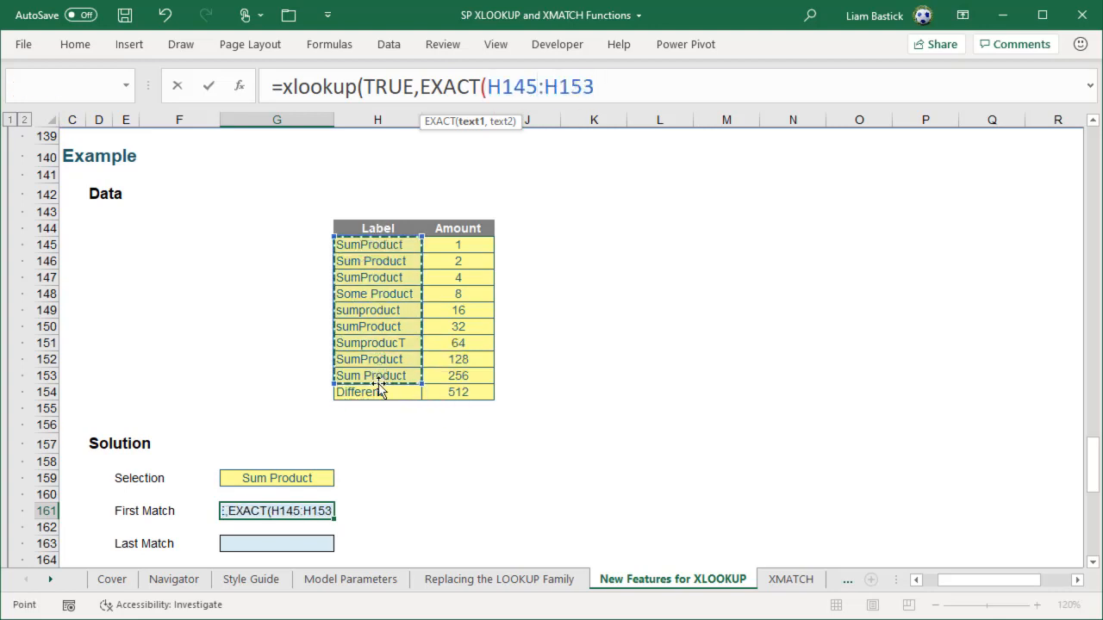
left_click_drag(371, 246, 387, 393)
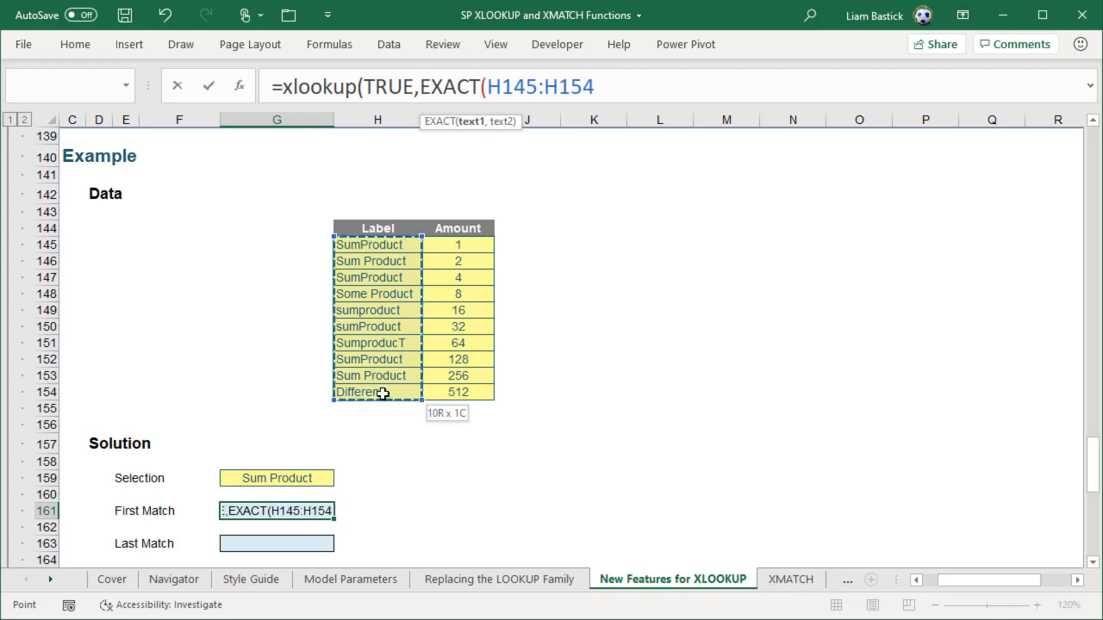
type(",")
left_click(313, 478)
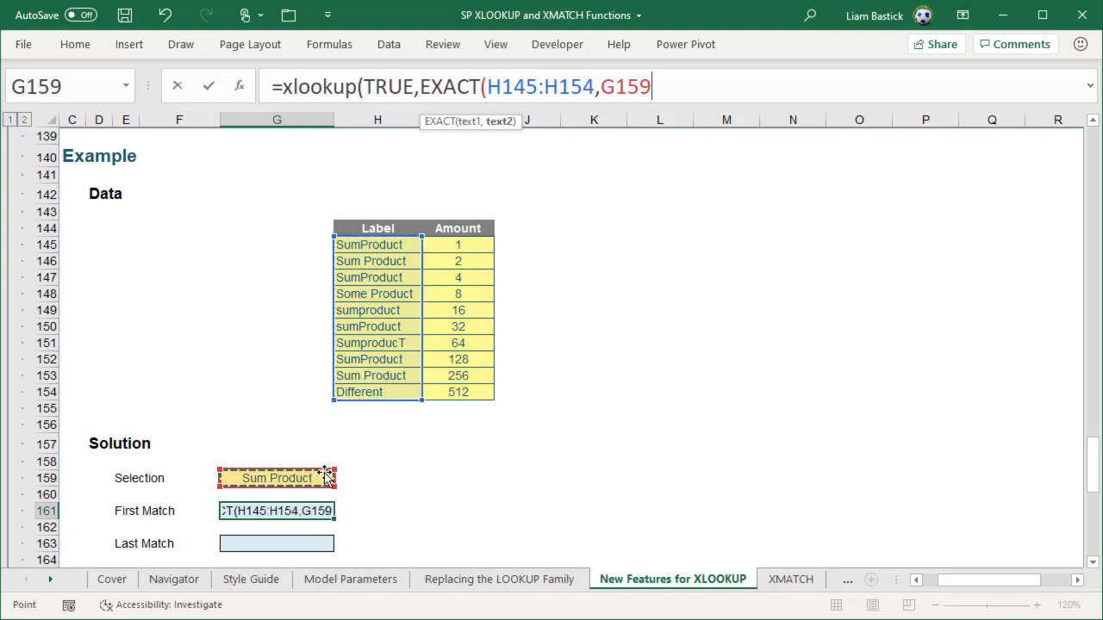
type(")")
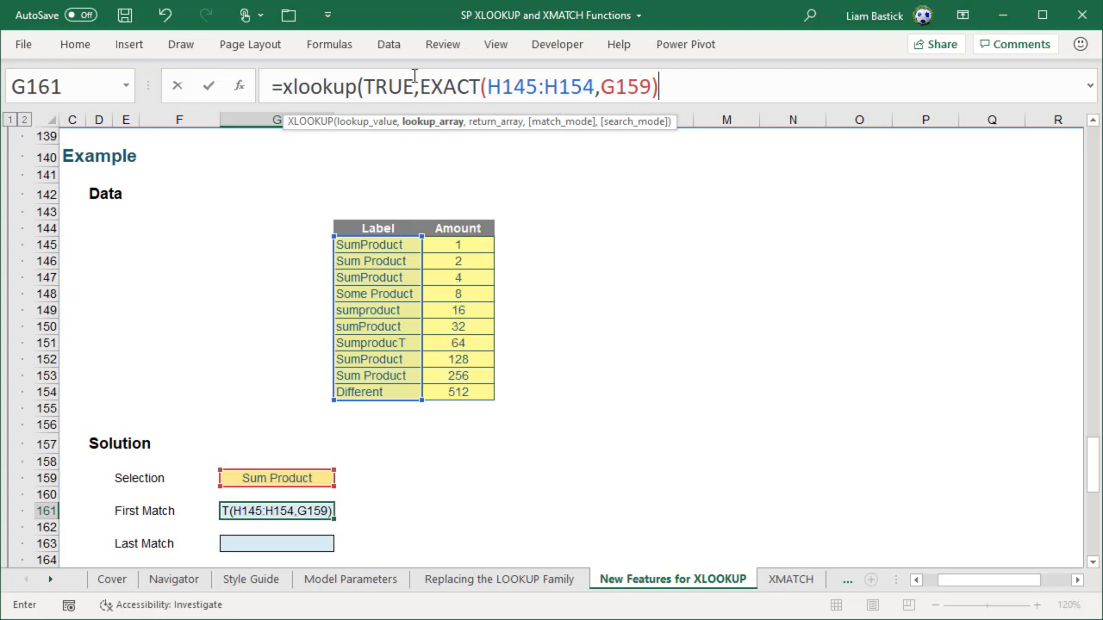
Finish the G161 formula with the amounts I145:I154 as return array
left_click(739, 87)
type(",")
left_click_drag(480, 244, 485, 392)
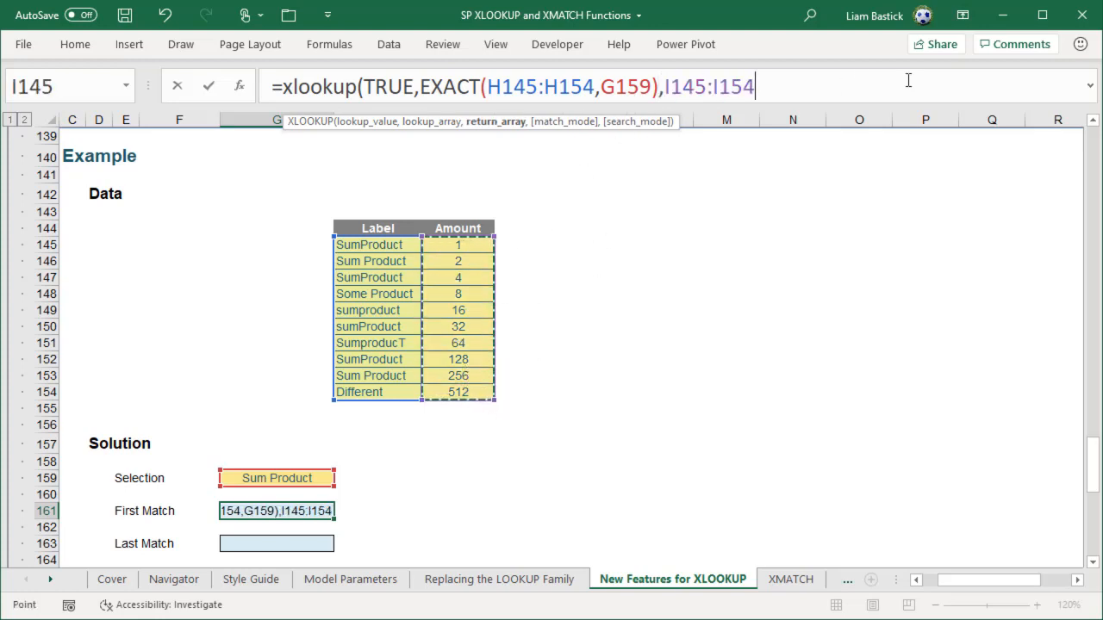
type(")")
key("Return")
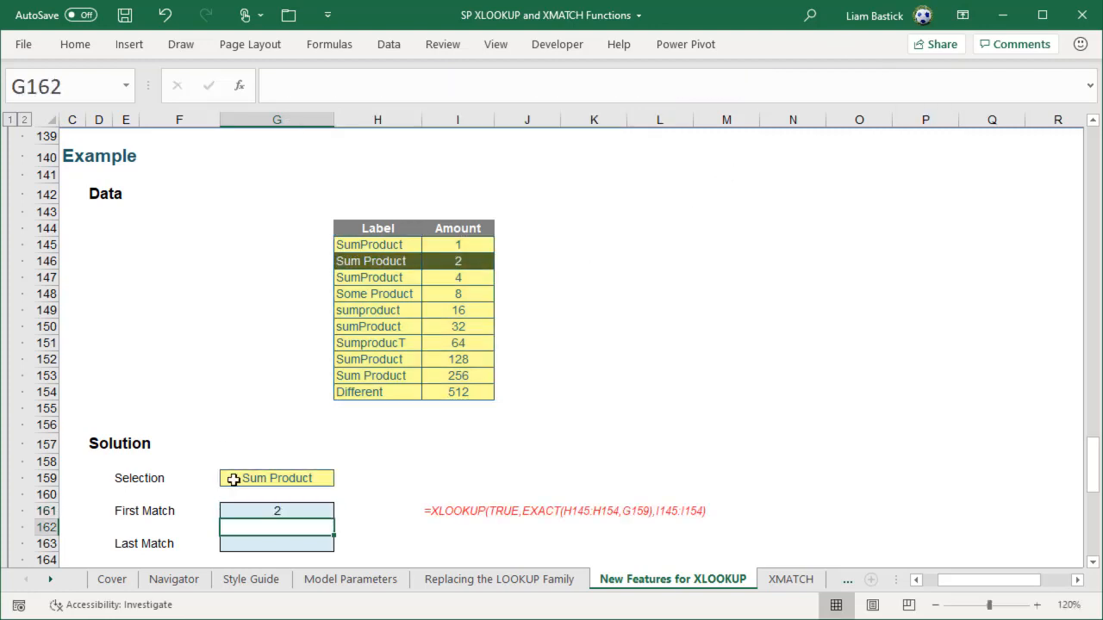
Copy the full text of the First Match formula in G161 into the Last Match cell G163
left_click(293, 510)
left_click_drag(837, 96, 232, 115)
key("ctrl+c")
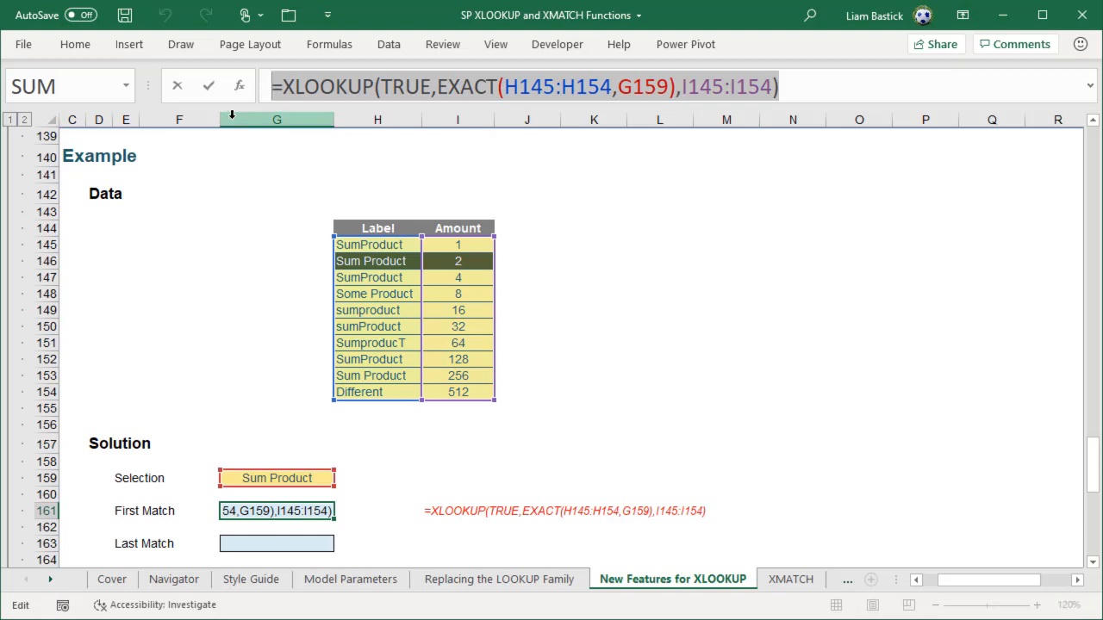
key("Return")
key("Down")
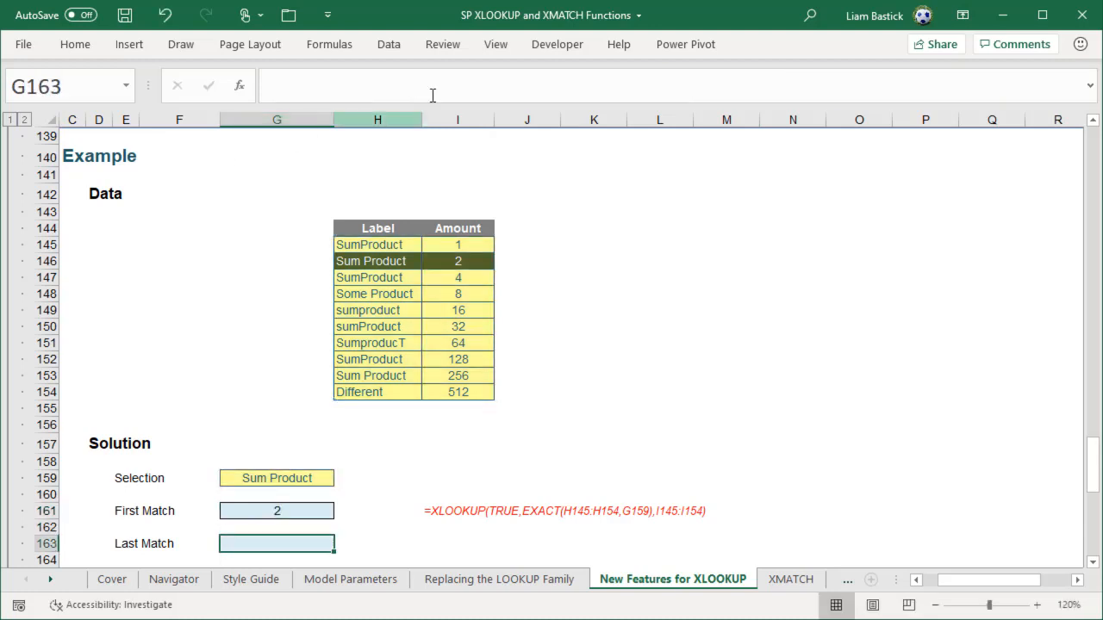
left_click(437, 86)
key("ctrl+v")
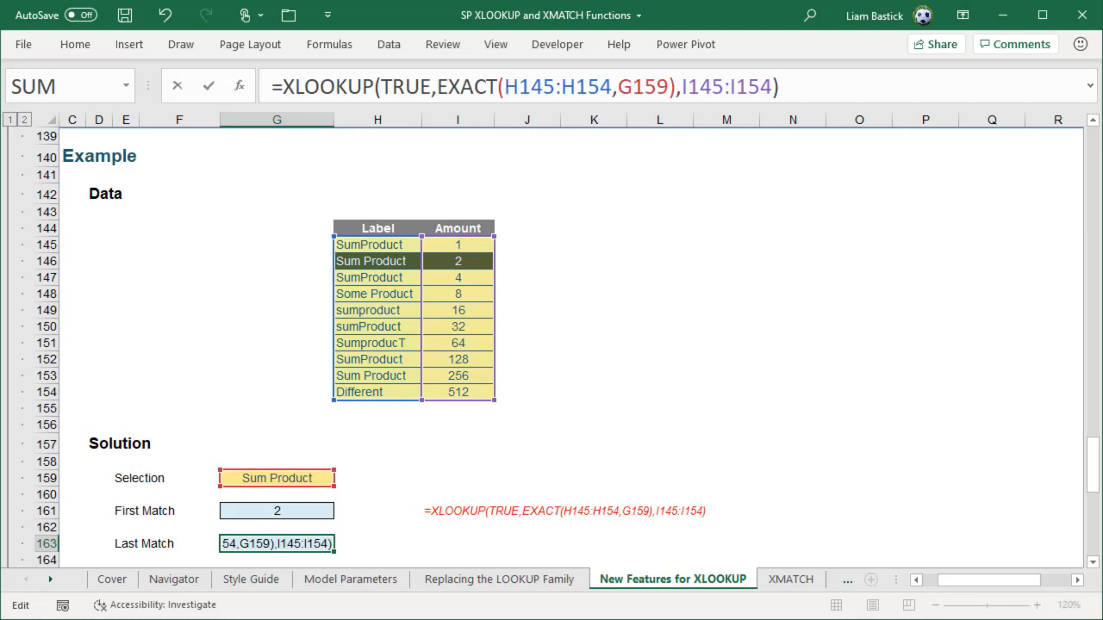
Extend the G163 formula with an empty match mode and search mode -1 (search last-to-first)
left_click(775, 86)
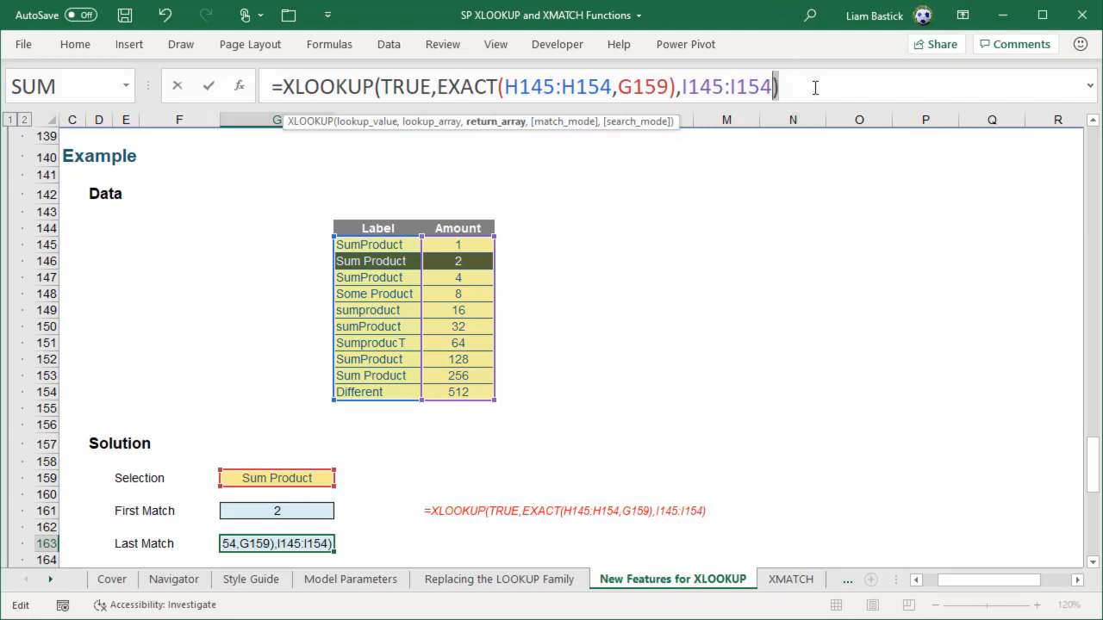
left_click(779, 83)
left_click(773, 86)
type(",")
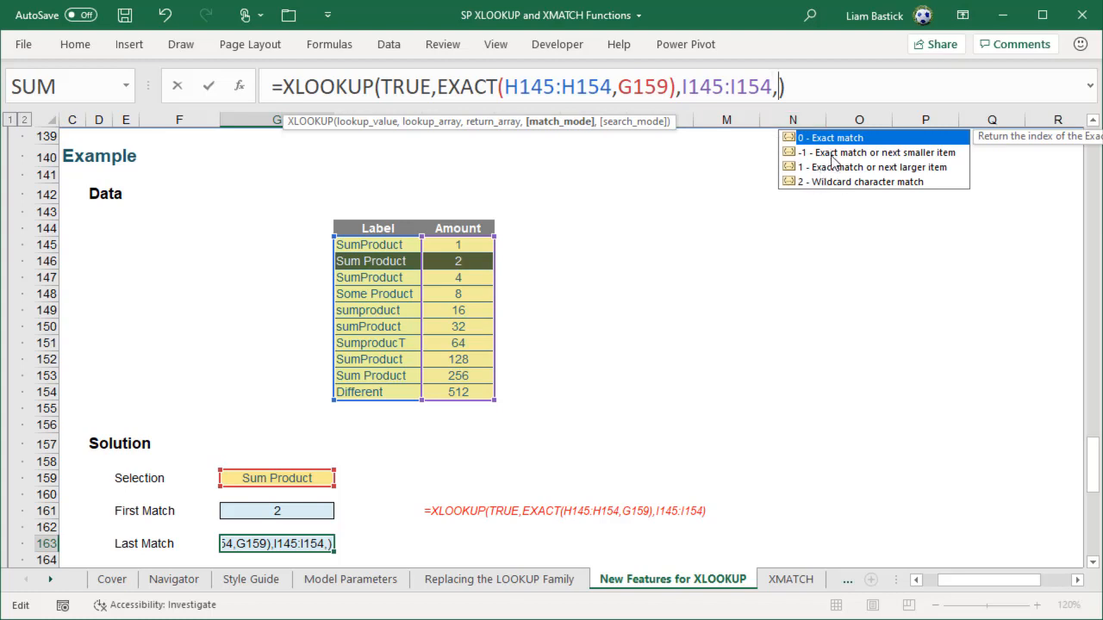
type(",")
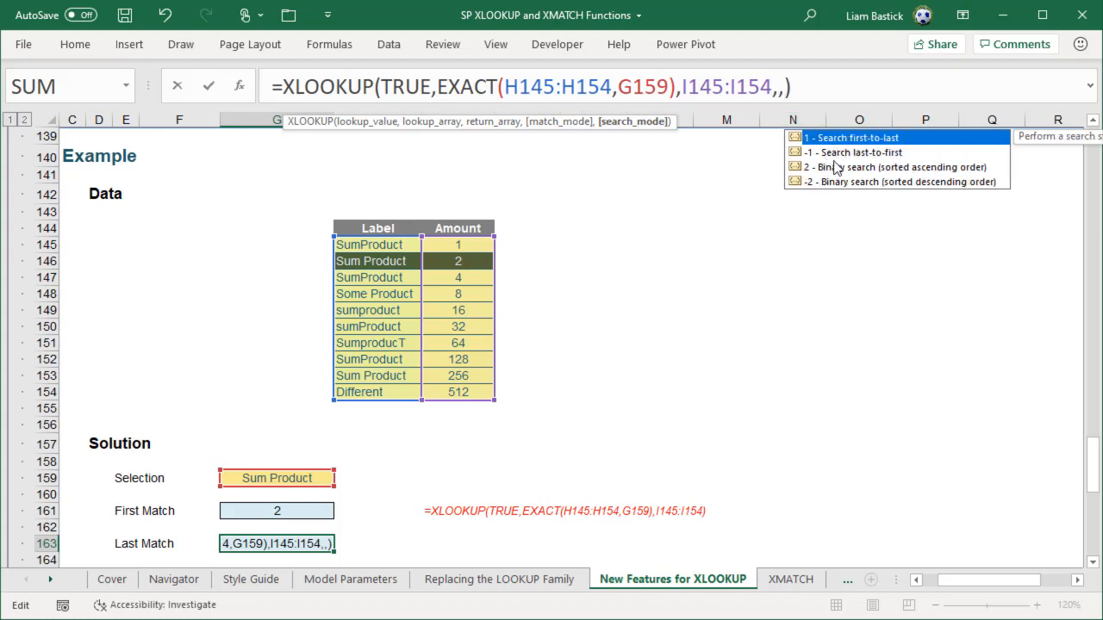
double_click(838, 152)
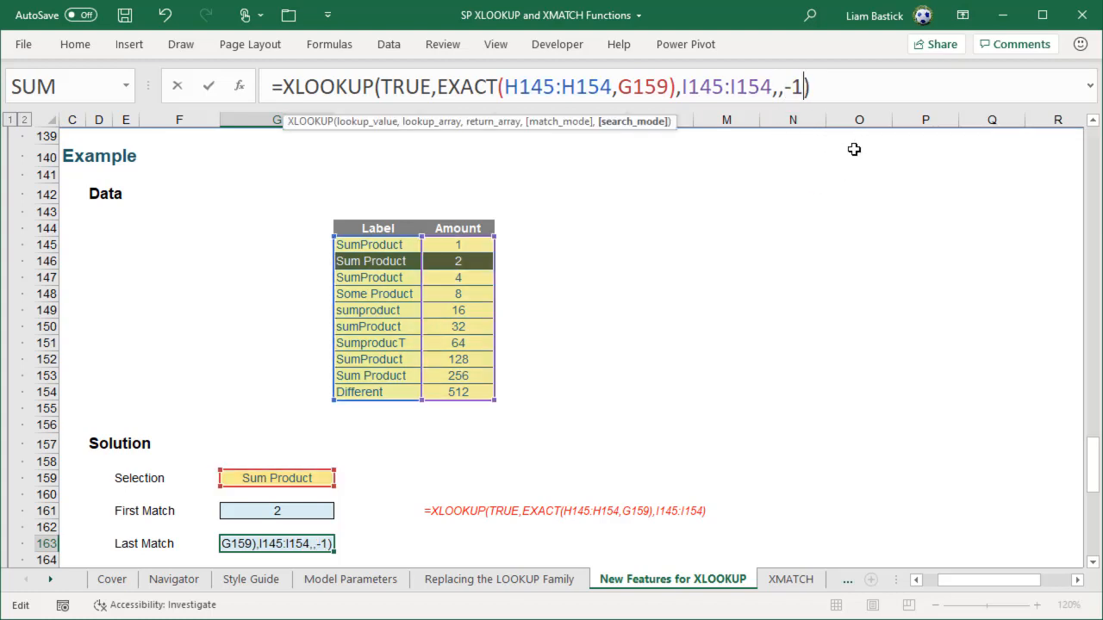
key("Return")
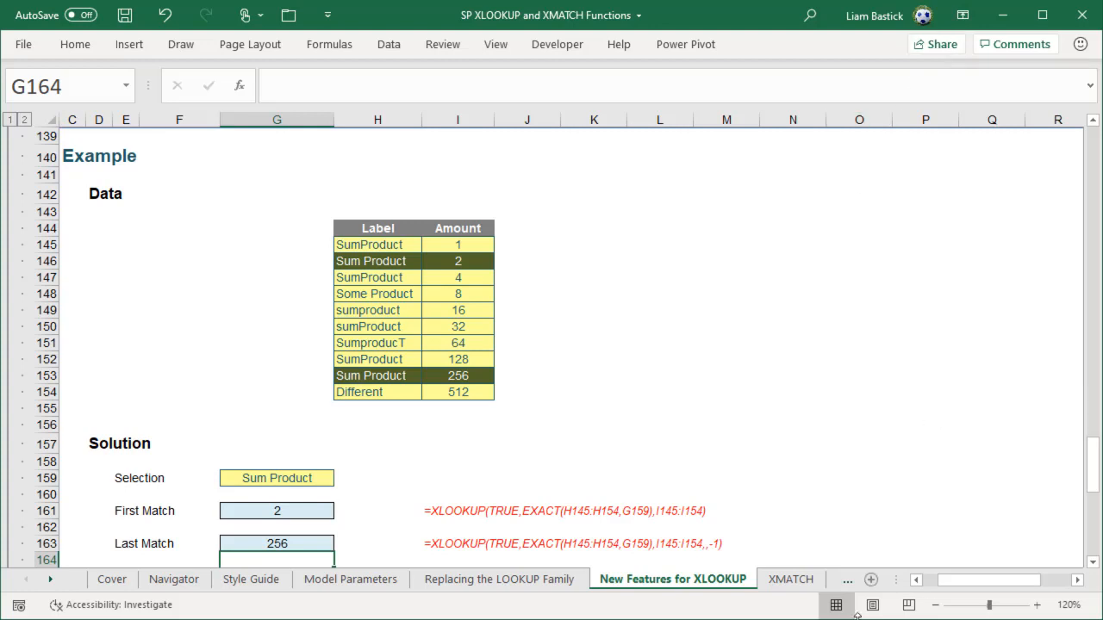
On the XMATCH sheet, start a MATCH formula in the XMATCH result cell G35
left_click(791, 579)
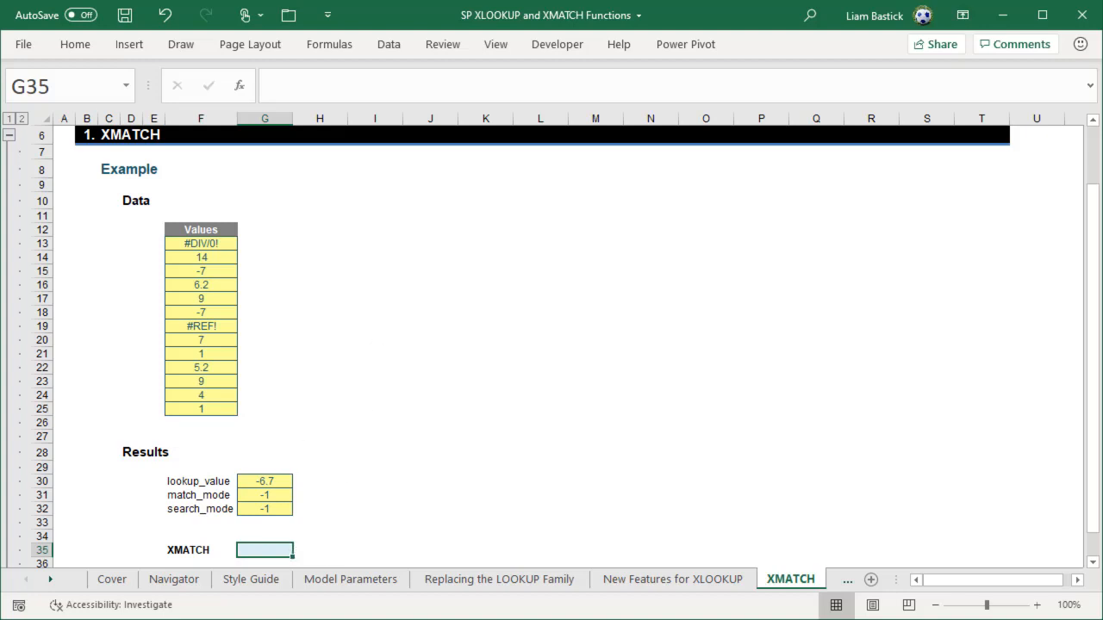
left_click(450, 74)
type("=ma")
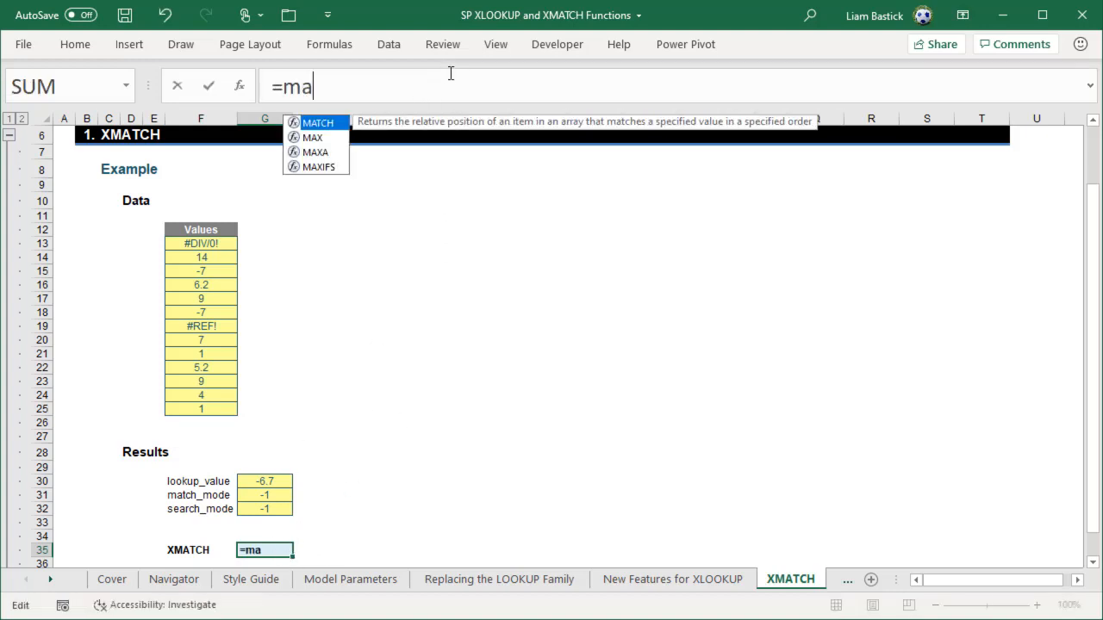
type("tch(")
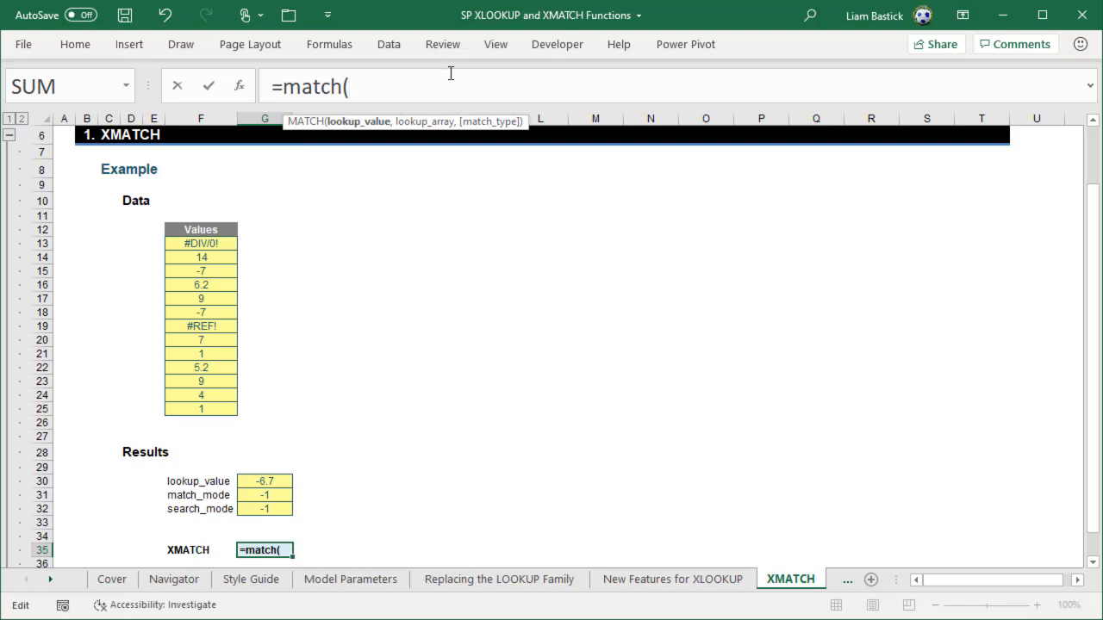
Change the function in the G35 formula from MATCH to XMATCH and use G30 as its lookup value
left_click(283, 84)
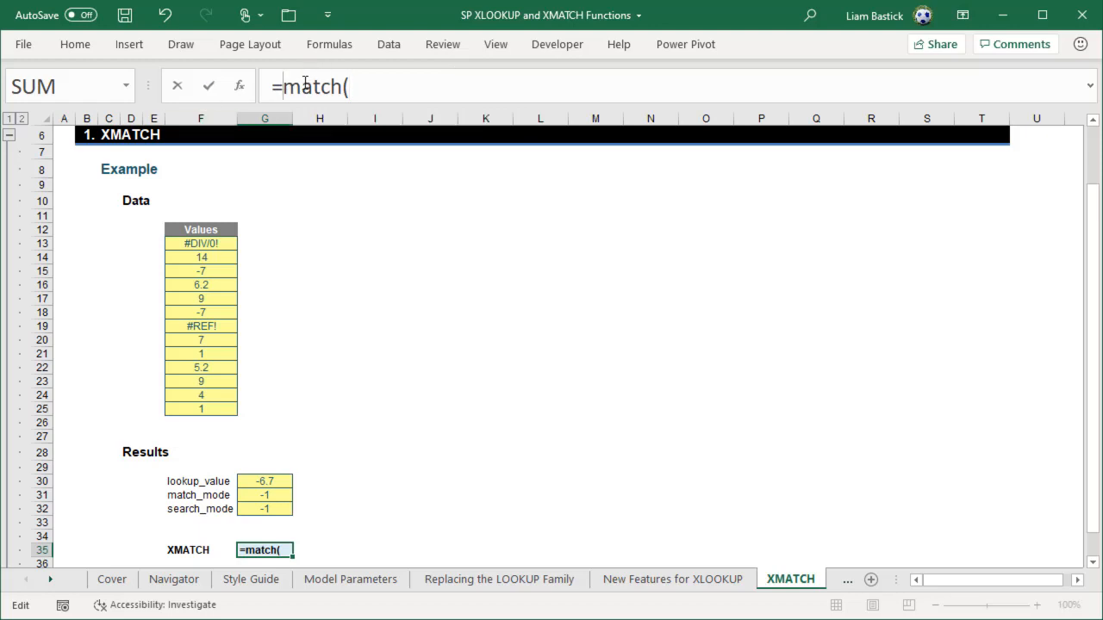
type("x")
left_click(424, 78)
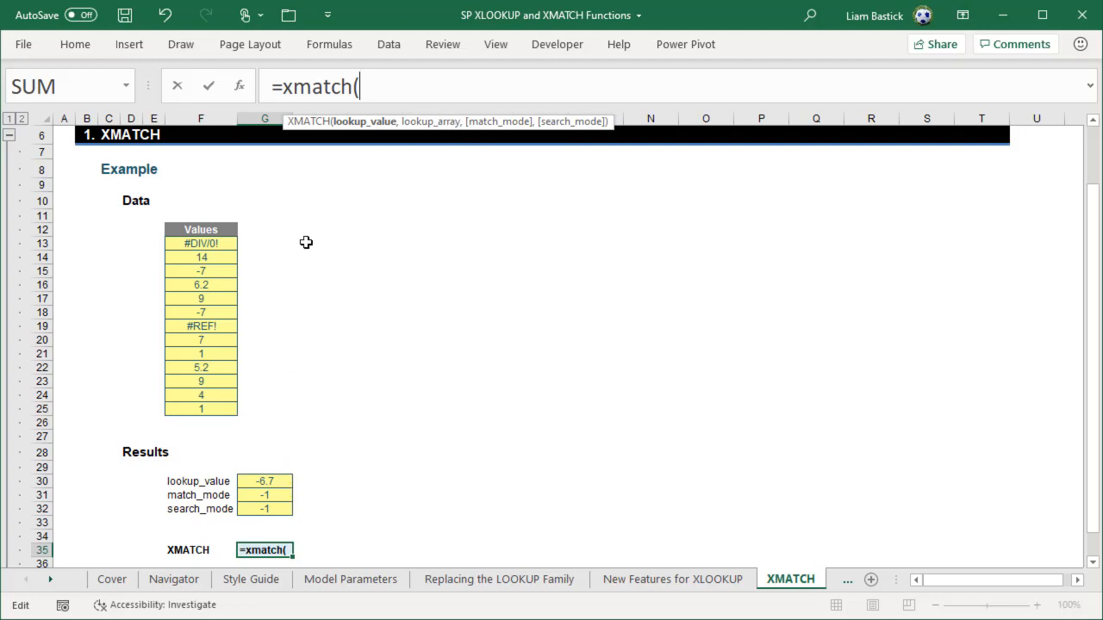
left_click(269, 491)
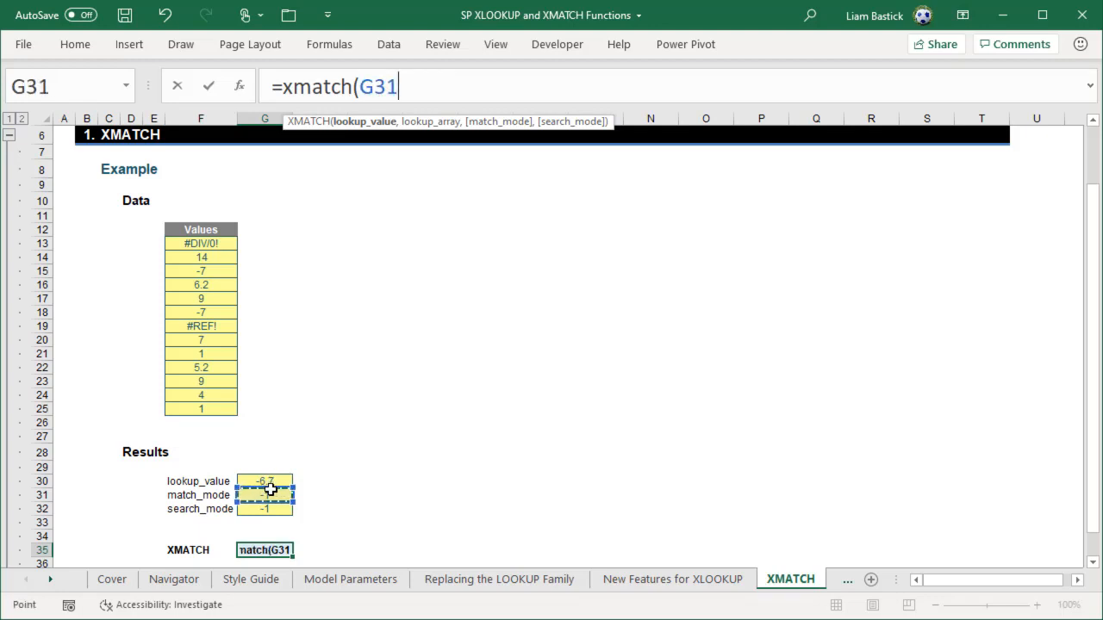
left_click(268, 479)
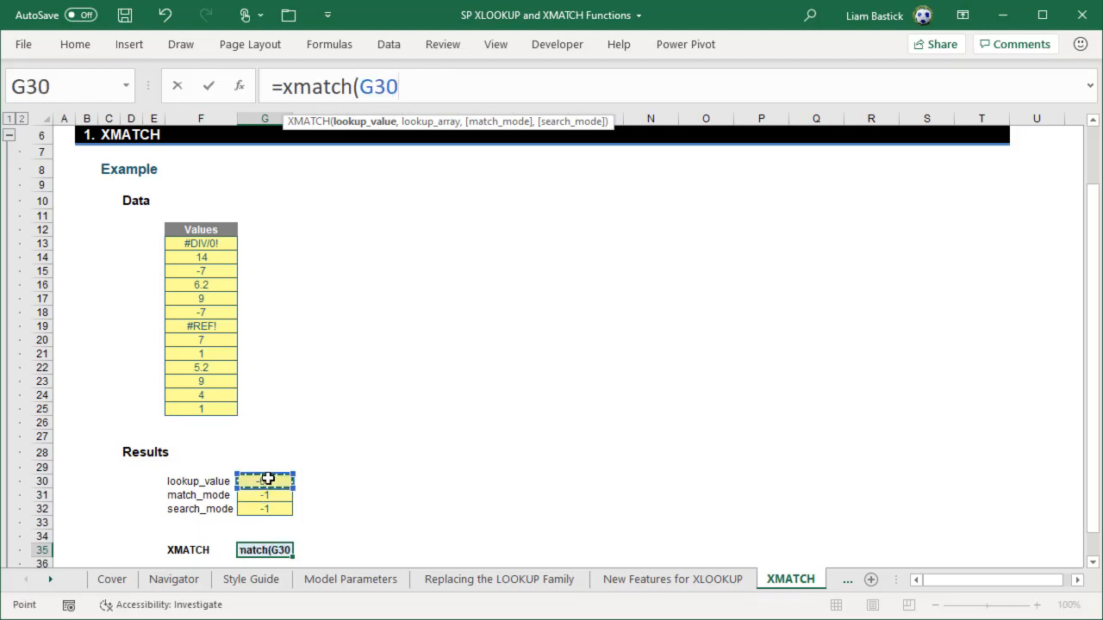
type(",")
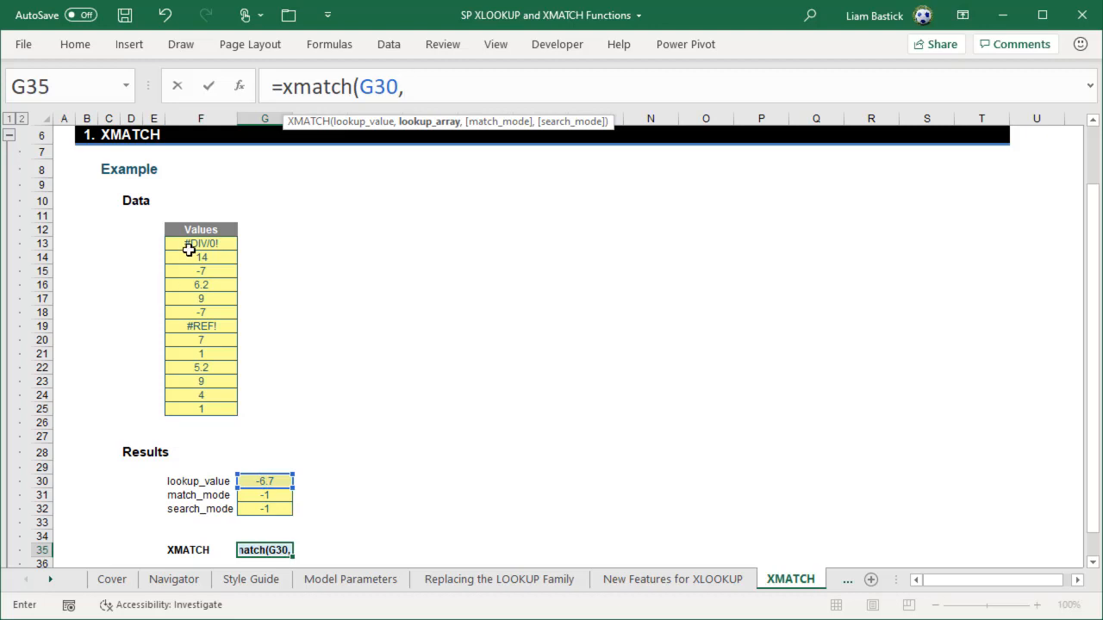
Complete the G35 formula with lookup array F13:F25, match mode G31 and search mode G32
left_click_drag(189, 247, 192, 403)
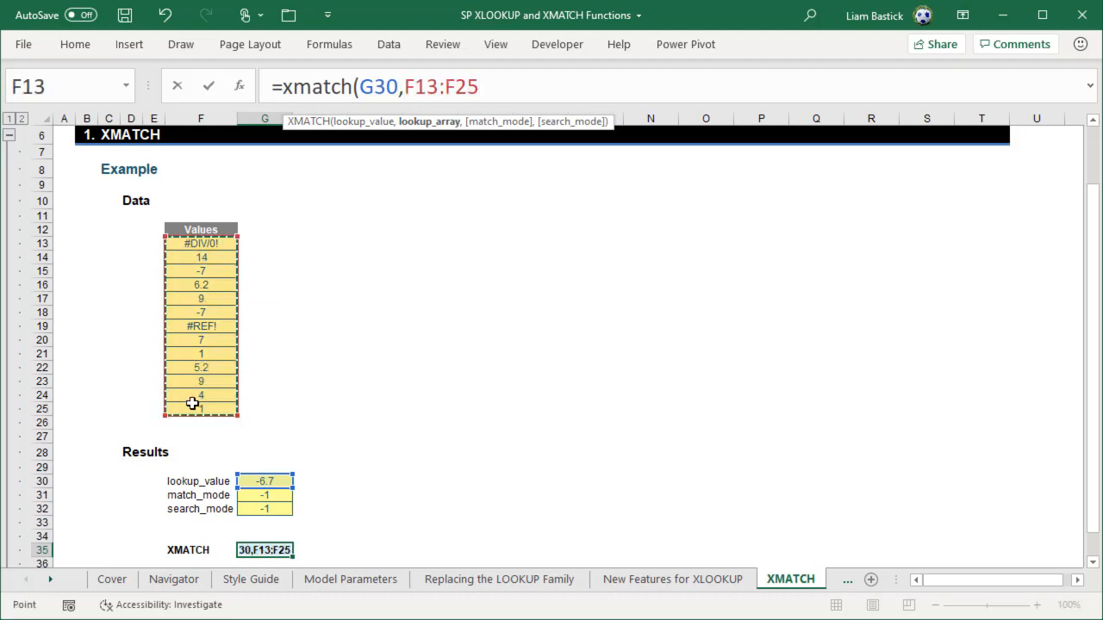
type(",")
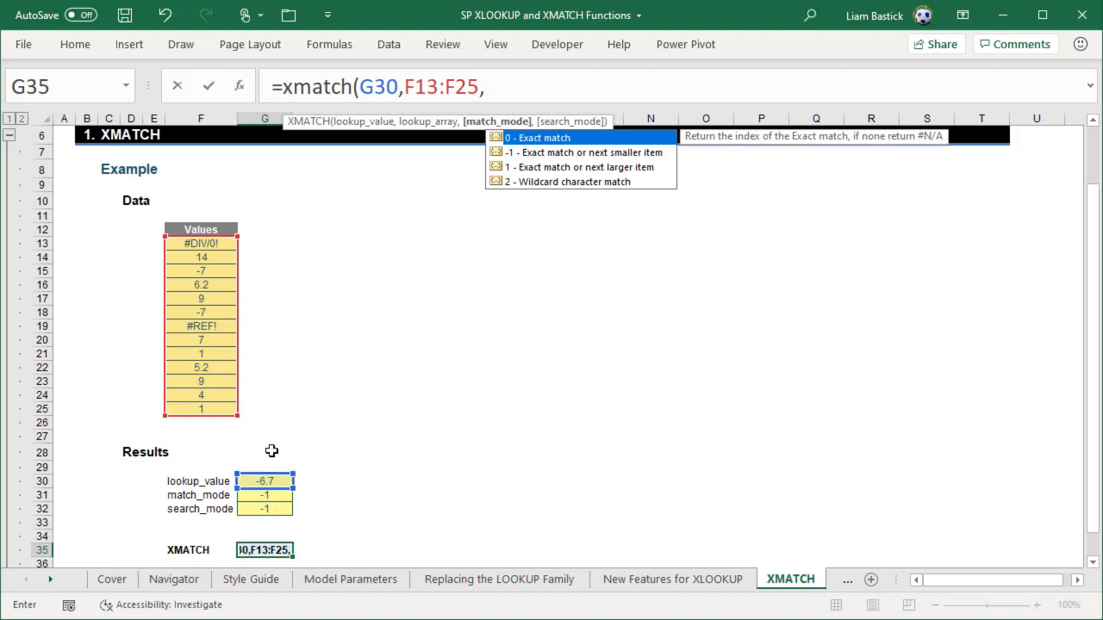
left_click(277, 495)
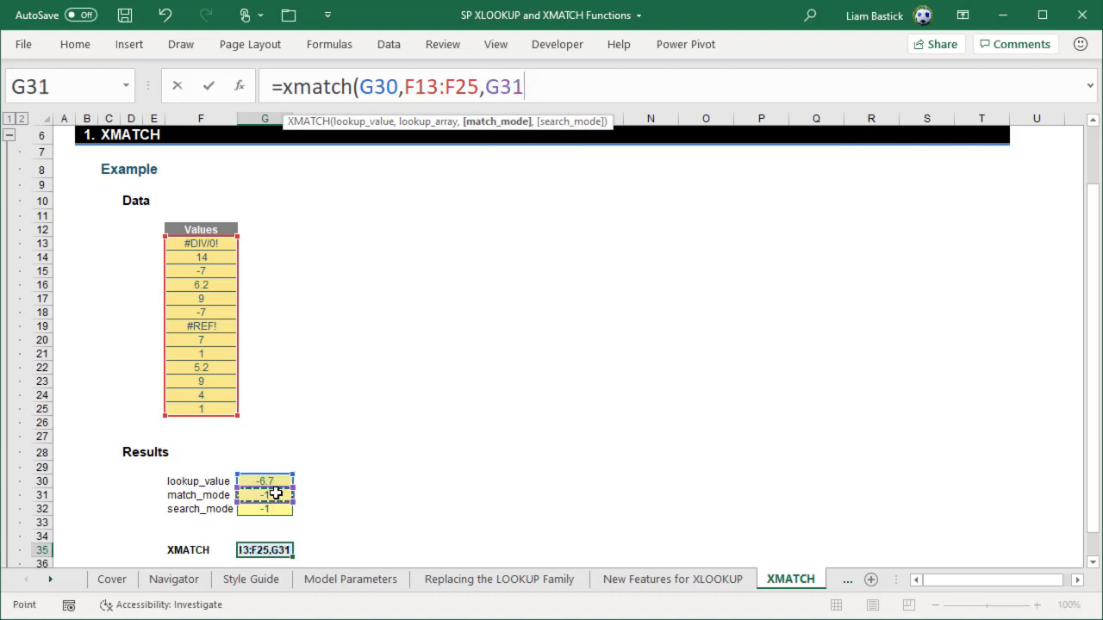
type(",")
left_click(274, 509)
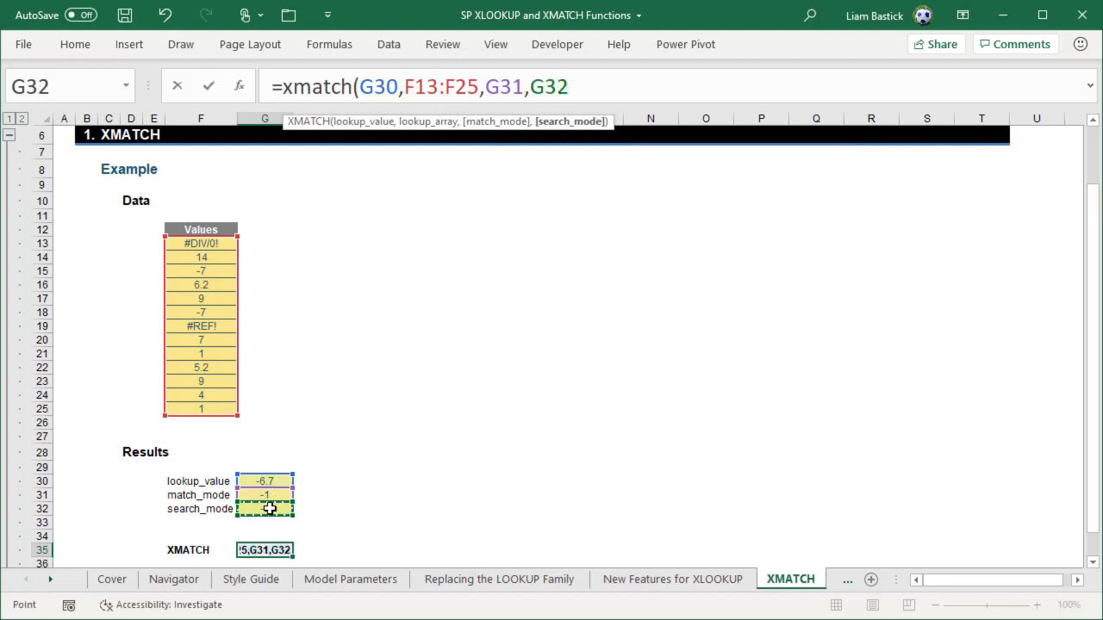
type(")")
key("Return")
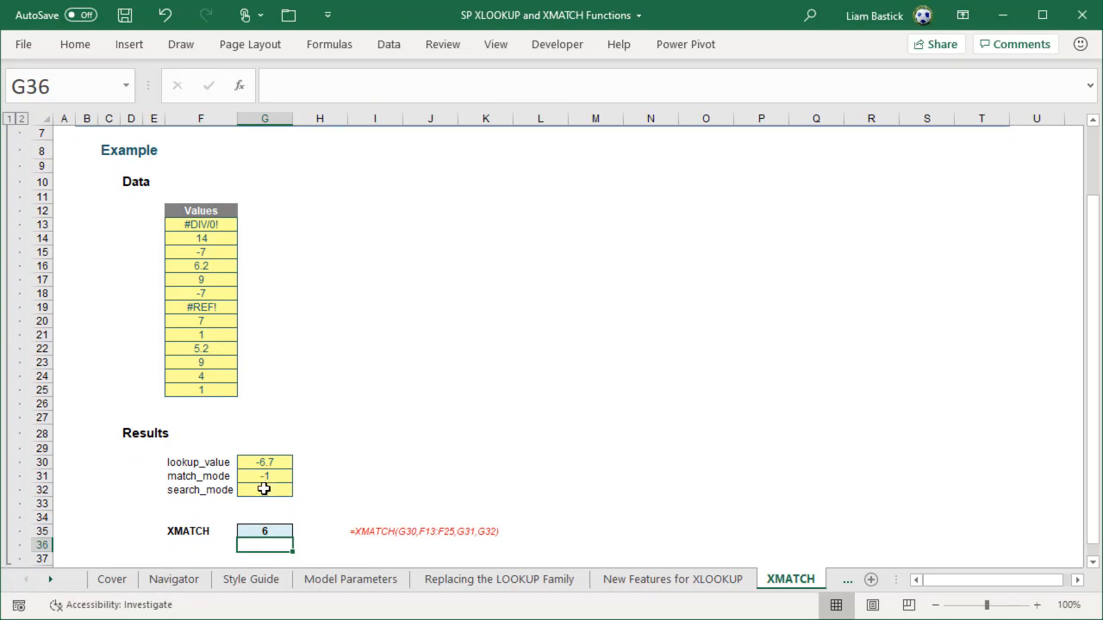
Set the search_mode input in G32 to 1
left_click(259, 480)
left_click(273, 490)
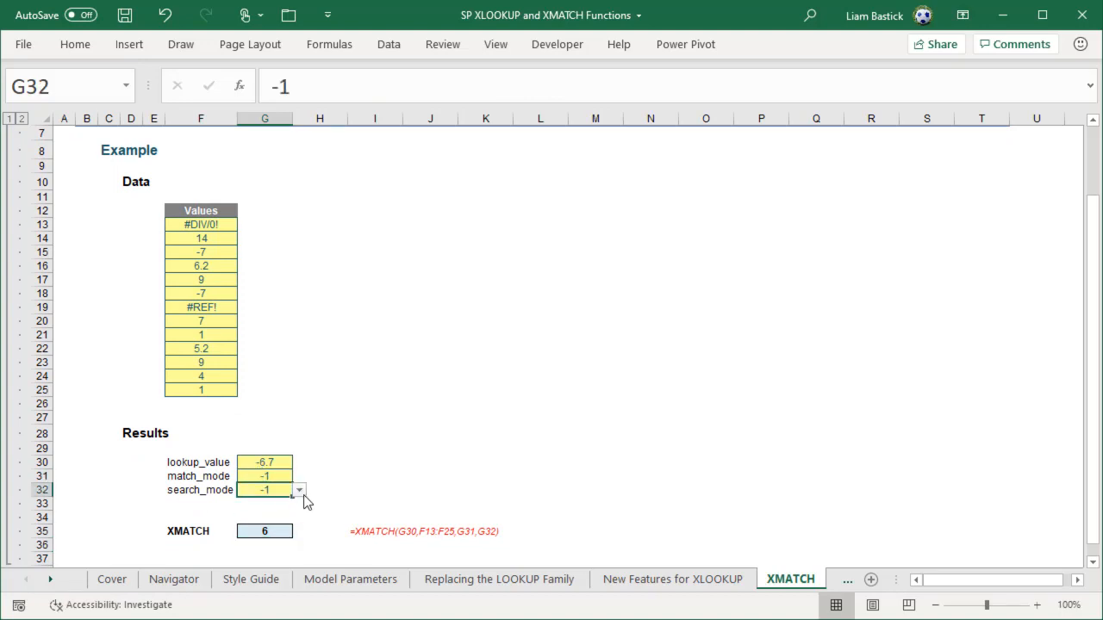
left_click(299, 490)
left_click(290, 512)
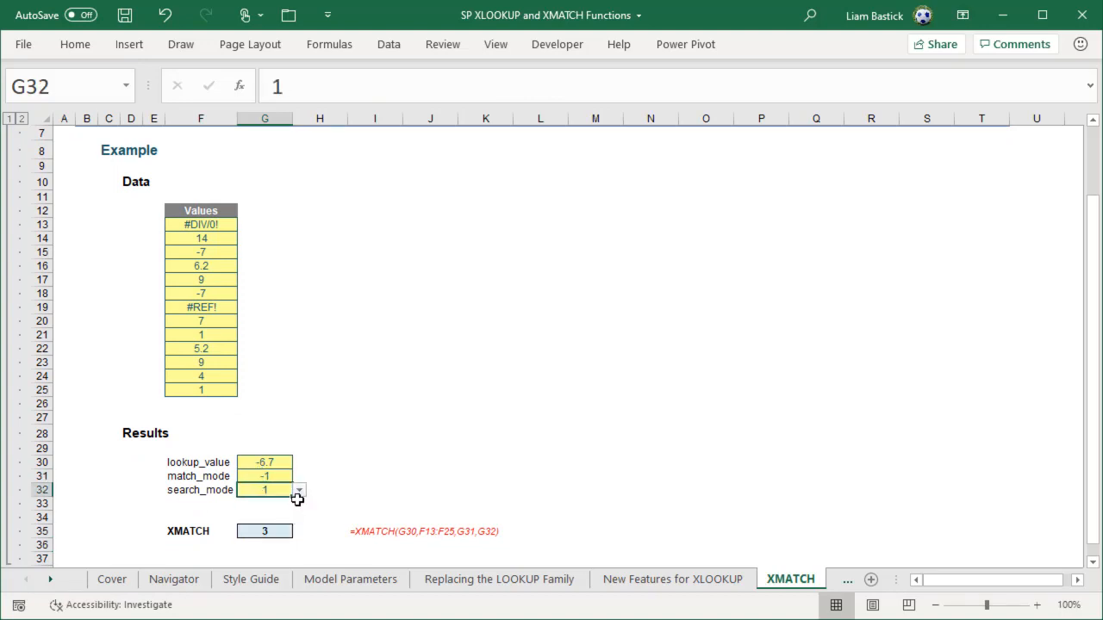